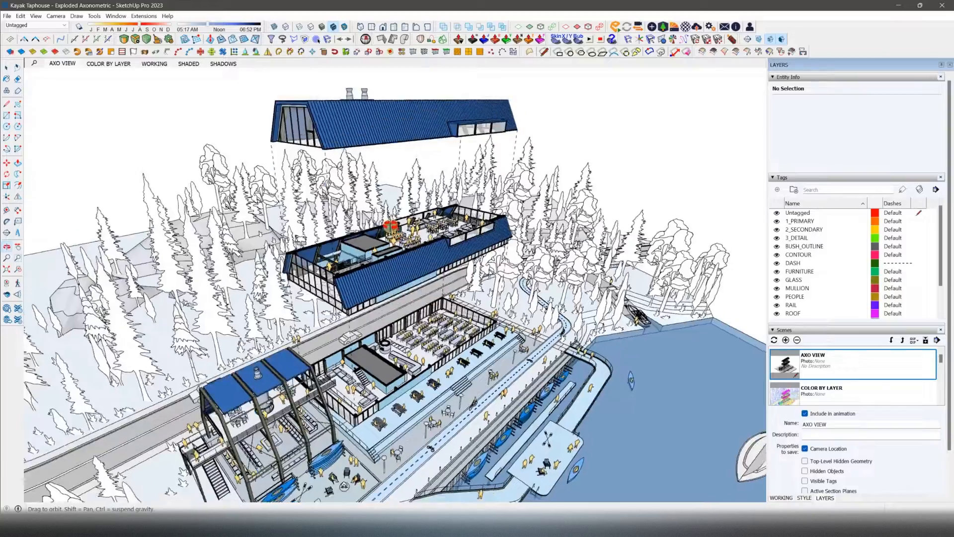
Step: Undock the Section toolbar, display the section planes and turn off the section cuts on the exploded building
mouse_move(389, 222)
middle_mouse_down()
mouse_move(418, 191)
mouse_move(451, 219)
mouse_move(413, 225)
mouse_move(346, 358)
middle_mouse_up()
middle_click_drag(325, 151, 328, 244)
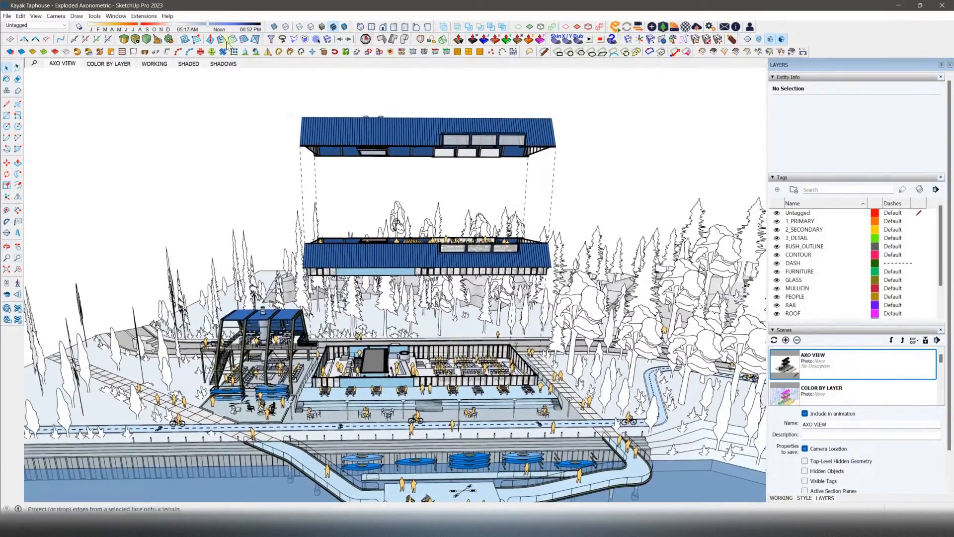
left_click_drag(741, 39, 230, 191)
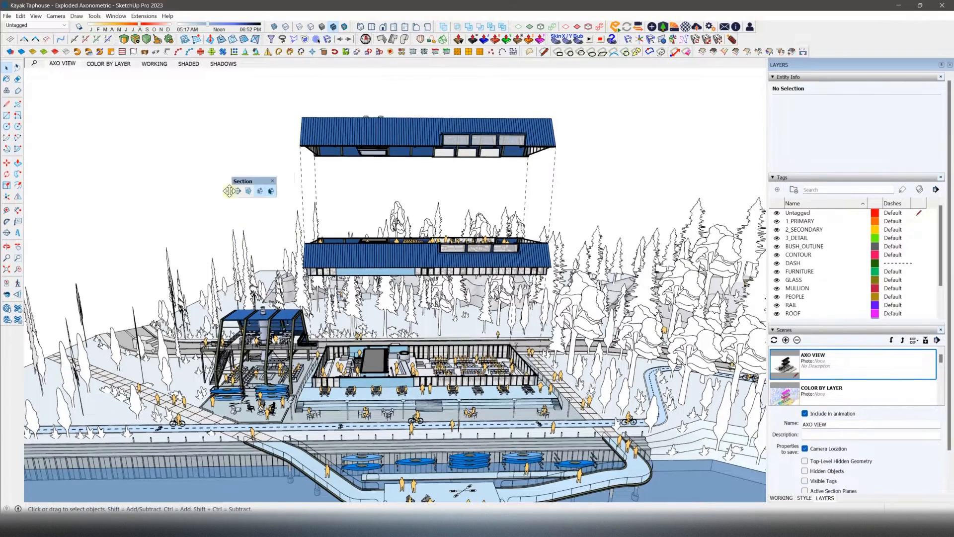
left_click(249, 194)
middle_click_drag(378, 278, 517, 368)
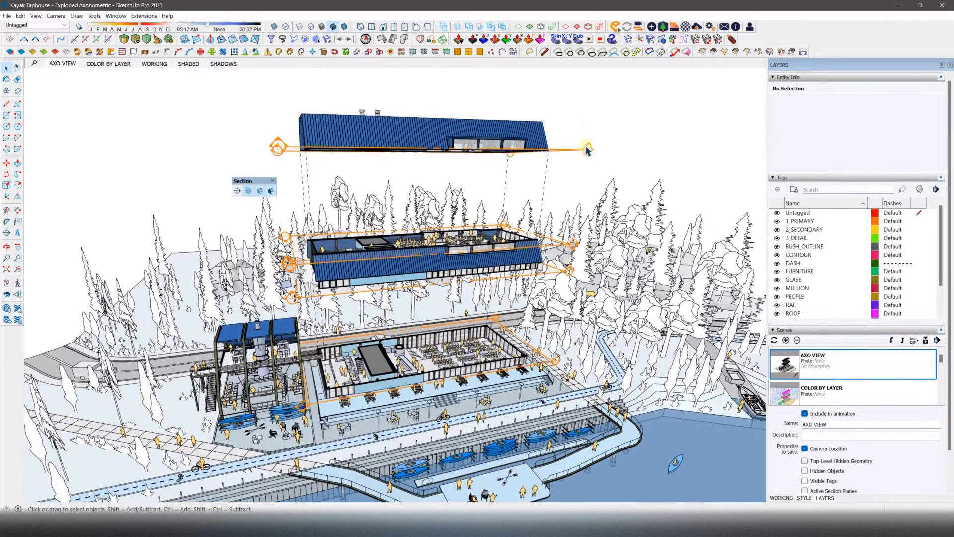
middle_click_drag(476, 136, 539, 100)
left_click(261, 191)
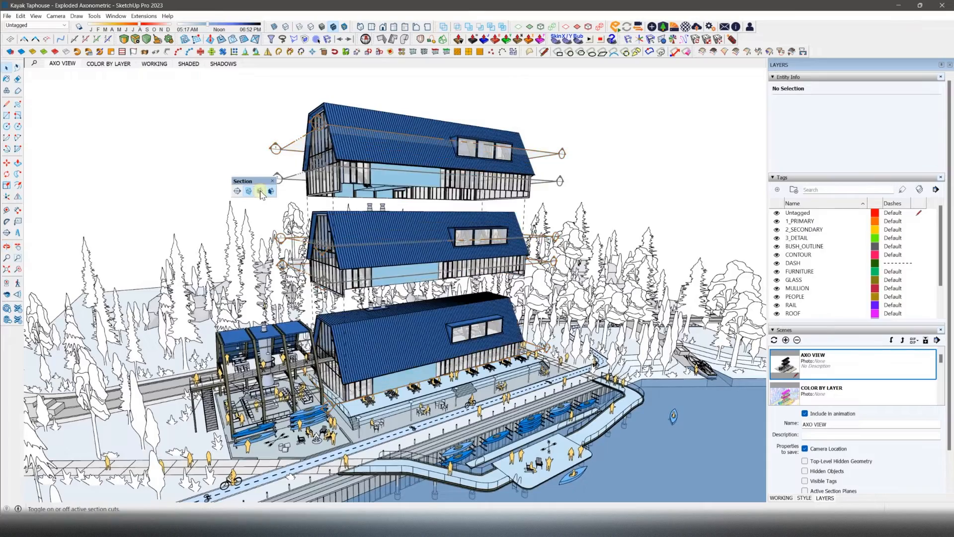
Step: Select the stacked building copies one after another to examine how the exploded view is made up
middle_click_drag(308, 259, 403, 219)
left_click(404, 219)
left_click(412, 149)
left_click(449, 330)
left_click(407, 149)
left_click(323, 124)
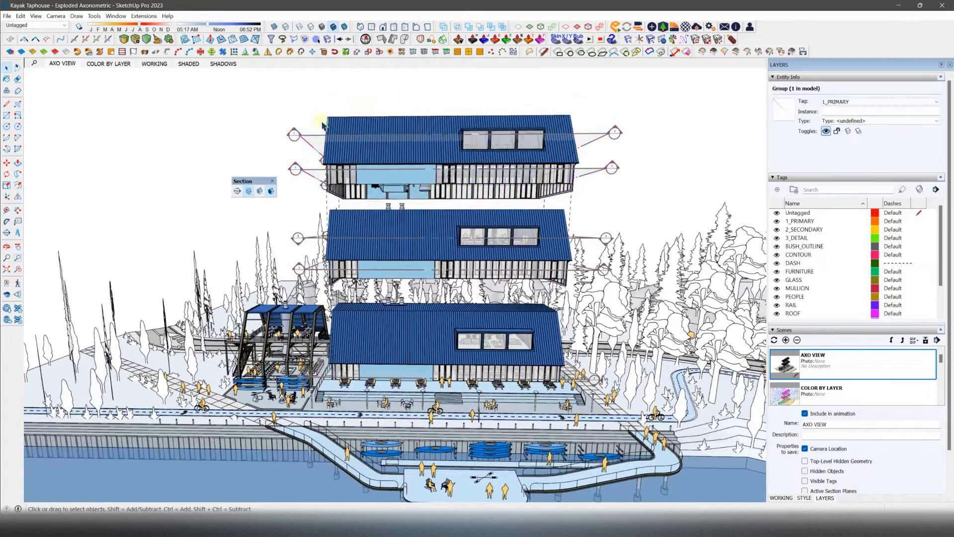
Step: Turn the section cuts back on and open the middle building copy to examine its cut geometry
left_click(261, 191)
middle_click_drag(448, 254, 588, 314)
double_click(447, 254)
middle_click_drag(447, 254, 421, 299)
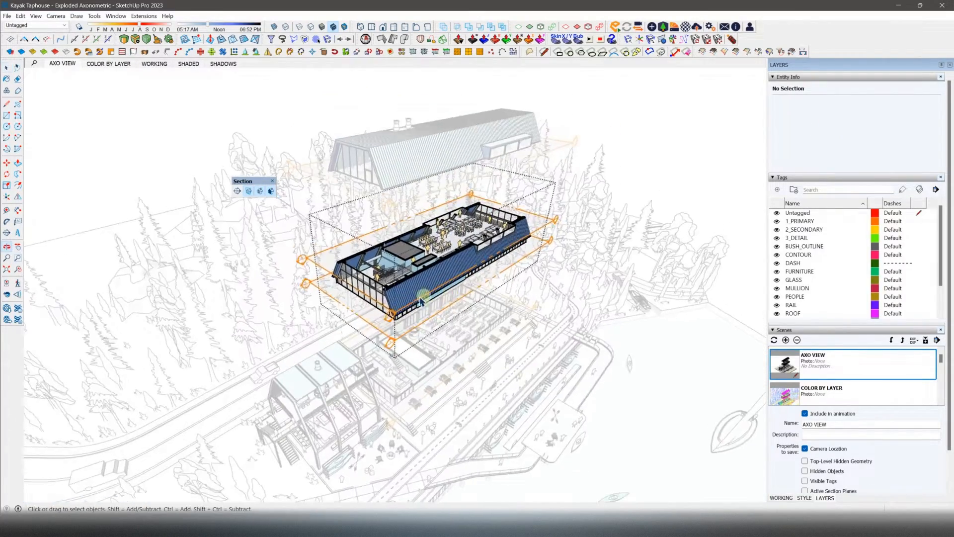
scroll(397, 318, "up", 2)
double_click(386, 323)
triple_click(386, 324)
scroll(400, 310, "up", 1)
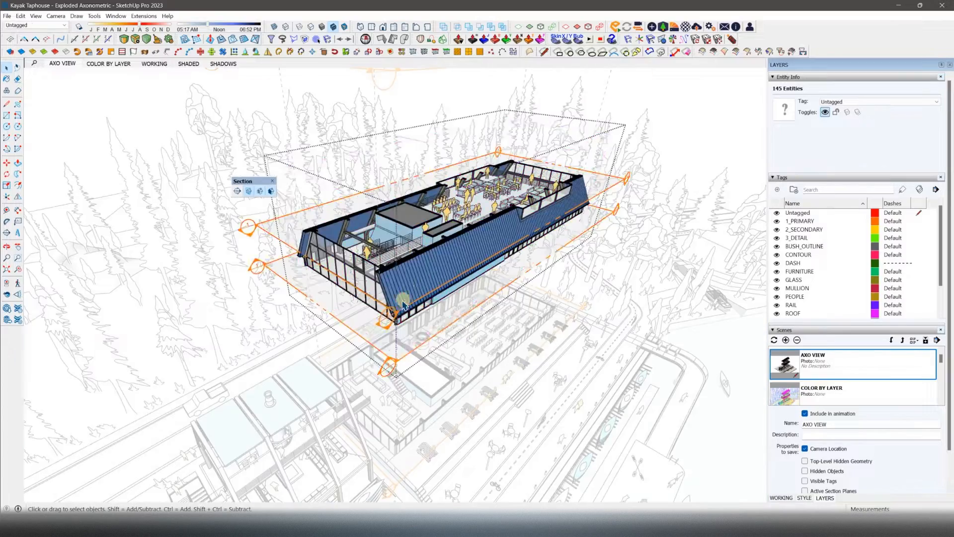
left_click(399, 284)
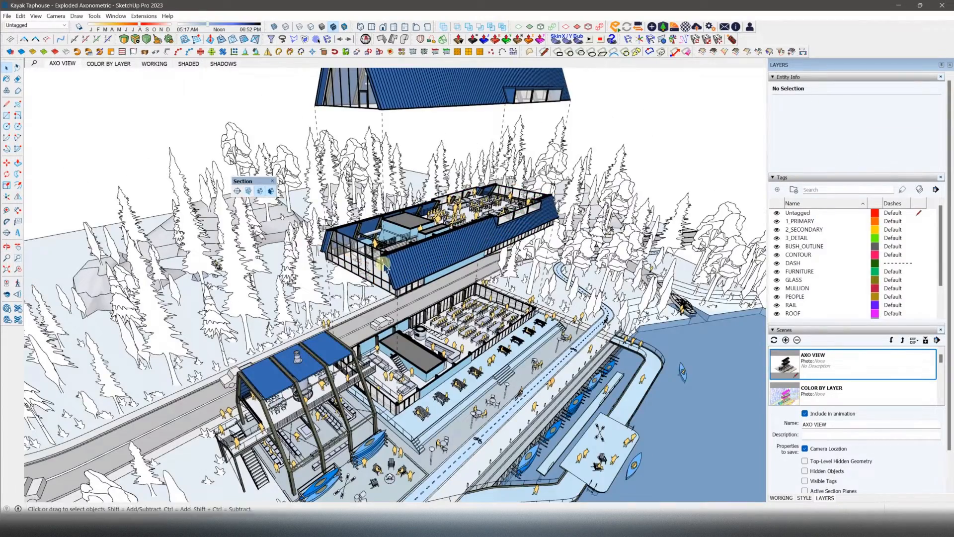
Step: Dock the Section toolbar again and restore the AXO VIEW scene
left_click_drag(243, 181, 749, 26)
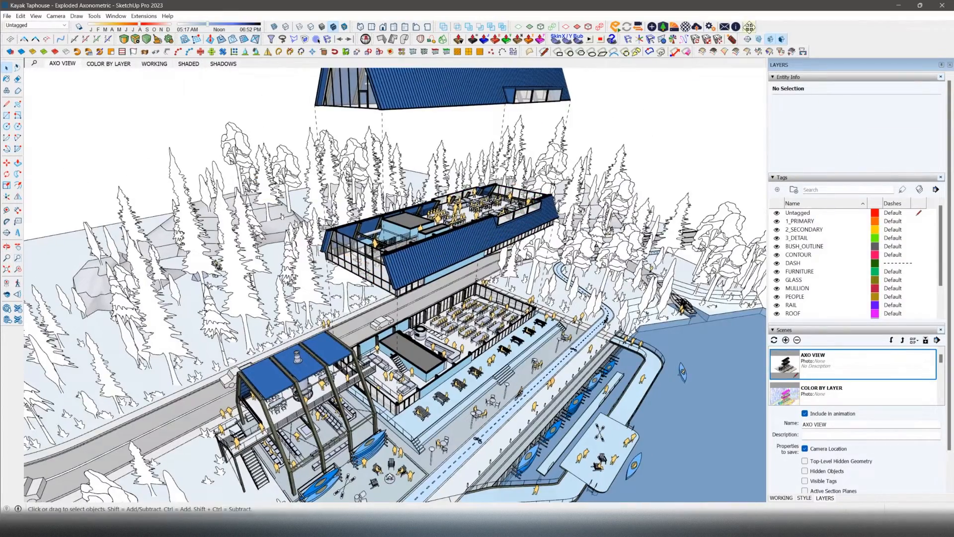
left_click(75, 64)
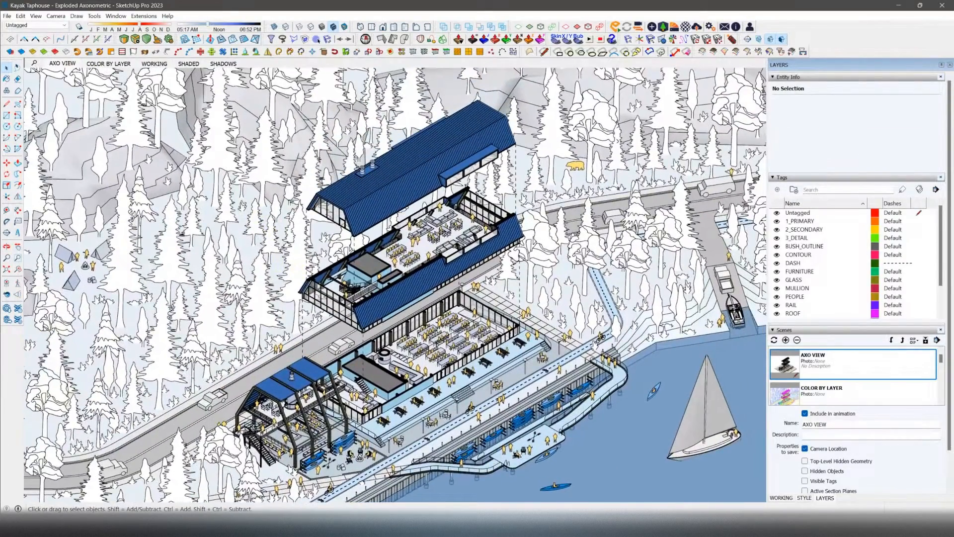
Step: Open the group of dashed connector lines between the building levels to examine it, and return to the AXO VIEW scene
middle_click_drag(373, 348, 379, 145)
scroll(373, 148, "down", 1)
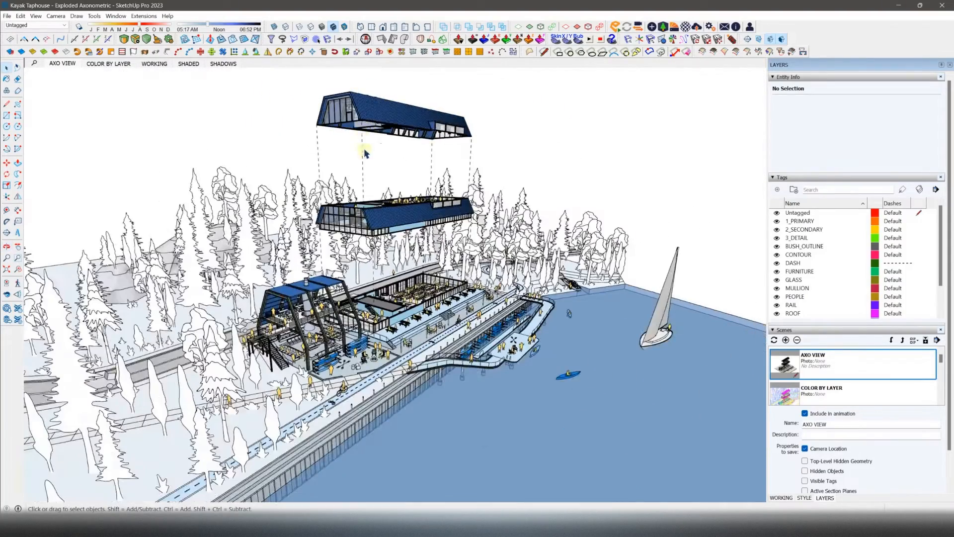
double_click(365, 204)
middle_click_drag(372, 202, 413, 221)
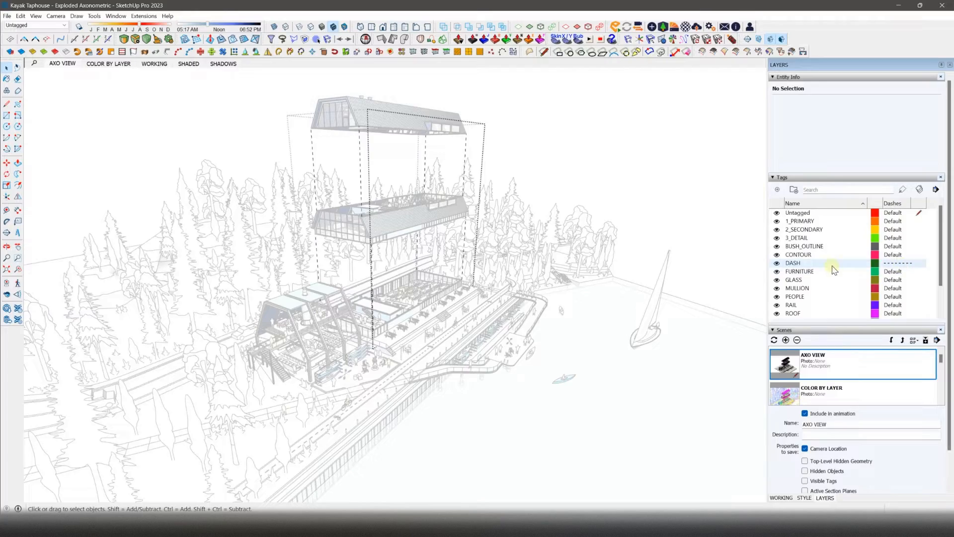
left_click(368, 230)
left_click(57, 65)
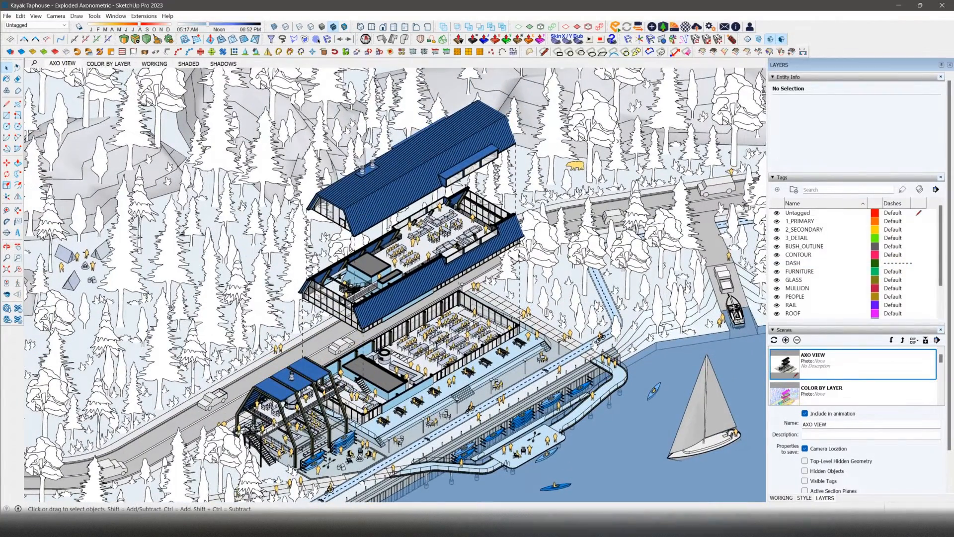
Step: Select the top roof group, look at the model from a lower perspective, and return to the AXO VIEW scene with nothing selected
left_click(365, 204)
middle_click_drag(278, 447, 336, 303)
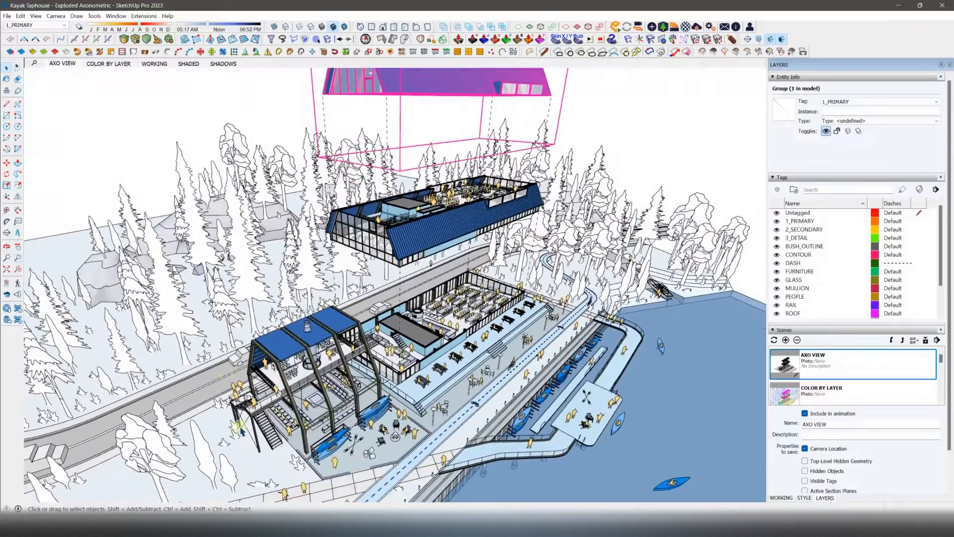
middle_click_drag(334, 362, 330, 370)
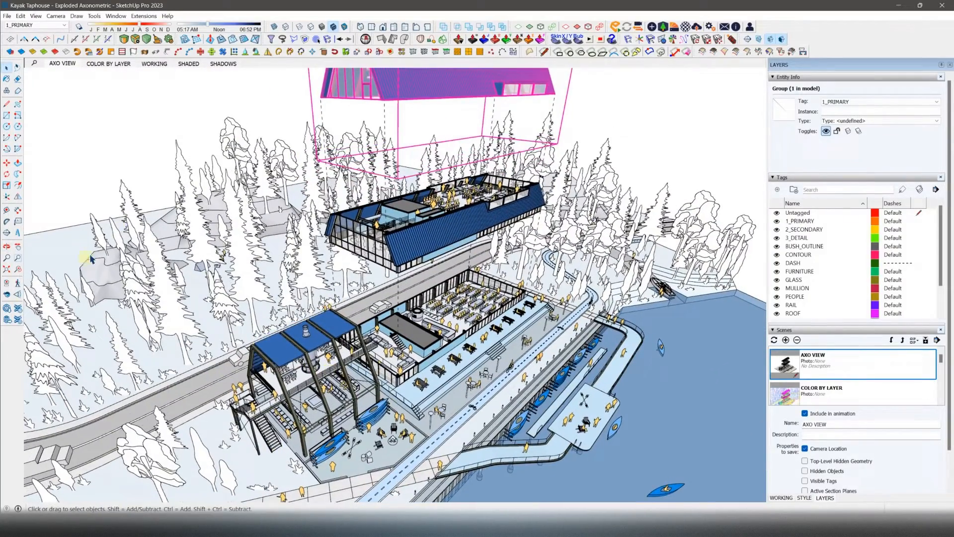
left_click(62, 64)
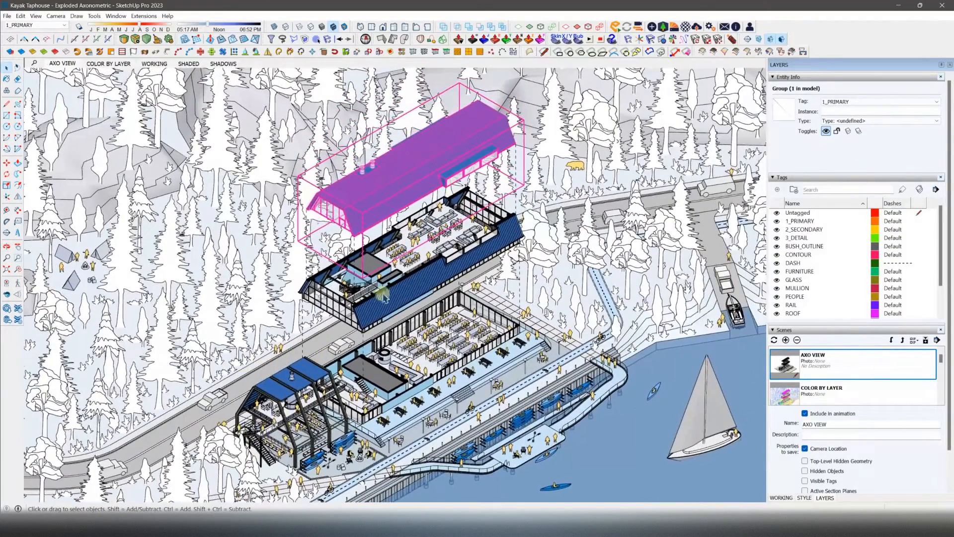
left_click(444, 347)
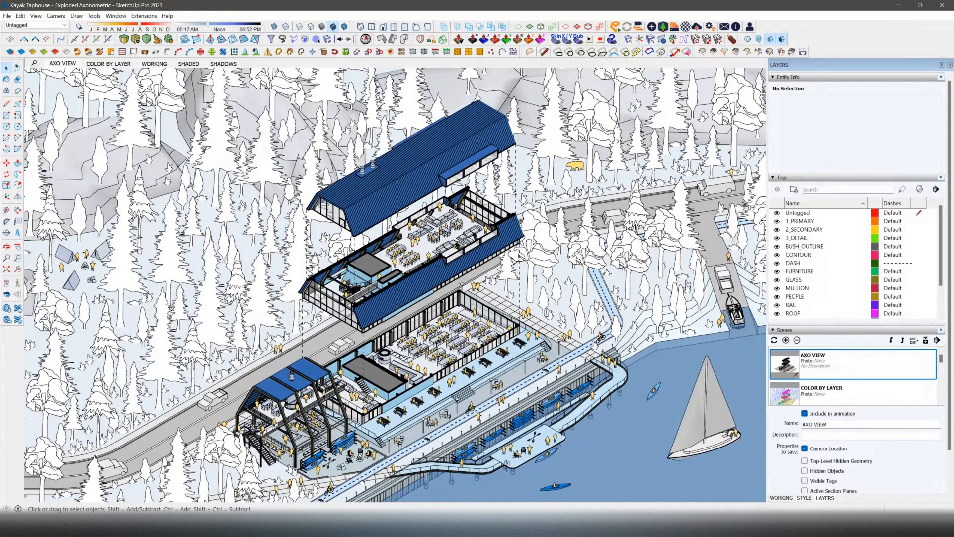
Step: Open the nested railing group beside the upper-floor walkway to examine its line geometry, and leave the group
scroll(426, 264, "up", 5)
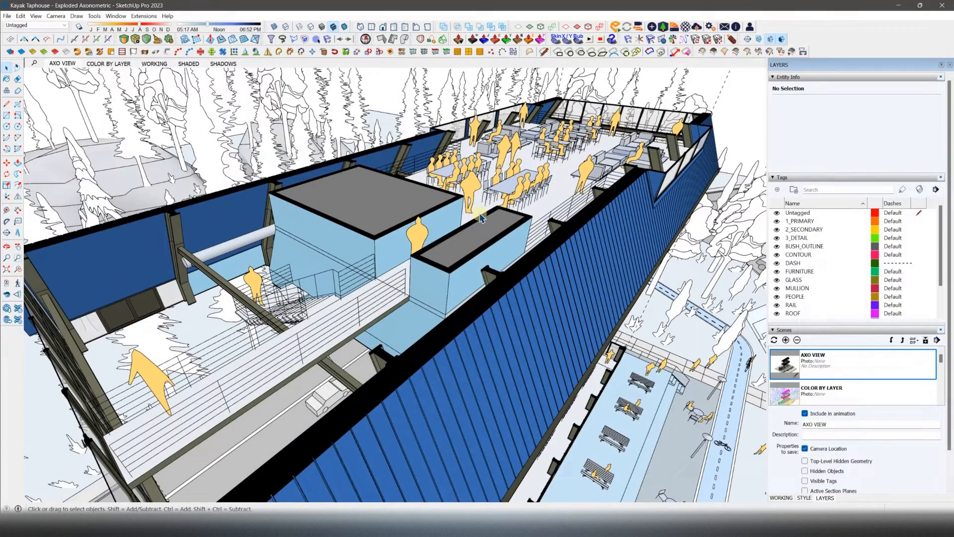
scroll(363, 292, "up", 4)
scroll(366, 324, "down", 4)
scroll(501, 203, "up", 5)
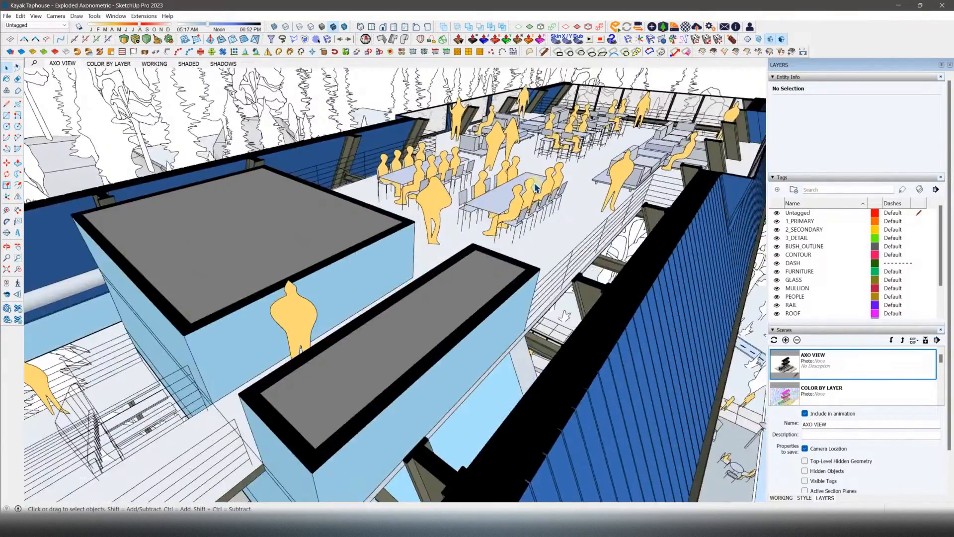
scroll(501, 206, "down", 5)
scroll(423, 291, "up", 5)
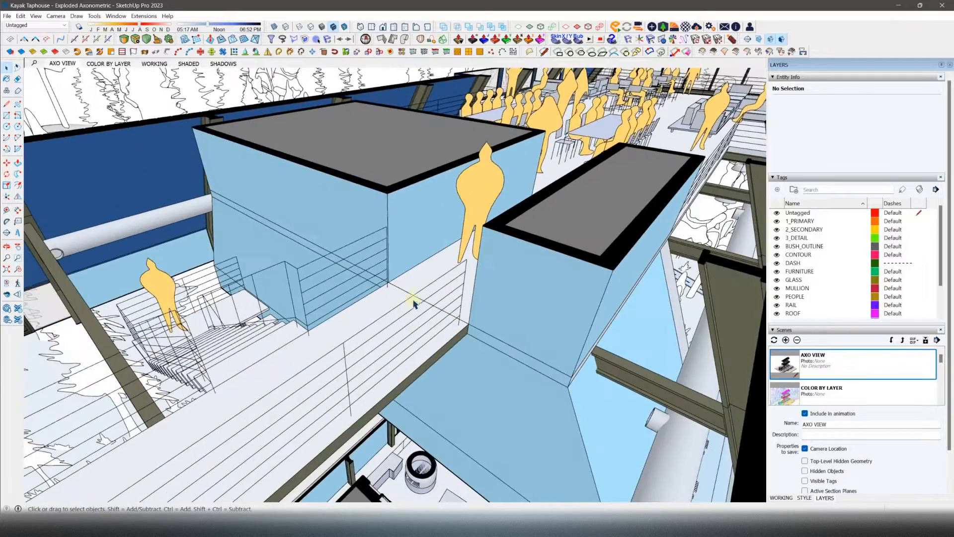
double_click(422, 289)
double_click(422, 289)
left_click(422, 289)
scroll(422, 289, "up", 2)
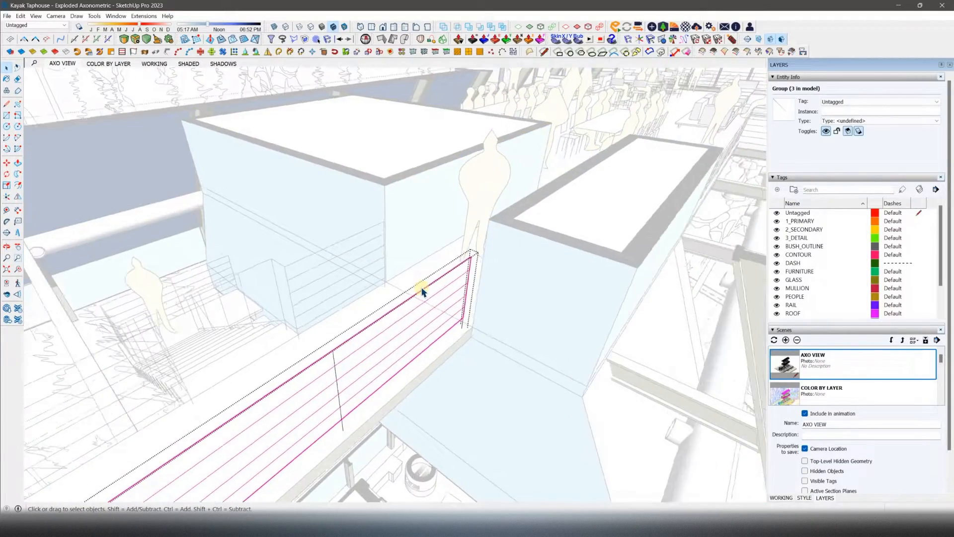
double_click(422, 289)
key("Escape")
key("Escape")
Step: Examine the dining tables, chairs and seated figures on the upper and ground floors up close, and return to the AXO VIEW scene
middle_click_drag(424, 295, 359, 290)
scroll(359, 291, "down", 5)
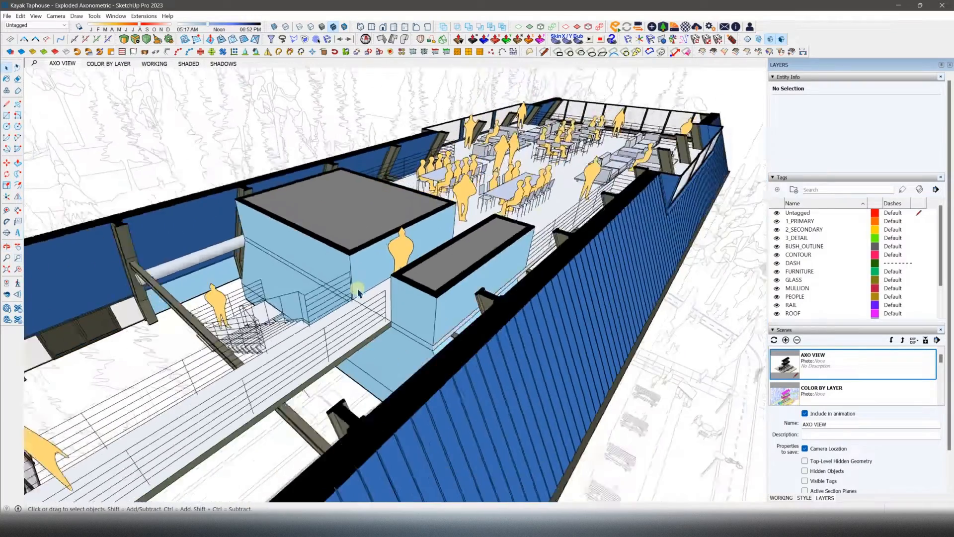
scroll(457, 221, "up", 6)
scroll(456, 221, "up", 2)
middle_click_drag(457, 221, 345, 297)
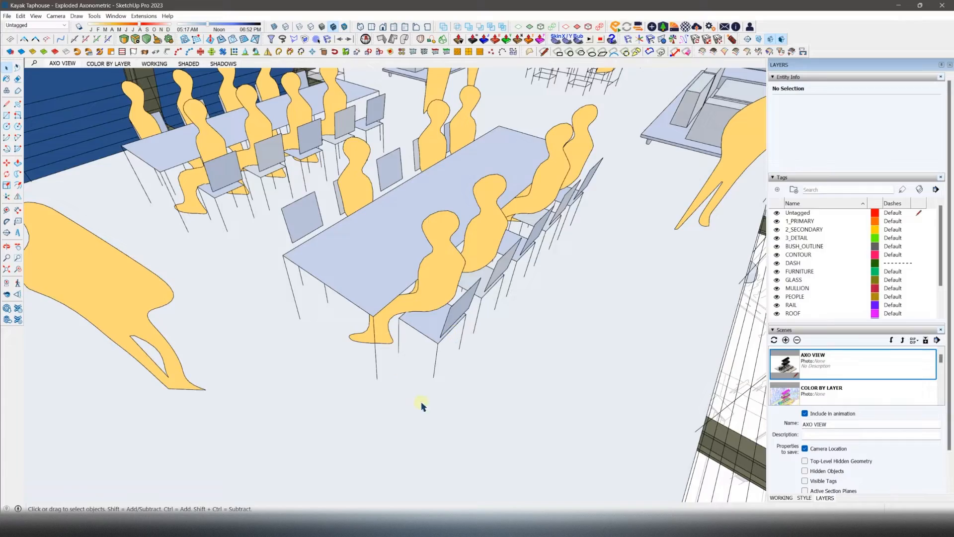
scroll(397, 358, "down", 4)
scroll(396, 347, "up", 3)
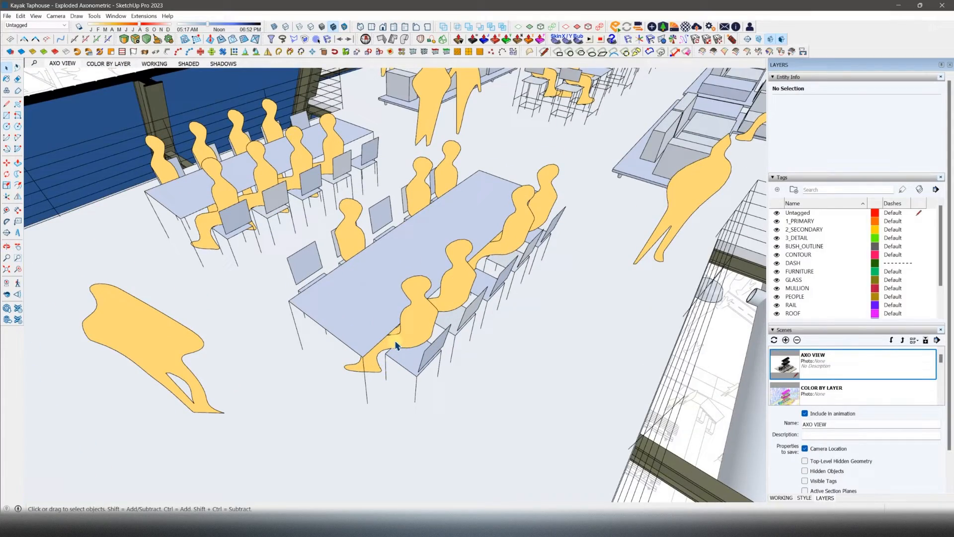
scroll(396, 345, "down", 7)
scroll(446, 417, "up", 6)
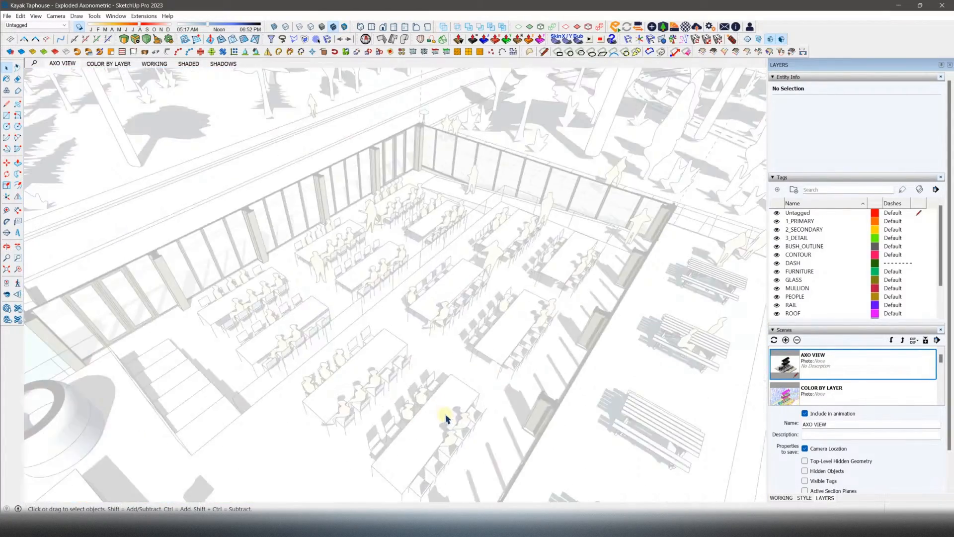
middle_click_drag(446, 418, 476, 318)
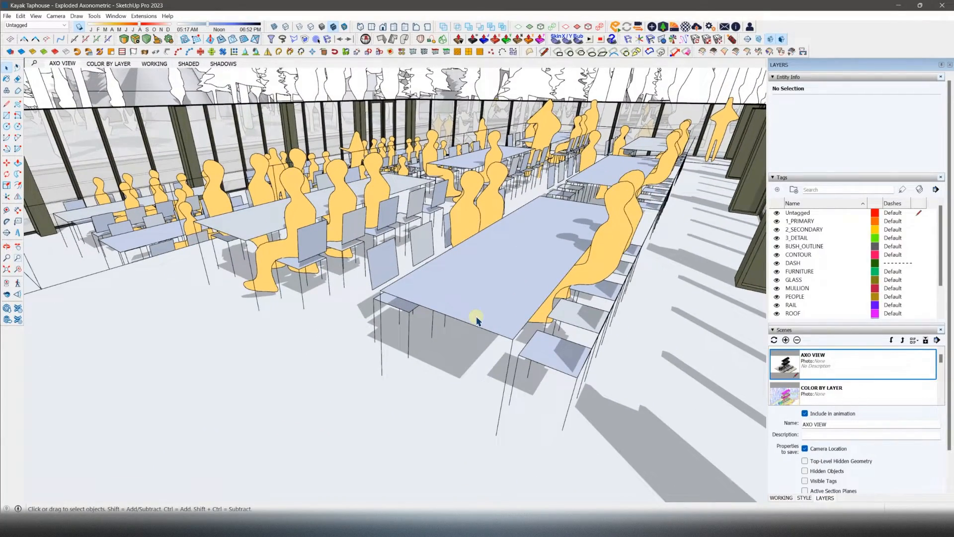
middle_click_drag(508, 384, 393, 332)
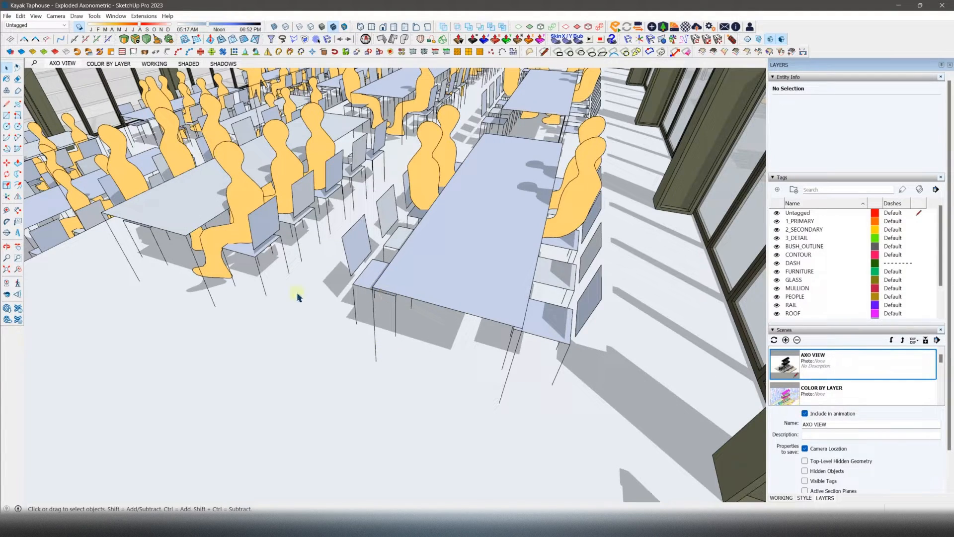
left_click(64, 62)
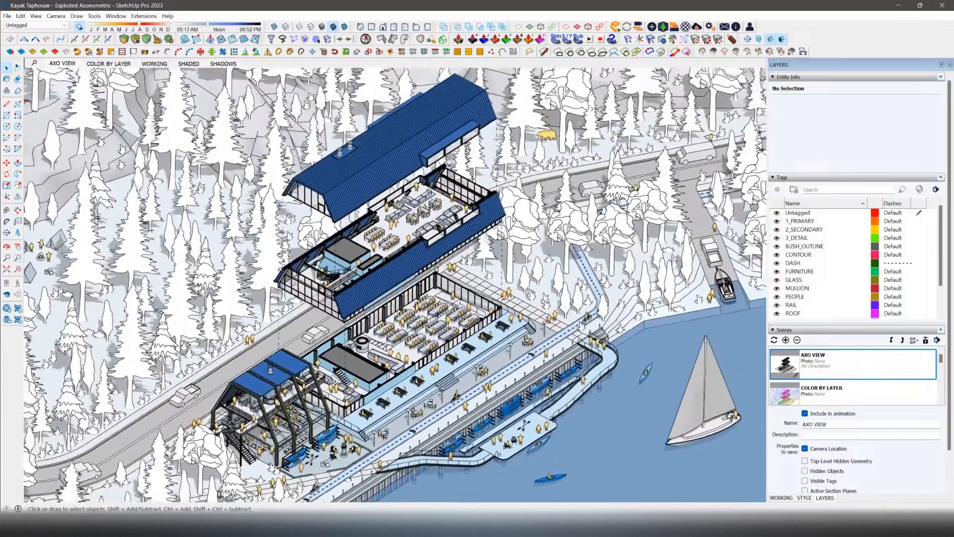
Step: Open a standing figure on the ground-floor terrace and select its geometry to examine it, and return to the AXO VIEW scene
scroll(399, 258, "up", 6)
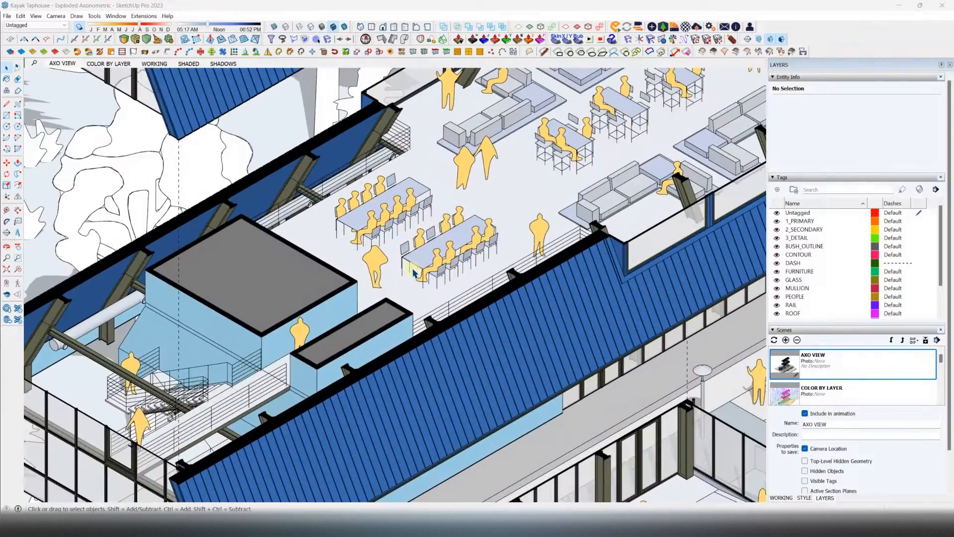
scroll(414, 272, "up", 4)
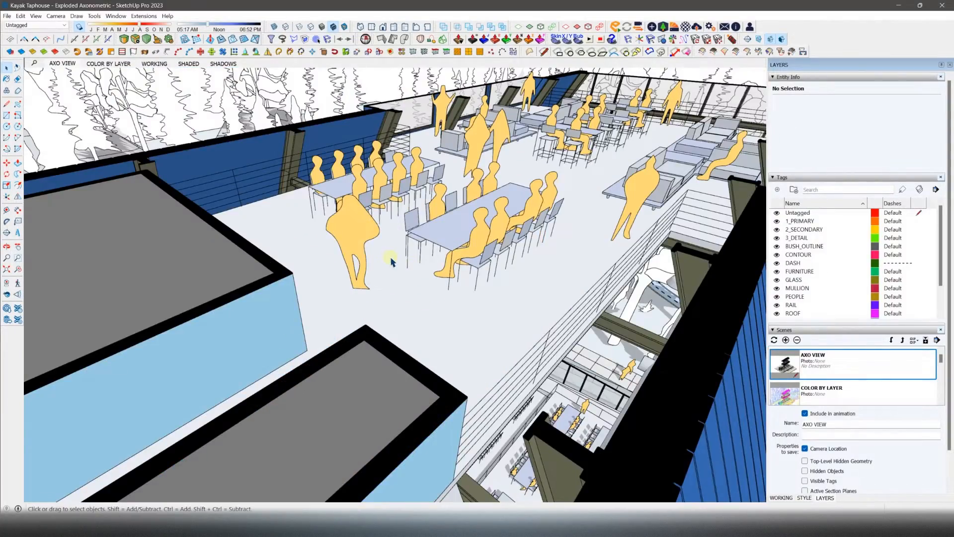
scroll(391, 261, "down", 5)
middle_click_drag(587, 490, 511, 341, "shift")
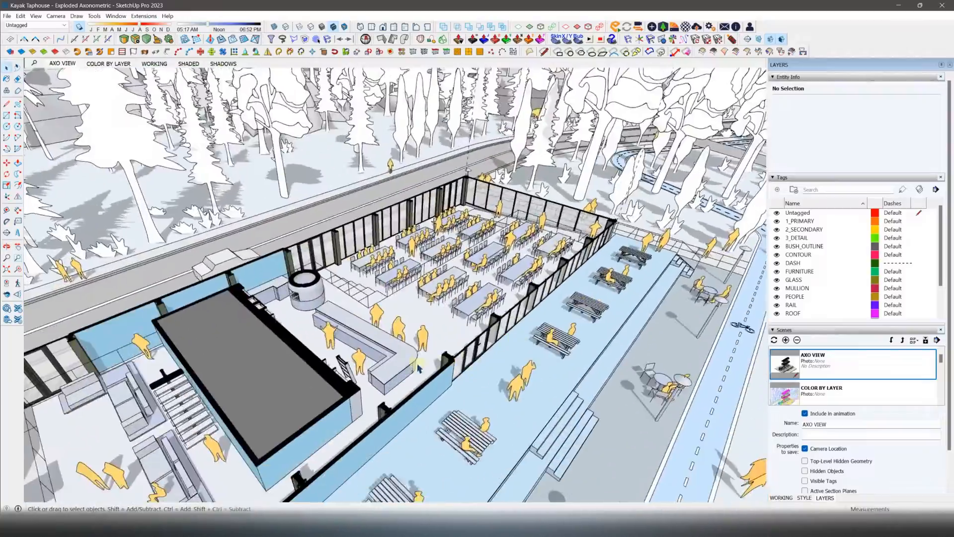
middle_click_drag(417, 367, 376, 269)
double_click(397, 333)
triple_click(394, 336)
scroll(394, 335, "up", 5)
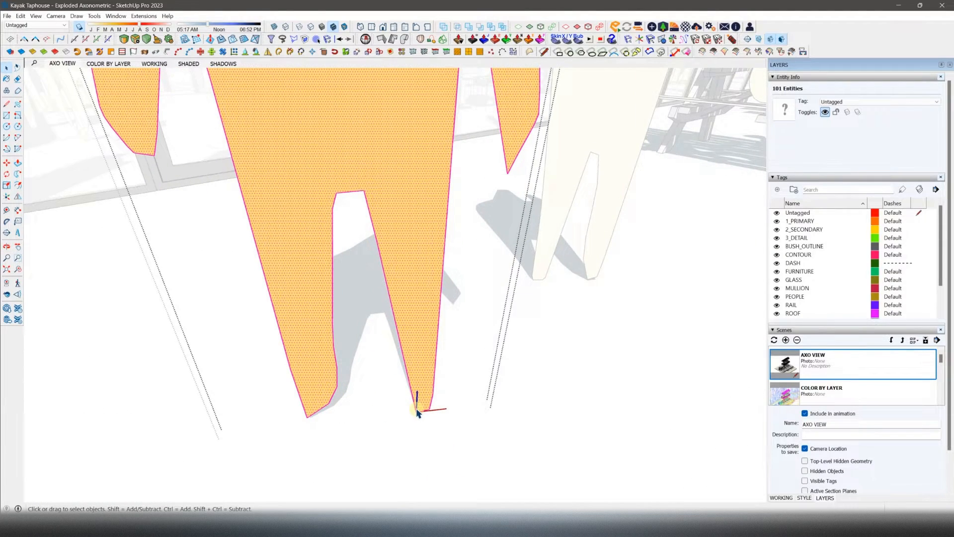
scroll(417, 407, "down", 3)
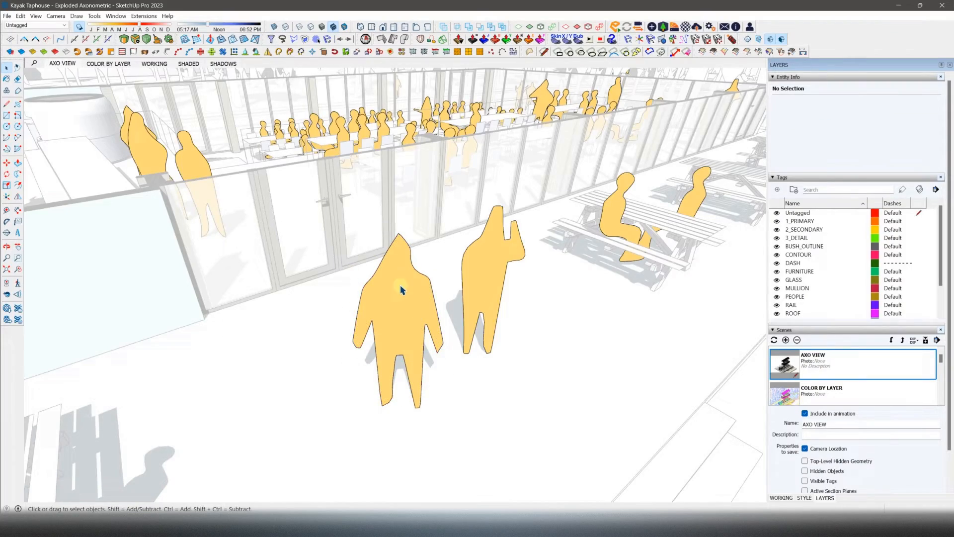
mouse_move(403, 290)
middle_mouse_down()
mouse_move(454, 306)
mouse_move(631, 324)
mouse_move(296, 347)
mouse_move(233, 339)
mouse_move(620, 304)
mouse_move(426, 324)
middle_mouse_up()
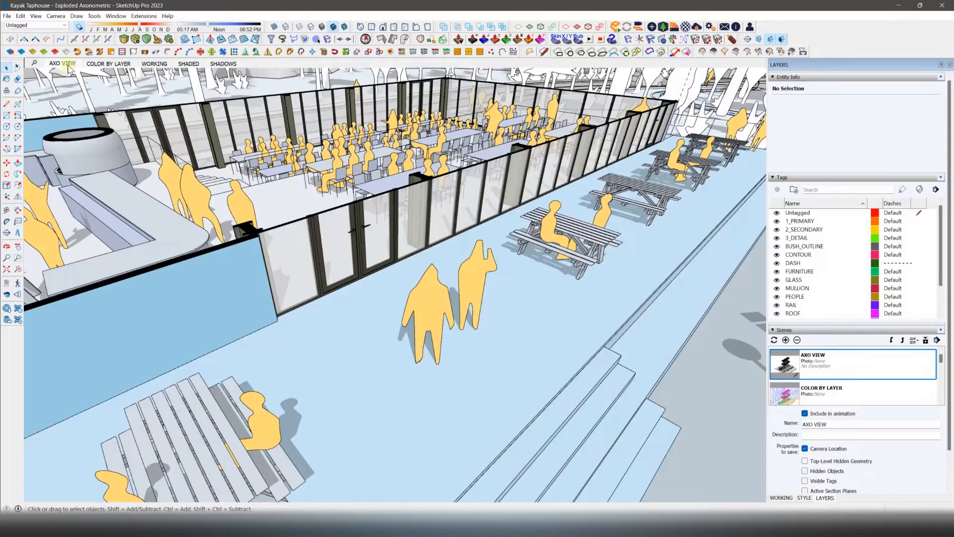
left_click(68, 68)
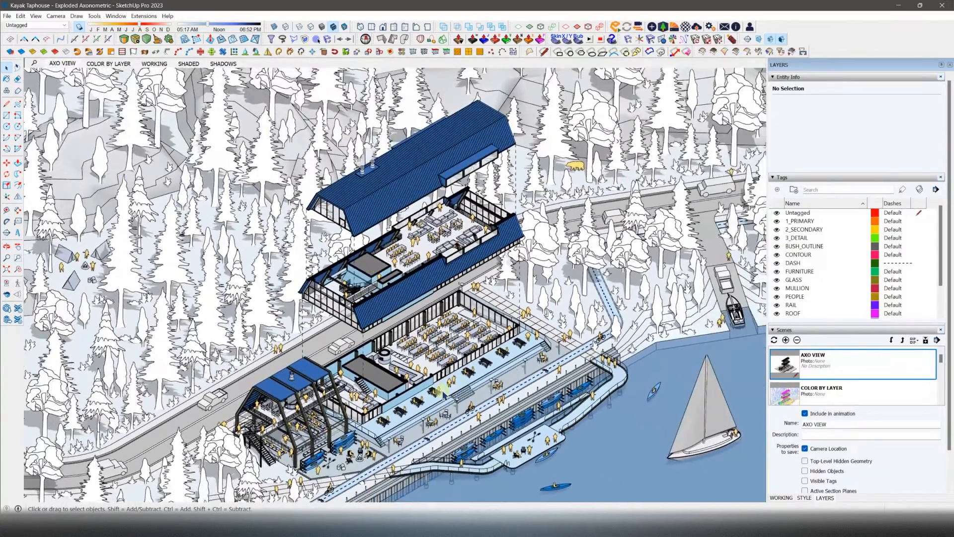
Step: Look at the ground-floor terrace figures, return to the AXO VIEW scene, and select the grey section-cut fill of the ground-floor core
scroll(443, 394, "up", 10)
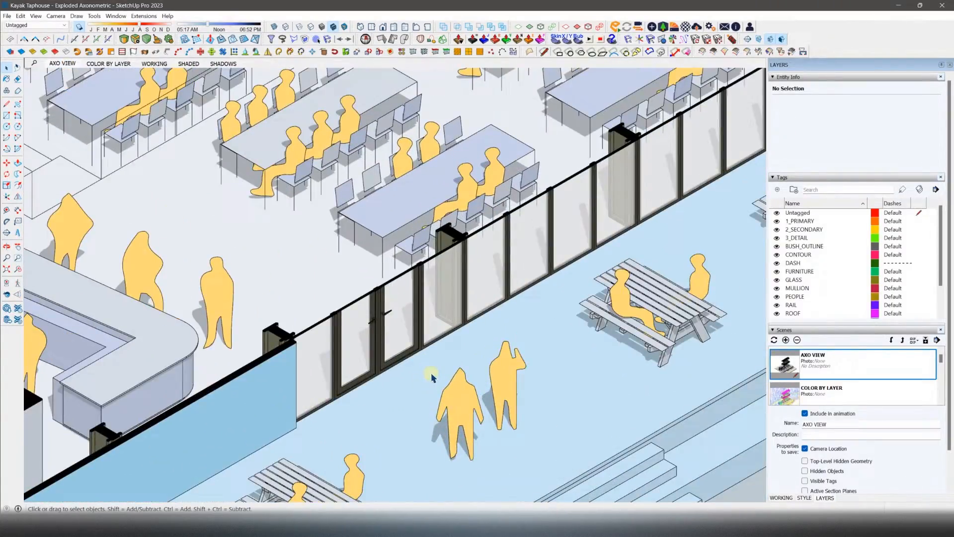
left_click(56, 66)
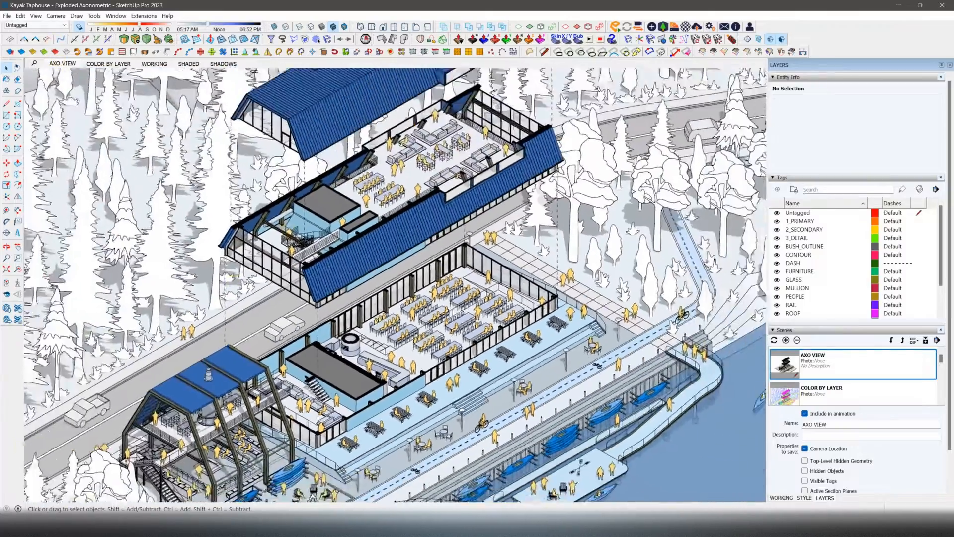
scroll(371, 266, "up", 10)
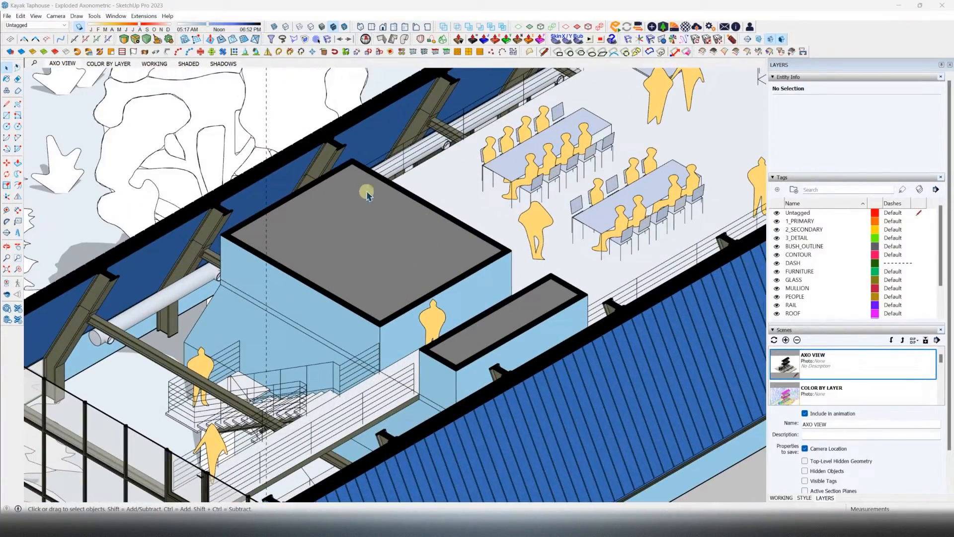
scroll(437, 213, "down", 8)
scroll(433, 405, "up", 10)
left_click(428, 400)
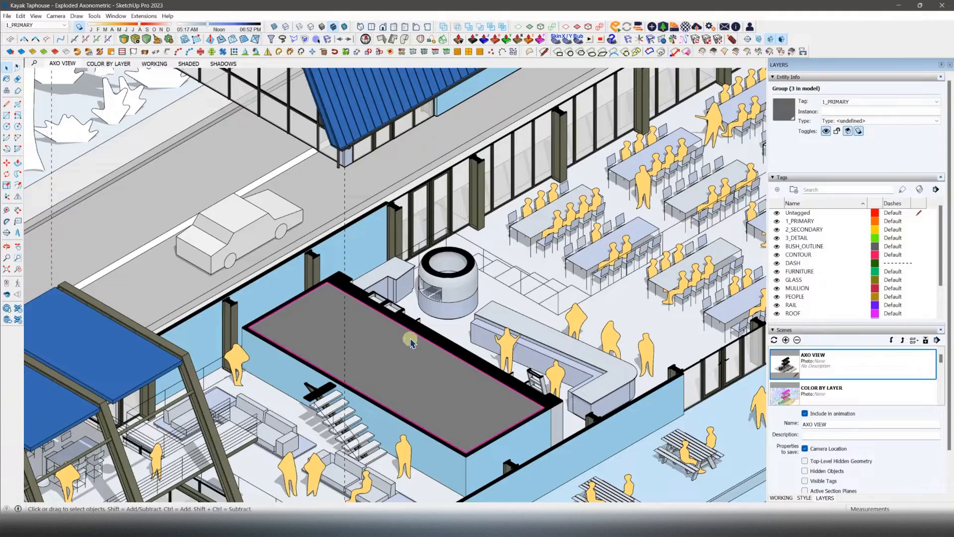
Step: Select the upper-floor building group and the surrounding tree group to examine their extents, and return to the AXO VIEW scene with nothing selected
scroll(483, 399, "down", 6)
scroll(478, 209, "up", 6)
left_click(481, 288)
scroll(437, 256, "down", 1)
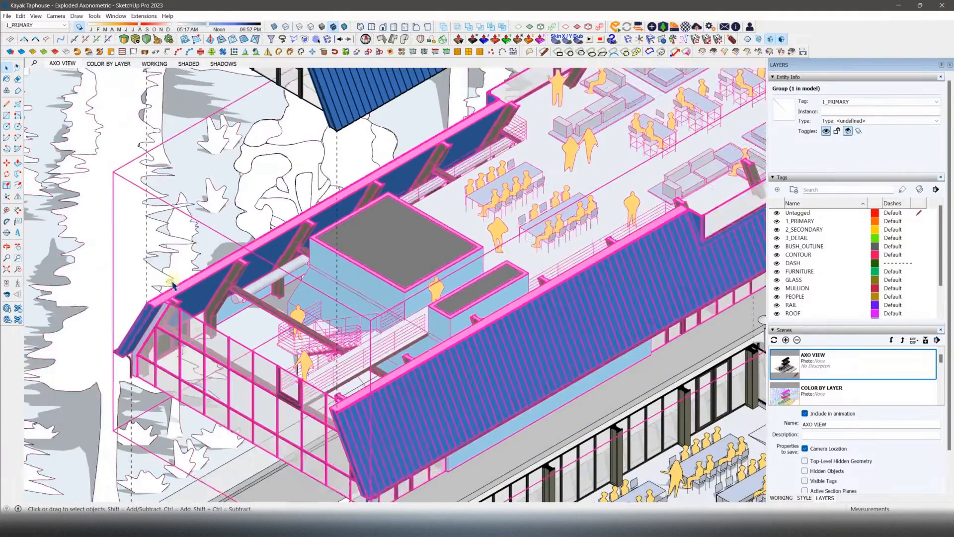
left_click(171, 282)
scroll(391, 231, "down", 6)
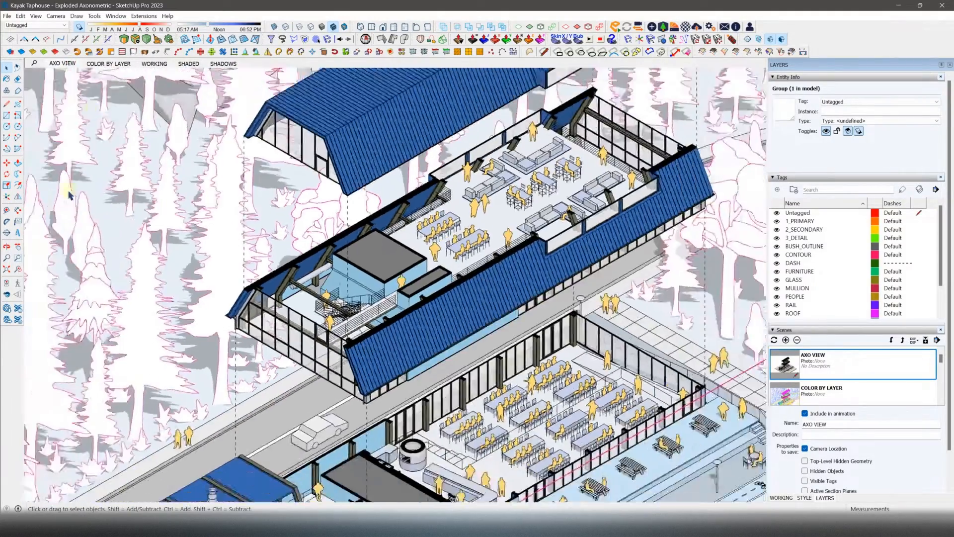
left_click(703, 400)
left_click(69, 64)
Step: Look at the flat 2D trees beside the road from other angles, open a tree for inspection, and leave it
scroll(377, 346, "up", 5)
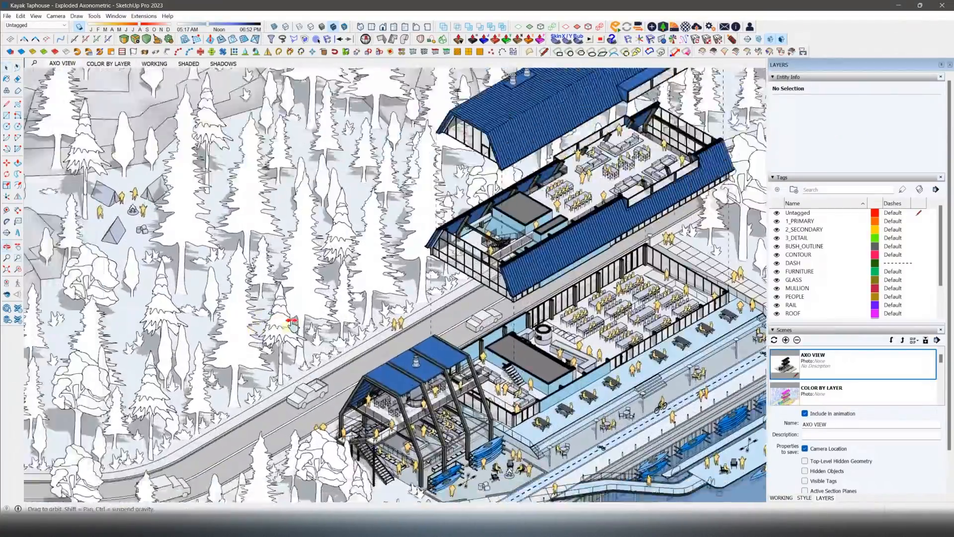
middle_click_drag(292, 322, 562, 341)
scroll(469, 297, "up", 3)
middle_click_drag(469, 297, 304, 321)
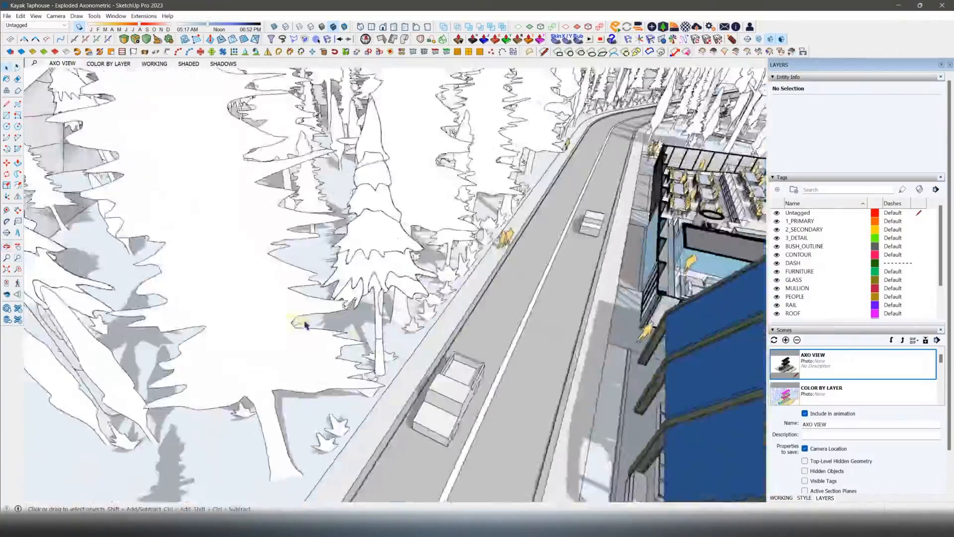
scroll(316, 364, "down", 3)
middle_click_drag(317, 366, 398, 212)
scroll(401, 371, "up", 2)
double_click(392, 362)
double_click(392, 362)
scroll(345, 328, "down", 5)
key("Escape")
key("Escape")
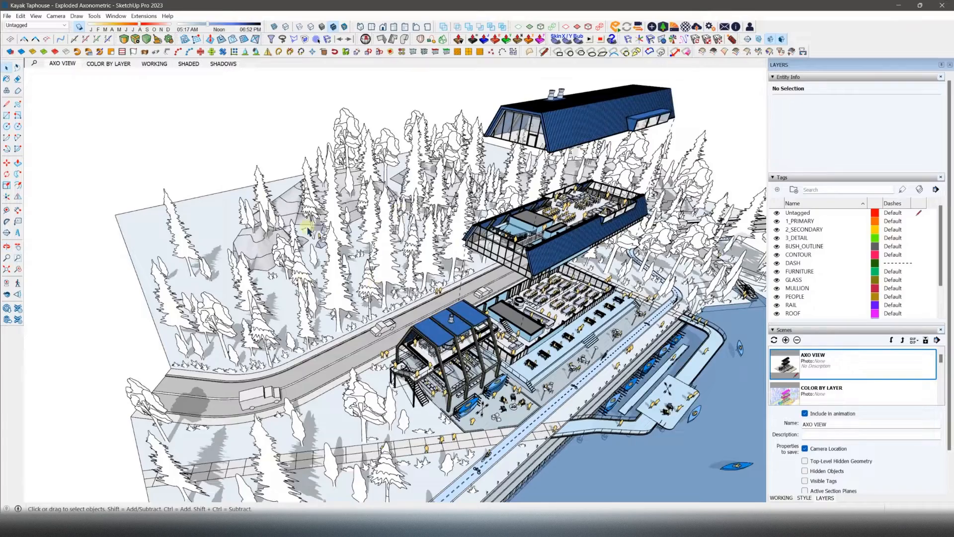
Step: Open the tree group and select all instances of one conifer component
scroll(308, 231, "up", 3)
double_click(342, 281)
left_click(339, 275)
middle_click_drag(368, 288, 332, 300)
right_click(350, 301)
mouse_move(456, 279)
left_click(488, 273)
scroll(328, 313, "down", 5)
scroll(332, 300, "up", 5)
Step: Apply Random Select to the chosen conifers so only a random portion of them stays selected
left_click(144, 16)
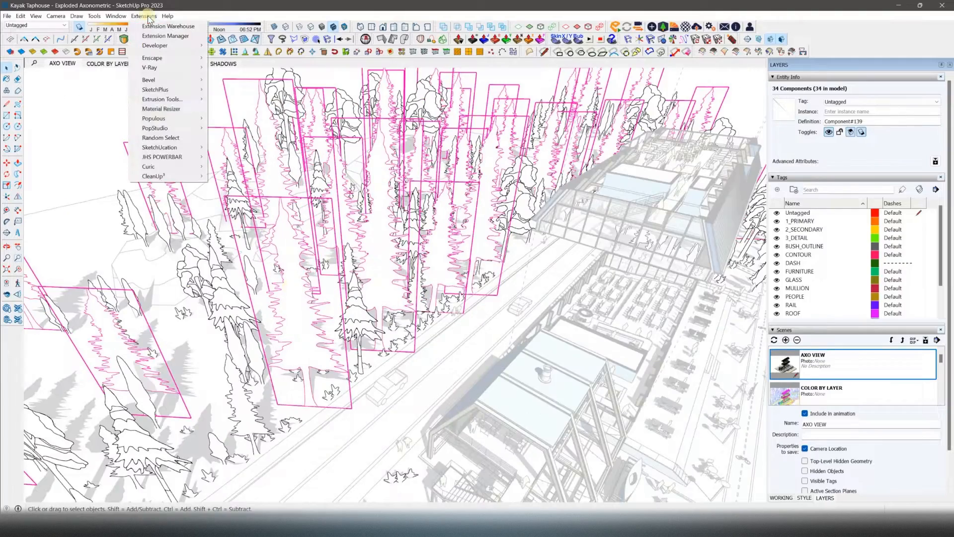
left_click(159, 133)
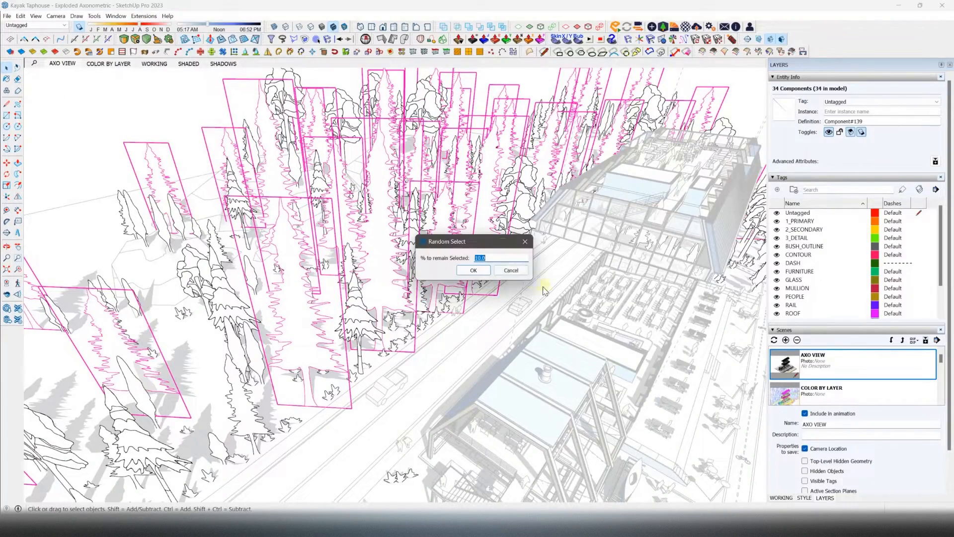
left_click(468, 272)
middle_click_drag(473, 273, 348, 268)
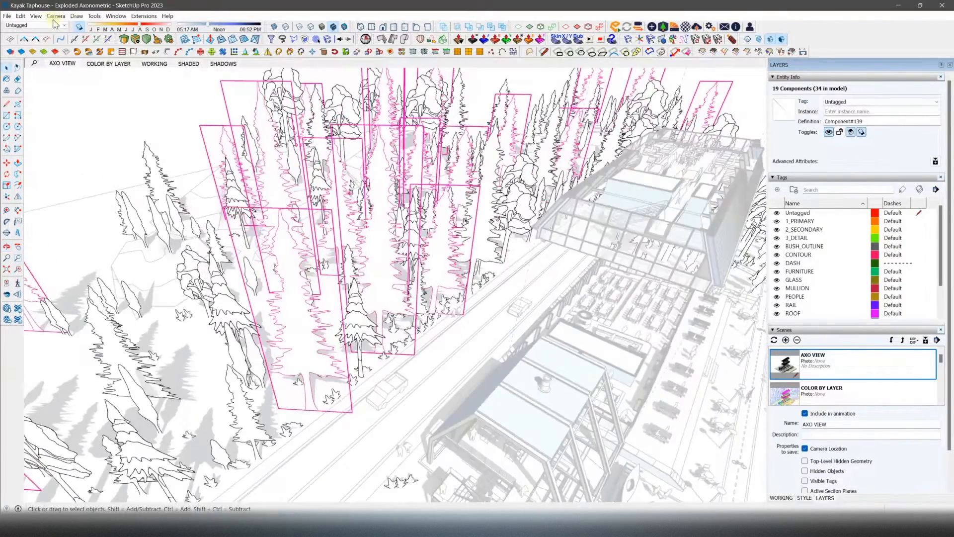
Step: Randomly scale the selected conifers with the JHS PowerBar scale tool, and put the toolbar back in its row
left_click_drag(4, 52, 73, 123)
left_click(423, 133)
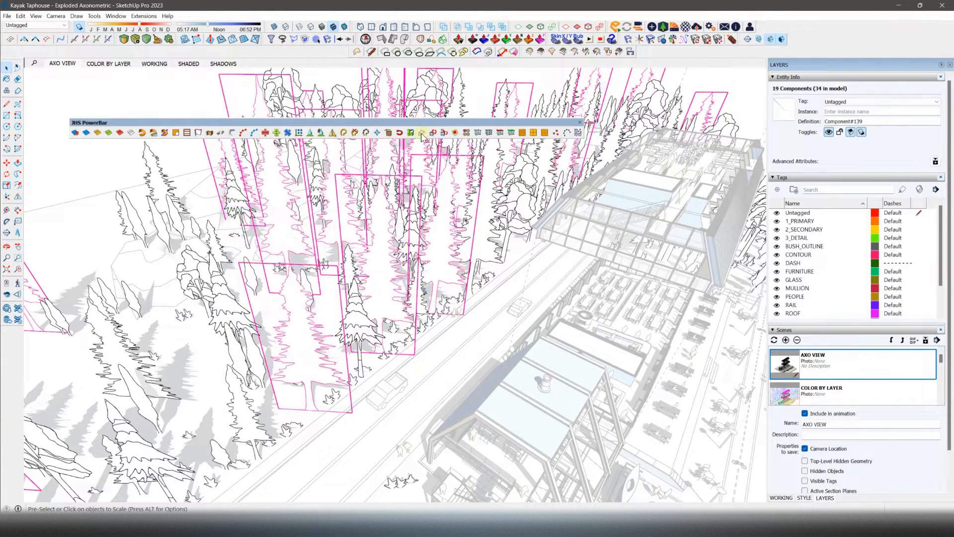
left_click_drag(572, 123, 327, 48)
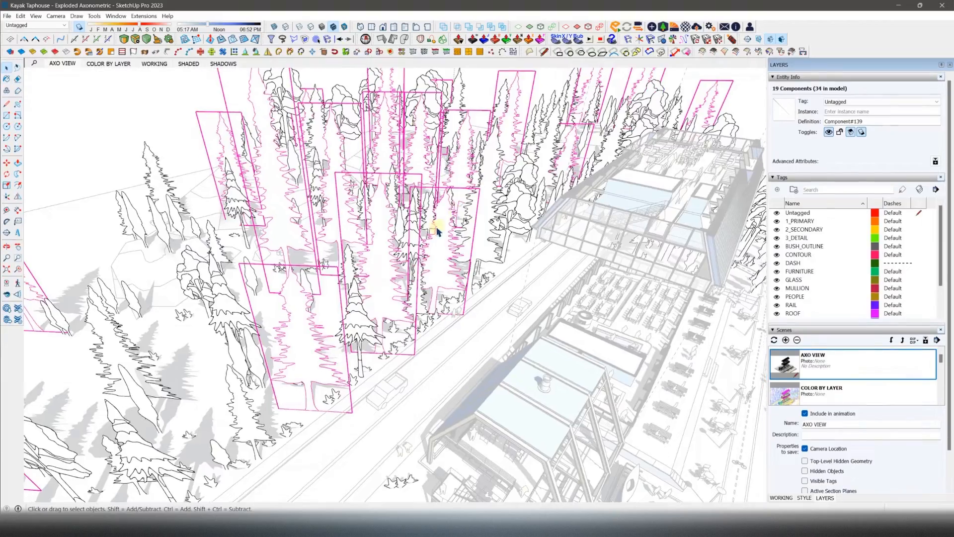
Step: Return to the AXO VIEW scene and look over the forest, campsite and road around the building
left_click(60, 64)
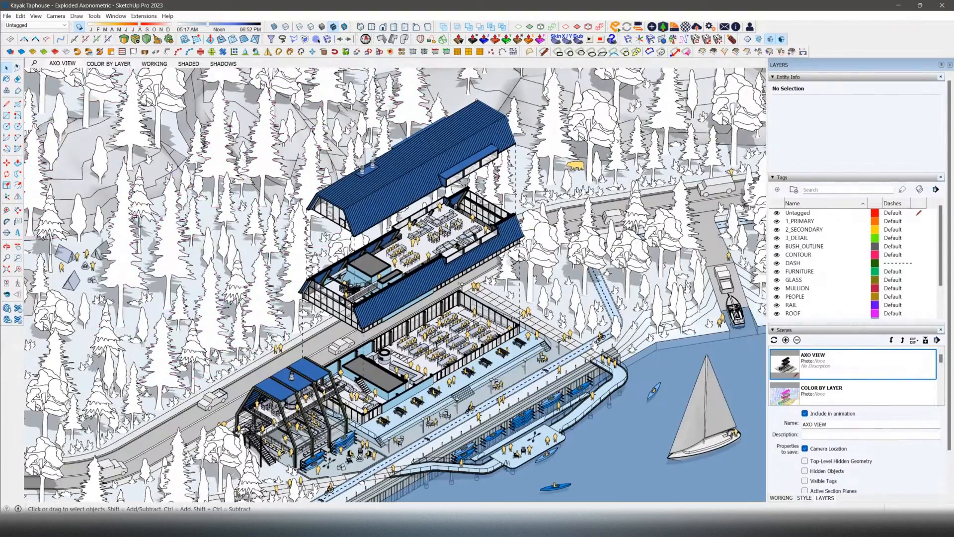
middle_click_drag(247, 202, 290, 231)
left_click(62, 63)
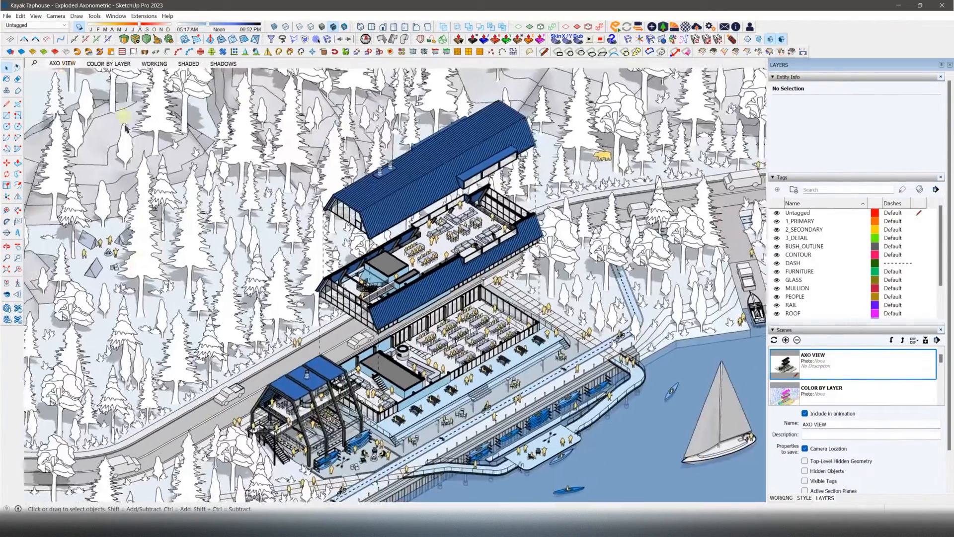
scroll(154, 405, "up", 5)
scroll(154, 405, "down", 3)
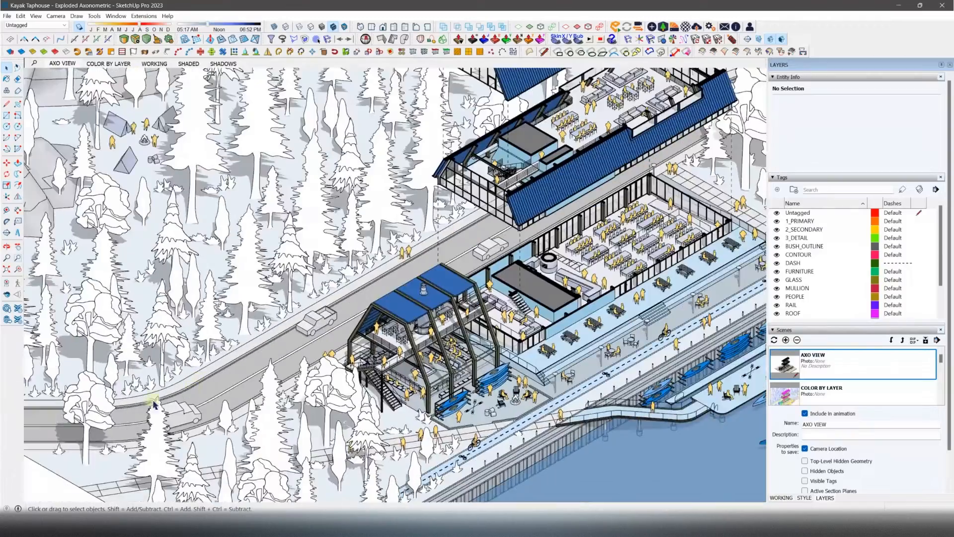
scroll(352, 309, "down", 5)
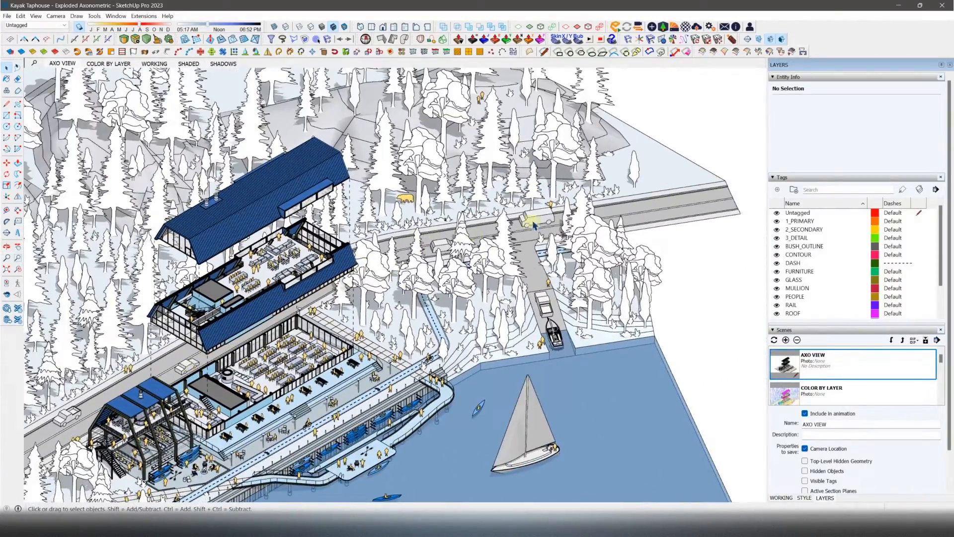
Step: Select the van and the car on the road behind the taphouse to examine the vehicles
middle_click_drag(500, 229, 409, 245, "shift")
scroll(417, 243, "up", 4)
left_click(460, 234)
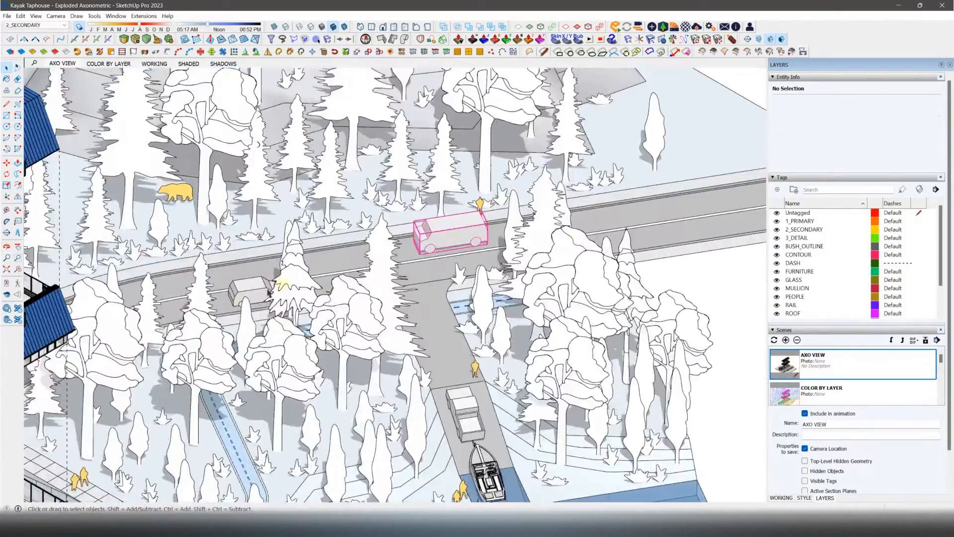
left_click(266, 283)
scroll(296, 273, "down", 1)
middle_click_drag(408, 279, 403, 231, "shift")
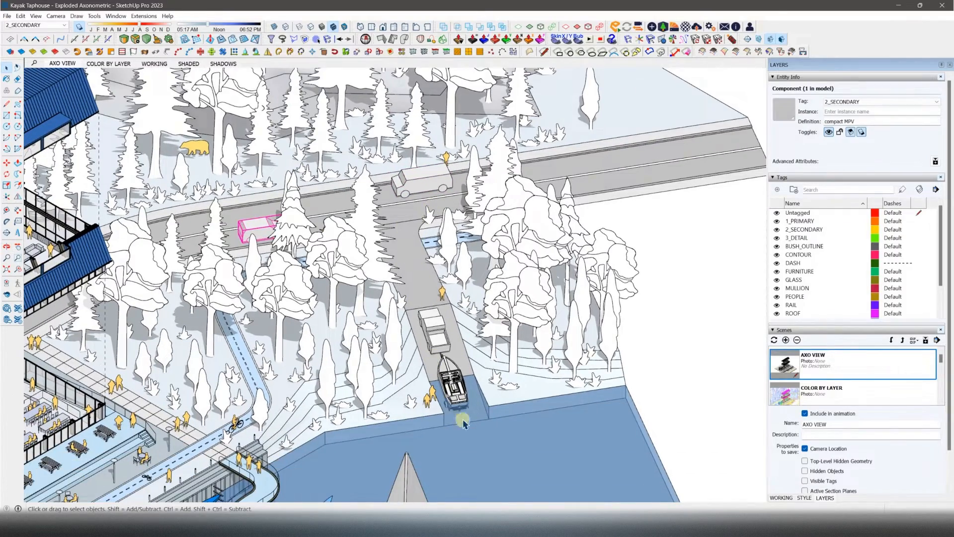
Step: Select the pickup with its boat trailer on the boat ramp and examine it up close
middle_click_drag(463, 423, 480, 336, "shift")
scroll(550, 199, "down", 3)
scroll(499, 243, "up", 3)
left_click(499, 243)
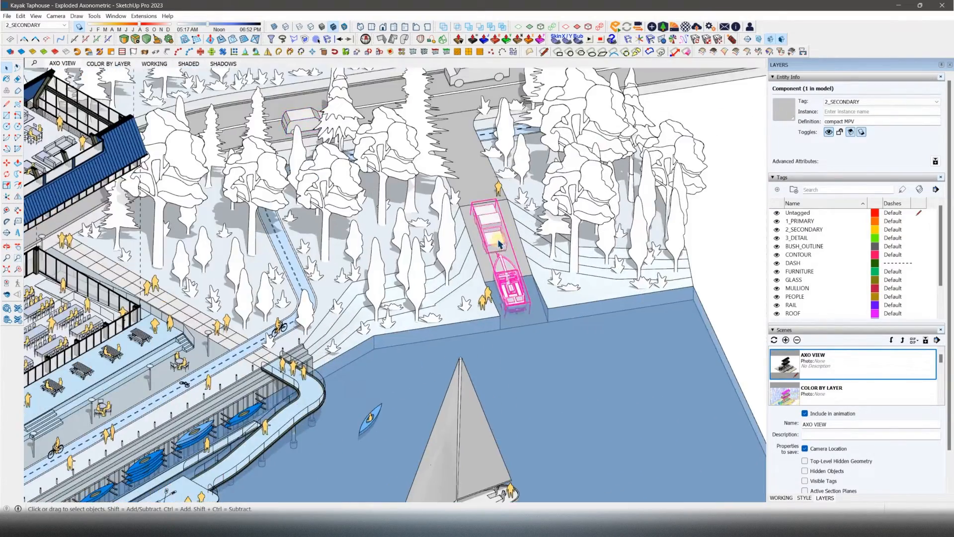
scroll(499, 243, "up", 3)
scroll(513, 306, "up", 2)
scroll(473, 286, "down", 6)
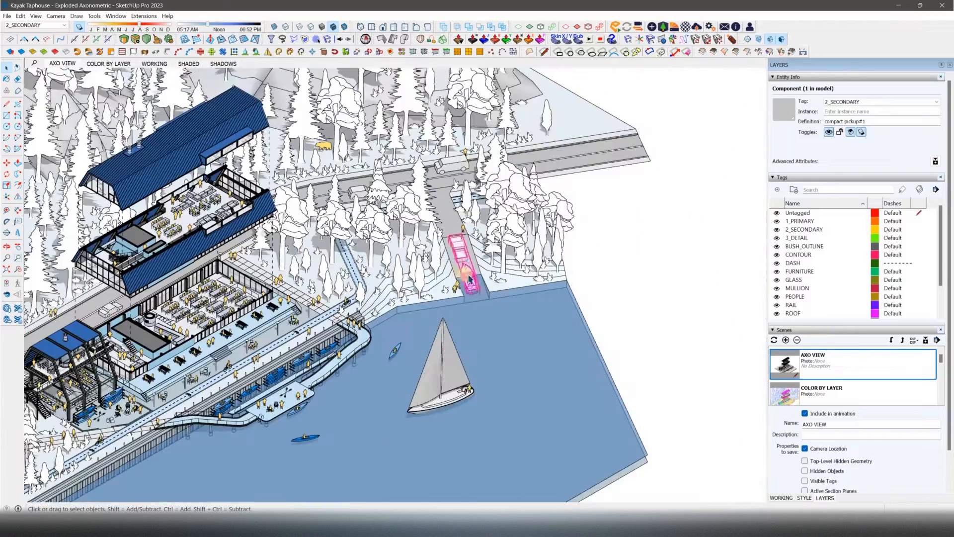
Step: Clear the selection and look over the lake, sailboat, kayaks and shoreline
left_click(599, 279)
scroll(407, 445, "up", 1)
scroll(391, 450, "up", 2)
scroll(656, 277, "down", 3)
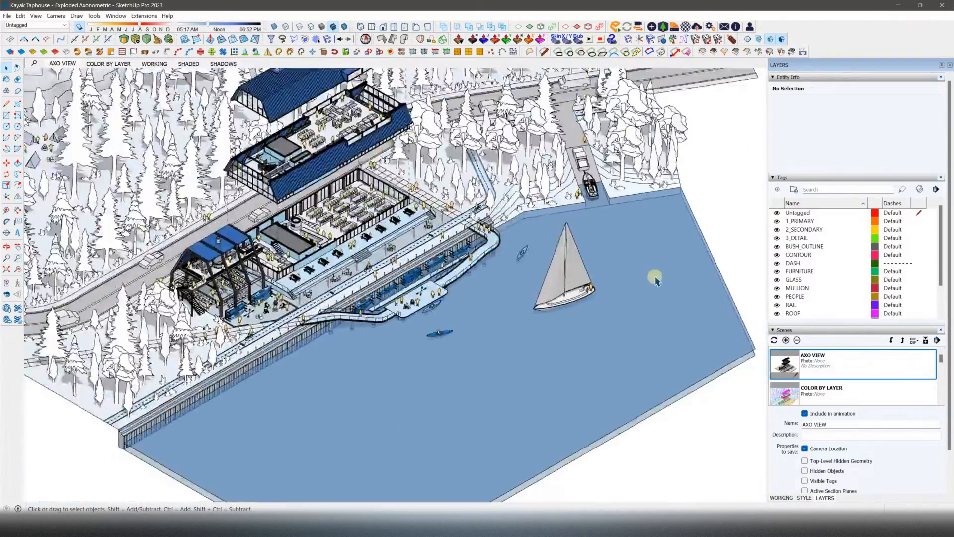
scroll(572, 330, "up", 4)
scroll(540, 361, "down", 5)
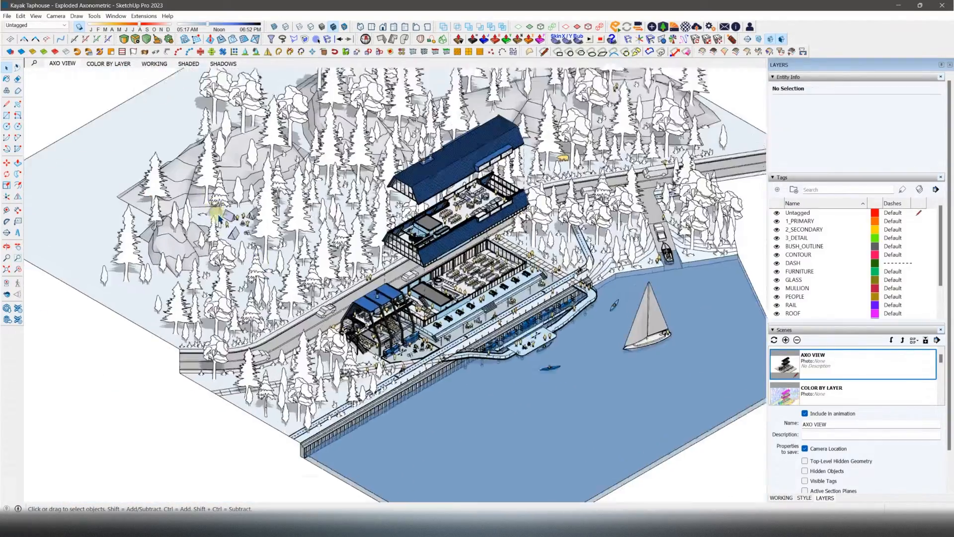
Step: Examine the forest campsite with its tents and campfire and the bear among the trees behind the building
scroll(226, 214, "up", 6)
scroll(428, 310, "down", 3)
scroll(381, 247, "up", 4)
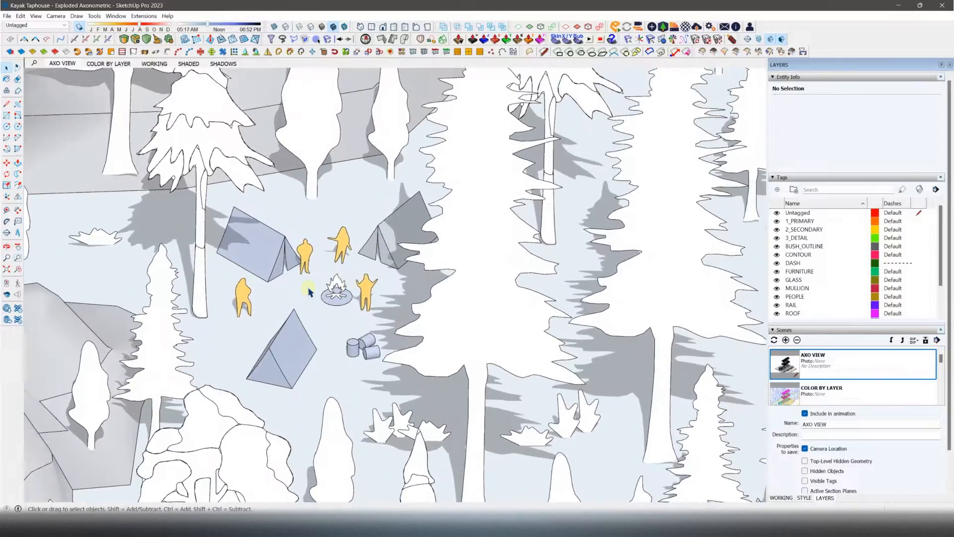
scroll(309, 291, "down", 4)
scroll(620, 234, "up", 5)
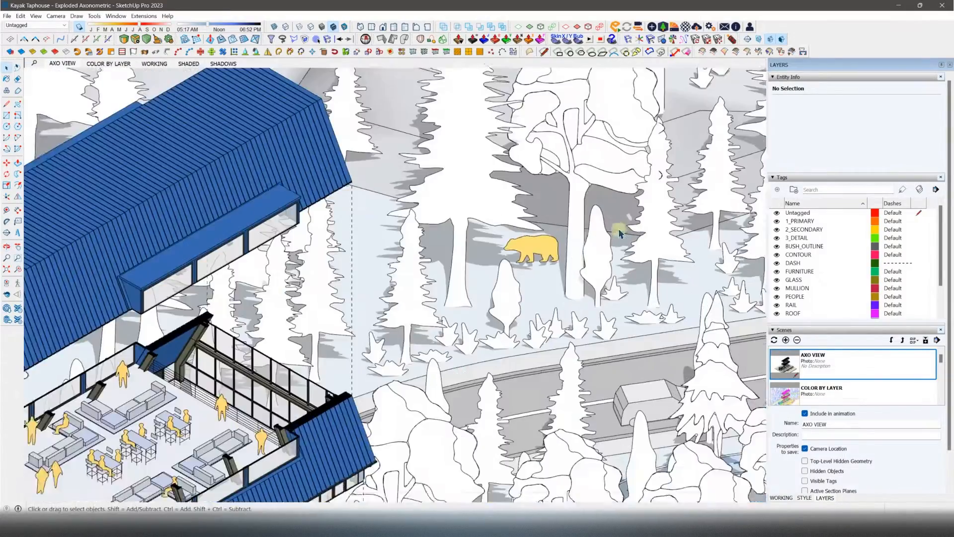
scroll(620, 234, "down", 5)
middle_click_drag(475, 264, 485, 270)
scroll(485, 271, "down", 3)
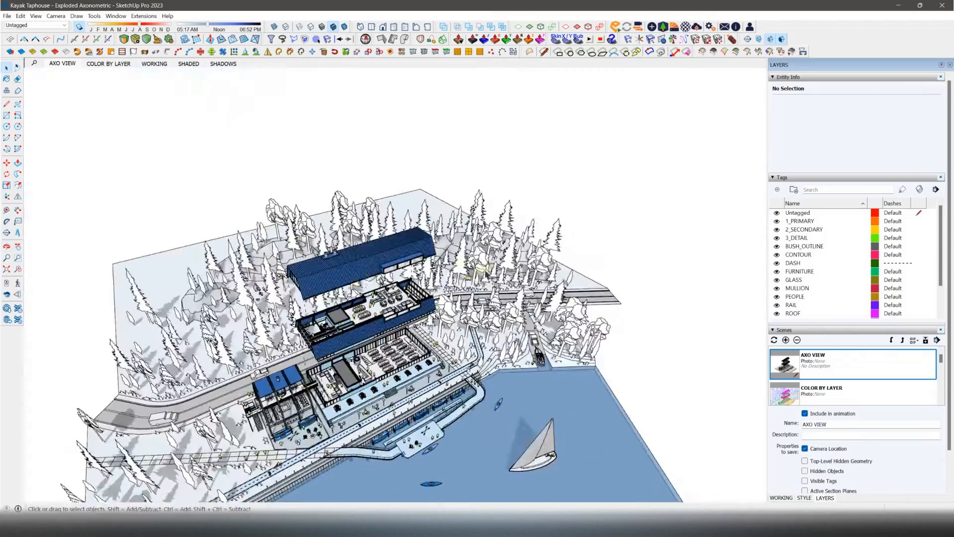
Step: Select a contour rock group and the tree group to examine how the hills and trees sit on the terrain
scroll(235, 304, "up", 6)
left_click(235, 304)
scroll(356, 255, "up", 1)
middle_click_drag(287, 252, 422, 271)
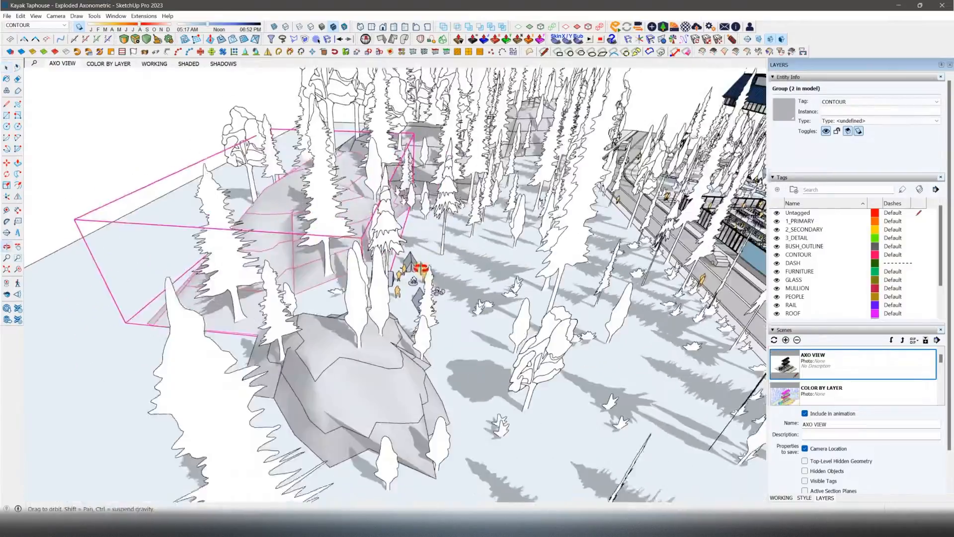
scroll(419, 196, "up", 2)
left_click(419, 196)
middle_click_drag(420, 196, 267, 380)
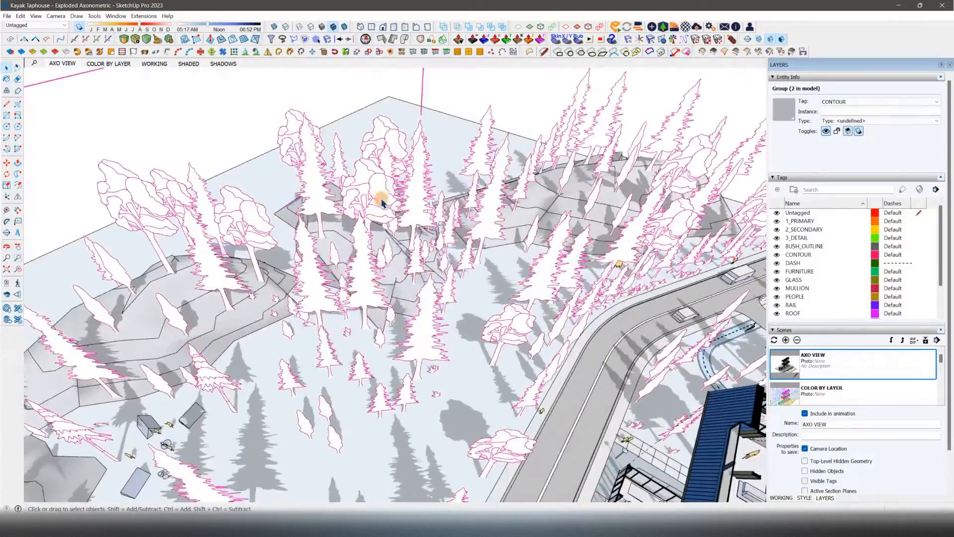
middle_click_drag(382, 201, 238, 207)
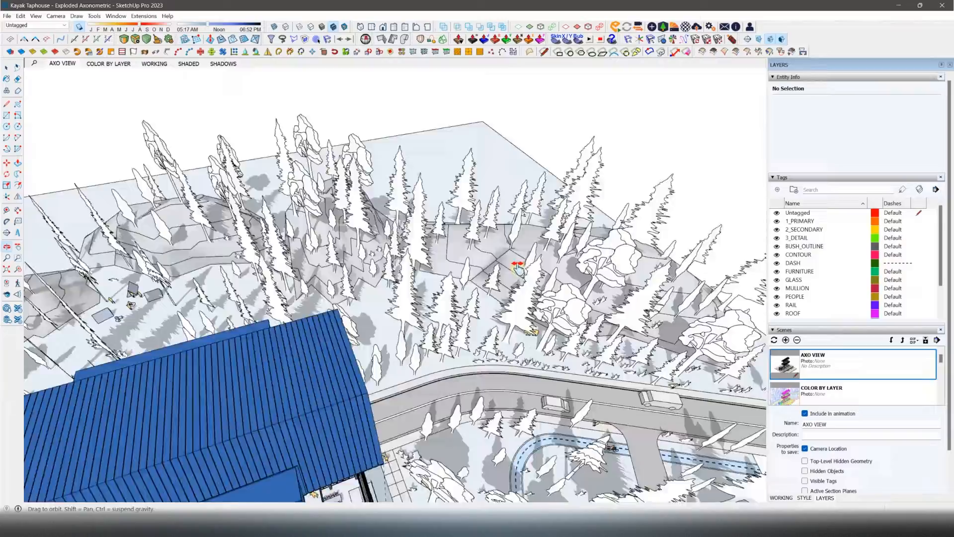
middle_click_drag(517, 267, 336, 270)
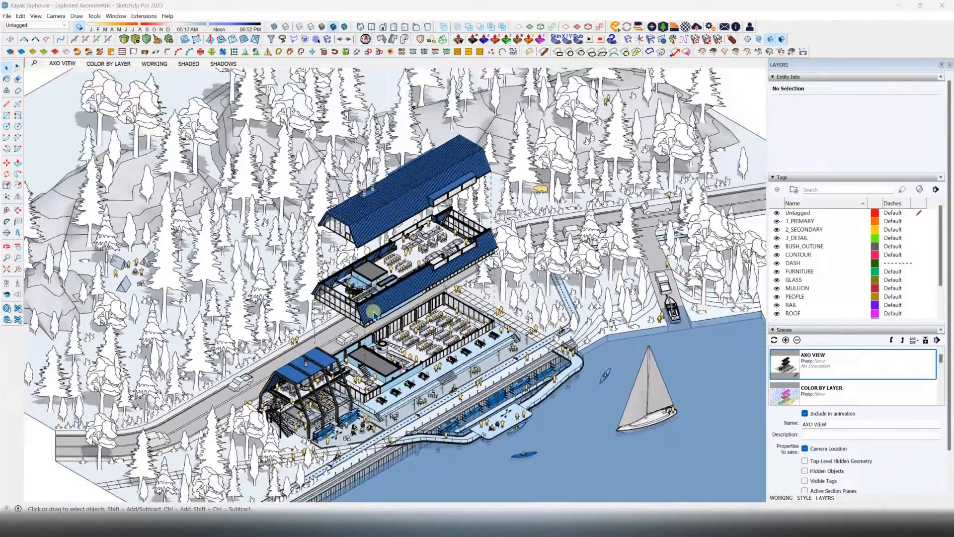
Step: Examine the kayak racks, paddles, barrels and lounge chairs on the patio beside the open pavilion
scroll(365, 423, "up", 8)
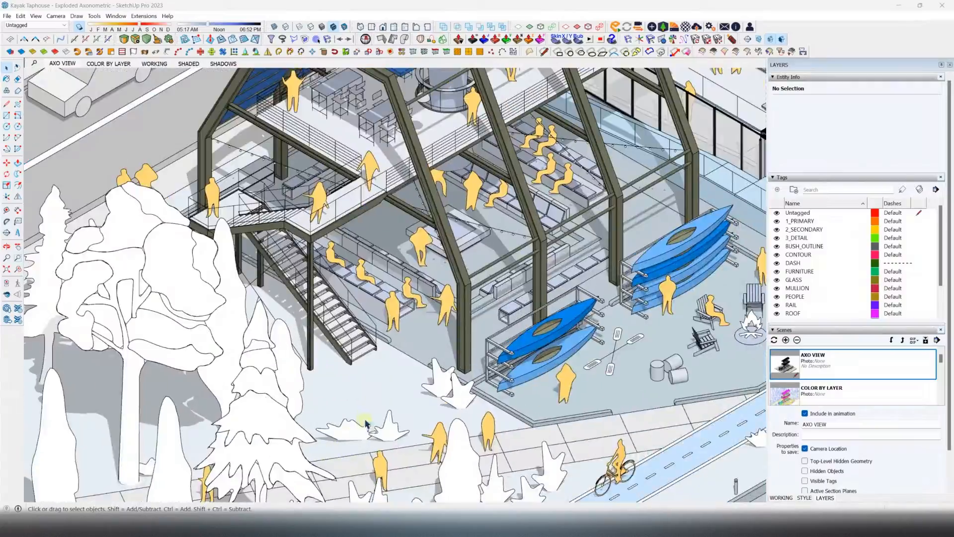
scroll(395, 420, "up", 2)
middle_click_drag(395, 420, 164, 384, "shift")
scroll(424, 241, "up", 2)
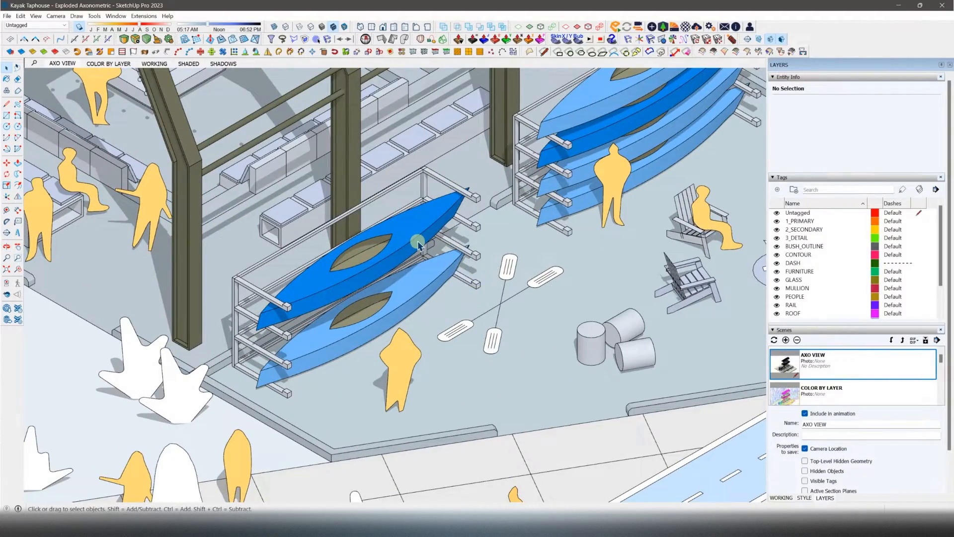
scroll(419, 245, "up", 3)
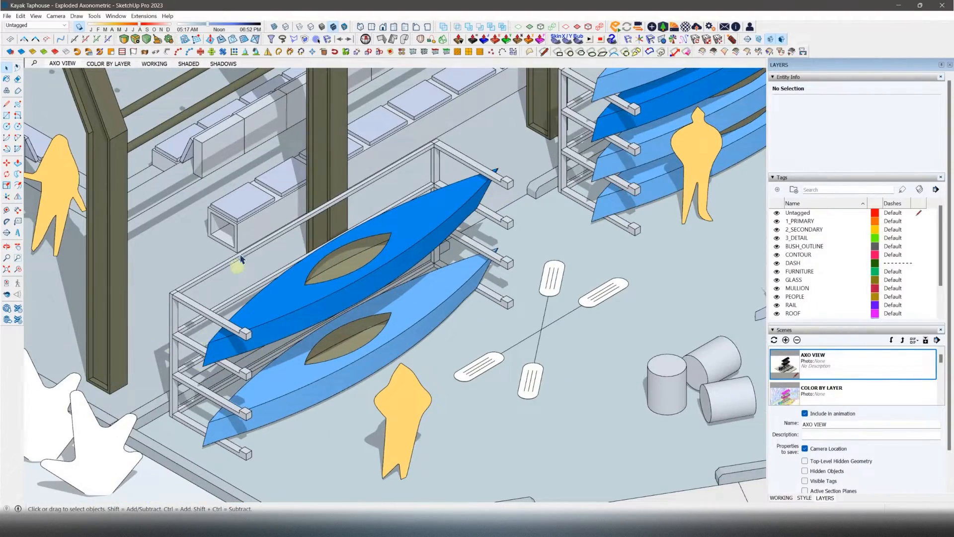
scroll(241, 256, "down", 5)
scroll(301, 267, "up", 6)
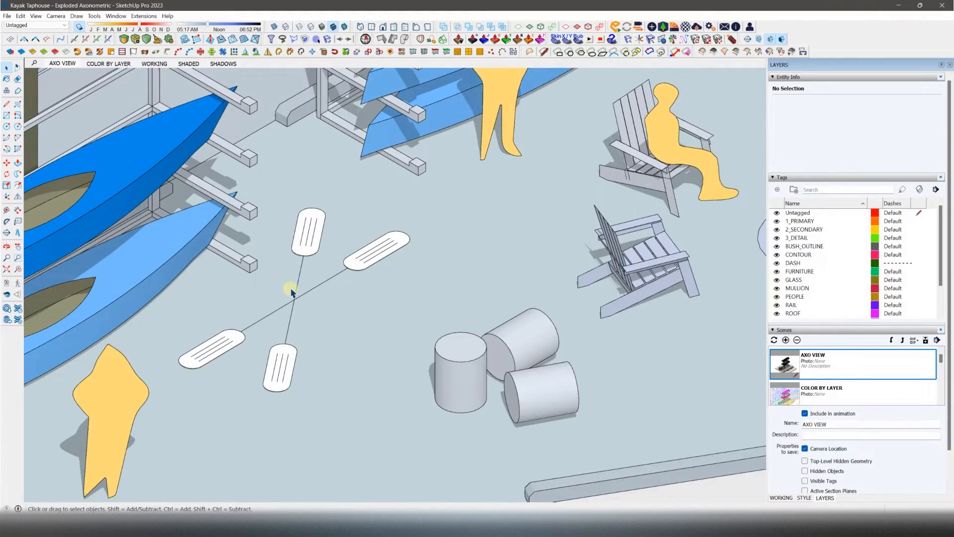
Step: Examine the fire pit and the people seated in the lounge chairs around it on the patio
scroll(286, 291, "down", 5)
scroll(278, 370, "up", 6)
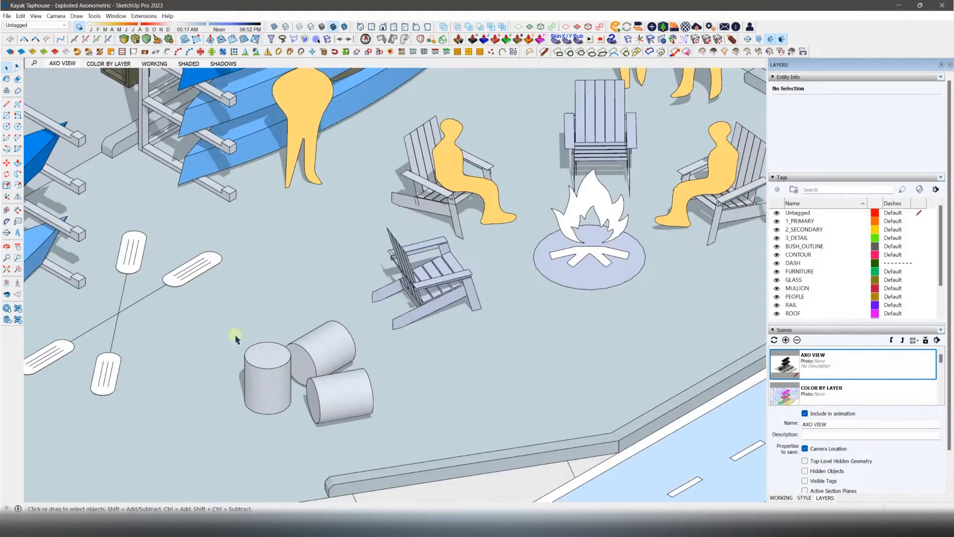
scroll(236, 340, "down", 6)
scroll(339, 256, "up", 8)
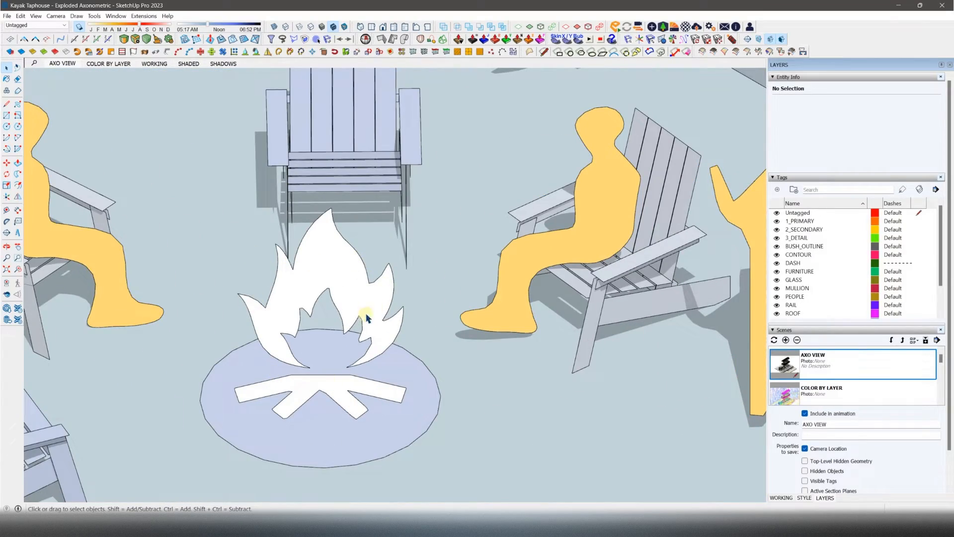
scroll(310, 332, "down", 5)
Step: Examine the bicycle symbols painted on the waterfront bike path and a cyclist figure riding along it
scroll(241, 376, "up", 7)
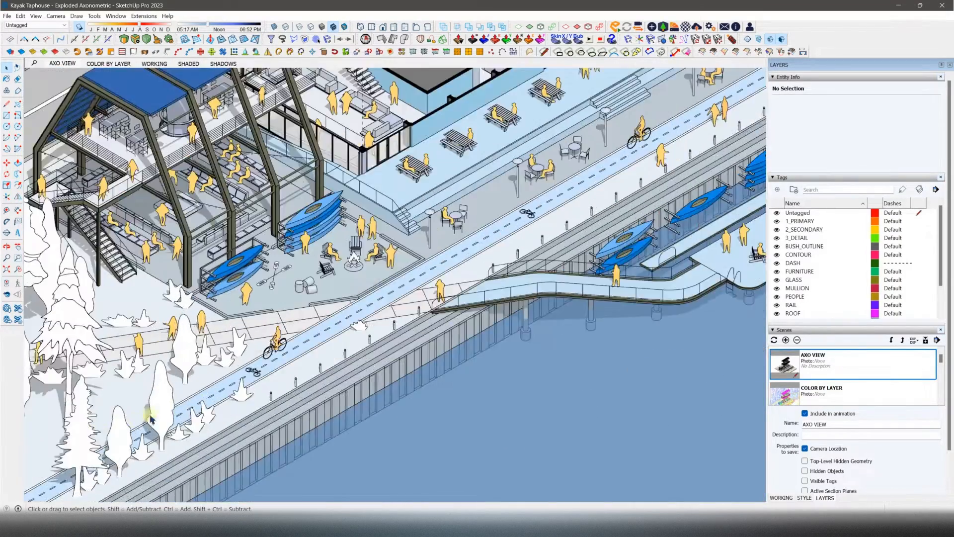
scroll(328, 341, "up", 6)
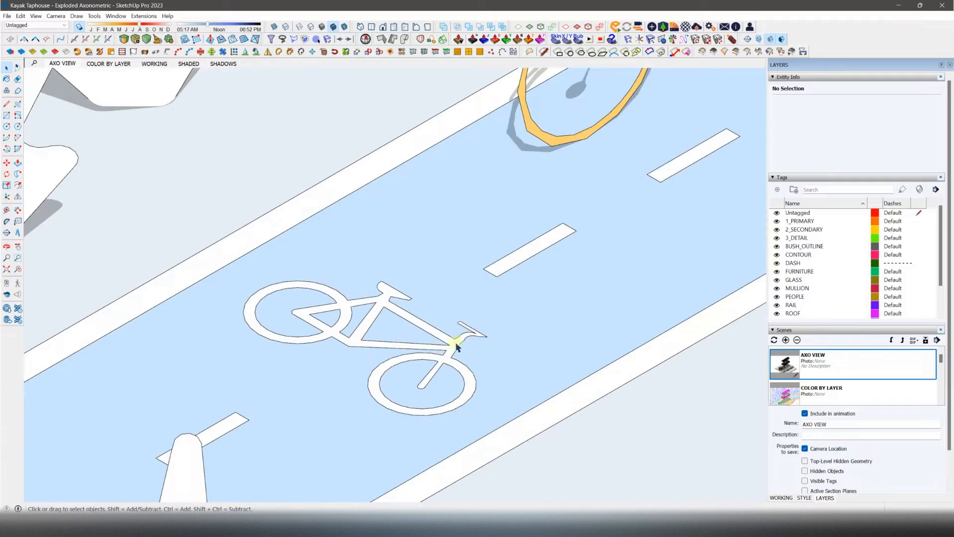
scroll(312, 367, "down", 8)
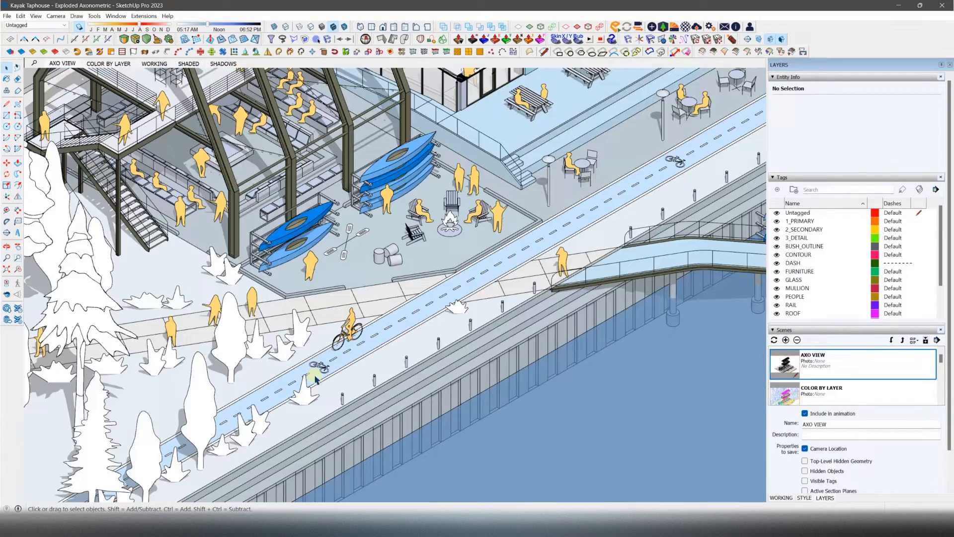
middle_click_drag(614, 168, 334, 297, "shift")
scroll(335, 296, "up", 4)
middle_click_drag(403, 265, 134, 343, "shift")
middle_click_drag(731, 155, 154, 338, "shift")
scroll(209, 337, "down", 4)
middle_click_drag(378, 313, 299, 336, "shift")
scroll(473, 270, "up", 8)
scroll(417, 373, "up", 3)
middle_click_drag(418, 373, 389, 334)
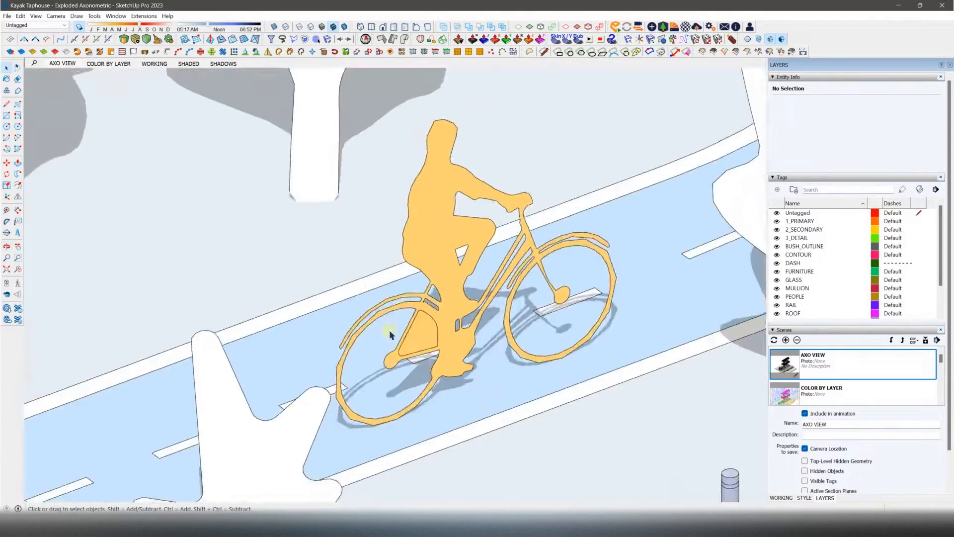
scroll(390, 334, "down", 4)
scroll(390, 334, "down", 10)
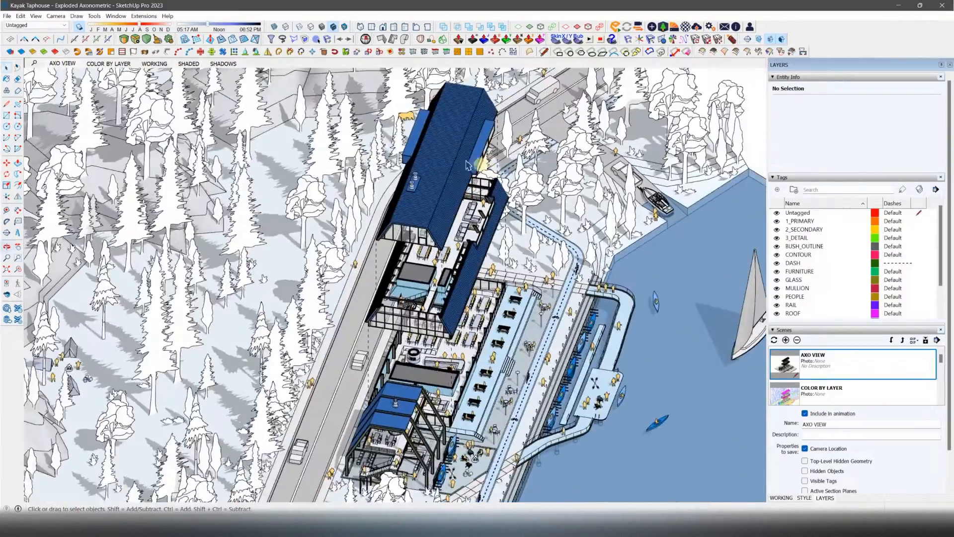
Step: Recall the AXO VIEW scene, review its saved properties, and restore its camera after orbiting away
left_click(67, 64)
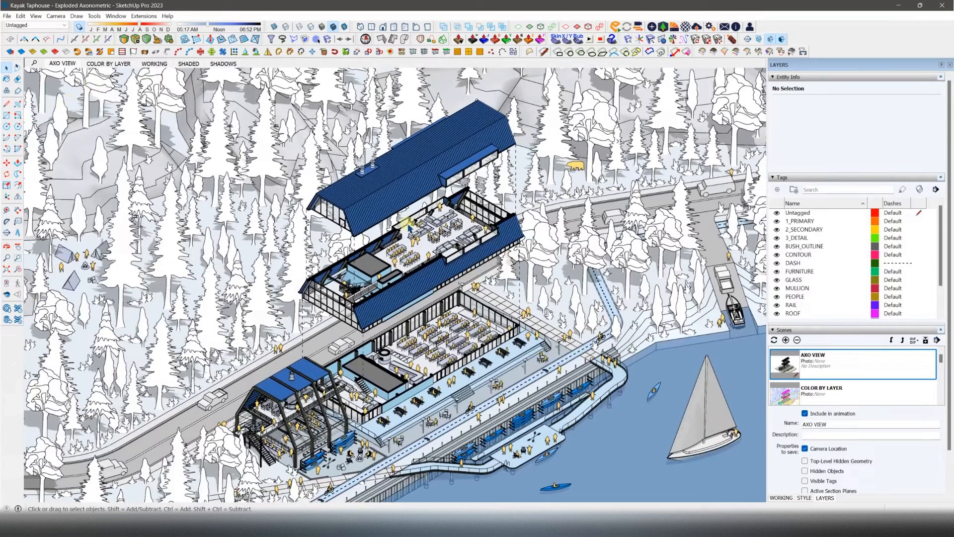
scroll(815, 343, "down", 2)
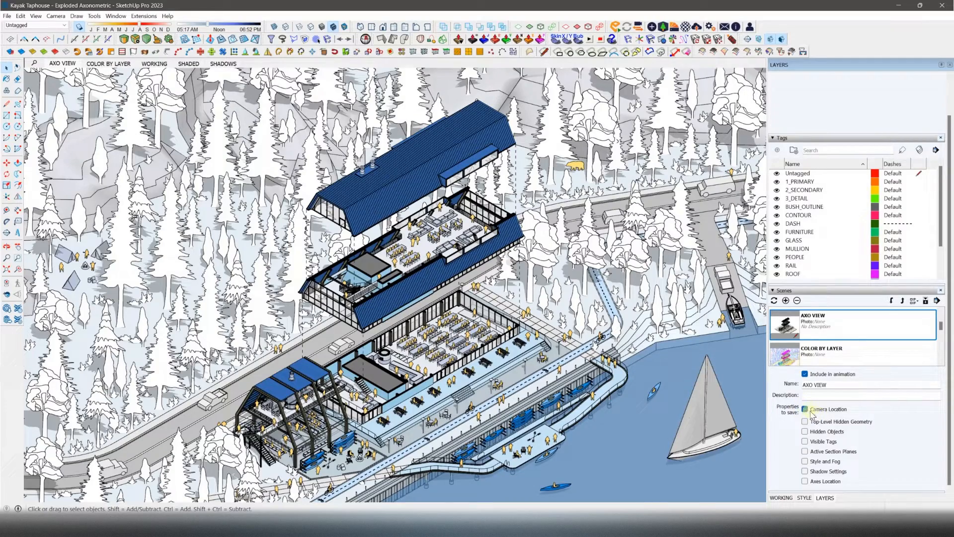
middle_click_drag(87, 75, 295, 149)
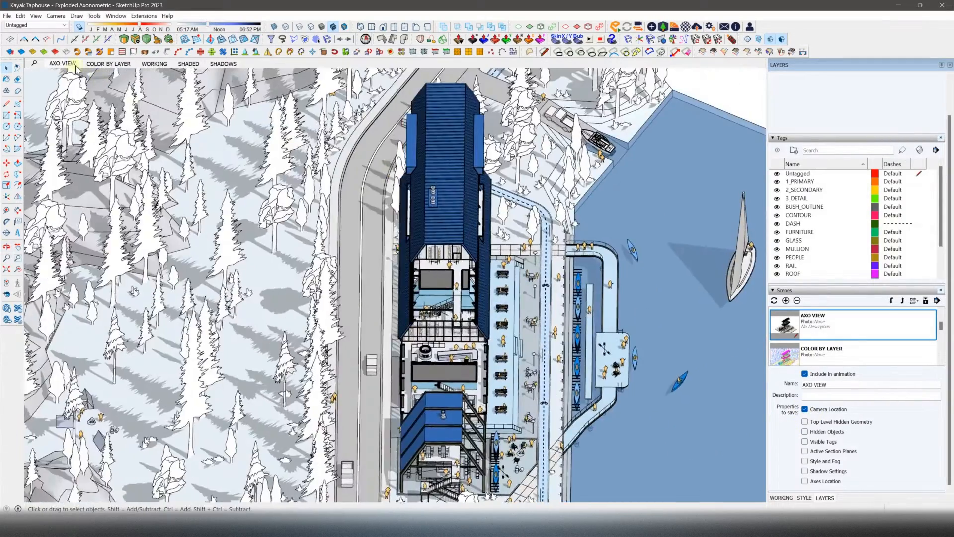
left_click(62, 64)
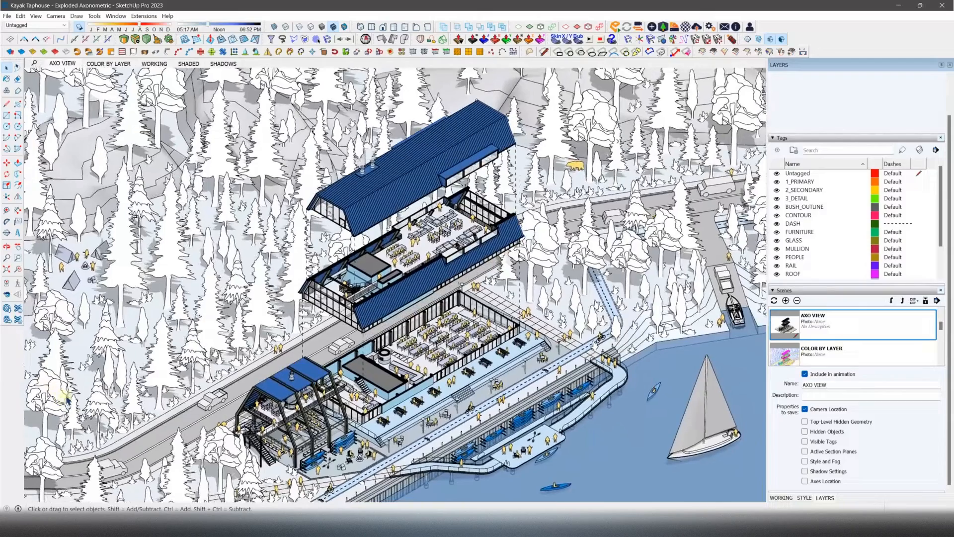
Step: Switch to the COLOR BY LAYER scene and review its By material edge colour and tag colouring settings
left_click(103, 64)
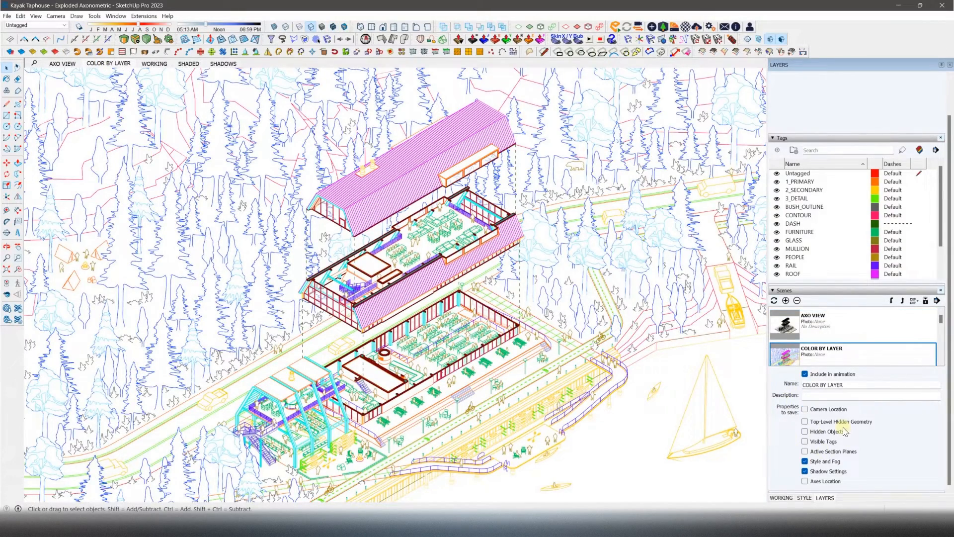
left_click(810, 470)
left_click(807, 498)
left_click(802, 126)
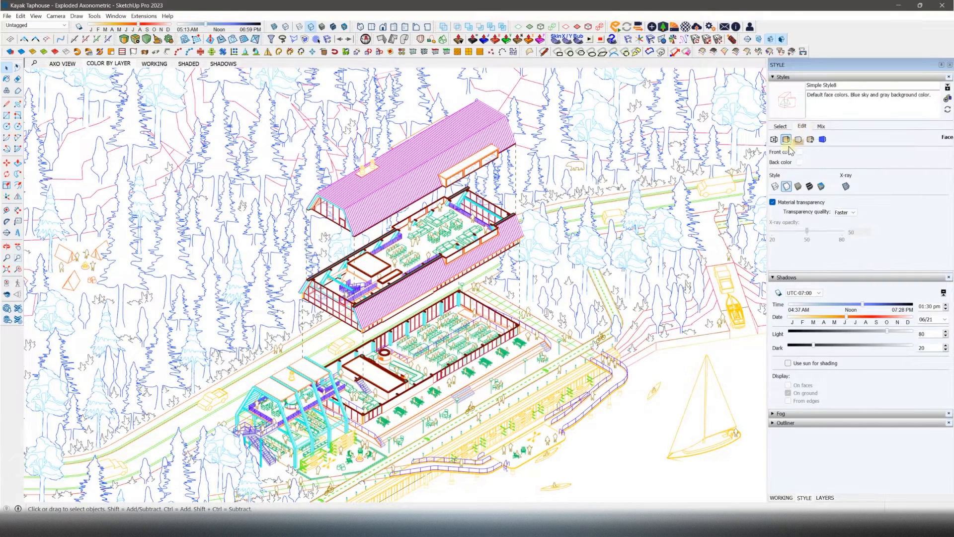
left_click(810, 229)
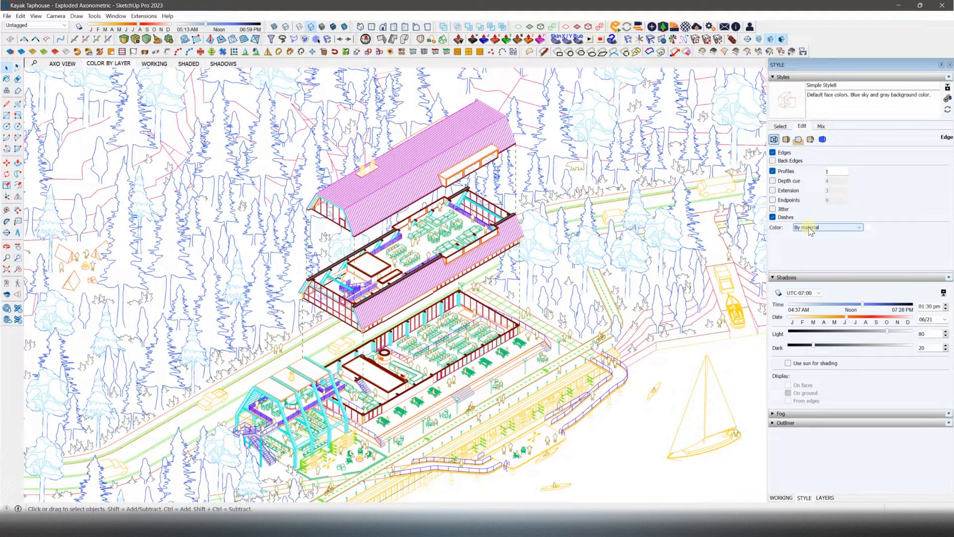
left_click(825, 498)
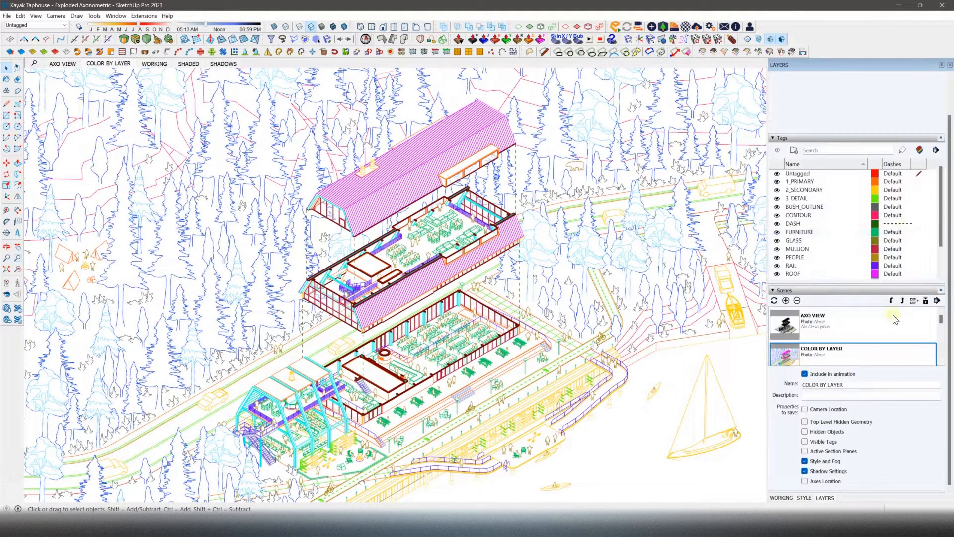
left_click(920, 151)
Step: Examine the tag-coloured linework of the pavilion and dining hall, finishing back at the AXO VIEW camera
scroll(254, 381, "up", 10)
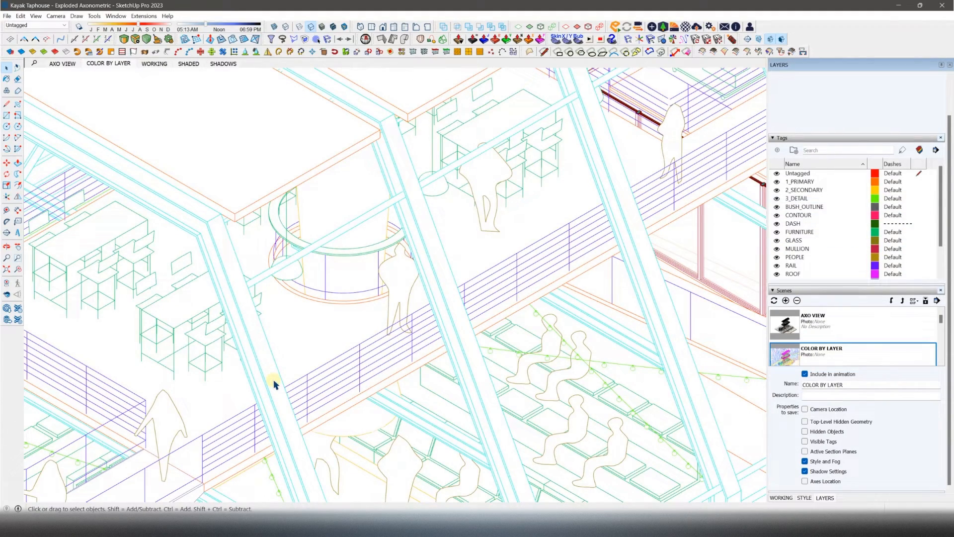
scroll(276, 375, "down", 10)
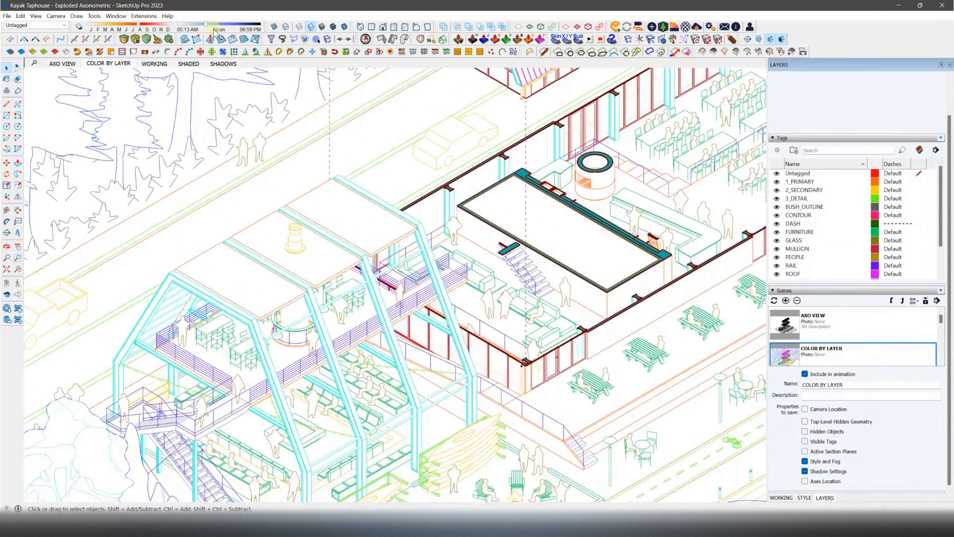
scroll(311, 276, "down", 4)
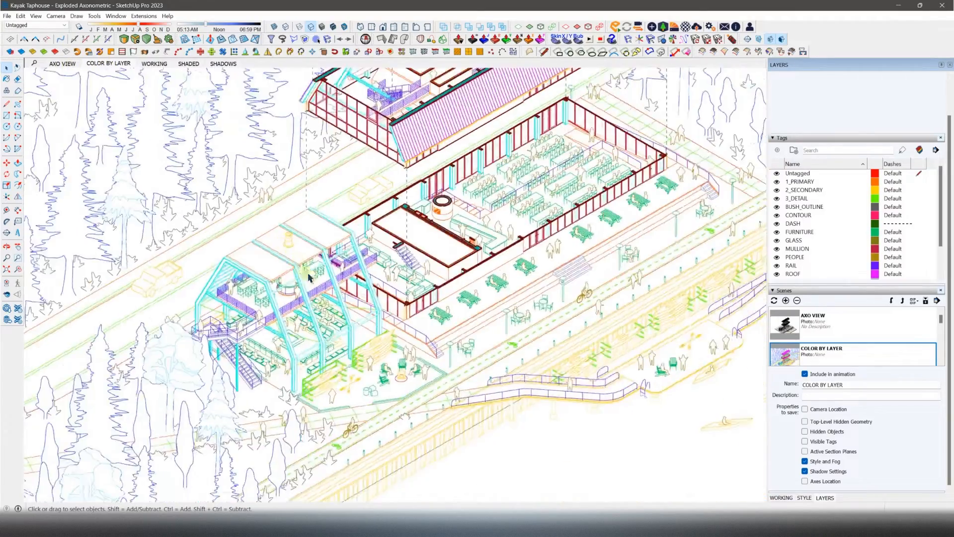
middle_click_drag(310, 276, 356, 268)
left_click(123, 64)
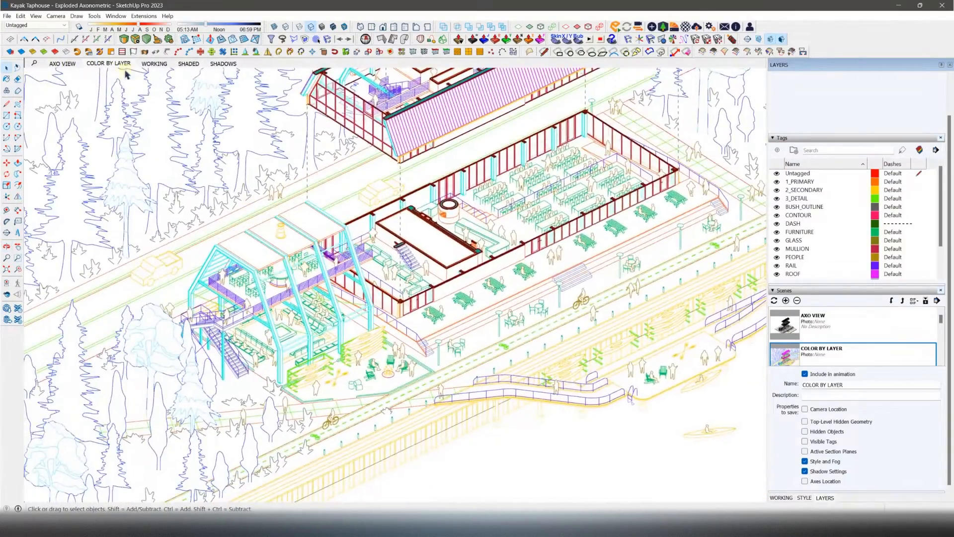
left_click(62, 64)
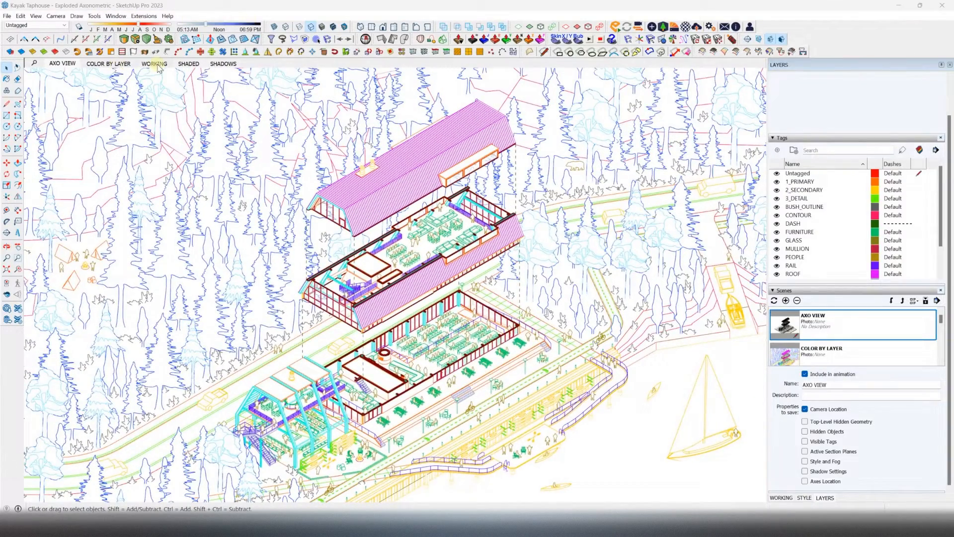
Step: Switch to the WORKING scene, look closely at the dining hall and terrace, and return to the AXO VIEW camera
left_click(157, 65)
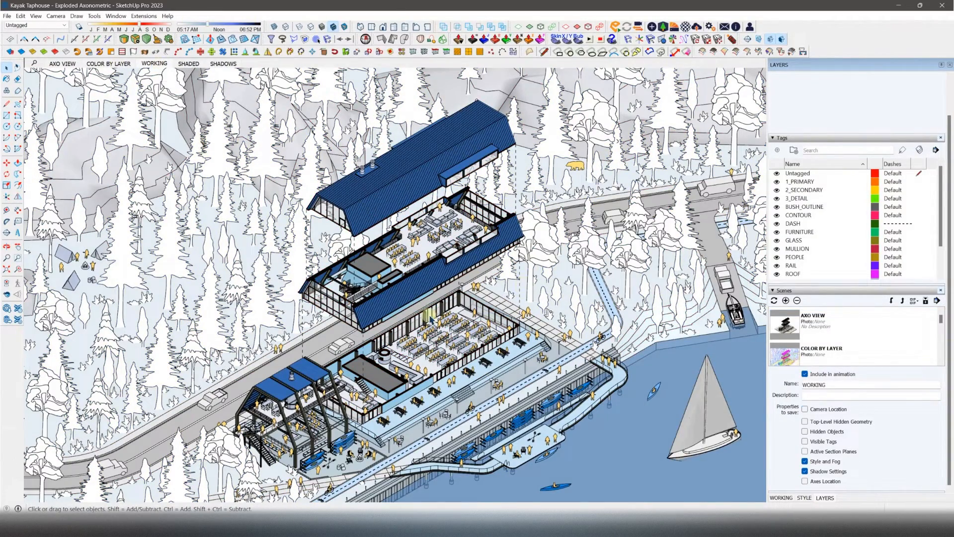
scroll(430, 318, "up", 10)
scroll(441, 400, "up", 5)
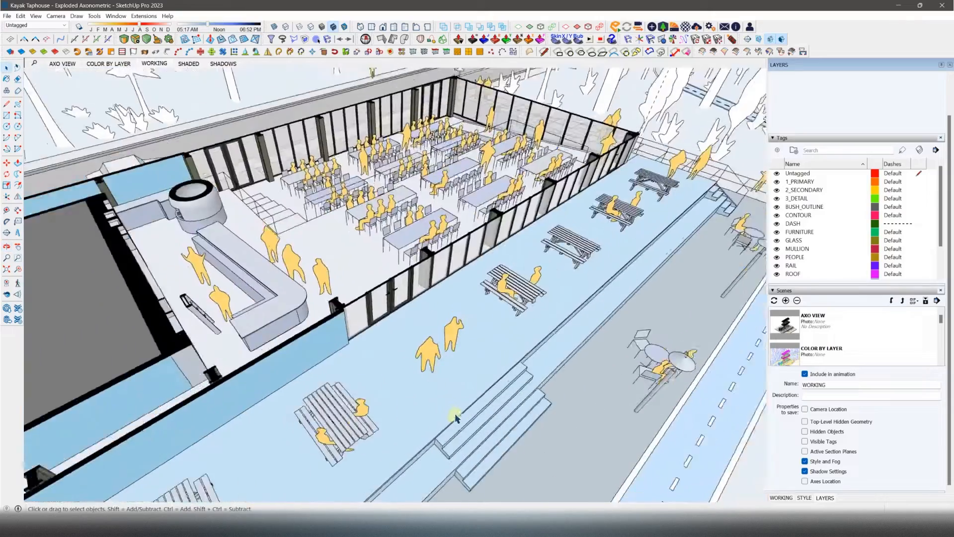
middle_click_drag(454, 416, 449, 313)
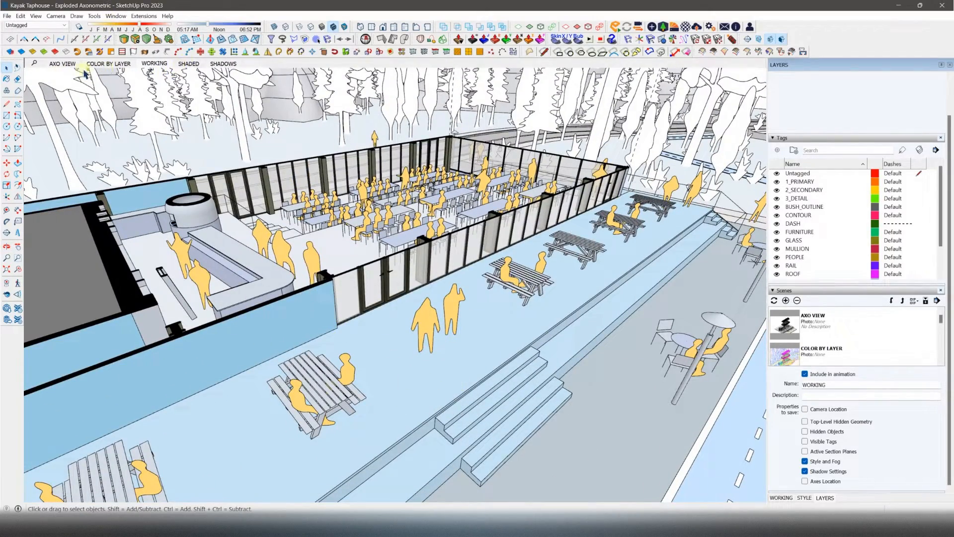
left_click(62, 64)
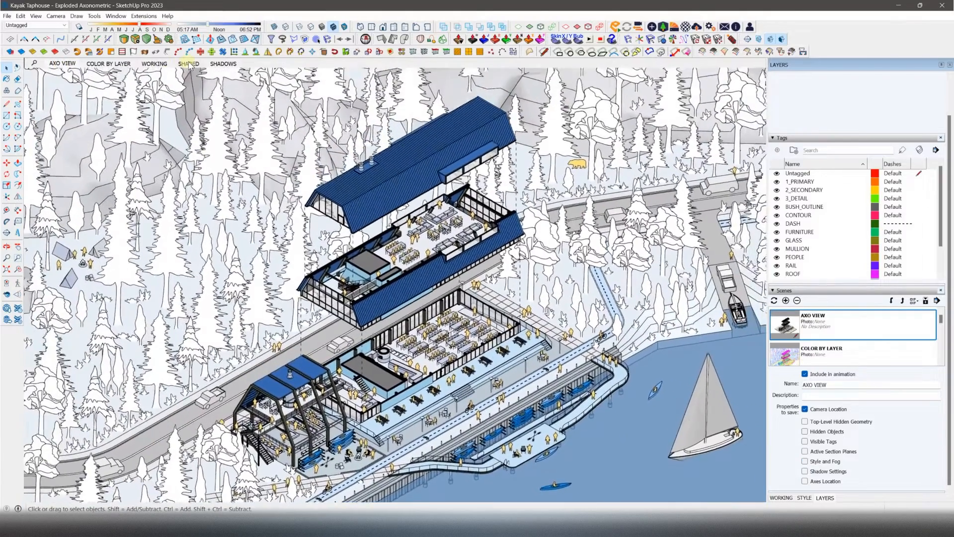
Step: Display the SHADED scene, then the SHADOWS scene, and review the latter's edge and shadow settings
left_click(189, 63)
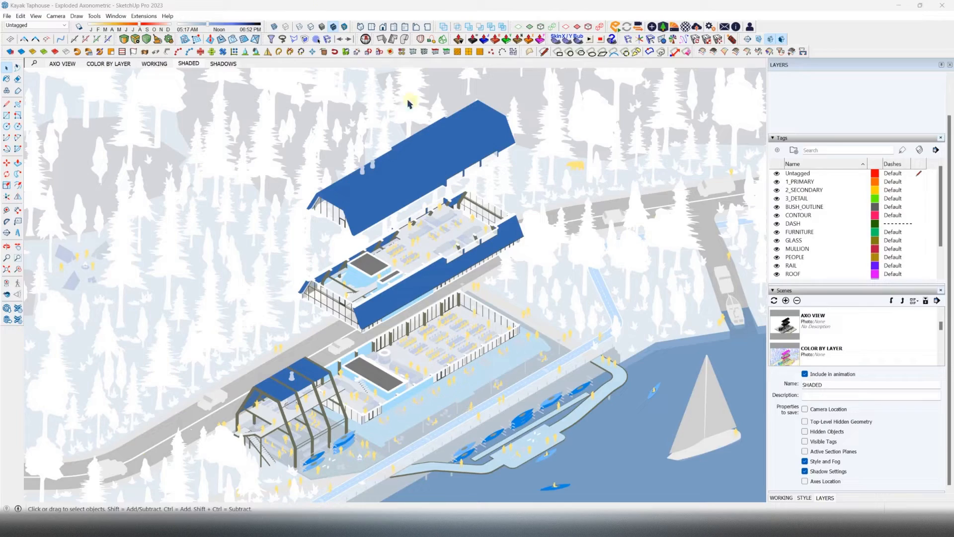
left_click(223, 63)
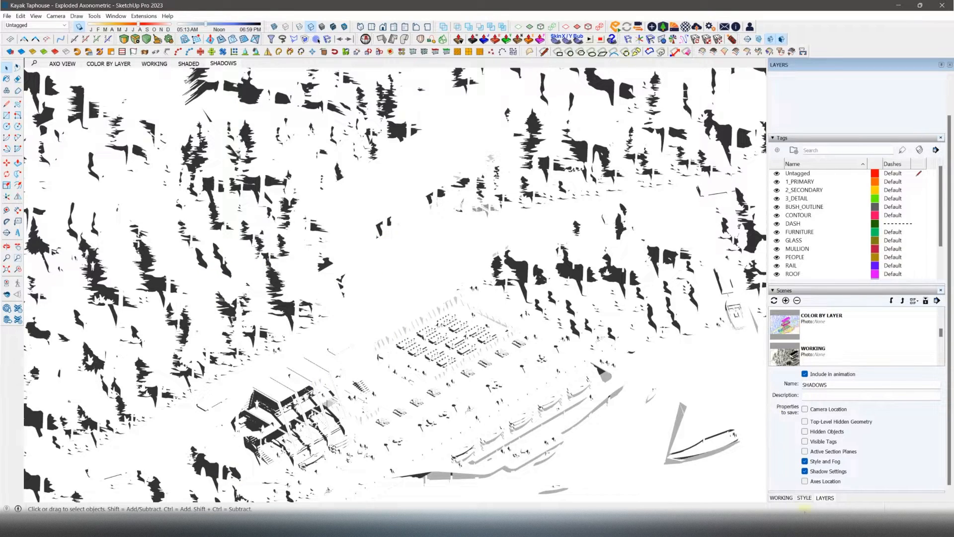
left_click(804, 499)
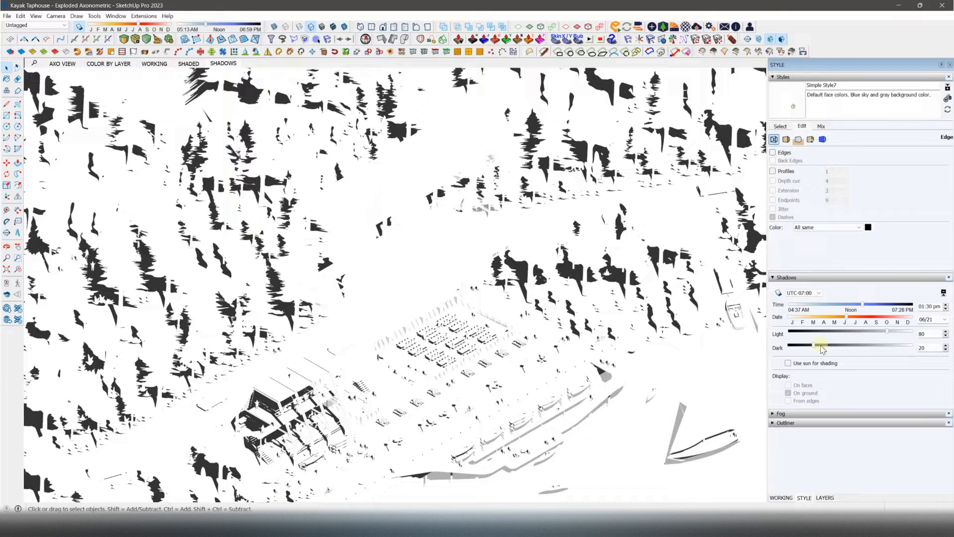
left_click(224, 63)
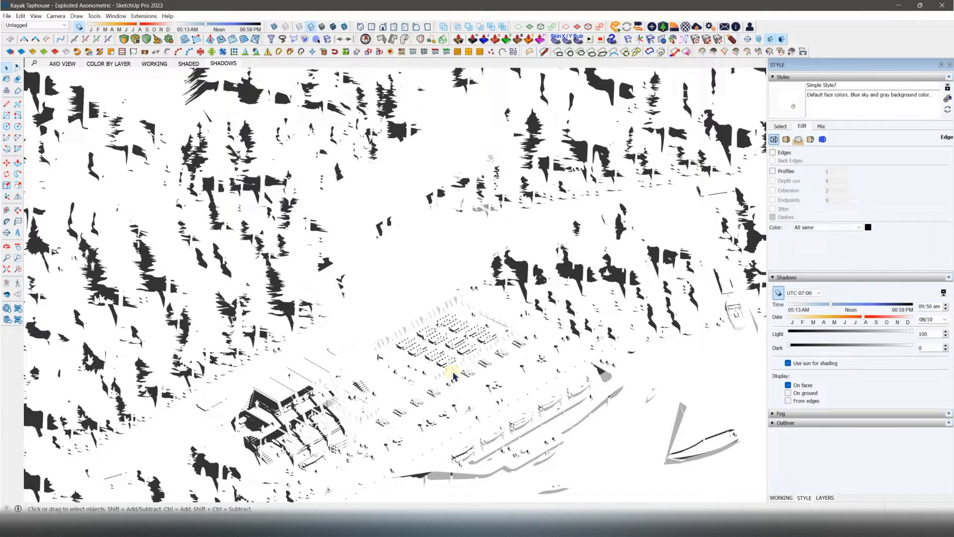
Step: Examine the shadow-only rendering of the open pavilion and its surroundings
scroll(286, 455, "up", 3)
scroll(351, 378, "up", 2)
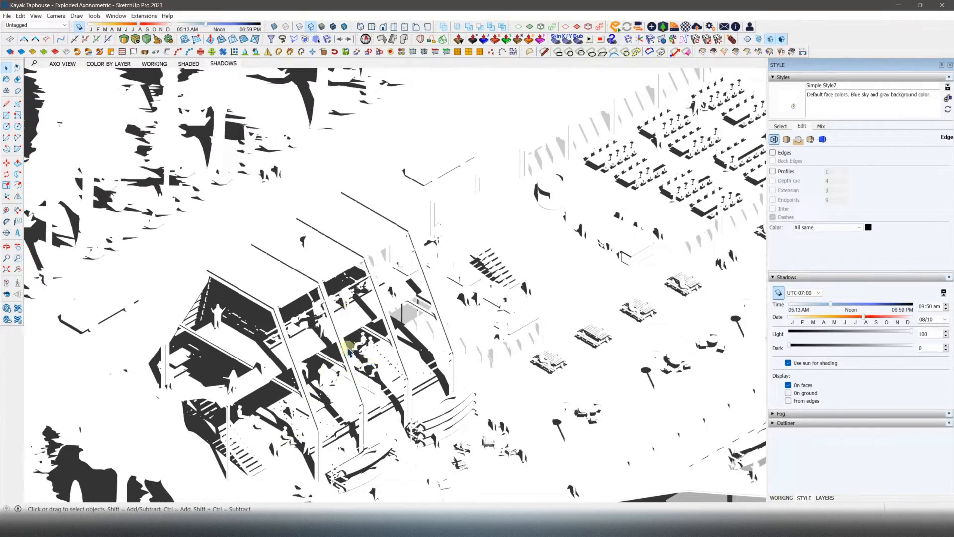
scroll(348, 350, "down", 5)
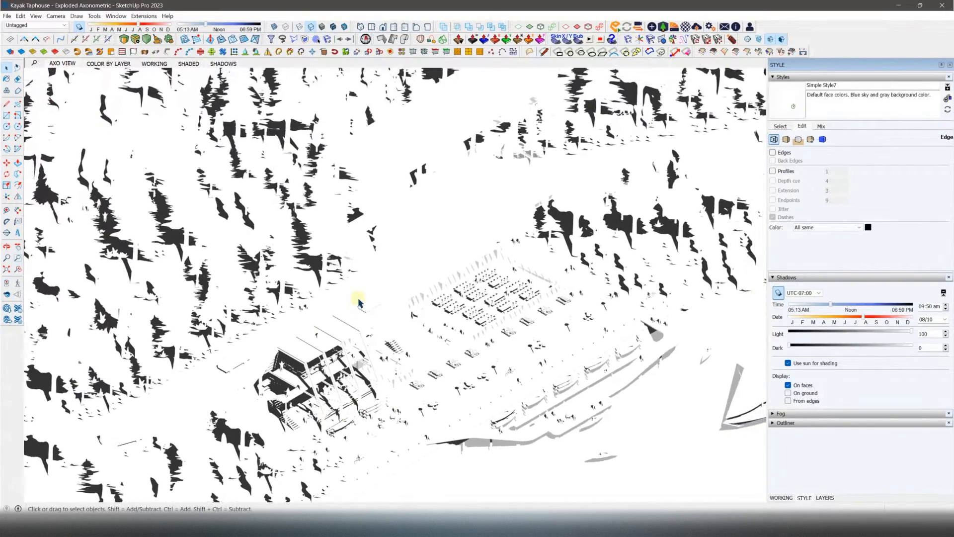
Step: Show the WORKING scene again, then the COLOR BY LAYER scene with its tag list
left_click(162, 64)
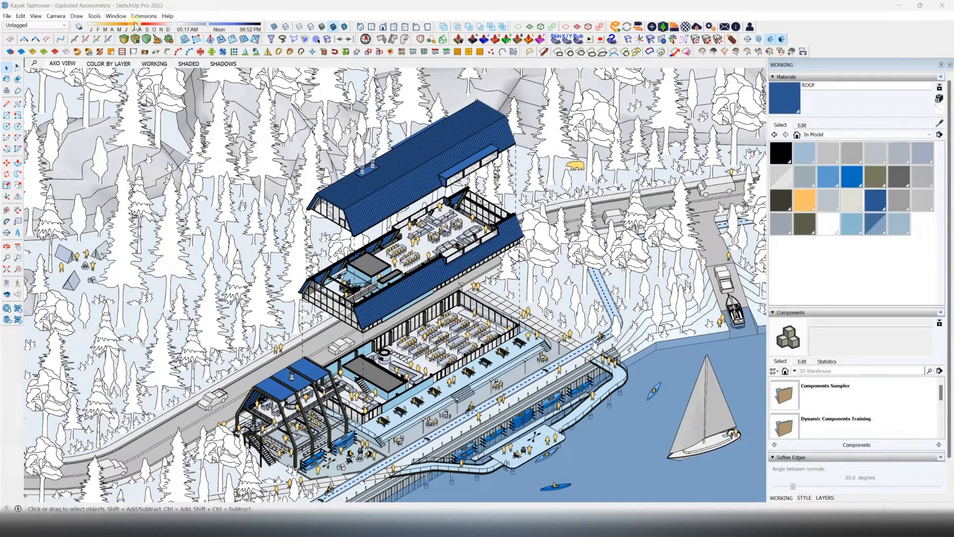
left_click(109, 64)
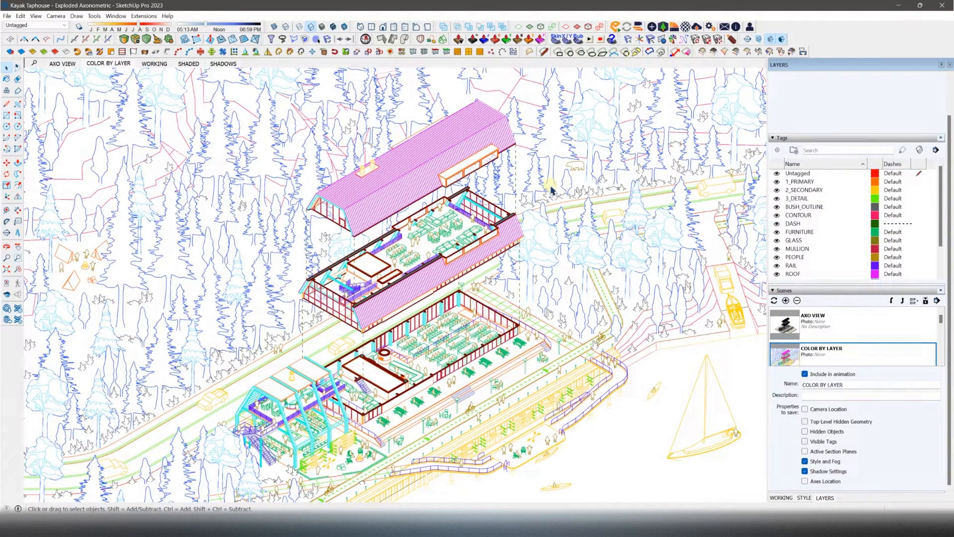
scroll(816, 259, "down", 2)
scroll(817, 283, "up", 3)
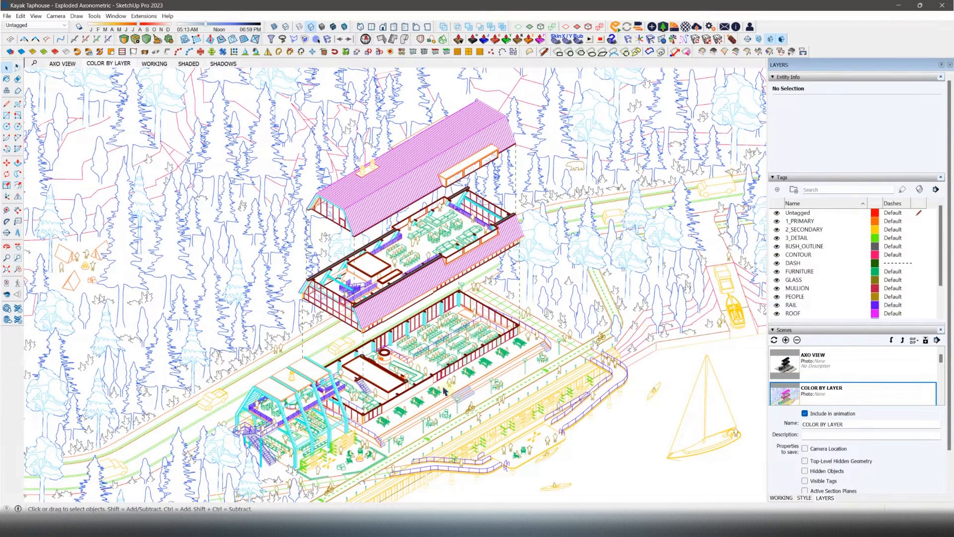
Step: Toggle the visibility of the FURNITURE and PEOPLE tags while examining the dining hall
scroll(444, 392, "up", 10)
left_click(778, 271)
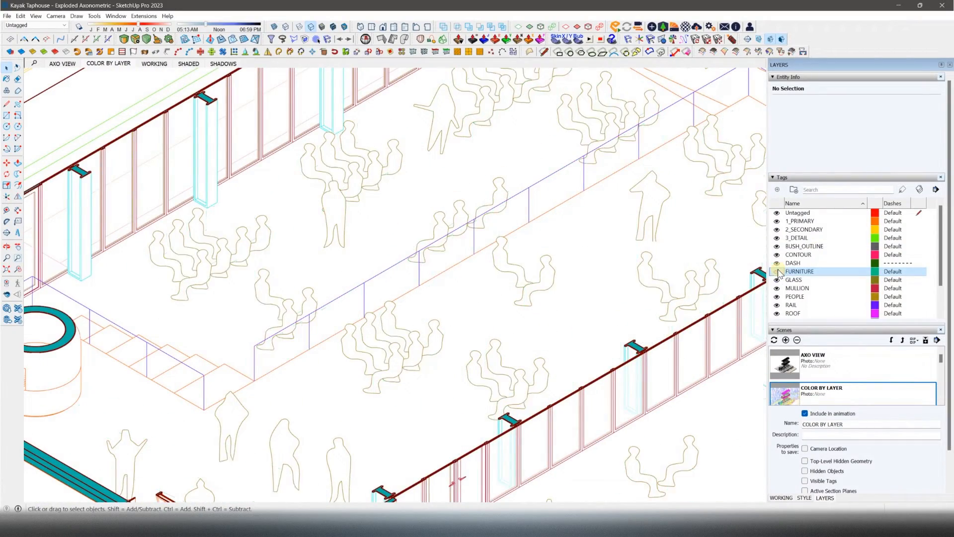
left_click(778, 271)
scroll(565, 249, "down", 1)
left_click(778, 297)
scroll(490, 357, "down", 4)
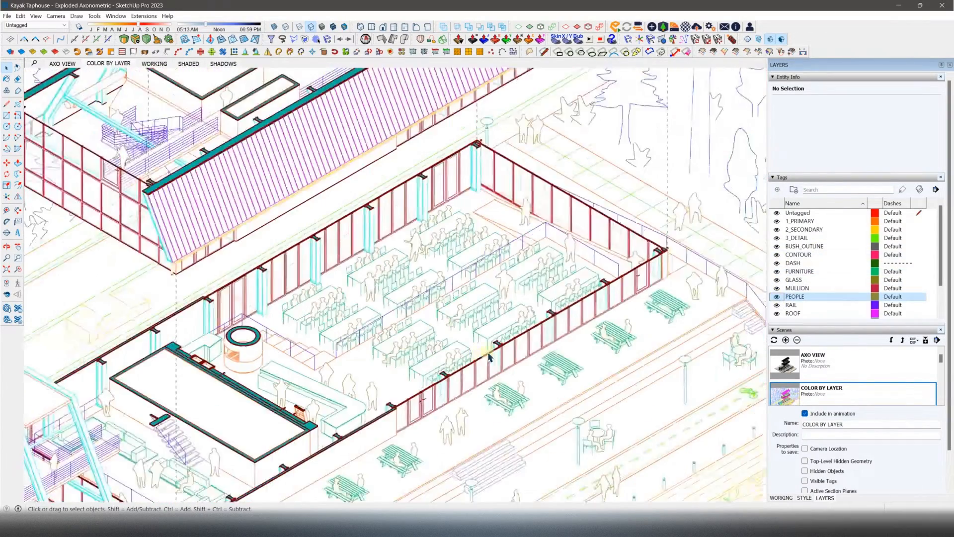
Step: Toggle the visibility of the MULLION tag while examining the window framing of the glazed gable wall
scroll(489, 354, "down", 3)
scroll(318, 269, "up", 3)
scroll(164, 270, "up", 8)
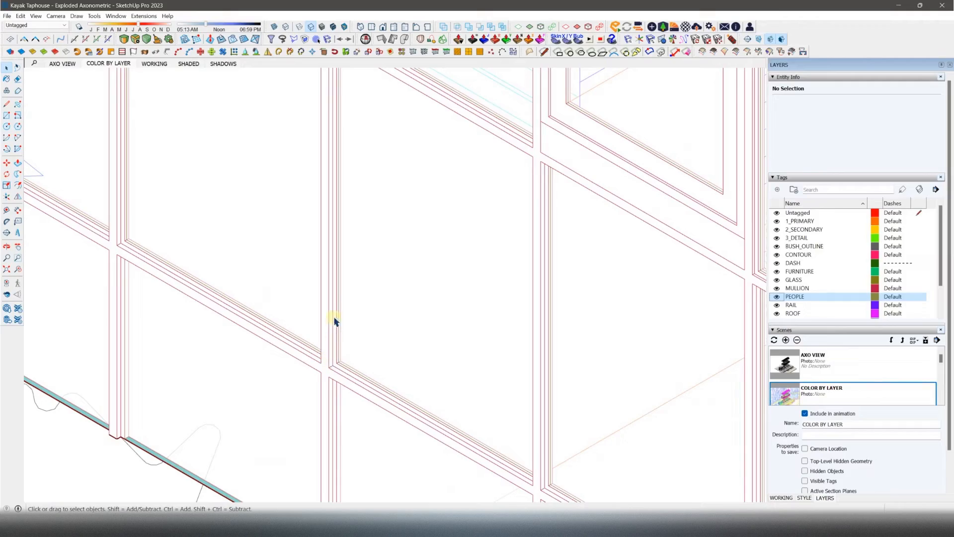
left_click(776, 289)
left_click(776, 289)
scroll(334, 336, "down", 10)
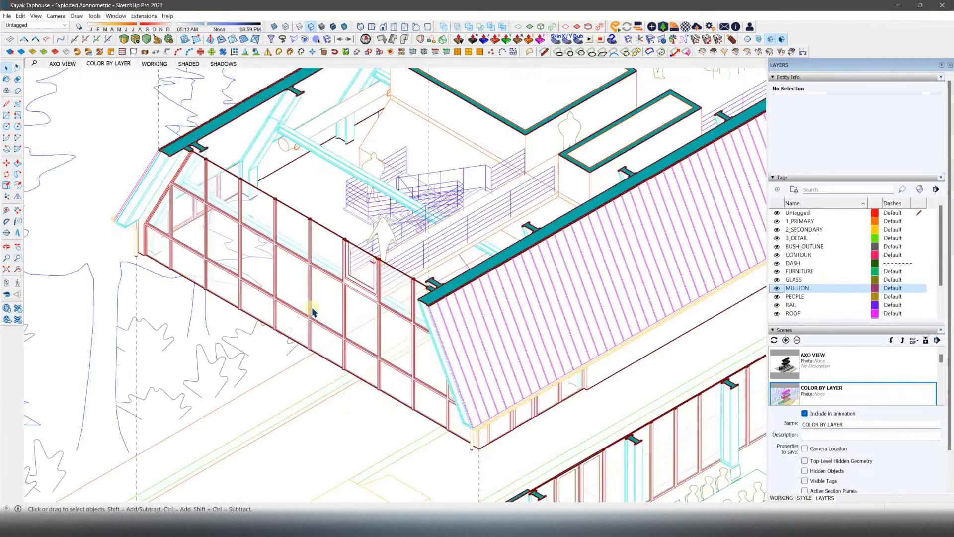
Step: Highlight the RAIL tag in the tag list and examine the railings of the open pavilion
scroll(350, 458, "up", 2)
scroll(350, 459, "up", 8)
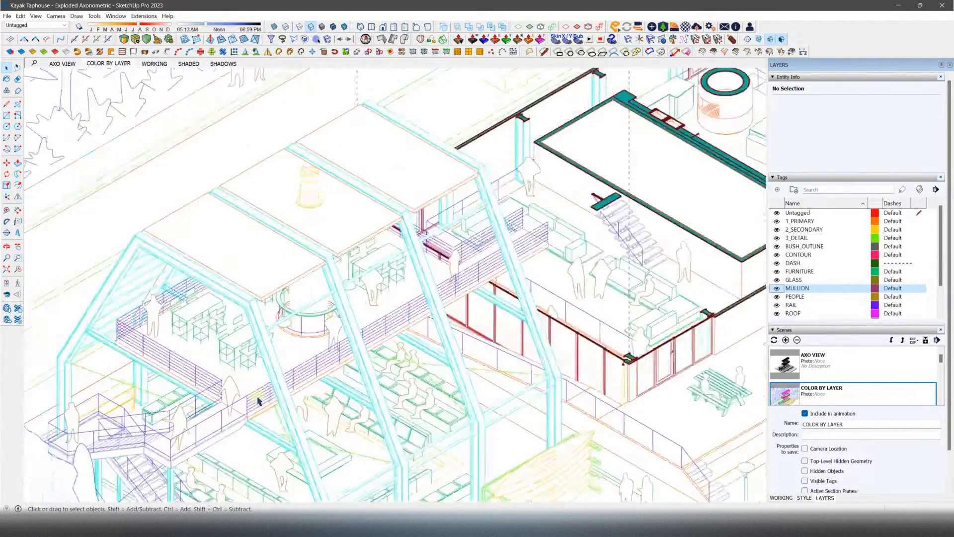
left_click(791, 305)
scroll(298, 373, "down", 10)
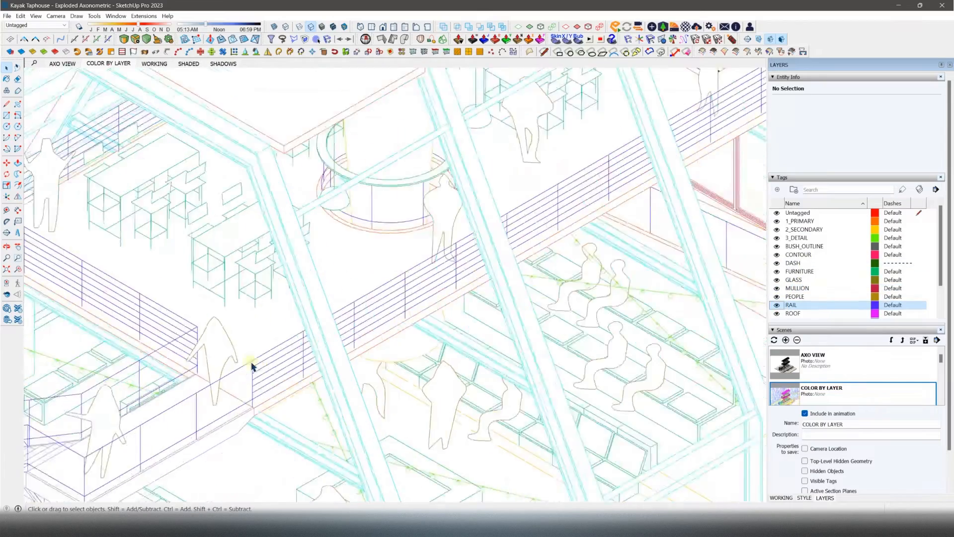
scroll(378, 301, "up", 2)
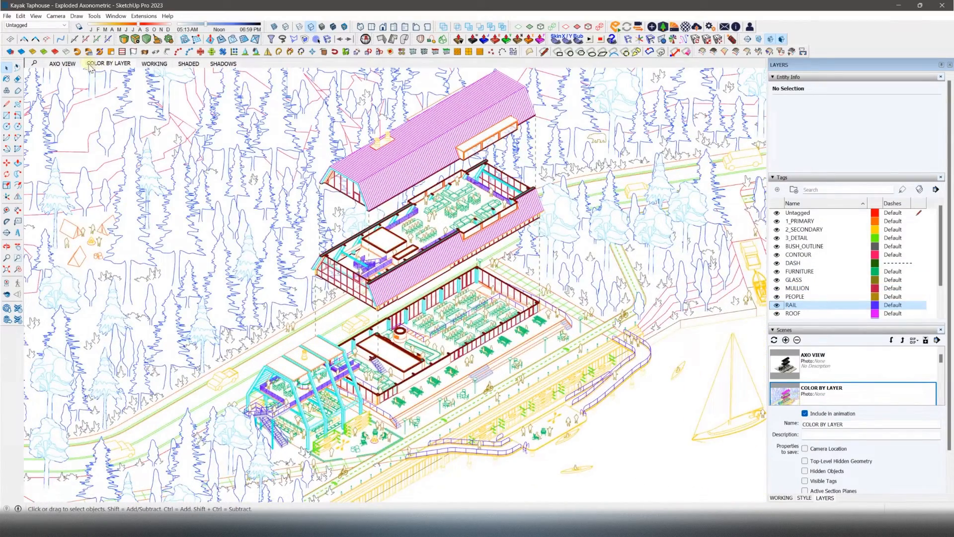
Step: Restore the AXO VIEW scene and widen and narrow the tray to see how the visible framing changes
left_click(62, 64)
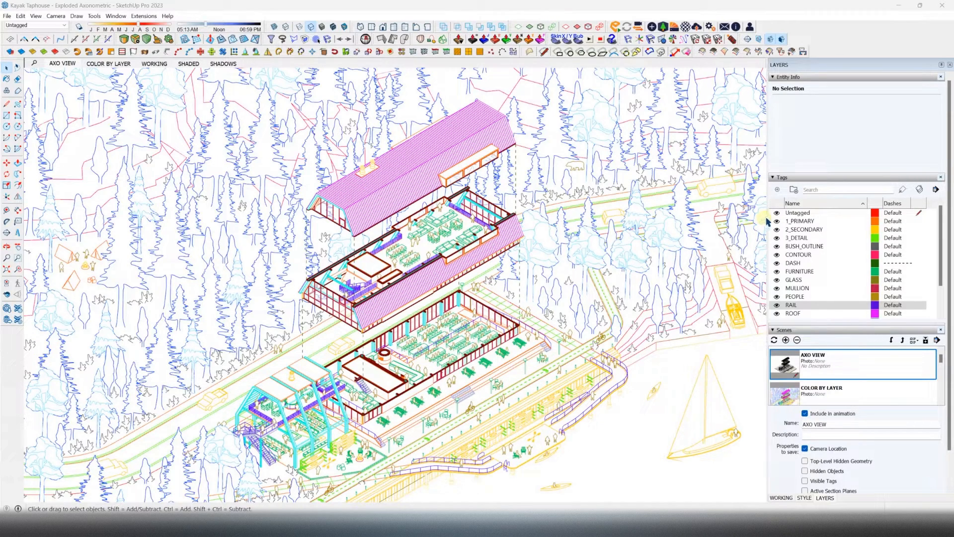
left_click_drag(766, 217, 600, 221)
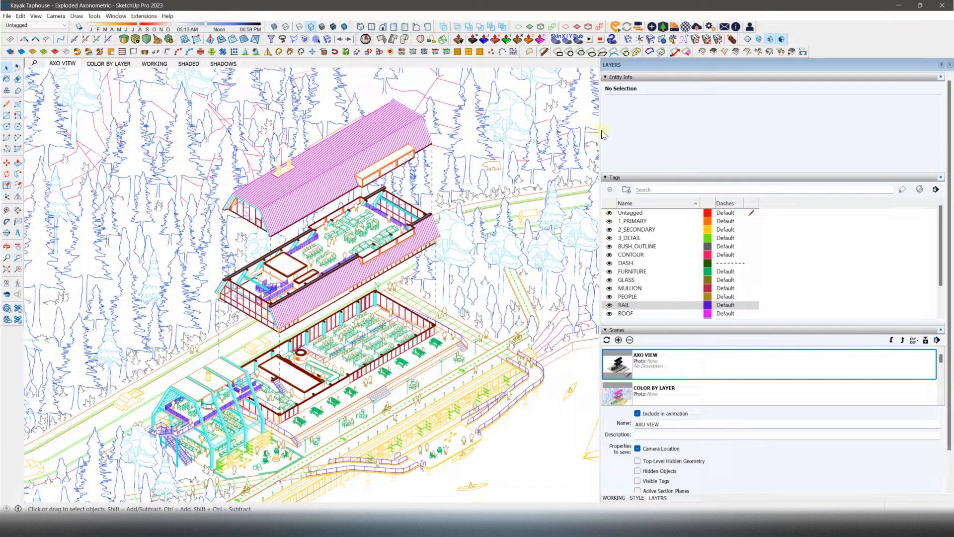
left_click_drag(601, 134, 647, 130)
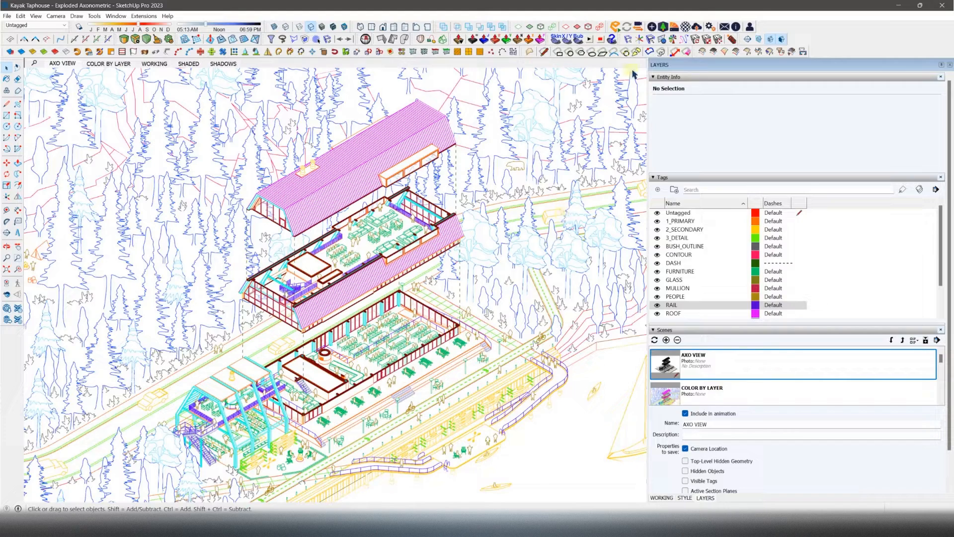
left_click_drag(649, 122, 797, 134)
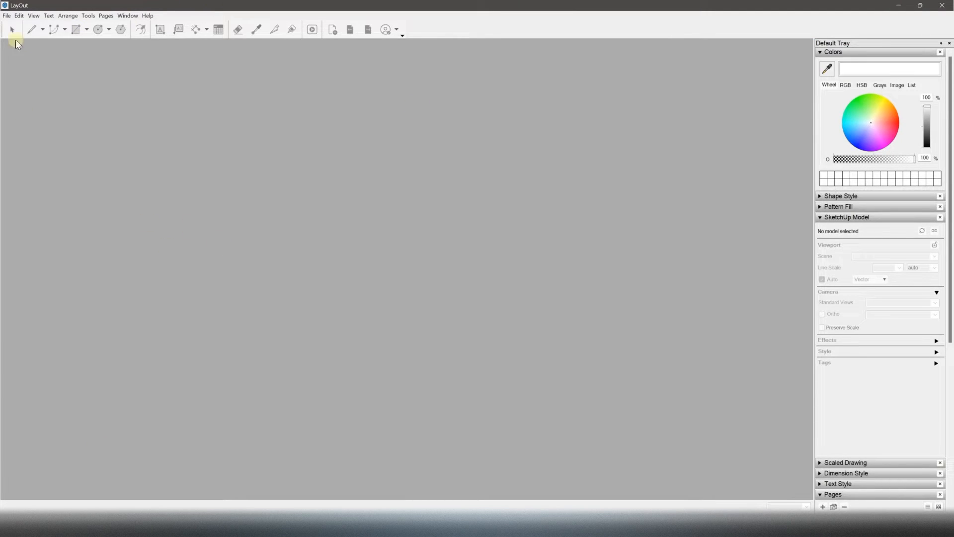
Step: Switch to LayOut and create a new document from a gridded A3 landscape template
left_click(6, 16)
left_click(169, 131)
left_click(8, 16)
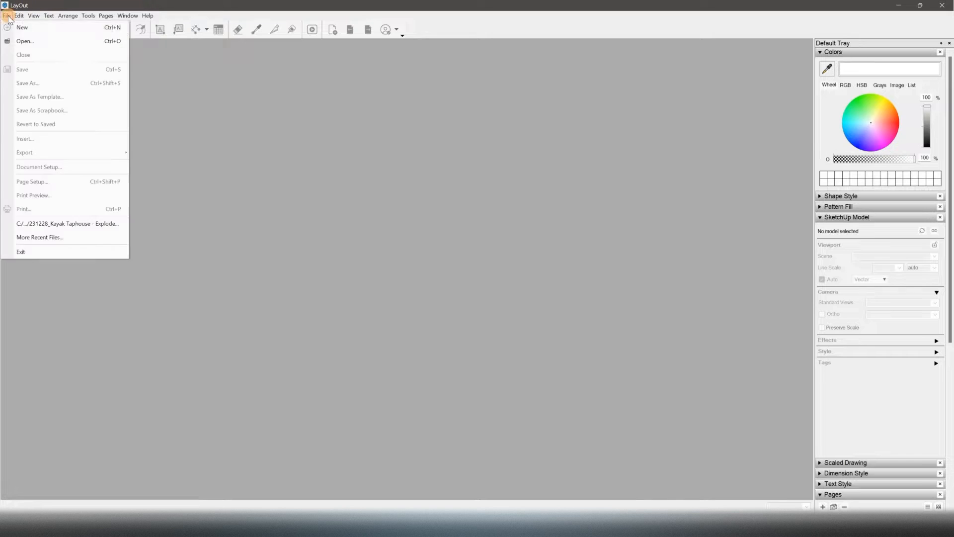
left_click(22, 27)
double_click(304, 197)
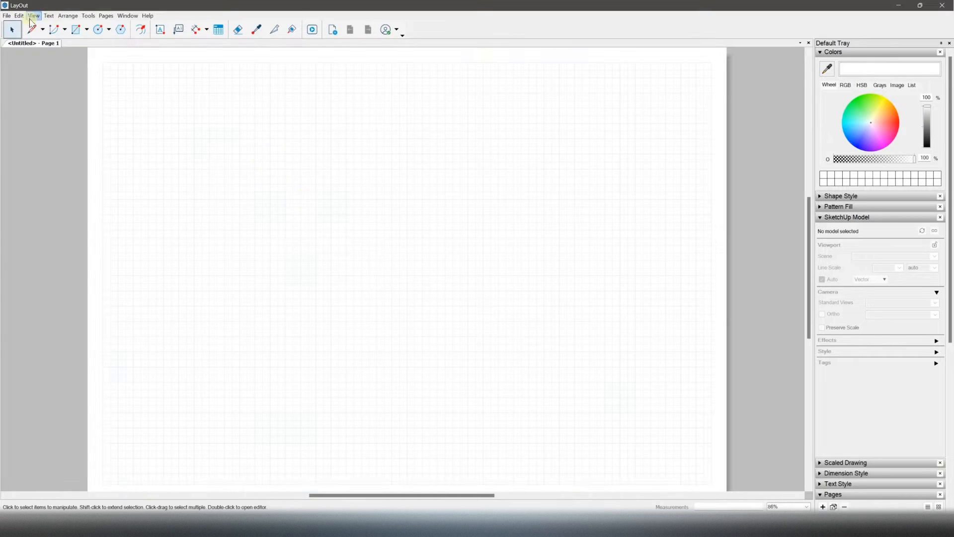
left_click(6, 15)
left_click(28, 184)
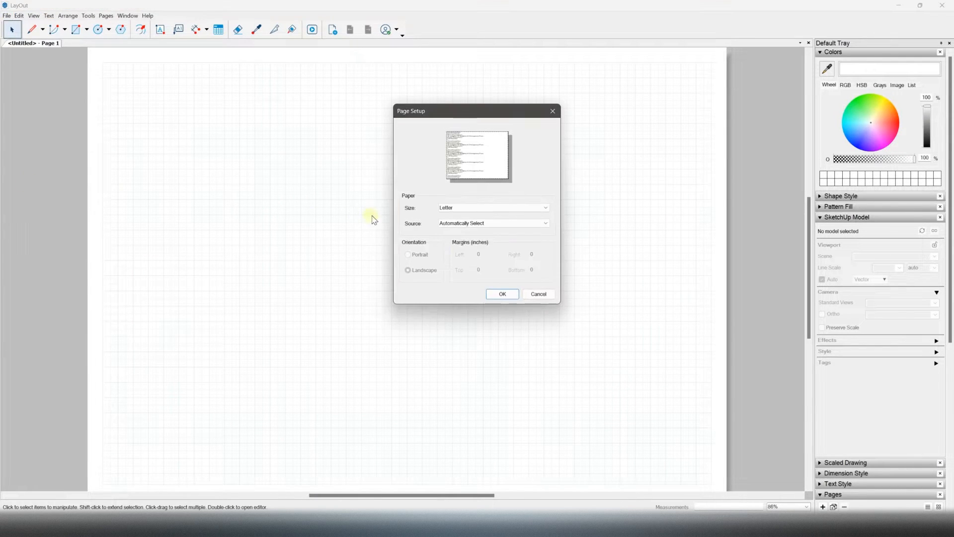
left_click(534, 292)
Step: Set the document's paper size to 16" wide by 9" high
left_click(7, 16)
left_click(77, 165)
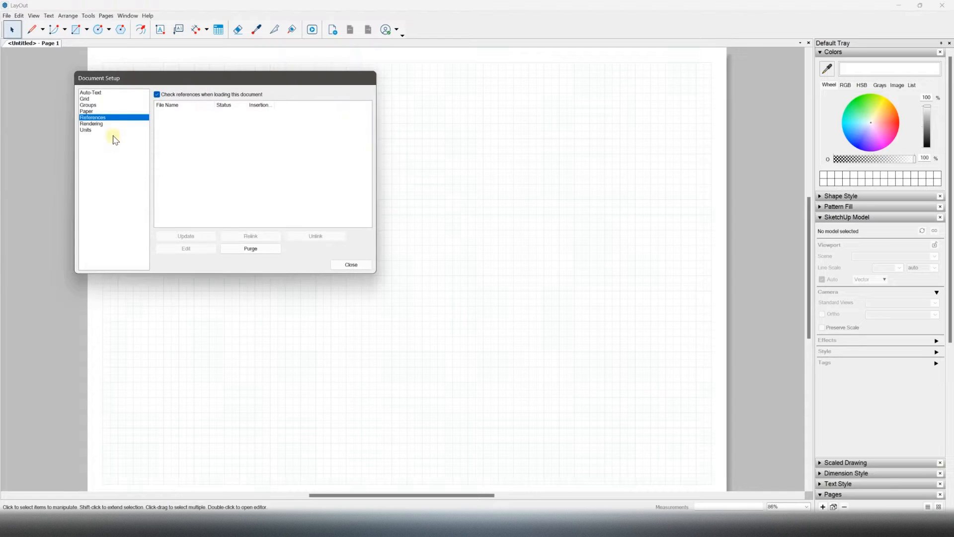
left_click(107, 111)
left_click_drag(234, 119, 158, 114)
type("16")
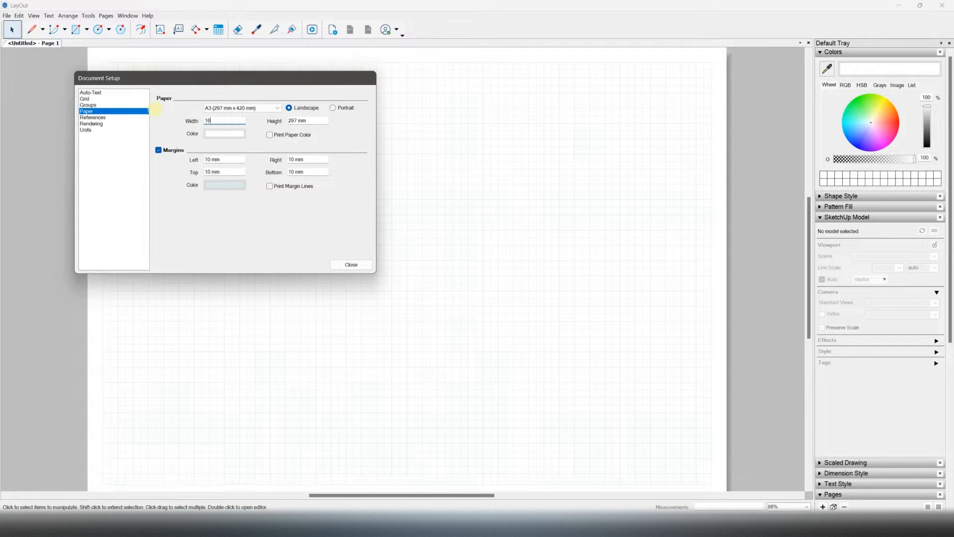
type("\"")
key("Tab")
type("9\"")
left_click(241, 121)
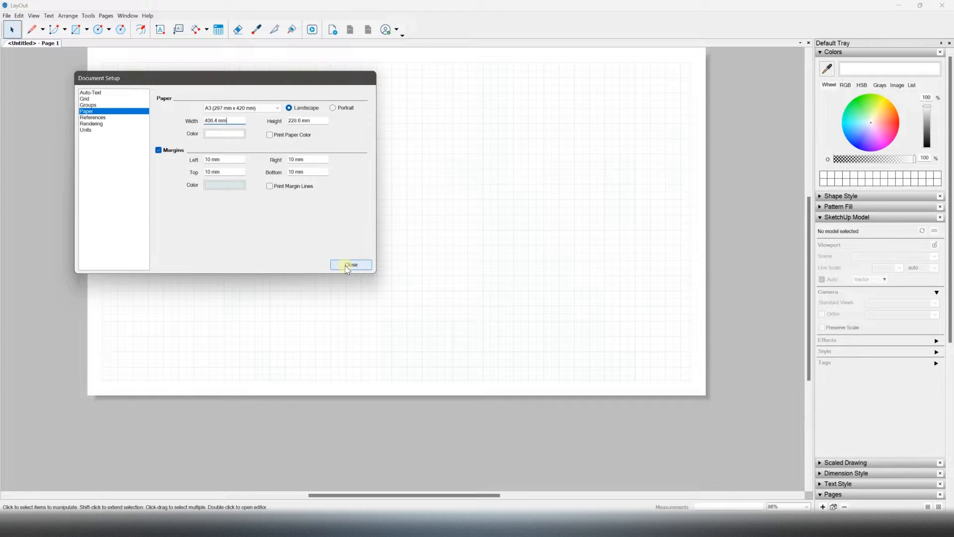
left_click(348, 267)
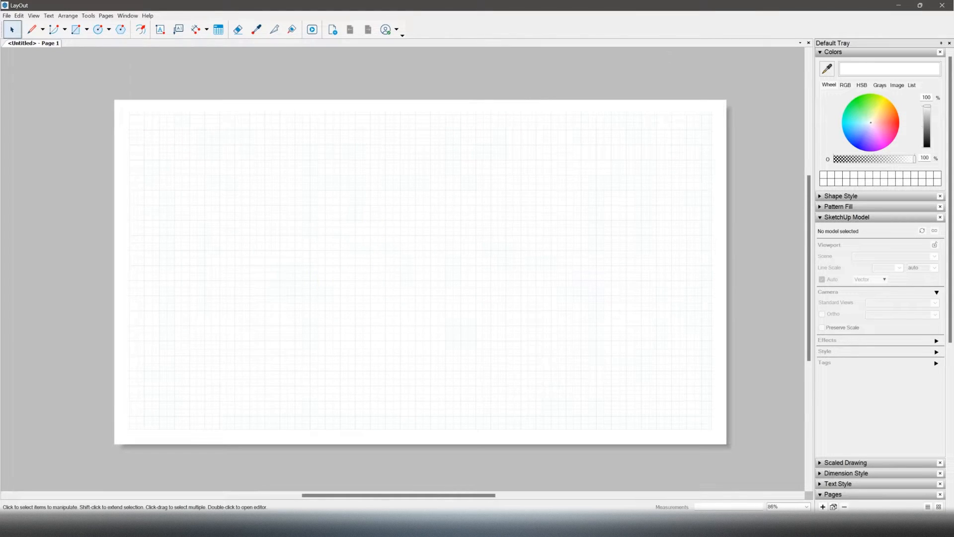
Step: Insert the Kayak Taphouse - Exploded Axonometric SketchUp model onto the page
left_click(39, 138)
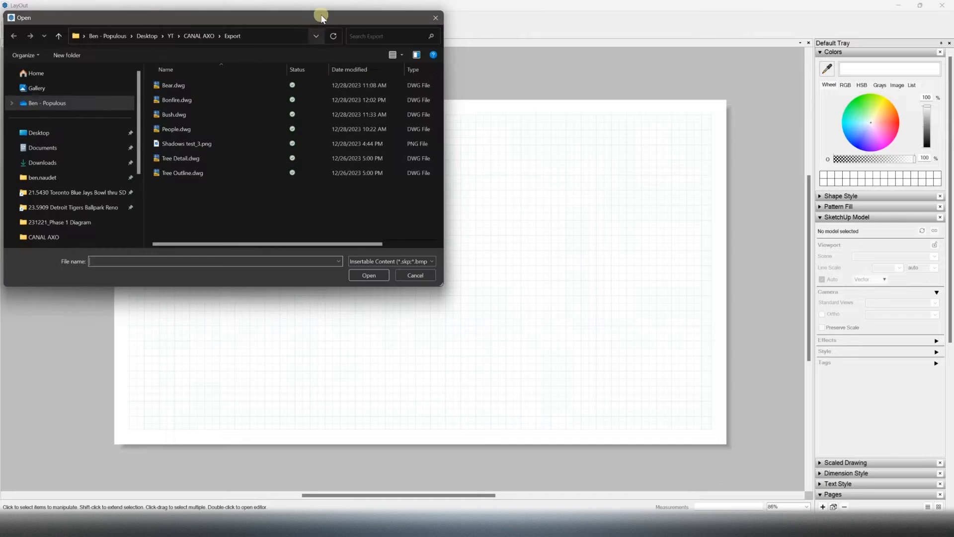
left_click_drag(322, 13, 258, 110)
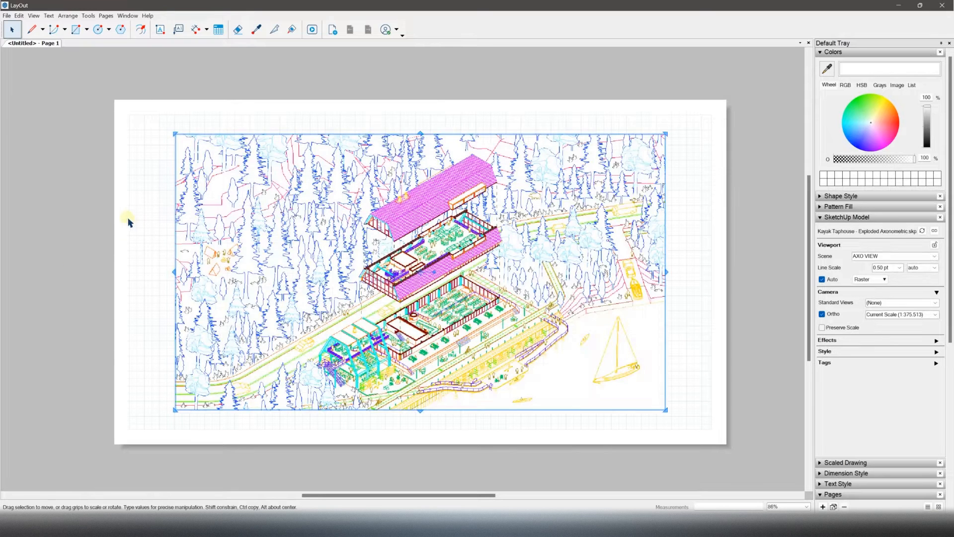
left_click(163, 268)
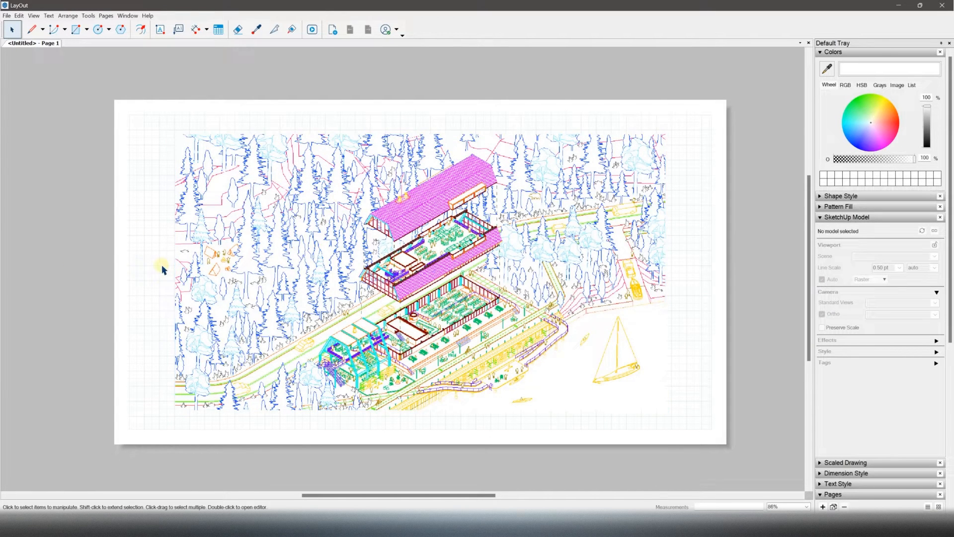
Step: Enlarge the model viewport on all four sides so it nearly fills the page
left_click(452, 254)
left_click_drag(421, 133, 421, 106)
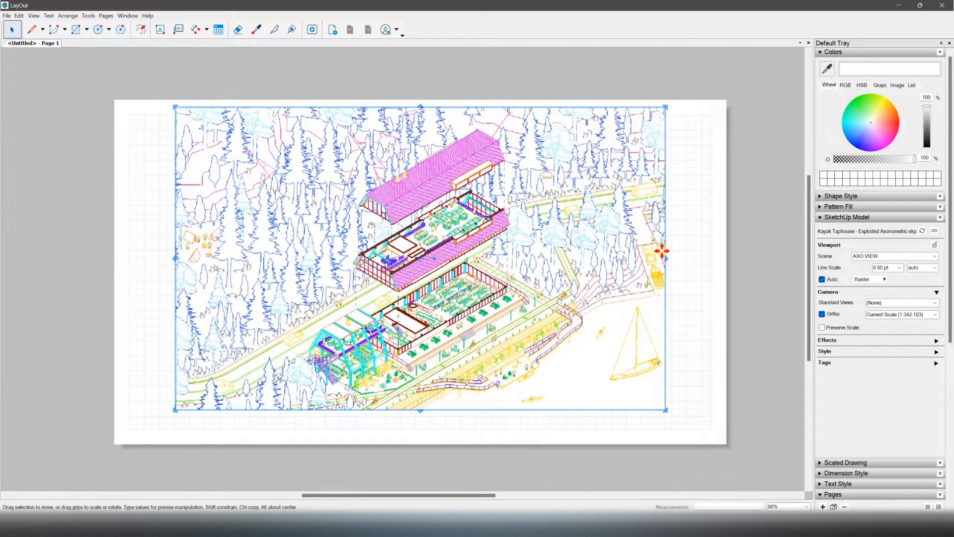
left_click_drag(662, 251, 717, 259)
left_click_drag(447, 411, 447, 438)
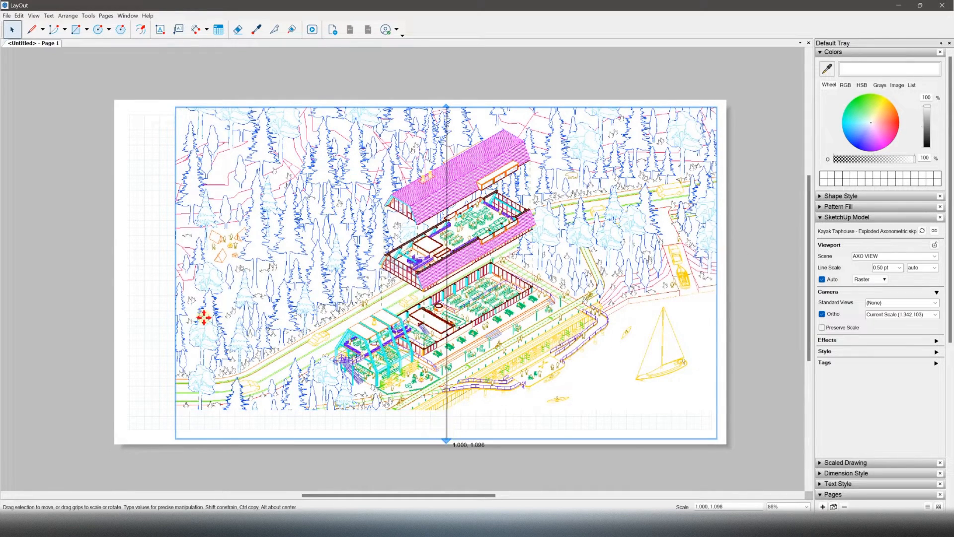
left_click_drag(175, 273, 122, 273)
Step: Center the model viewport on the page both vertically and horizontally
right_click(484, 266)
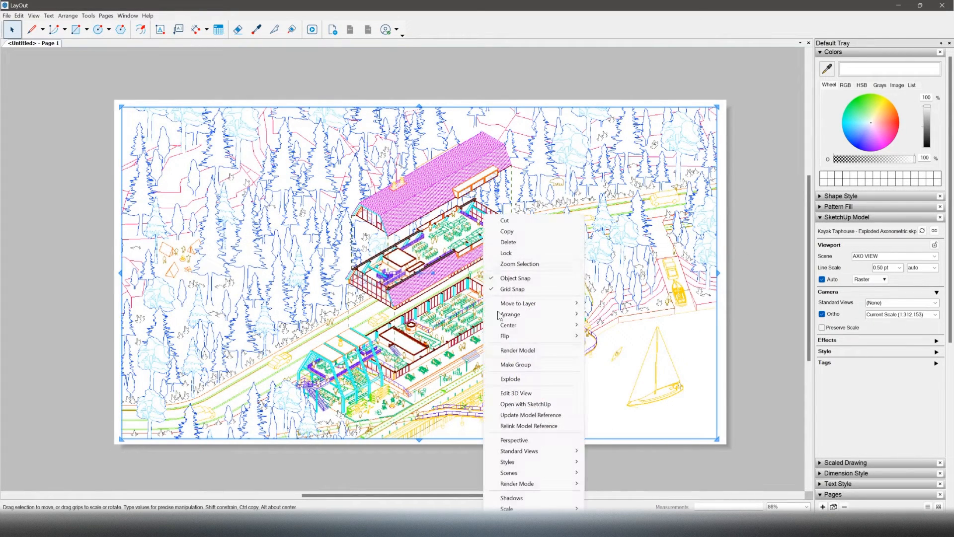
mouse_move(526, 326)
left_click(601, 325)
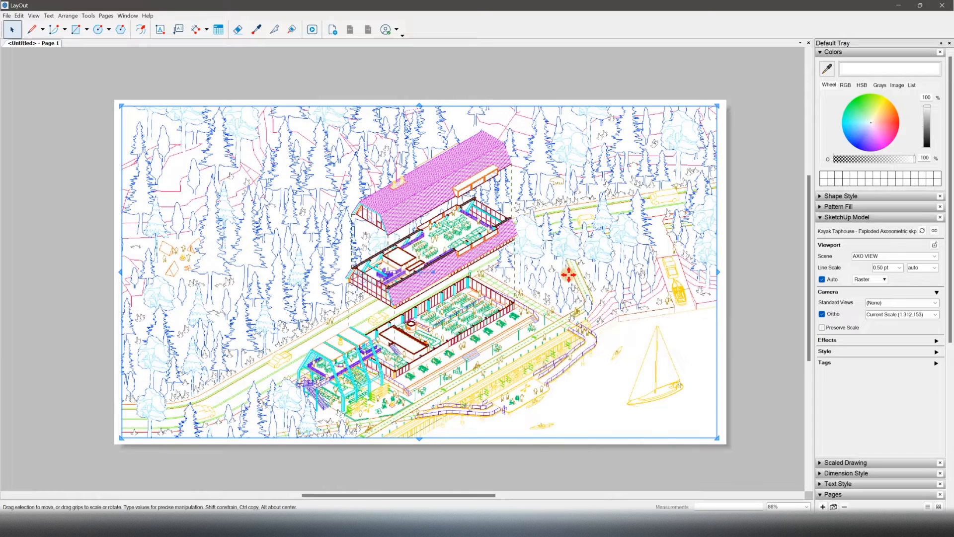
right_click(567, 276)
mouse_move(643, 325)
left_click(698, 337)
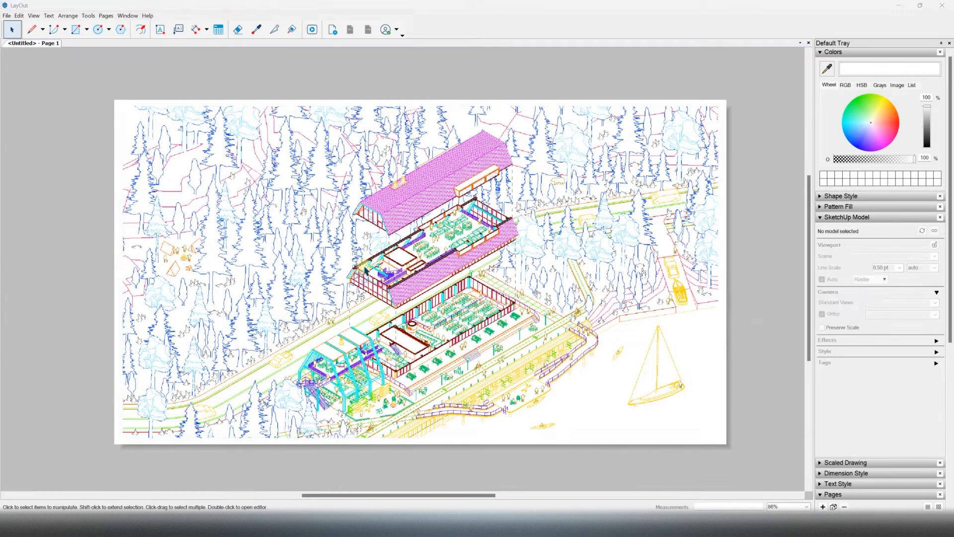
Step: Add two pages to the document and rename the first page COLOR BY LAYER
scroll(883, 348, "down", 5)
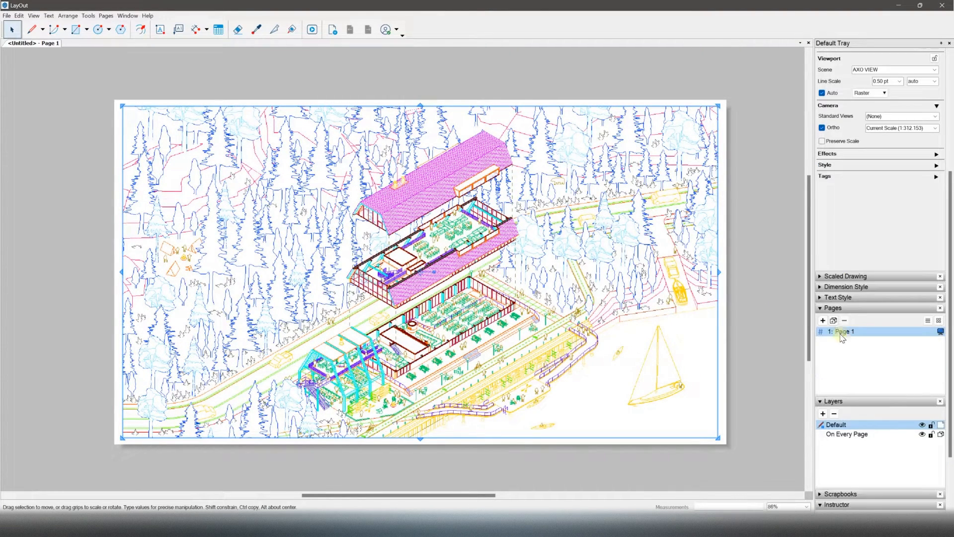
left_click(823, 320)
left_click(824, 321)
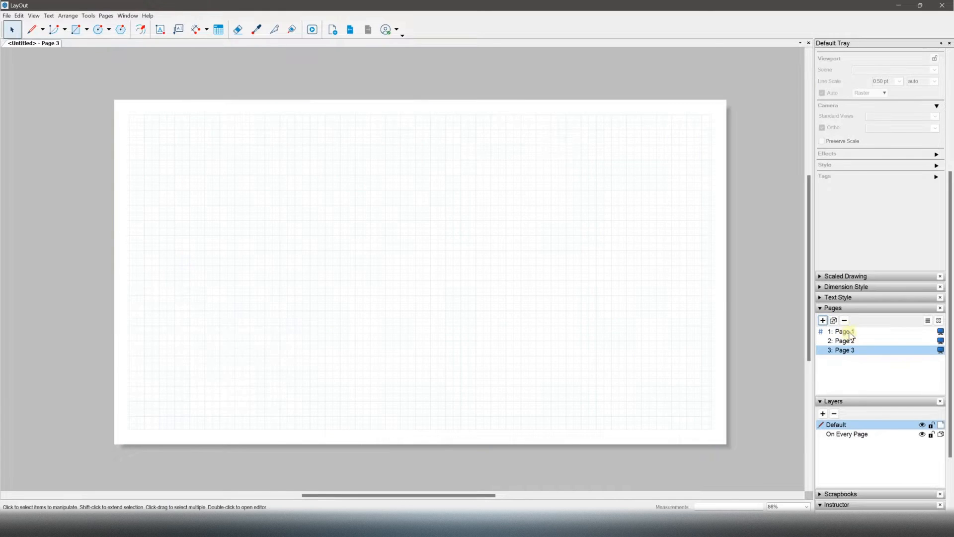
left_click(851, 332)
left_click(852, 331)
type("COLOR BY LAYER")
key("Return")
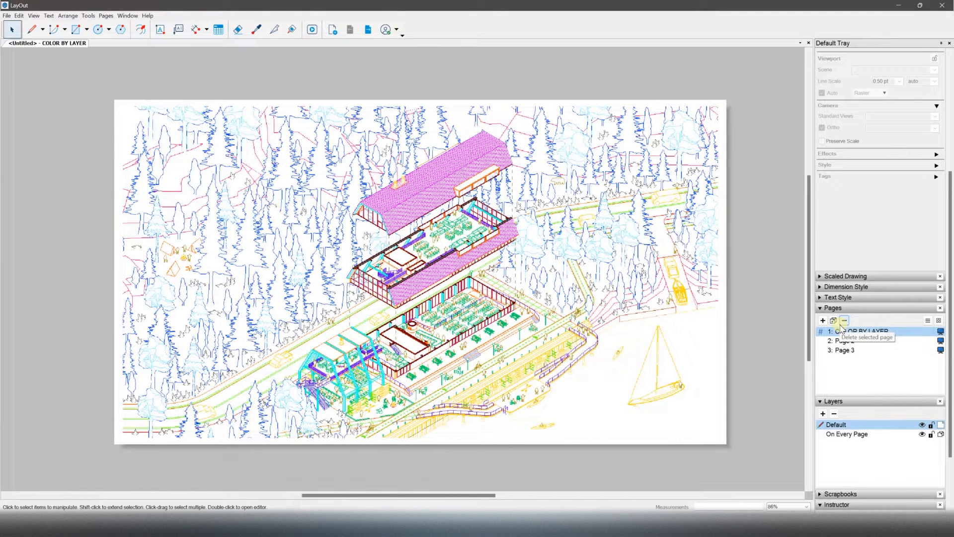
Step: Rename the second page SHADED and the third page SHADOWS
double_click(845, 341)
type("SHADED")
key("Return")
double_click(846, 351)
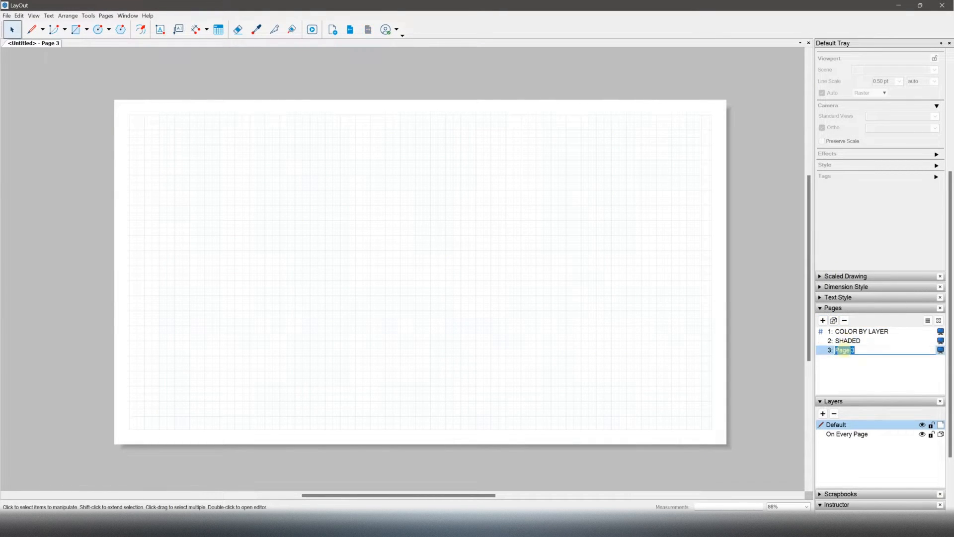
type("SHADOWS")
key("Return")
Step: Assign the COLOR BY LAYER scene to the model viewport on the COLOR BY LAYER page
left_click(844, 332)
left_click(516, 274)
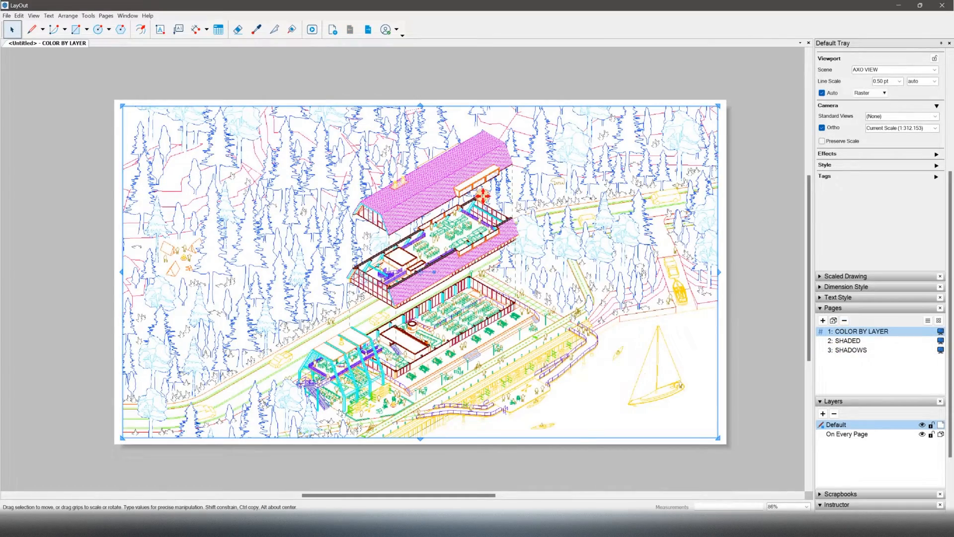
right_click(482, 197)
mouse_move(517, 454)
left_click(640, 476)
scroll(390, 358, "up", 6)
scroll(404, 369, "down", 6)
scroll(486, 305, "up", 1)
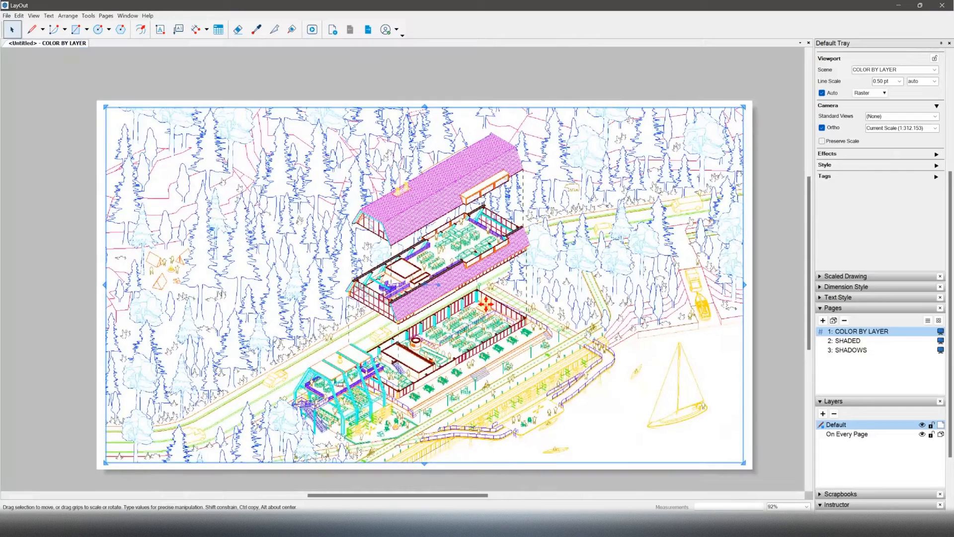
Step: Copy the model viewport onto the SHADED page in the same position and assign it the SHADED scene
key("Page_Down")
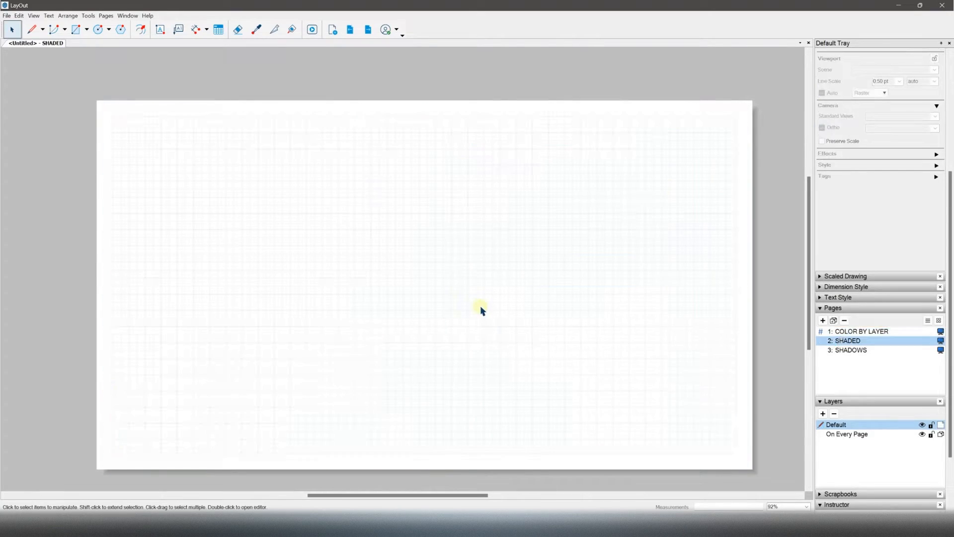
right_click(478, 271)
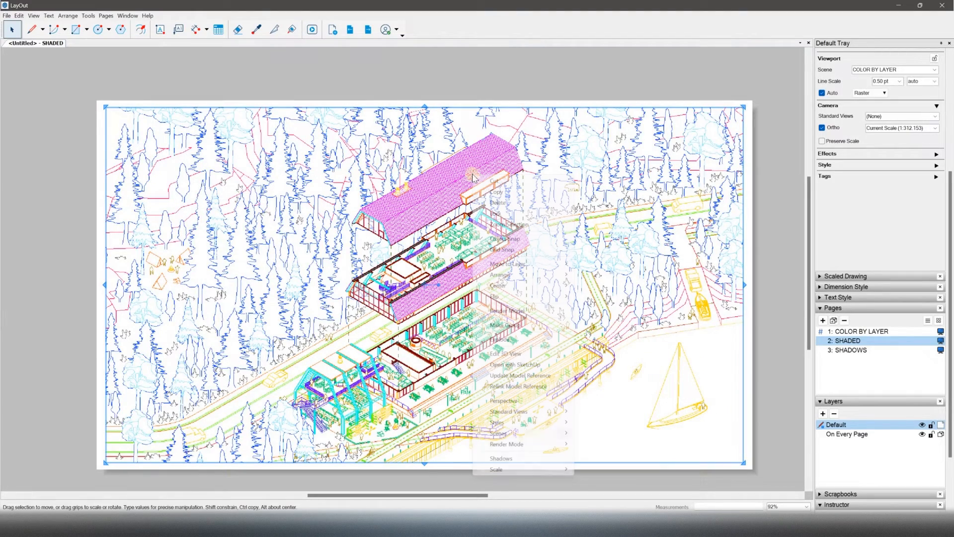
mouse_move(540, 433)
left_click(601, 476)
scroll(341, 341, "up", 4)
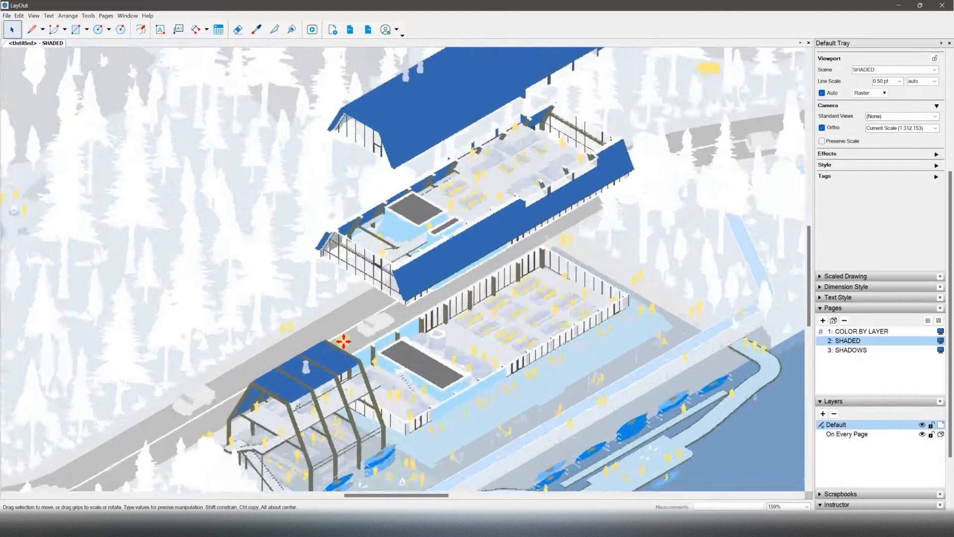
scroll(341, 280, "down", 3)
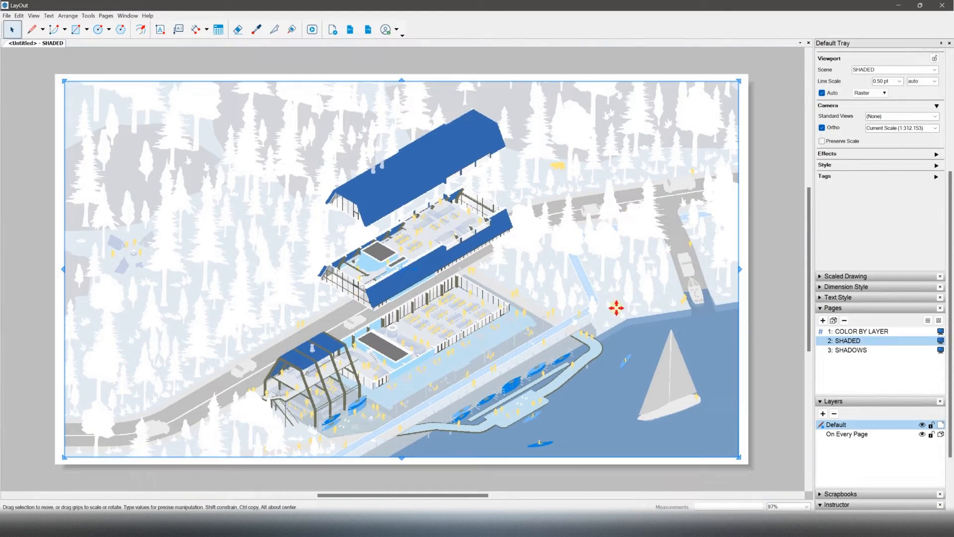
Step: Copy the model viewport onto the SHADOWS page in the same position and assign it the SHADOWS scene
left_click(840, 349)
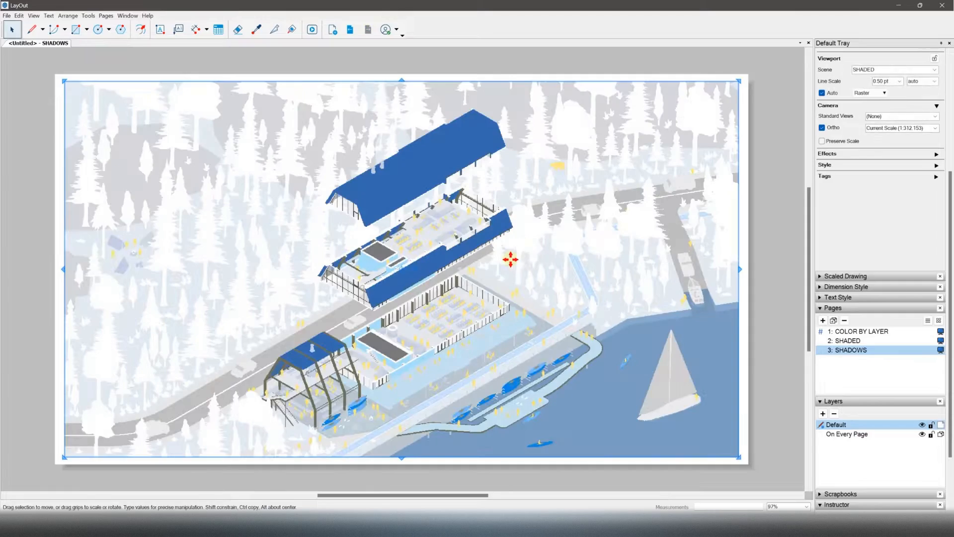
right_click(530, 215)
mouse_move(587, 475)
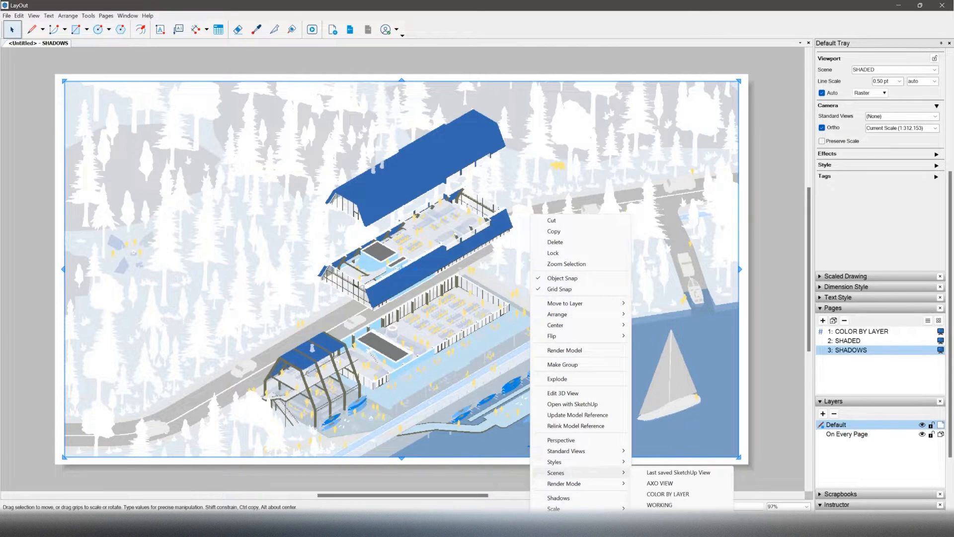
left_click(662, 516)
left_click(785, 307)
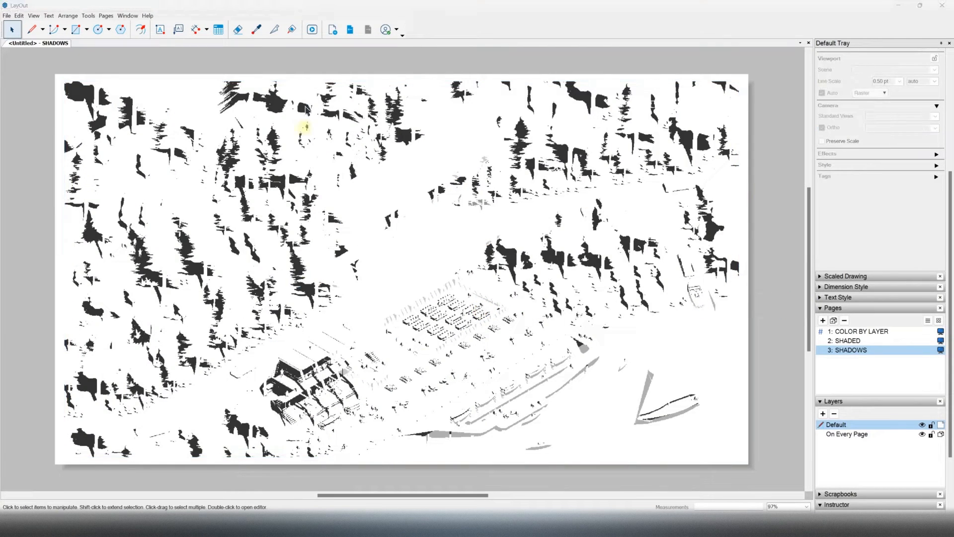
Step: Compare the viewport render settings of the COLOR BY LAYER and SHADED pages
left_click(875, 332)
left_click(479, 319)
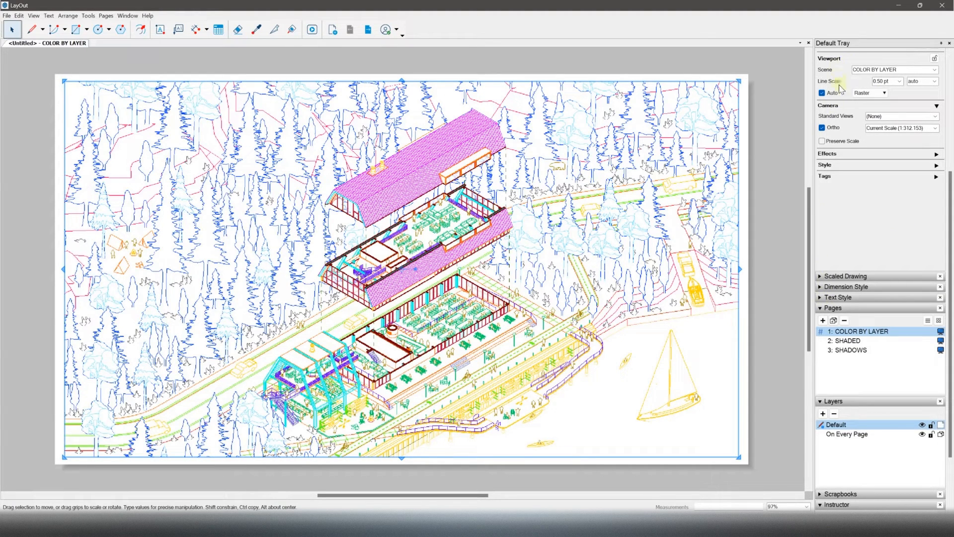
scroll(840, 89, "up", 3)
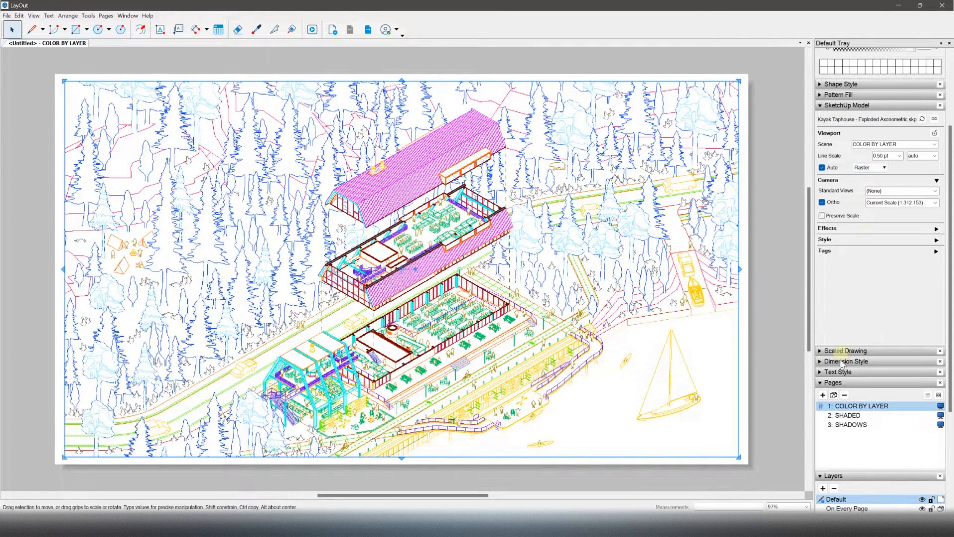
left_click(851, 415)
left_click(585, 116)
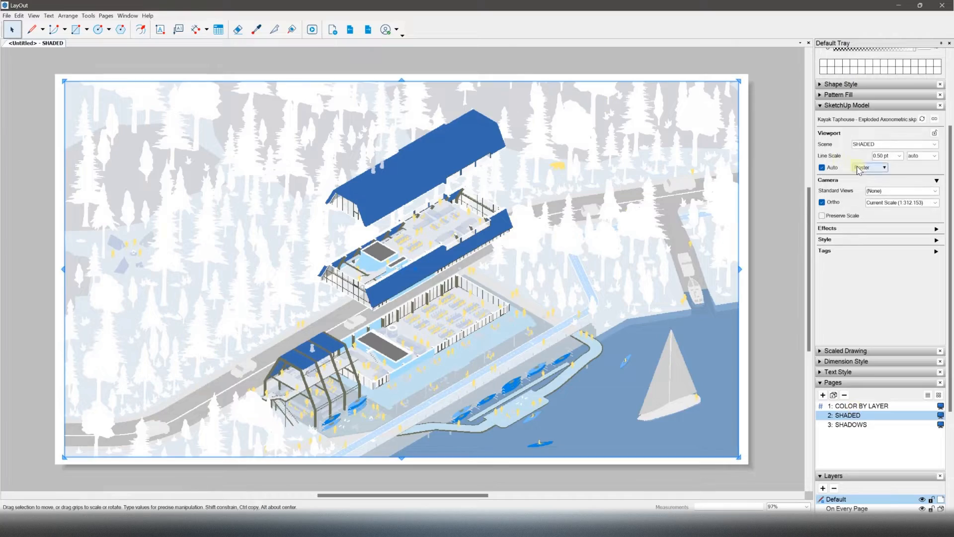
left_click(855, 406)
Step: Set the document's output override for raster rendered viewports to Vector
left_click(6, 16)
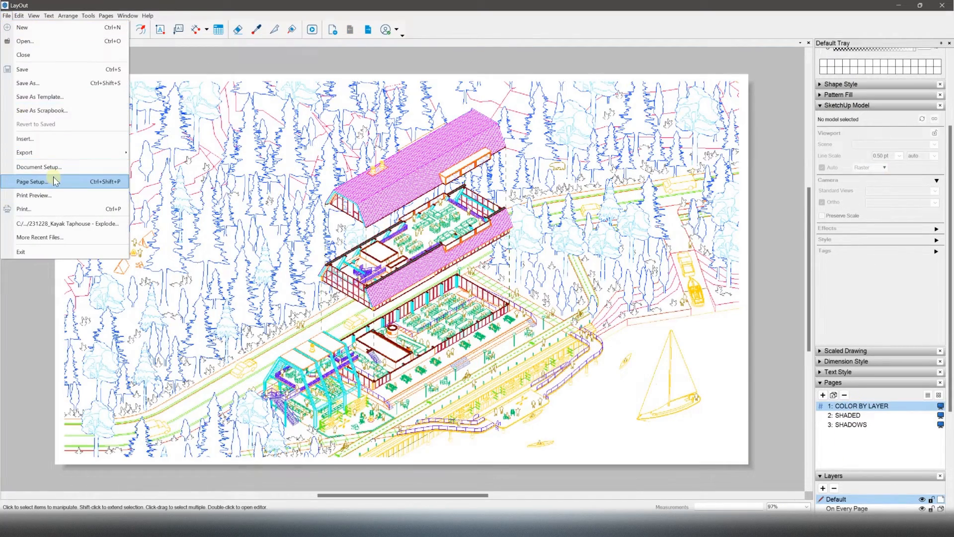
scroll(367, 258, "up", 8)
scroll(355, 311, "down", 8)
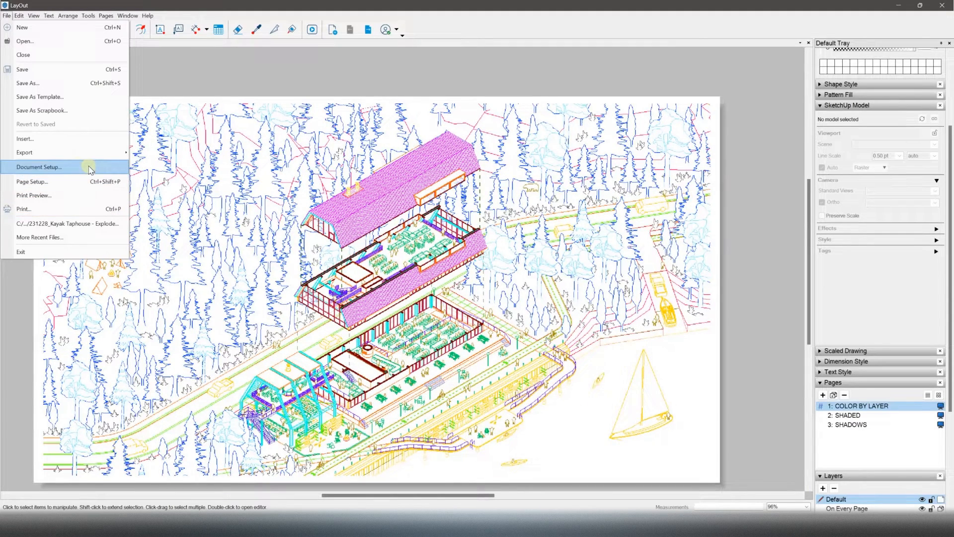
left_click(80, 168)
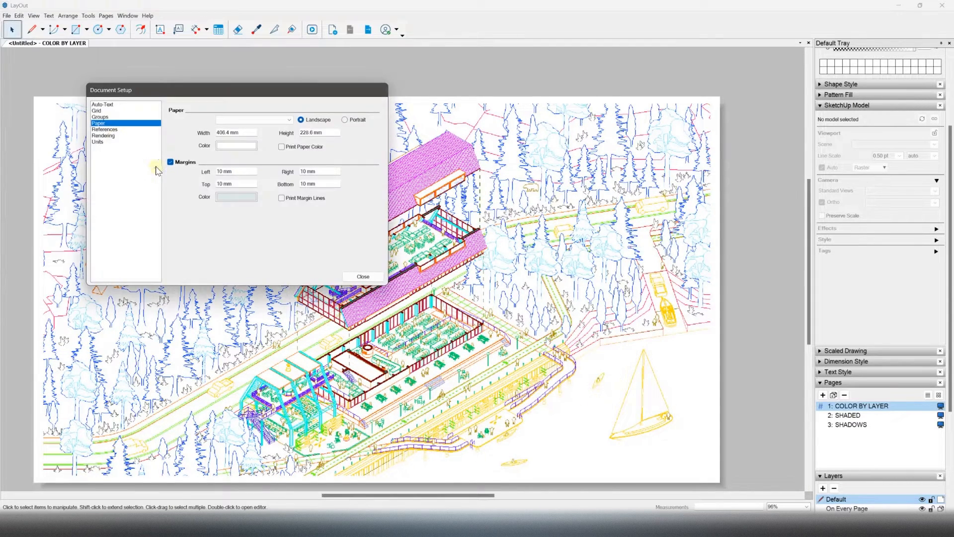
left_click(105, 135)
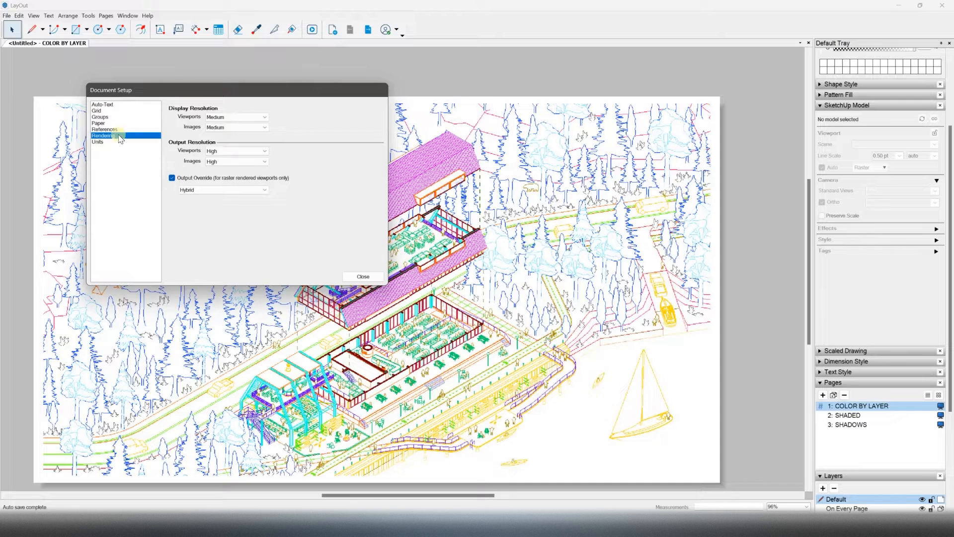
left_click(224, 190)
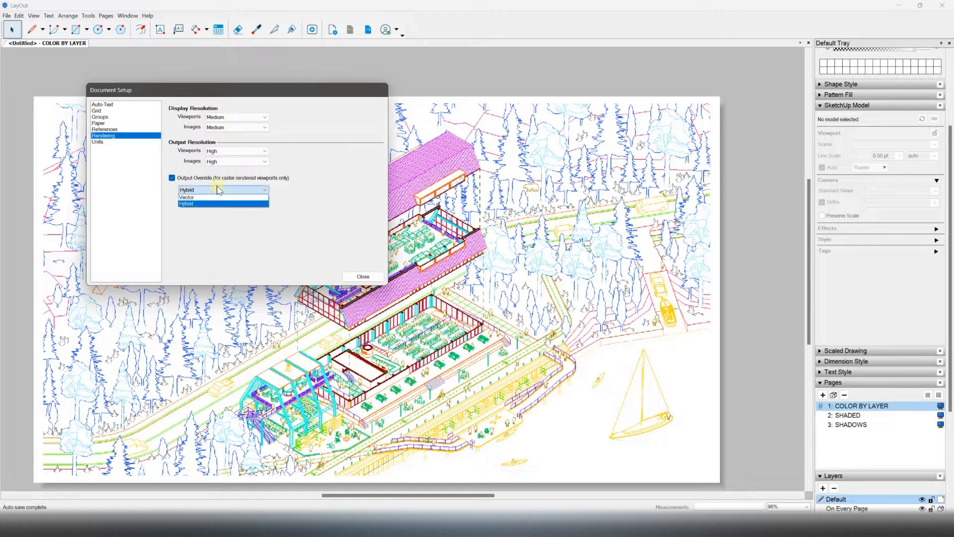
left_click(224, 197)
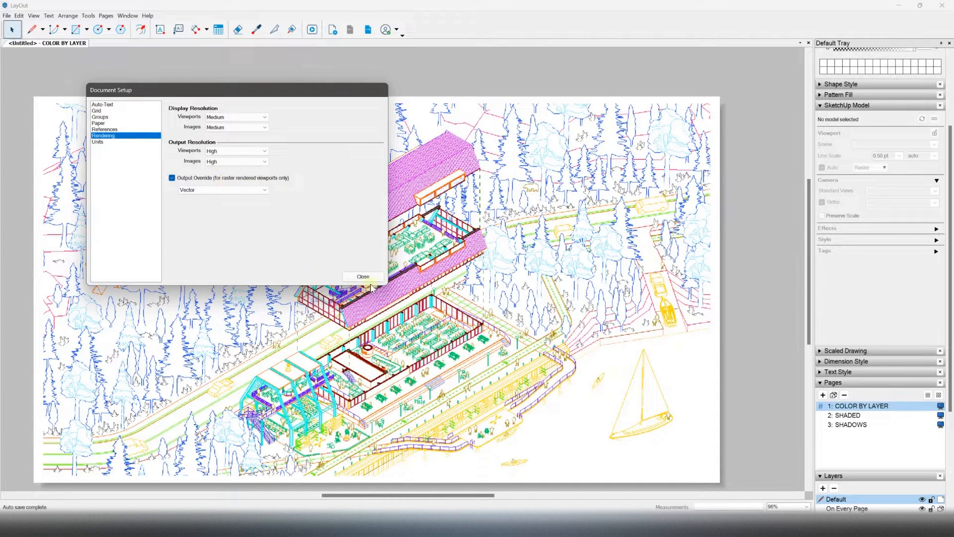
left_click(365, 277)
Step: Examine the glazed end wall of the middle building level closely on the COLOR BY LAYER page
middle_click_drag(416, 280, 422, 271)
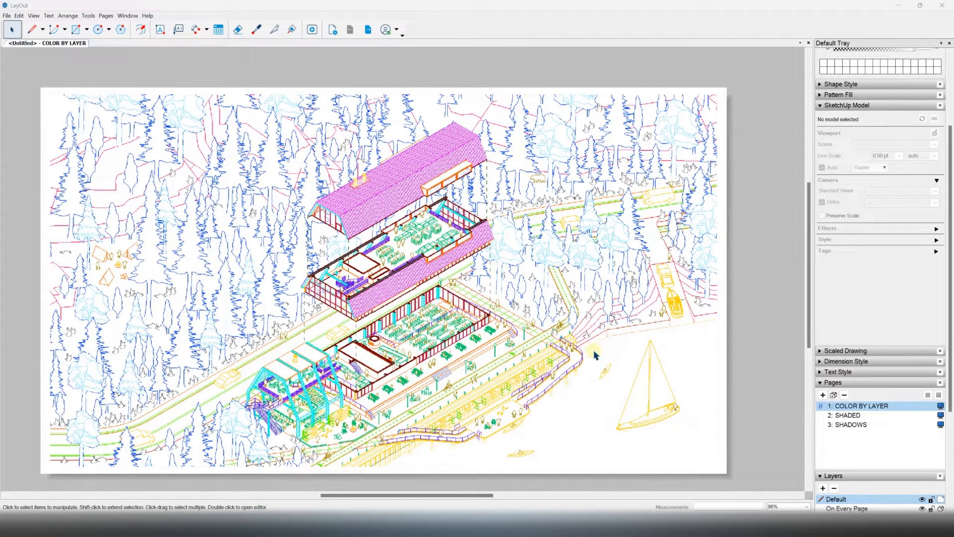
scroll(328, 294, "up", 9)
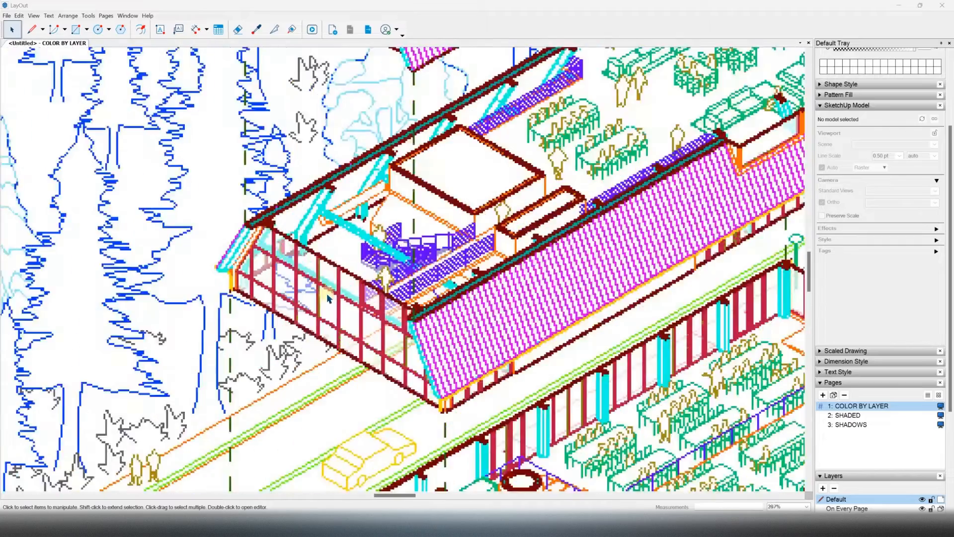
scroll(326, 273, "down", 3)
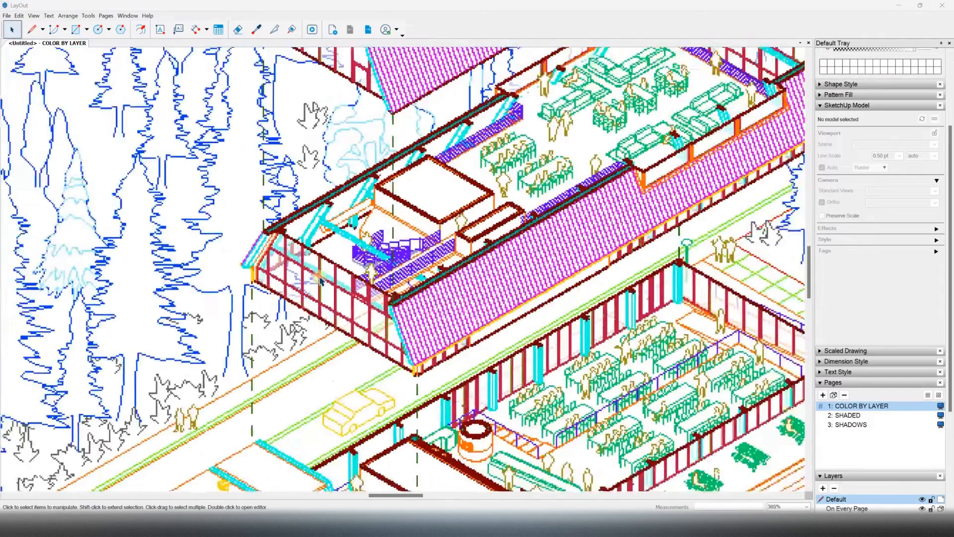
scroll(322, 276, "up", 6)
scroll(348, 262, "down", 6)
scroll(350, 264, "down", 4)
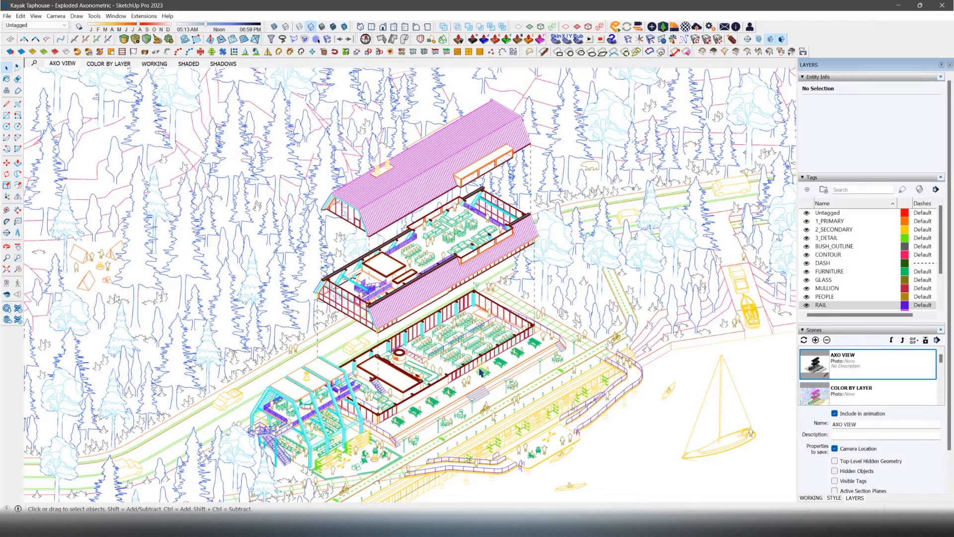
Step: Switch to the SketchUp model and inspect the glass geometry behind the mullions of the end wall
scroll(341, 305, "up", 10)
left_click(351, 284)
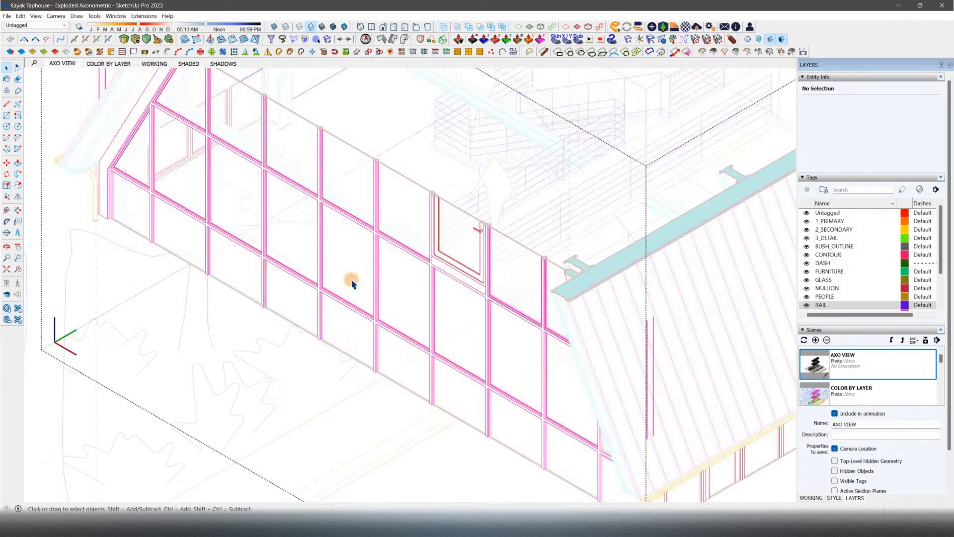
double_click(352, 283)
triple_click(351, 280)
key("Escape")
key("Escape")
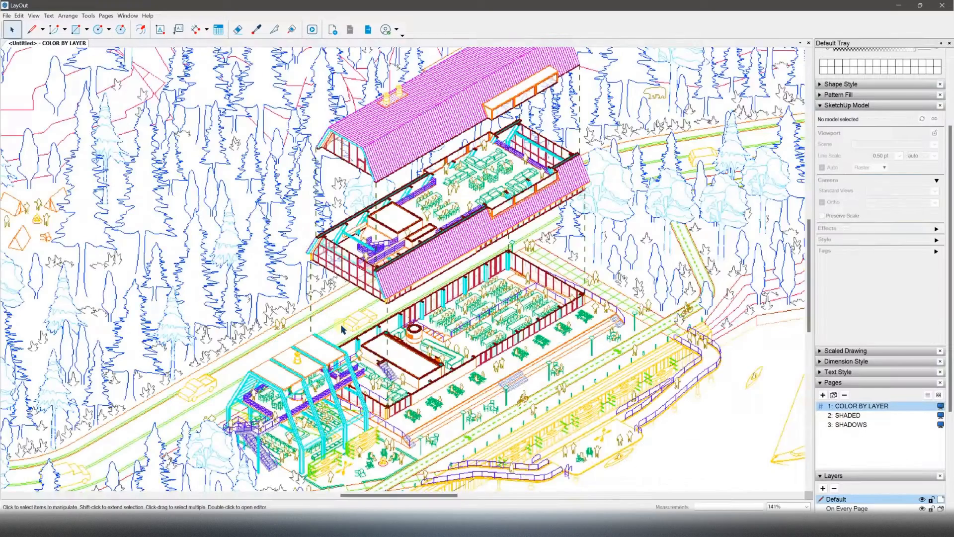
Step: Return to LayOut and hide the GLASS tag in the COLOR BY LAYER page's viewport
scroll(402, 274, "down", 3)
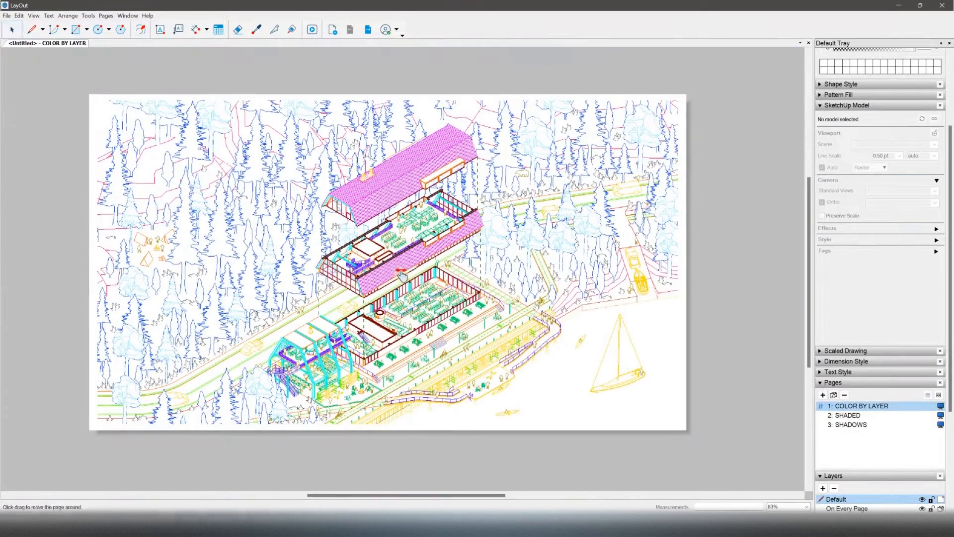
left_click(595, 213)
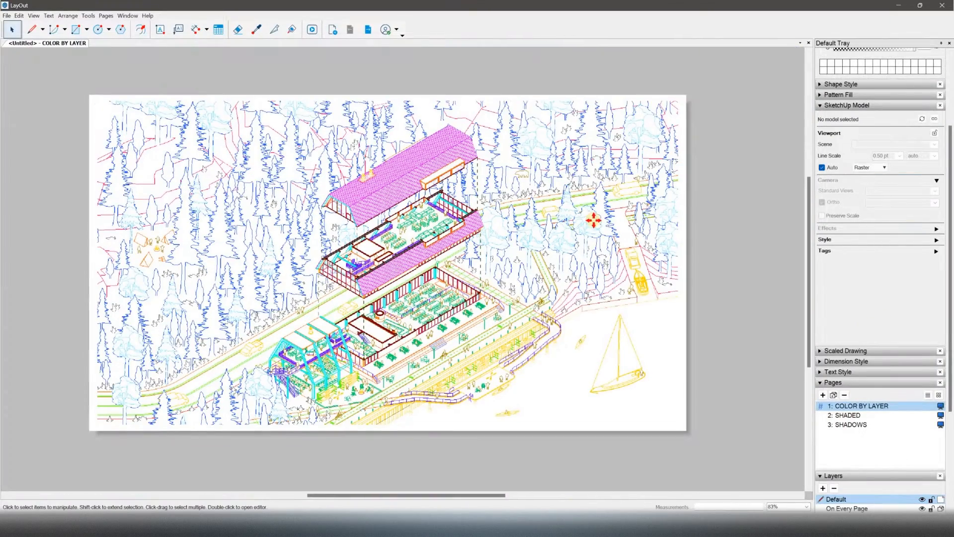
left_click(937, 251)
scroll(865, 304, "down", 5)
left_click(825, 321)
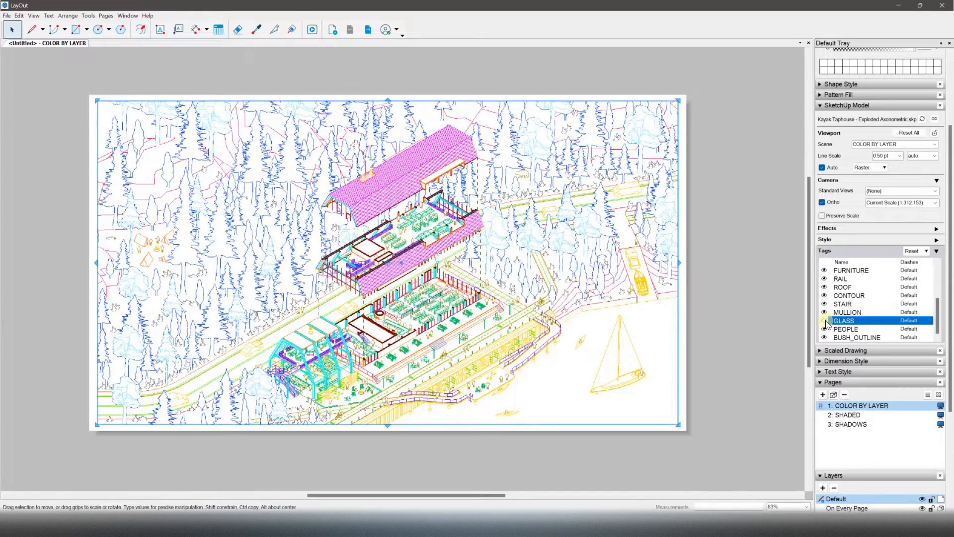
left_click(825, 321)
left_click(825, 320)
Step: Toggle the GLASS tag's visibility repeatedly to compare the glazed walls with and without glass
scroll(351, 267, "up", 5)
scroll(340, 301, "up", 4)
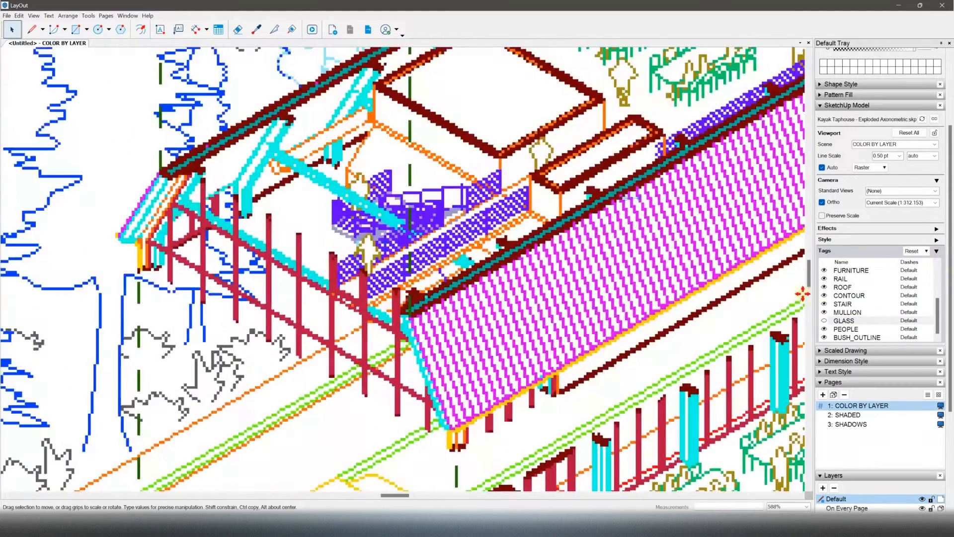
left_click(824, 321)
left_click(825, 322)
left_click(825, 321)
left_click(824, 321)
scroll(348, 271, "down", 8)
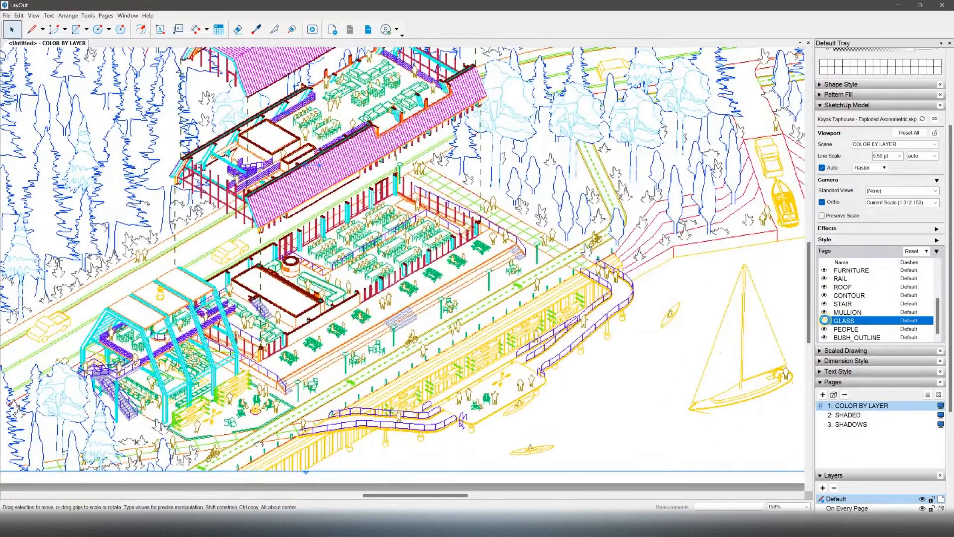
left_click(824, 320)
left_click(824, 320)
left_click(824, 321)
left_click(824, 321)
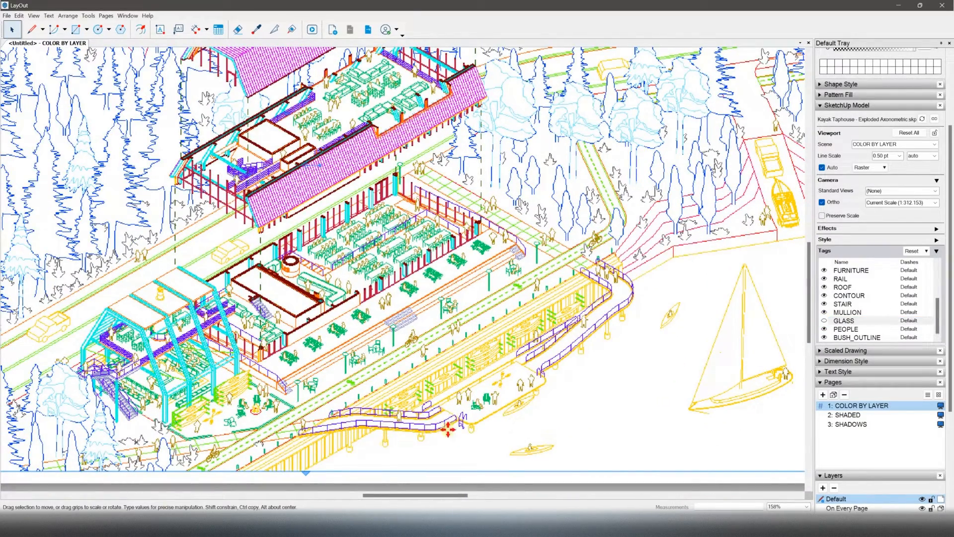
Step: Export pages 1 to 2 to the PDF file COLOR BY LAYER + SHADED
scroll(599, 347, "down", 3)
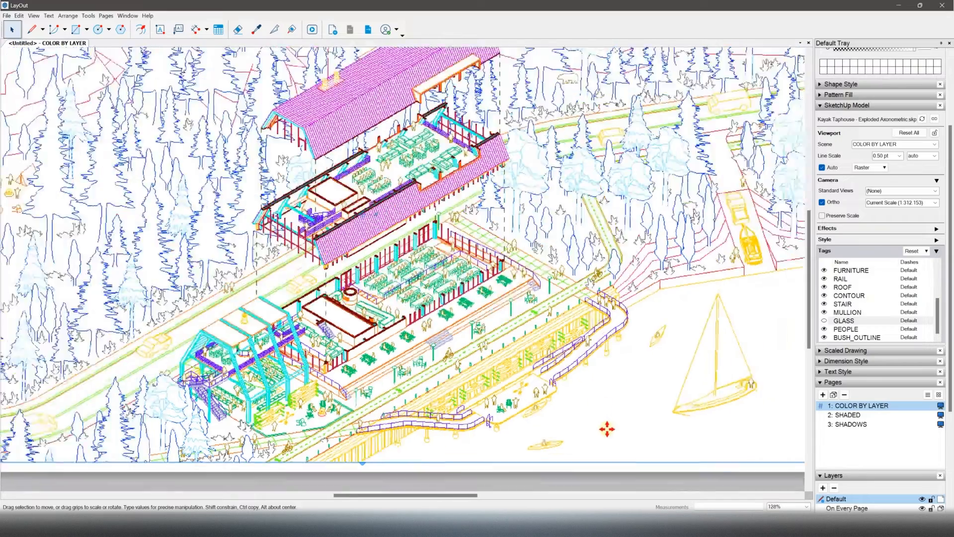
scroll(530, 453, "down", 1)
scroll(485, 318, "up", 1)
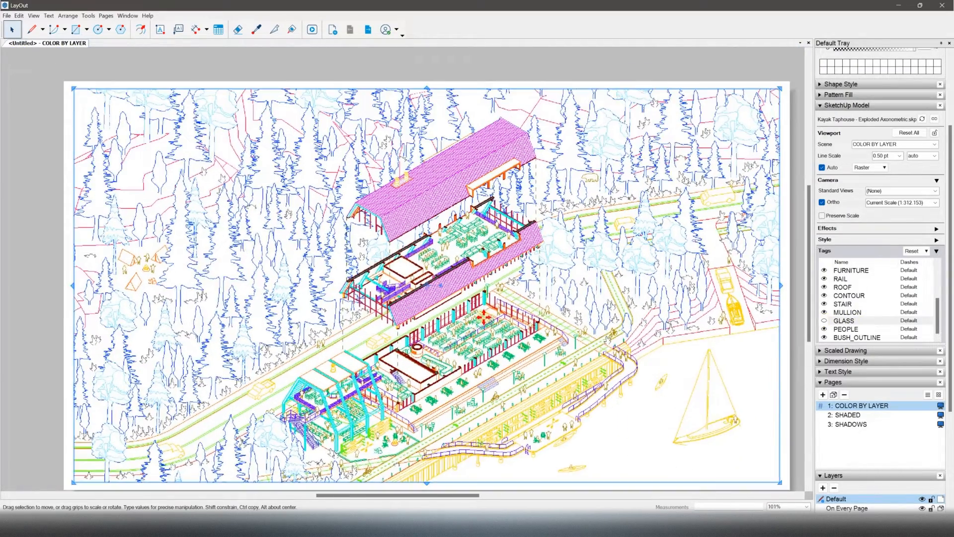
middle_click_drag(432, 358, 440, 347)
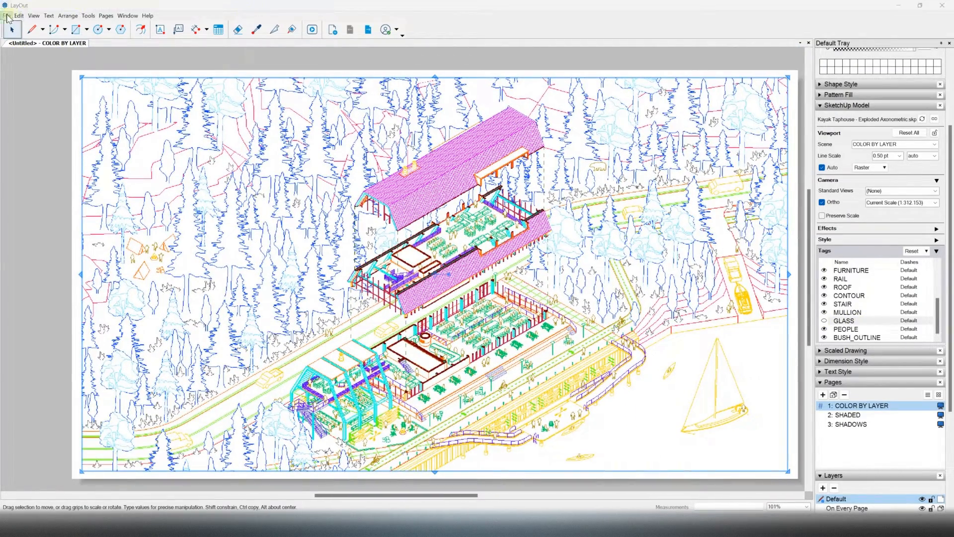
left_click(7, 16)
mouse_move(30, 151)
left_click(149, 153)
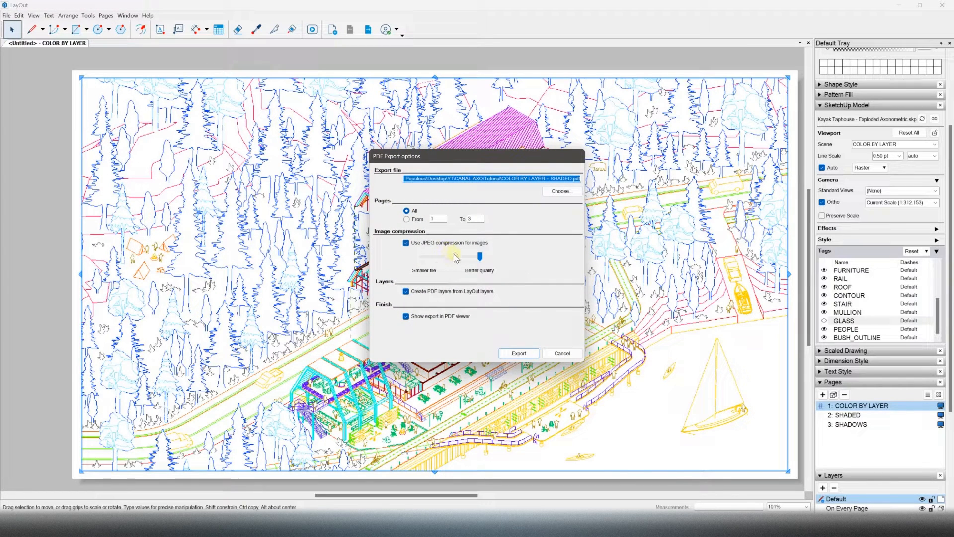
left_click(438, 219)
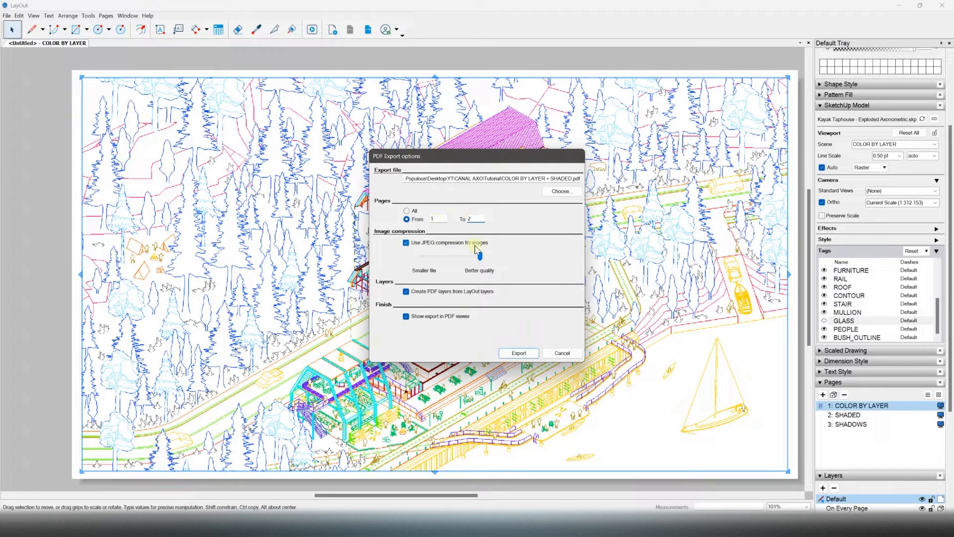
left_click(526, 350)
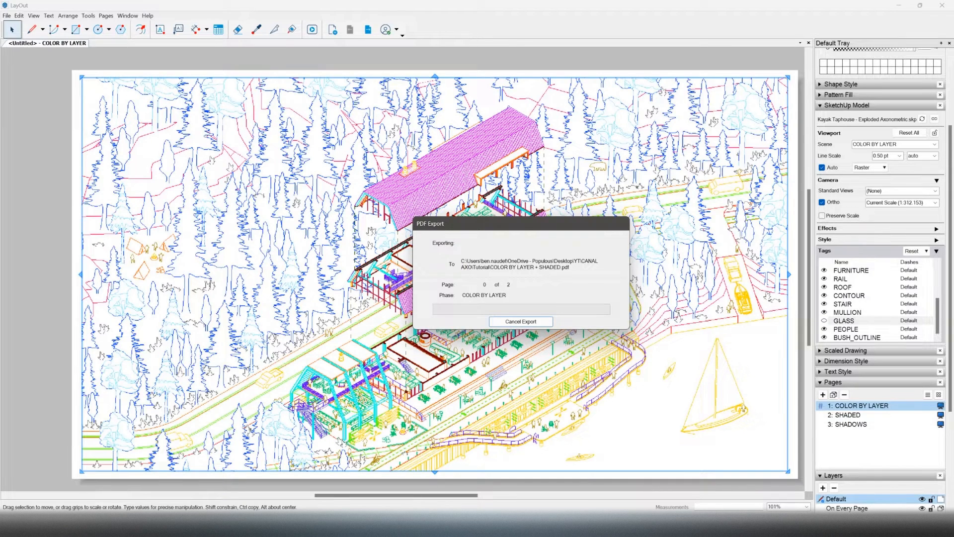
Step: Go to the SHADOWS page and turn off the document's output override for raster rendered viewports
left_click(848, 424)
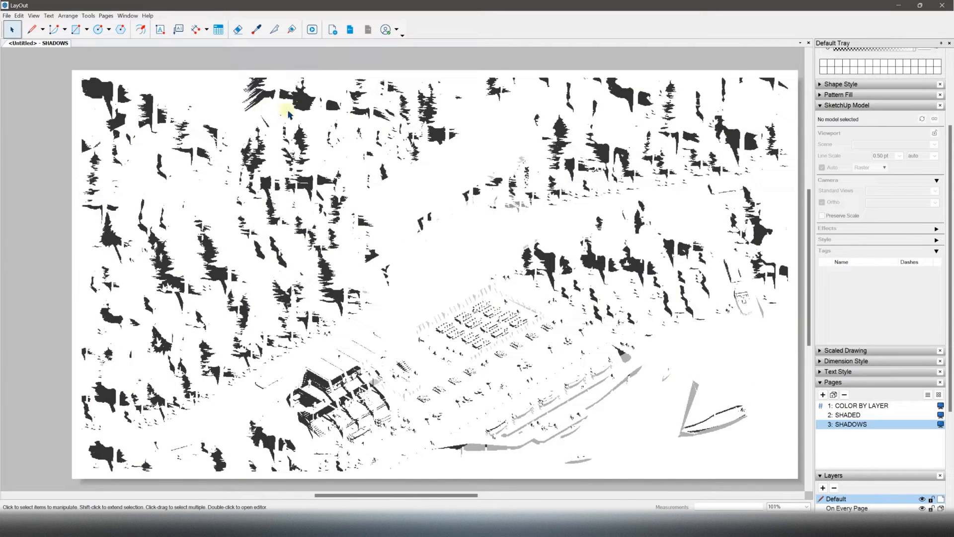
left_click(7, 15)
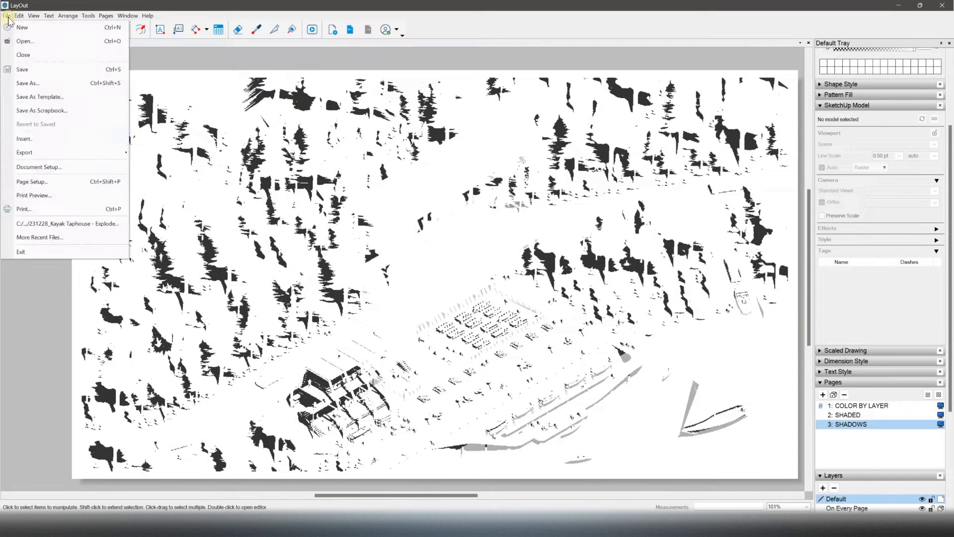
left_click(40, 171)
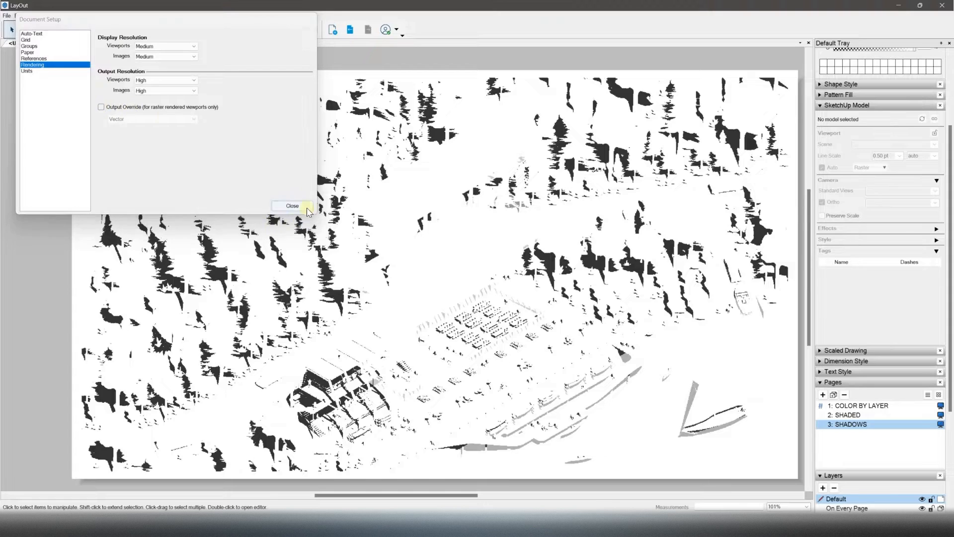
left_click(302, 205)
left_click(437, 273)
left_click(66, 189)
Step: Export the SHADOWS page to the PDF file SHADOWS with JPEG image compression and PDF layers
left_click(7, 15)
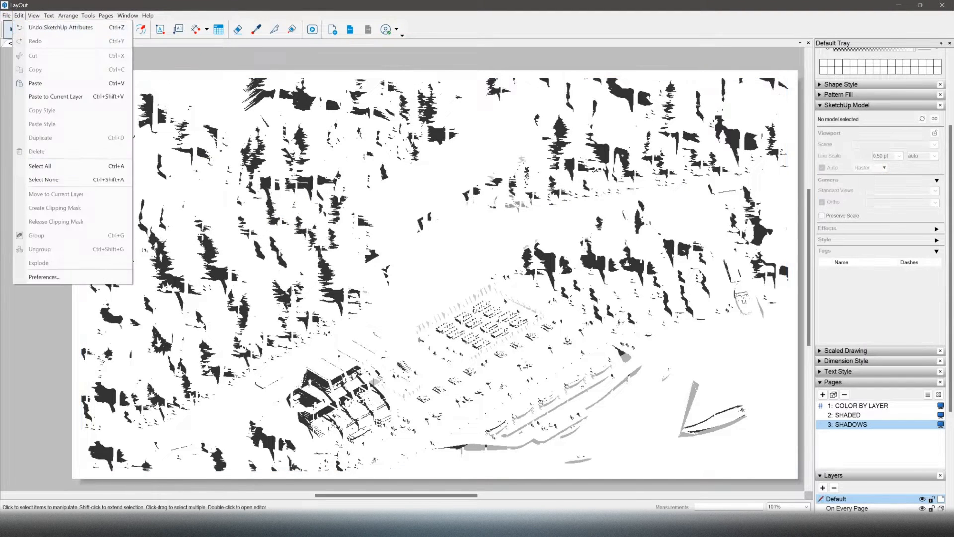
mouse_move(65, 155)
left_click(149, 151)
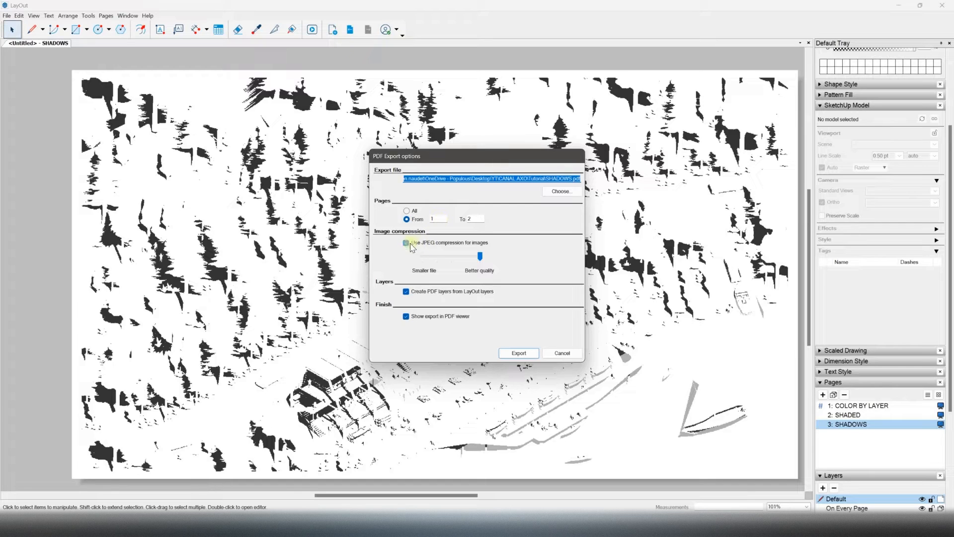
double_click(431, 219)
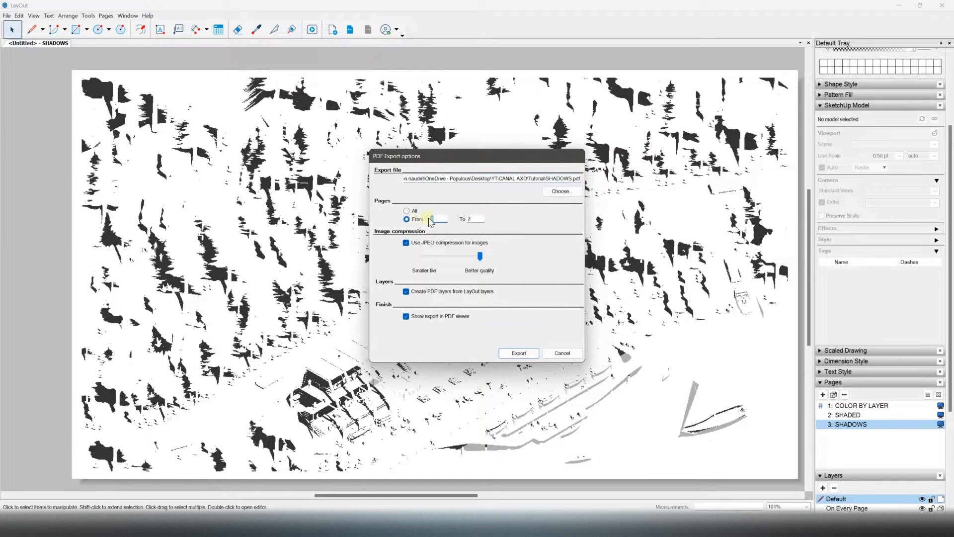
left_click(517, 354)
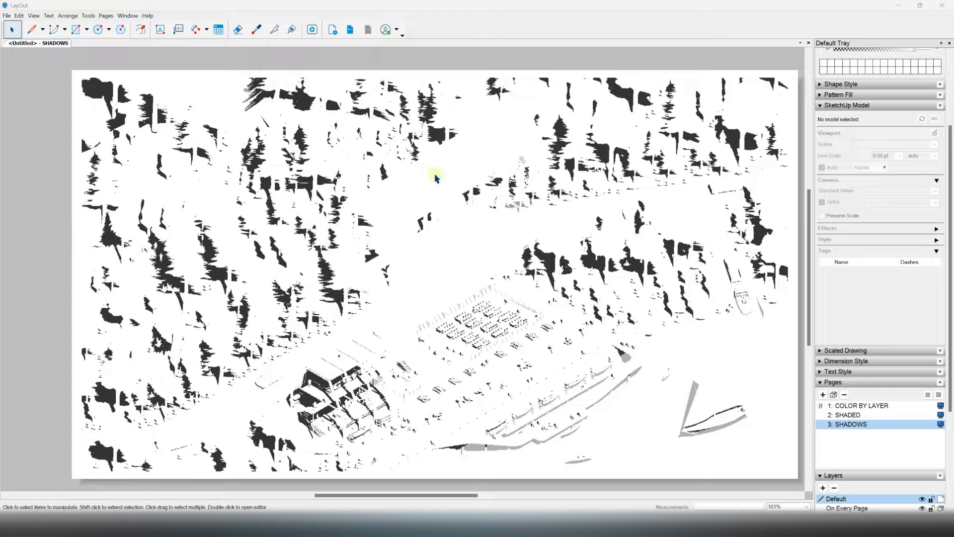
Step: Go to the SHADED page and examine the building's glazed walls
left_click(846, 415)
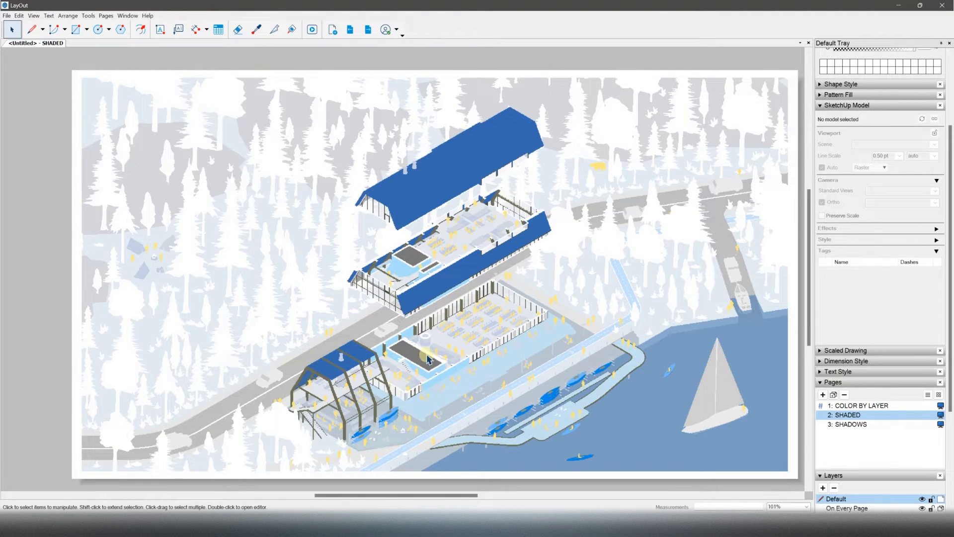
scroll(428, 359, "up", 5)
scroll(427, 359, "down", 4)
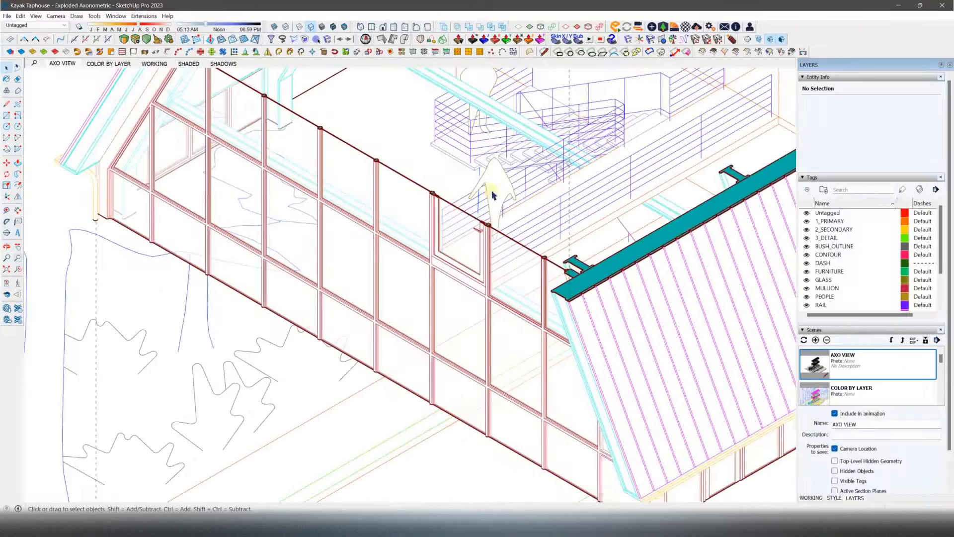
Step: In SketchUp's SHADED scene, make the GLASS material an opaque red with hue 0, saturation 100 and lightness 60
scroll(371, 258, "down", 2)
left_click(188, 64)
scroll(338, 228, "down", 4)
scroll(579, 404, "up", 2)
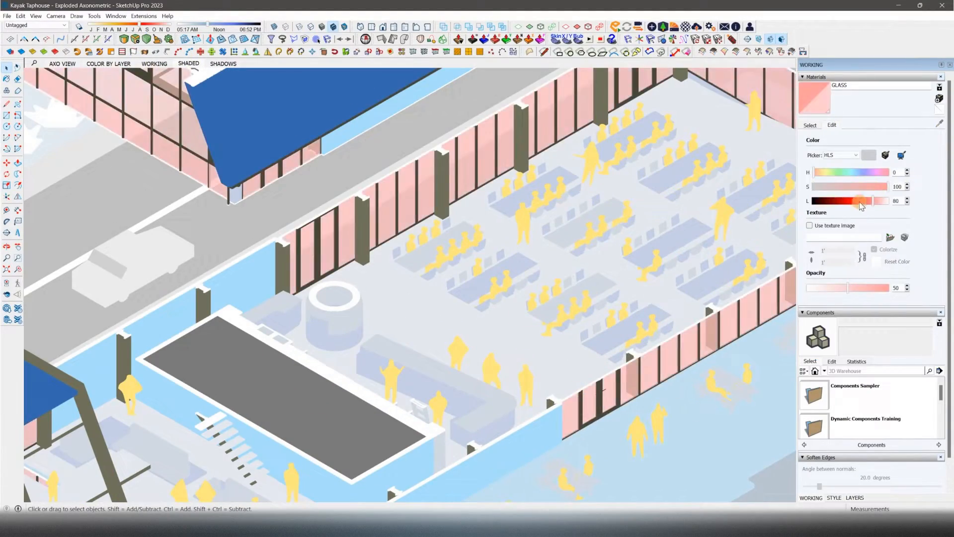
left_click(907, 285)
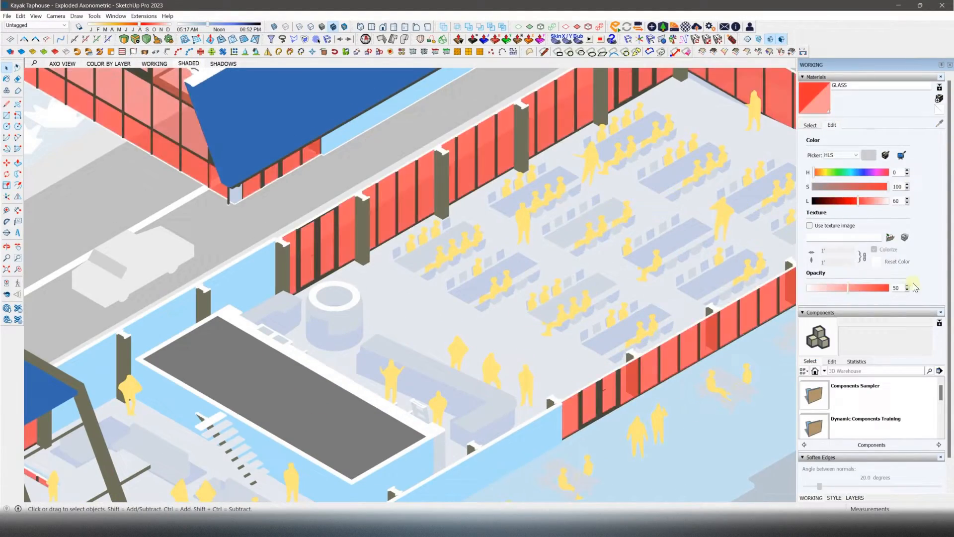
left_click_drag(914, 285, 945, 286)
Step: Make the WATER material an opaque red with hue 359 and saturation 100, and return to the AXO VIEW scene
scroll(405, 297, "down", 8)
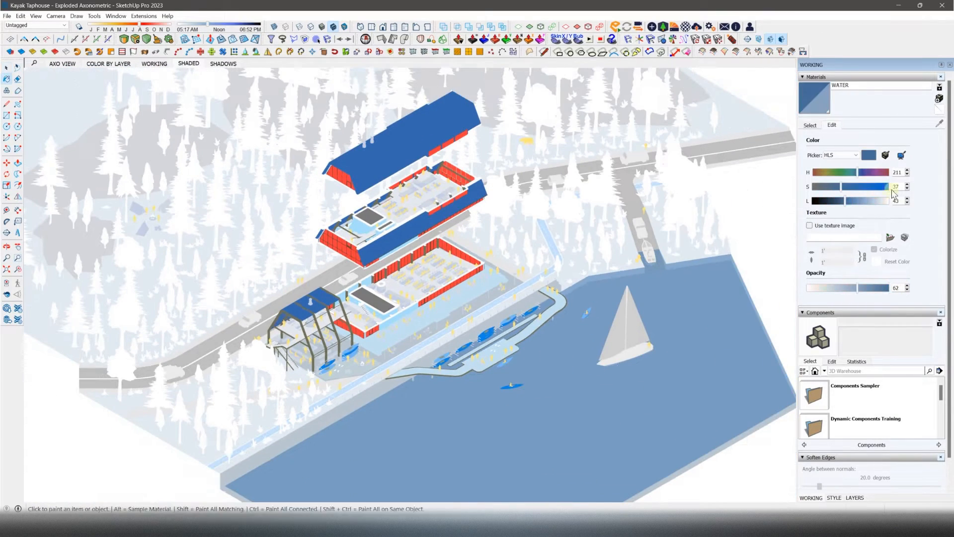
key("space")
left_click_drag(857, 172, 888, 187)
scroll(517, 330, "up", 2)
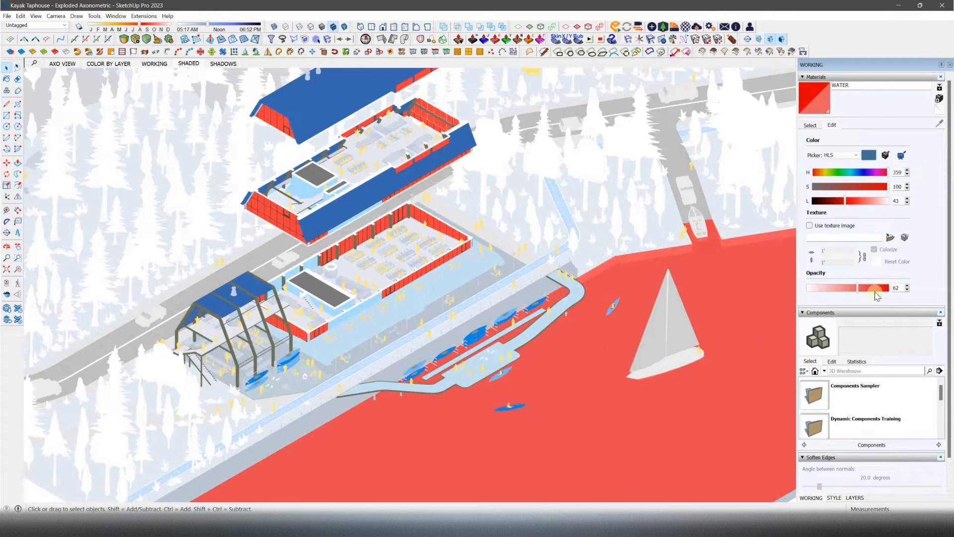
left_click_drag(876, 294, 892, 290)
left_click(62, 64)
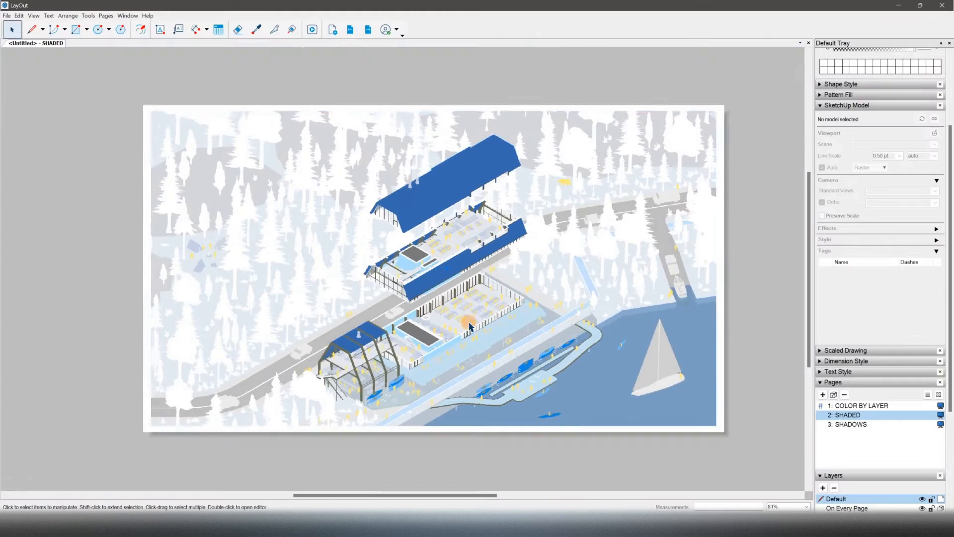
Step: Switch to LayOut, update the SHADED viewport's model reference and show its GLASS tag
left_click(421, 194)
right_click(422, 194)
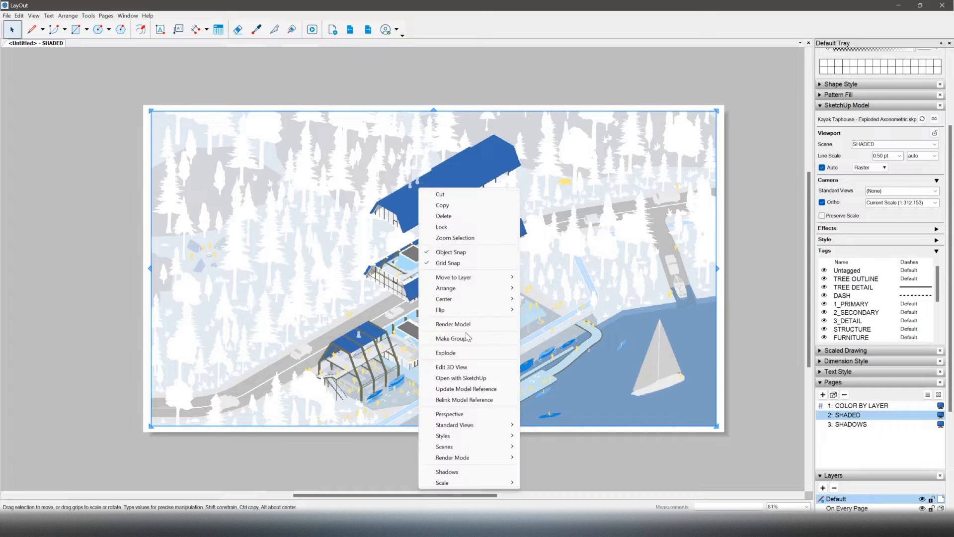
left_click(478, 388)
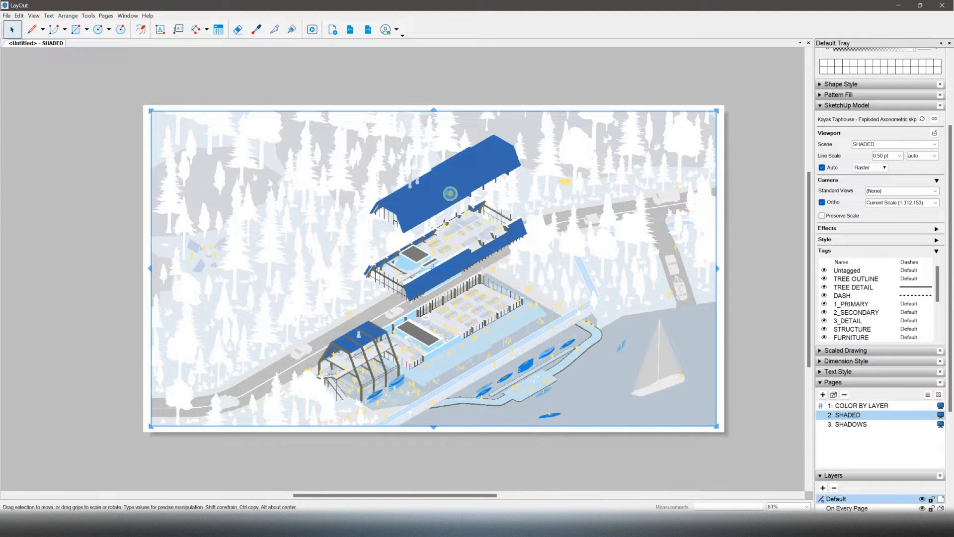
scroll(450, 194, "up", 1)
scroll(839, 318, "down", 2)
scroll(839, 318, "down", 1)
left_click(824, 321)
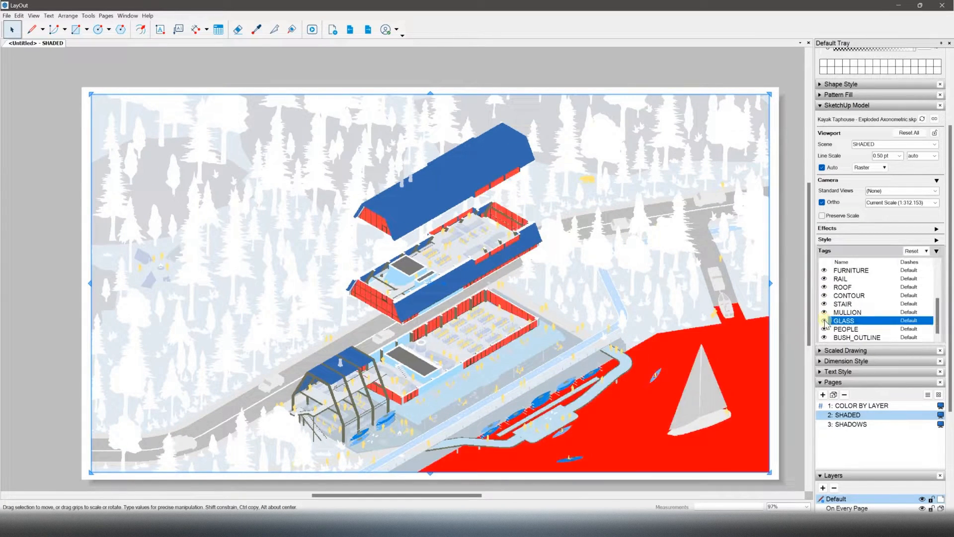
Step: Turn on the document's output override for raster rendered viewports, set to Vector
scroll(579, 391, "up", 2)
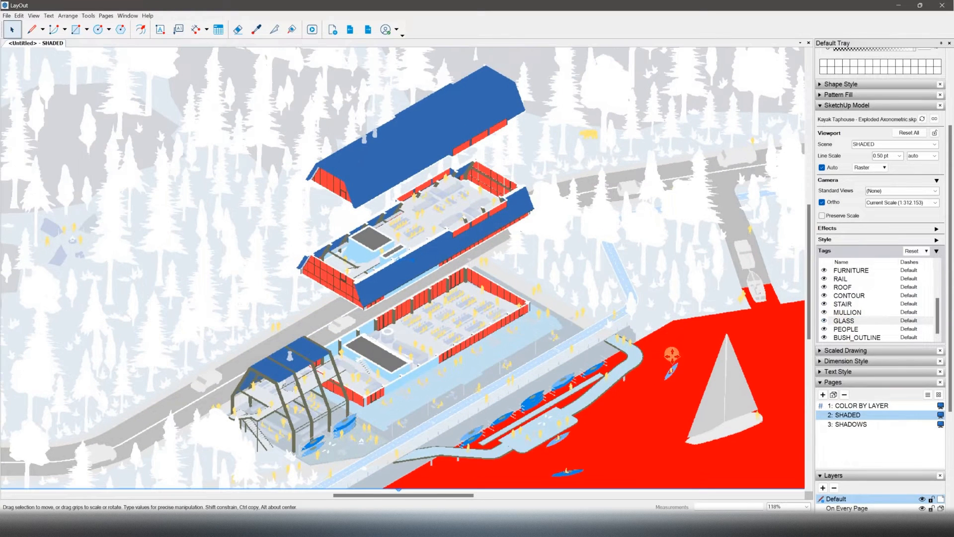
scroll(353, 263, "down", 2)
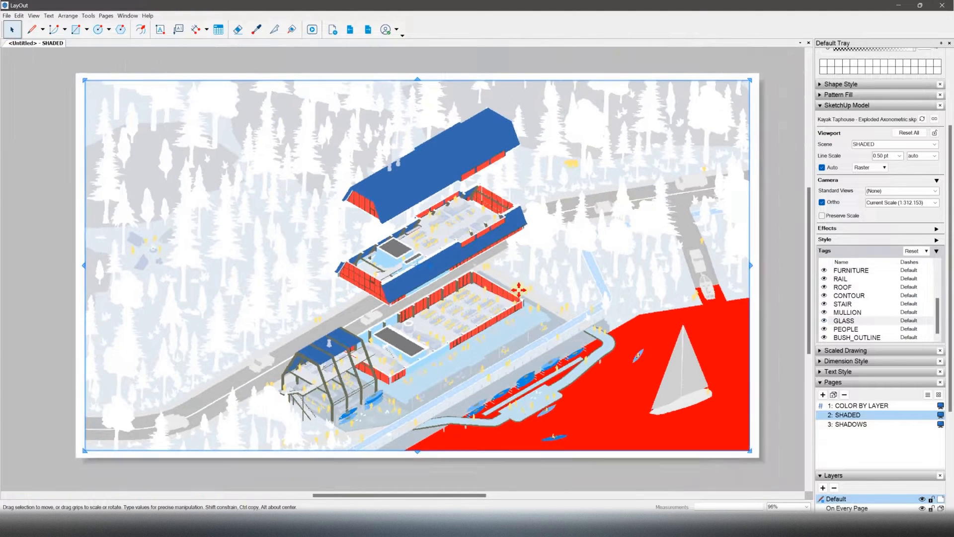
scroll(432, 268, "up", 1)
scroll(508, 299, "down", 2)
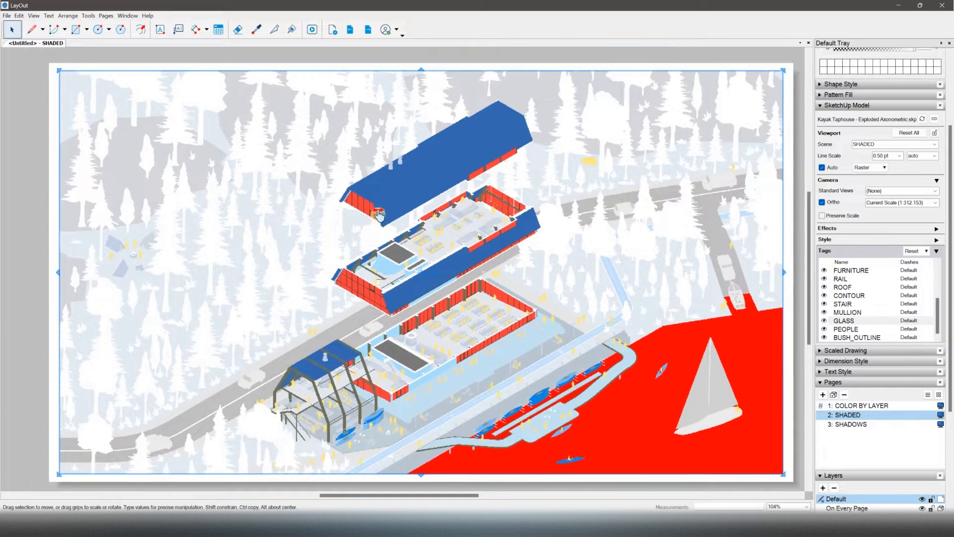
left_click(65, 228)
left_click(6, 15)
left_click(52, 170)
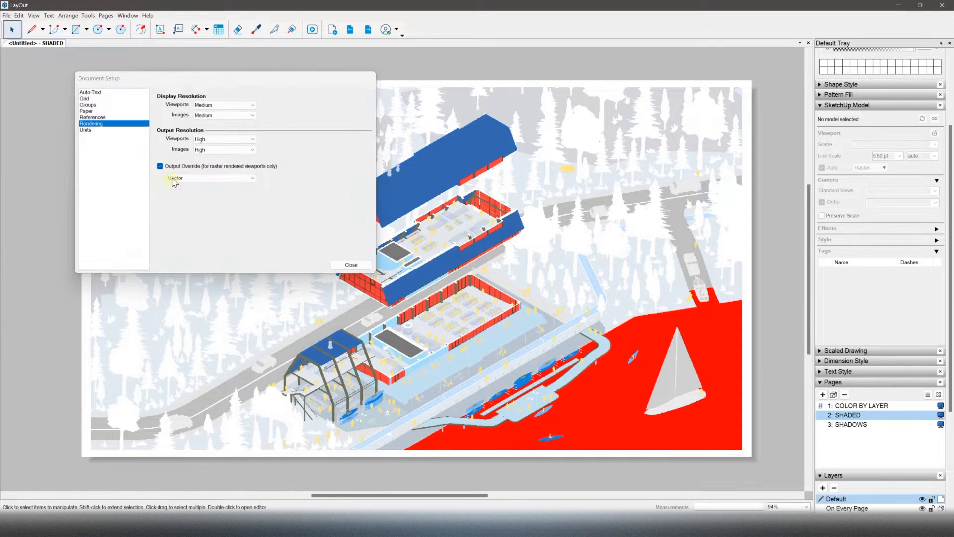
left_click(350, 263)
Step: Export page 2 to the PDF file GLASS, overwriting the existing file
left_click(7, 16)
left_click(59, 152)
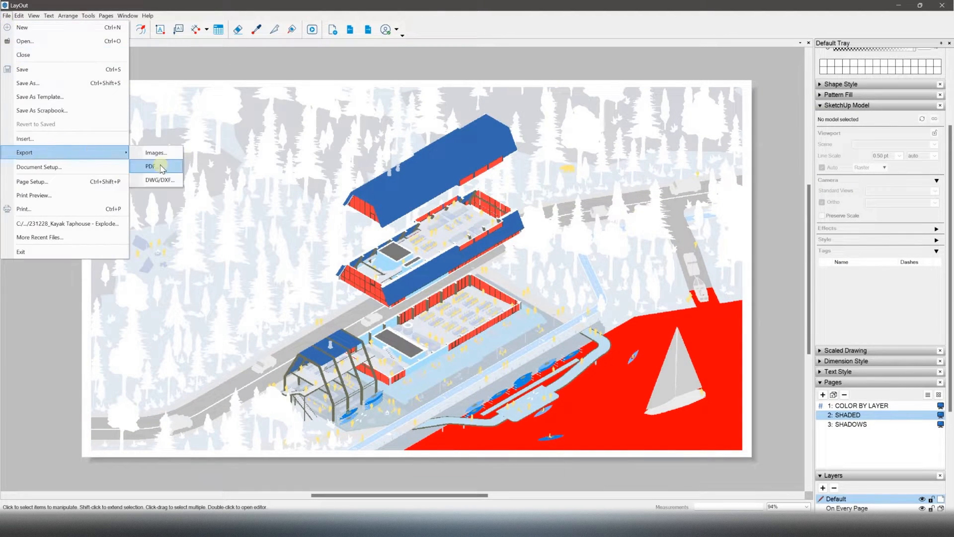
left_click(159, 163)
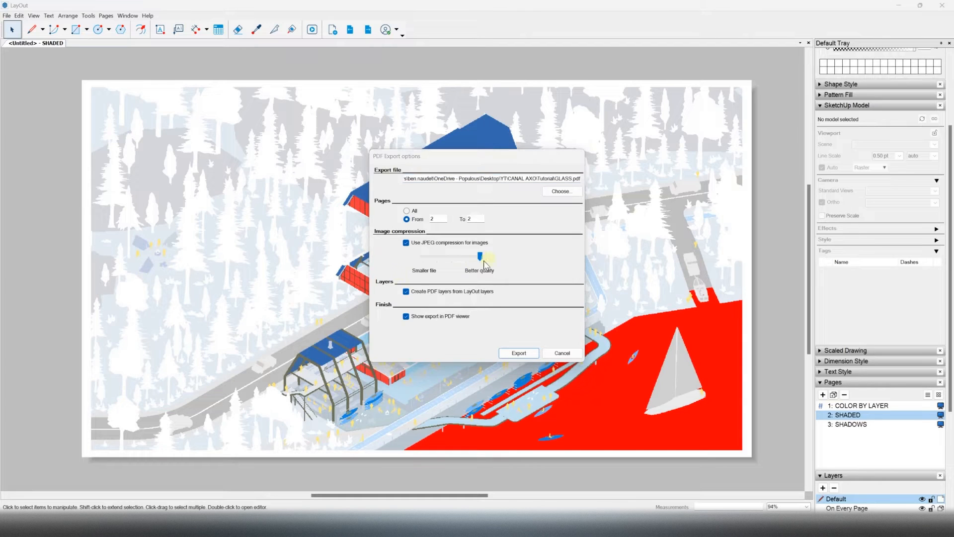
left_click(499, 353)
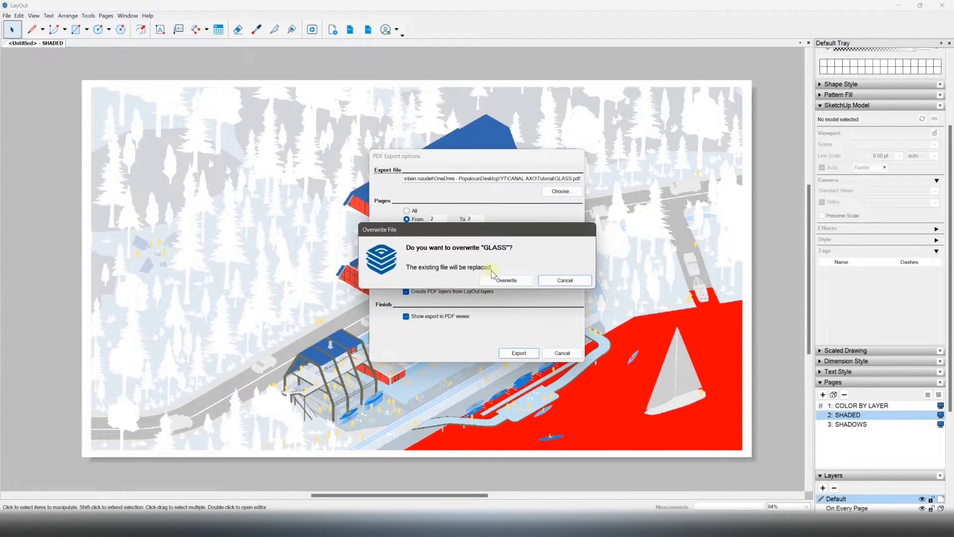
left_click(496, 280)
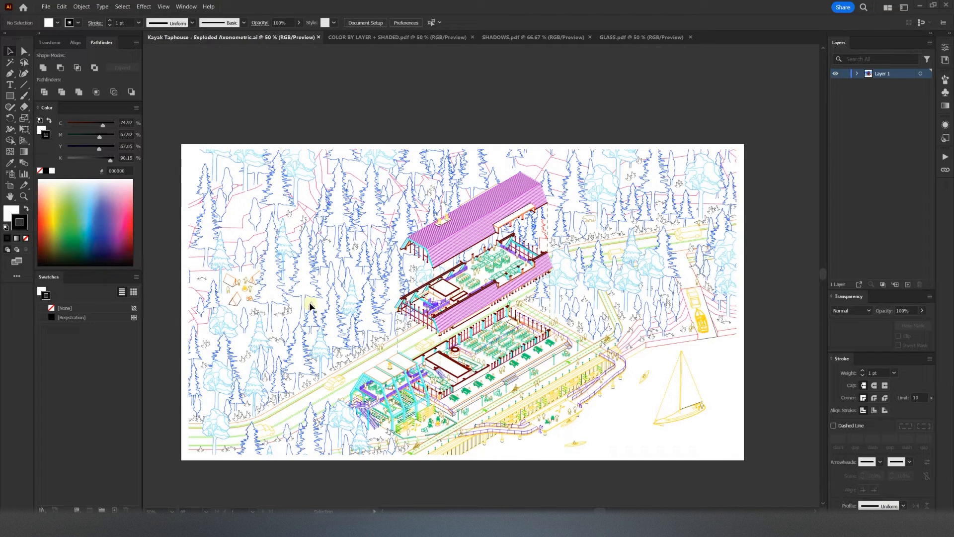
Step: Switch to Illustrator and examine the line work in the Kayak Taphouse drawing and individual shapes in COLOR BY LAYER + SHADED.pdf
scroll(328, 251, "down", 1)
scroll(332, 285, "up", 1)
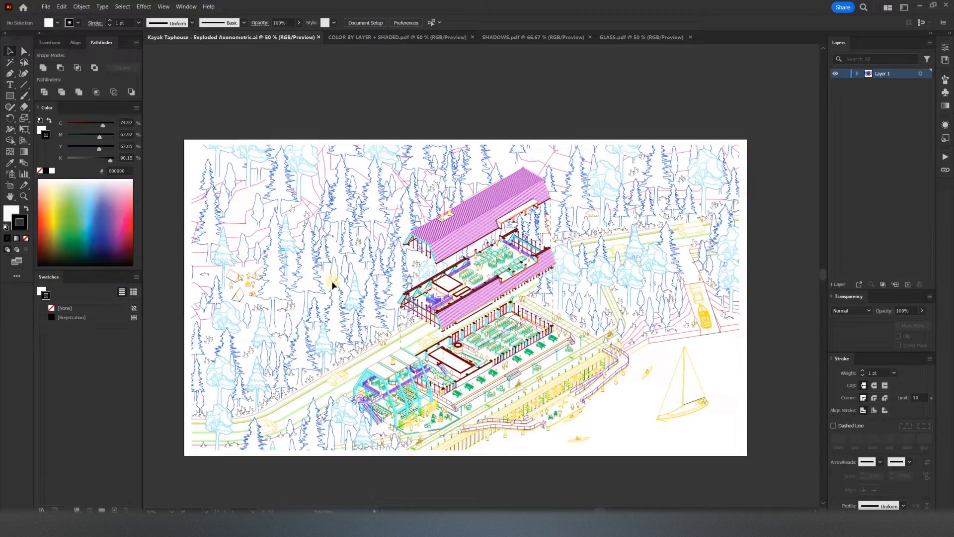
scroll(332, 294, "up", 1, "alt")
scroll(332, 293, "down", 2)
left_click(370, 39)
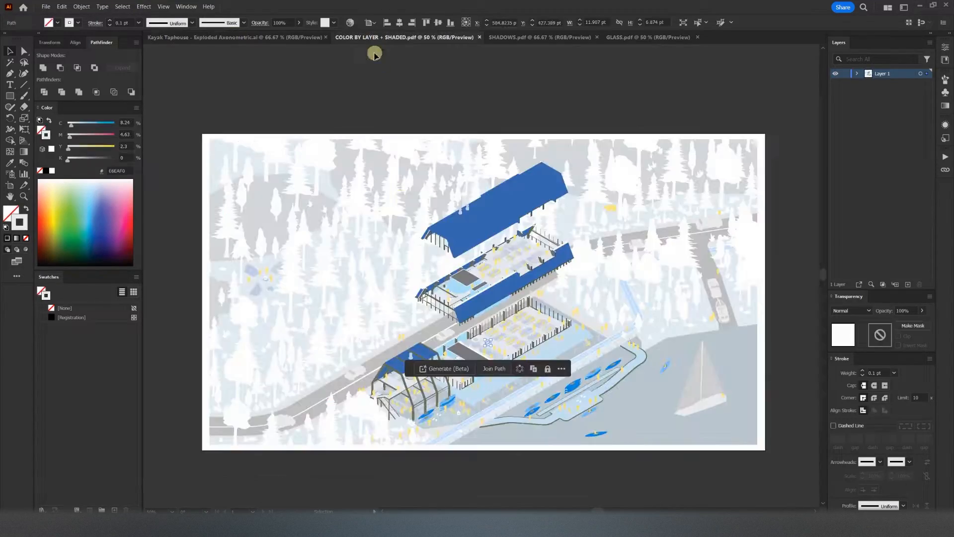
scroll(383, 255, "up", 3, "alt")
scroll(541, 311, "up", 2, "alt")
left_click(430, 266)
left_click(428, 394)
scroll(428, 398, "up", 5, "alt")
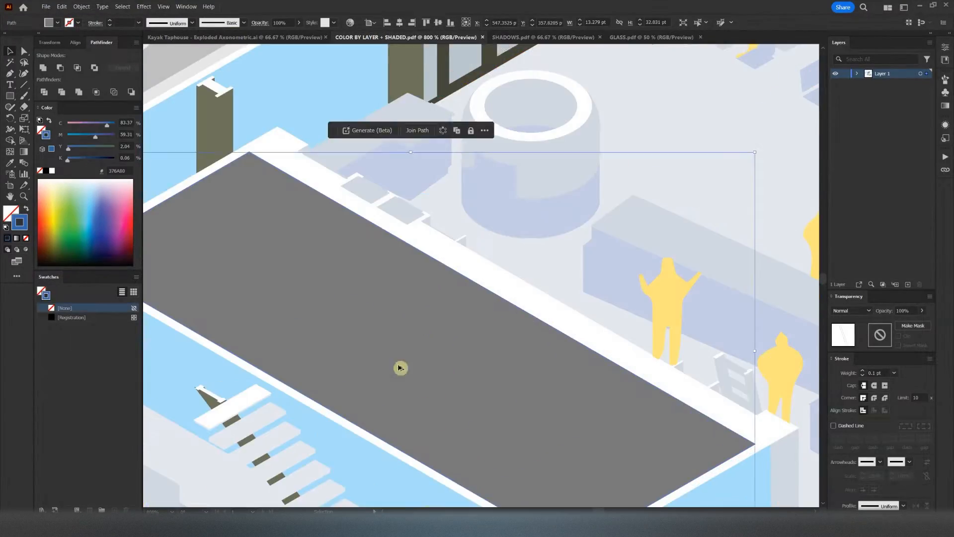
scroll(402, 328, "down", 3, "alt")
left_click(535, 306)
left_click(615, 255)
scroll(388, 318, "down", 3, "alt")
Step: Examine the raster shadows in SHADOWS.pdf and the red glass and water shapes in GLASS.pdf
left_click(539, 36)
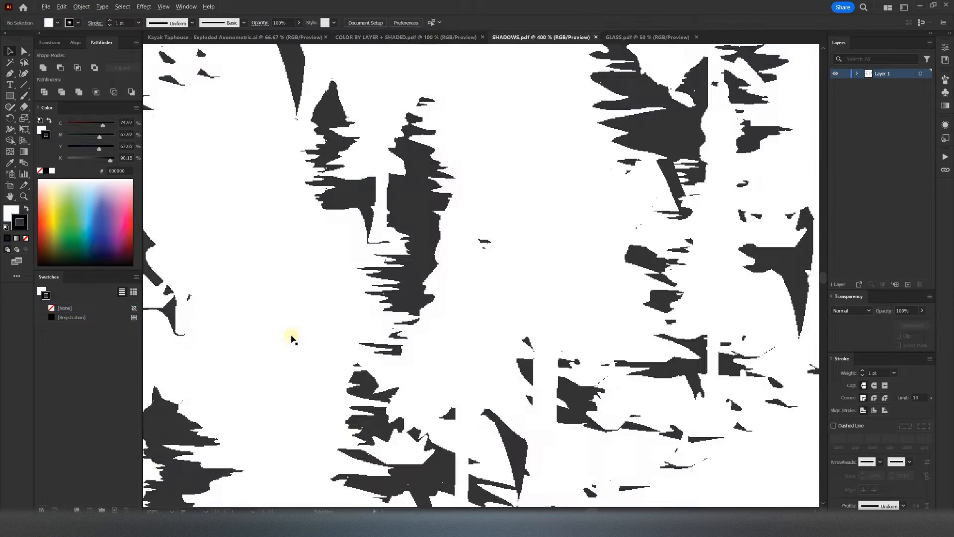
scroll(376, 298, "down", 5, "alt")
key("ctrl+minus")
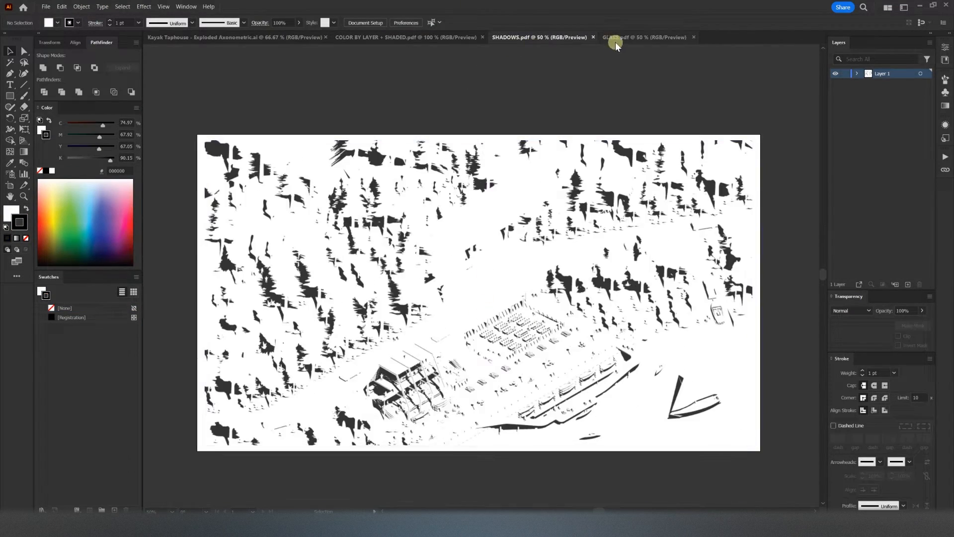
left_click(626, 37)
scroll(398, 268, "up", 6, "alt")
left_click(398, 268)
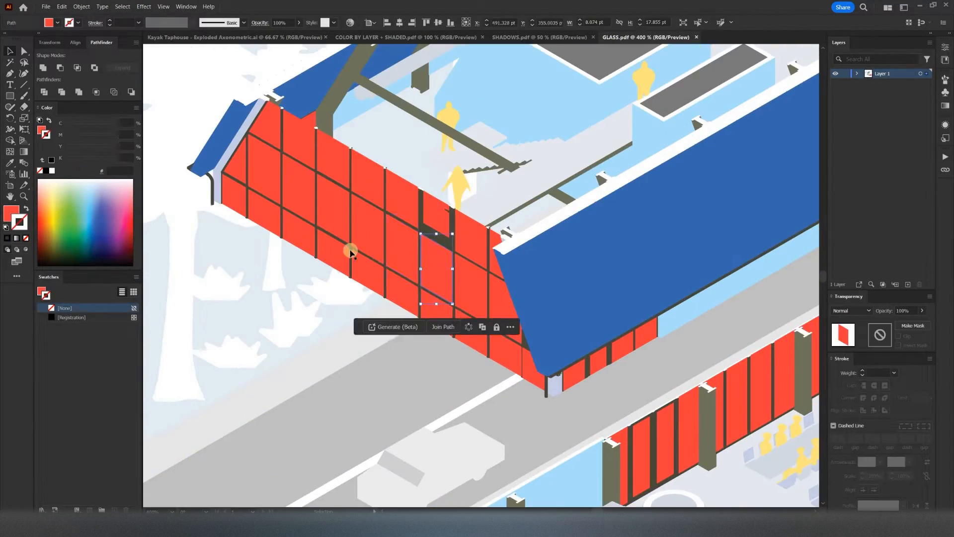
scroll(480, 322, "down", 5, "alt")
scroll(480, 322, "down", 1, "alt")
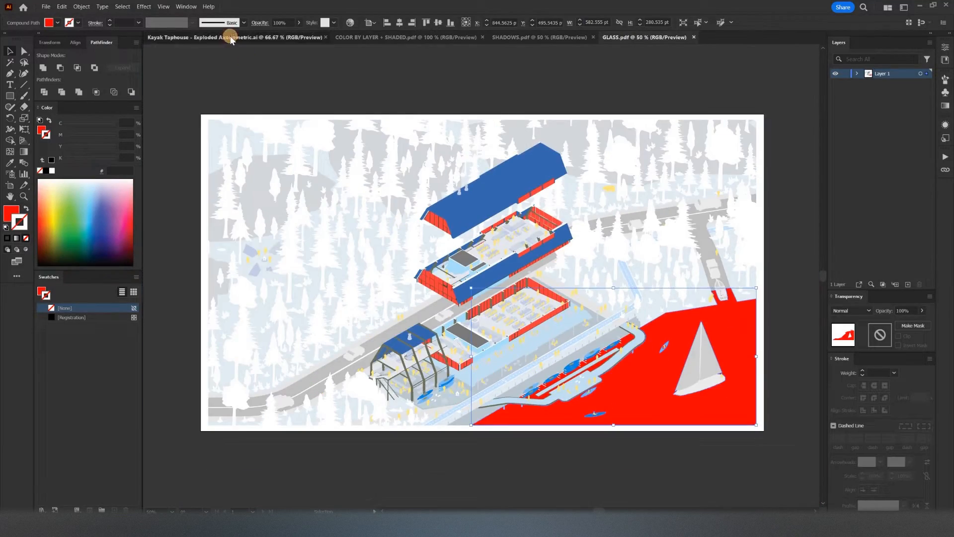
Step: Return to Kayak Taphouse - Exploded Axonometric.ai and add 22 new layers above Layer 1
left_click(230, 37)
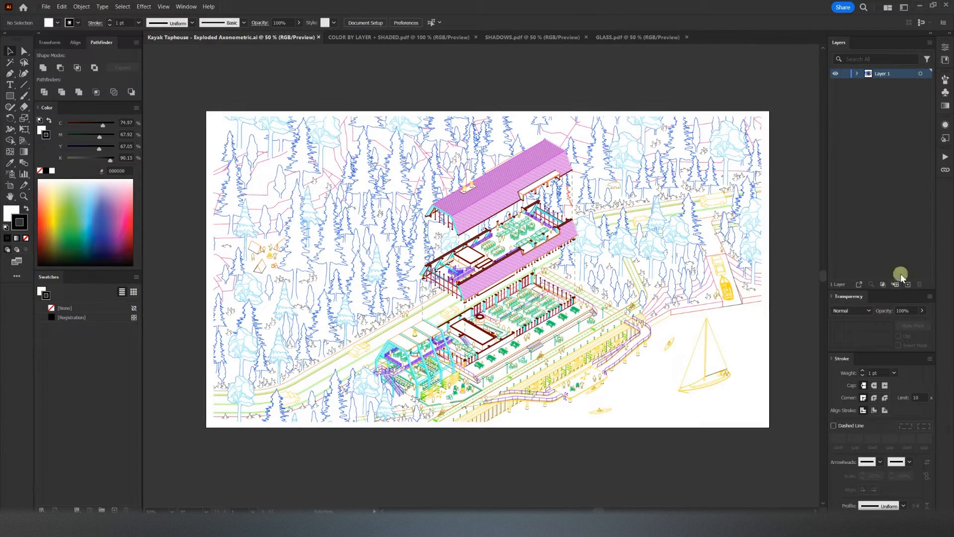
left_click(908, 286)
left_click(908, 285)
left_click(908, 286)
left_click(907, 285)
left_click(907, 286)
left_click(908, 286)
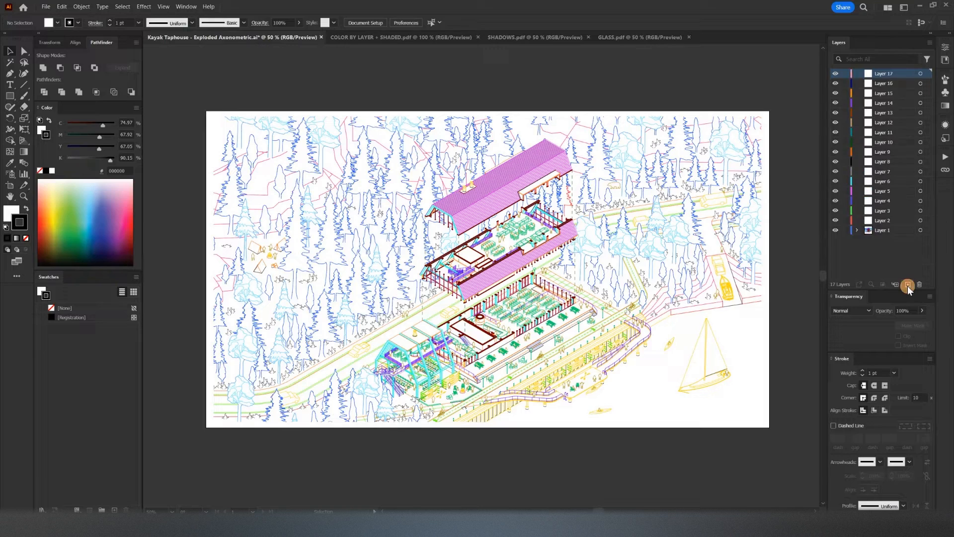
left_click(908, 285)
left_click(907, 286)
left_click(908, 286)
left_click(908, 285)
Step: Select all paths on Layer 1 that share the blue stroke color of the tree outlines
left_click(886, 274)
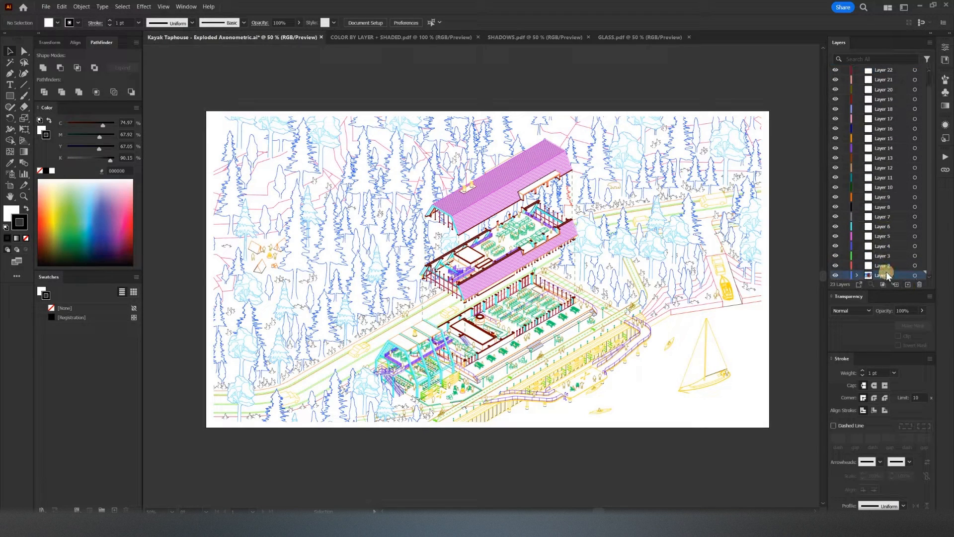
scroll(329, 301, "up", 8, "alt")
left_click(332, 295)
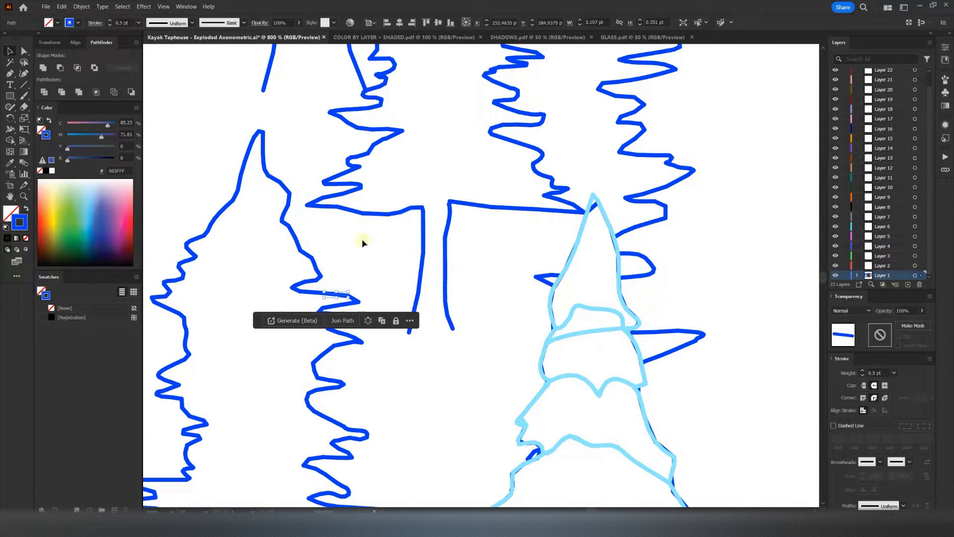
left_click(122, 7)
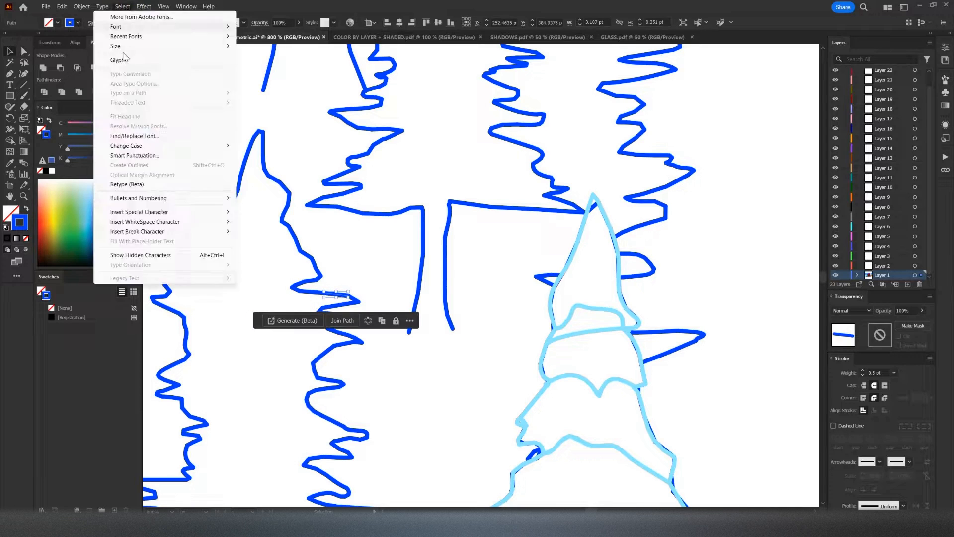
mouse_move(164, 93)
left_click(305, 100)
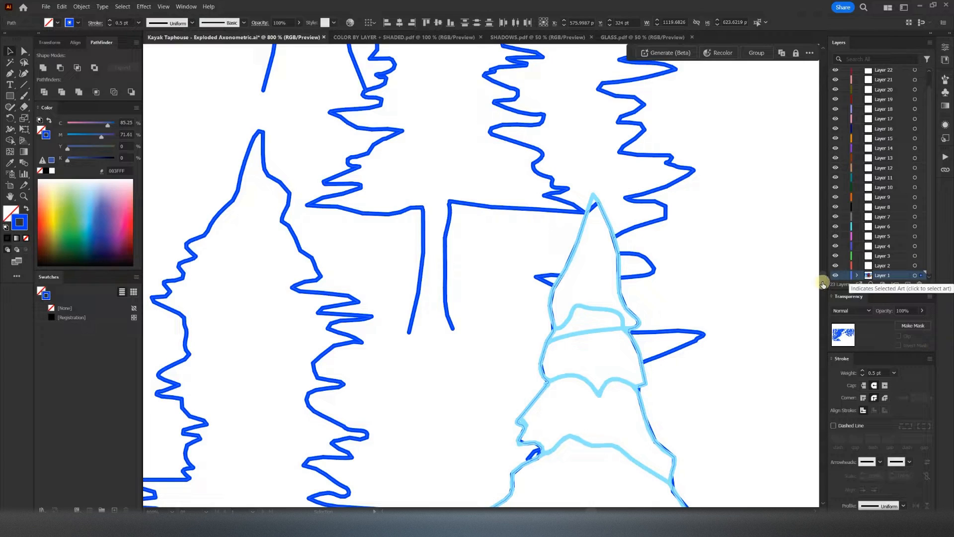
Step: Transfer the selected blue tree outlines from Layer 1 to Layer 2 and hide Layer 2
left_click_drag(921, 275, 920, 266)
left_click(881, 265)
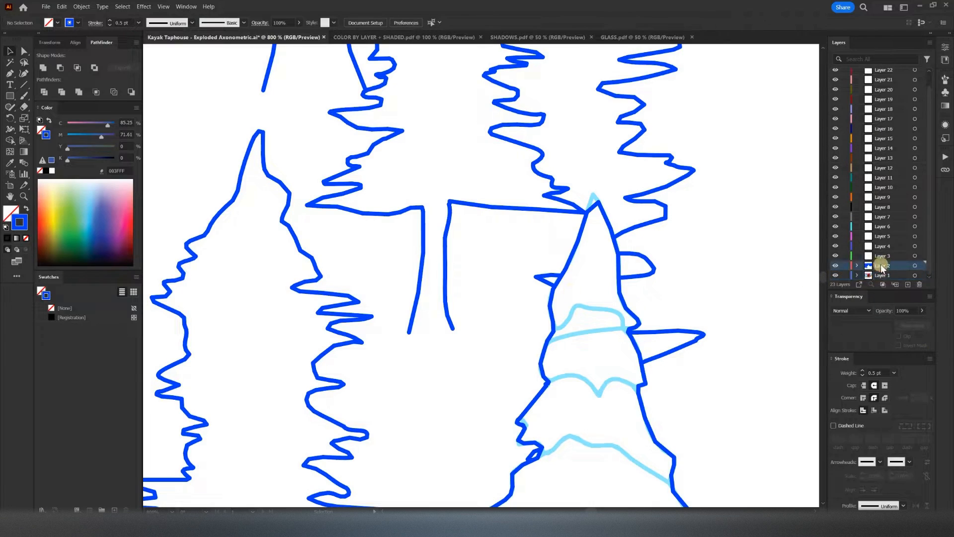
left_click(836, 265)
left_click(836, 266)
scroll(433, 276, "down", 5, "alt")
scroll(433, 274, "down", 3, "alt")
left_click_drag(640, 241, 607, 289)
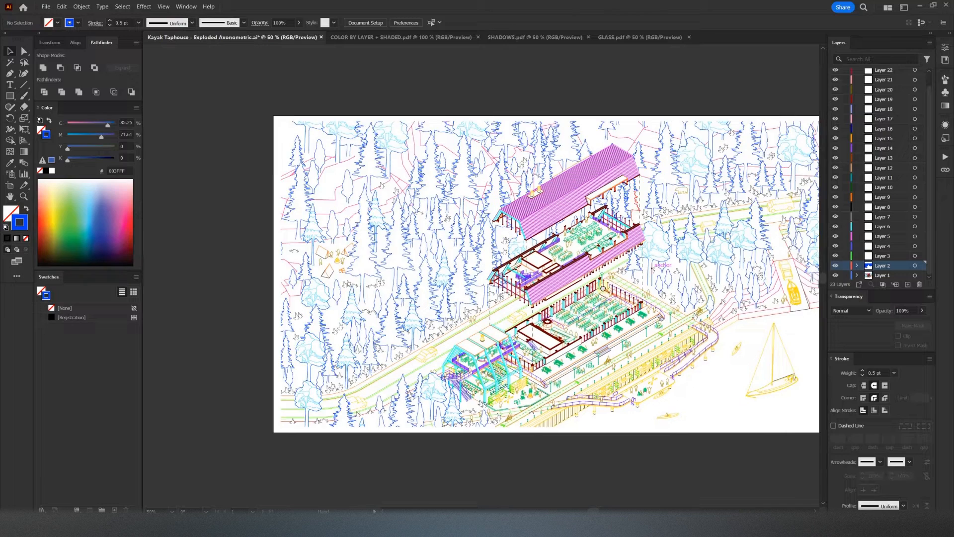
left_click(835, 266)
Step: Select all light blue tree detail lines, transfer them to Layer 3 and hide that layer
scroll(343, 306, "up", 3, "alt")
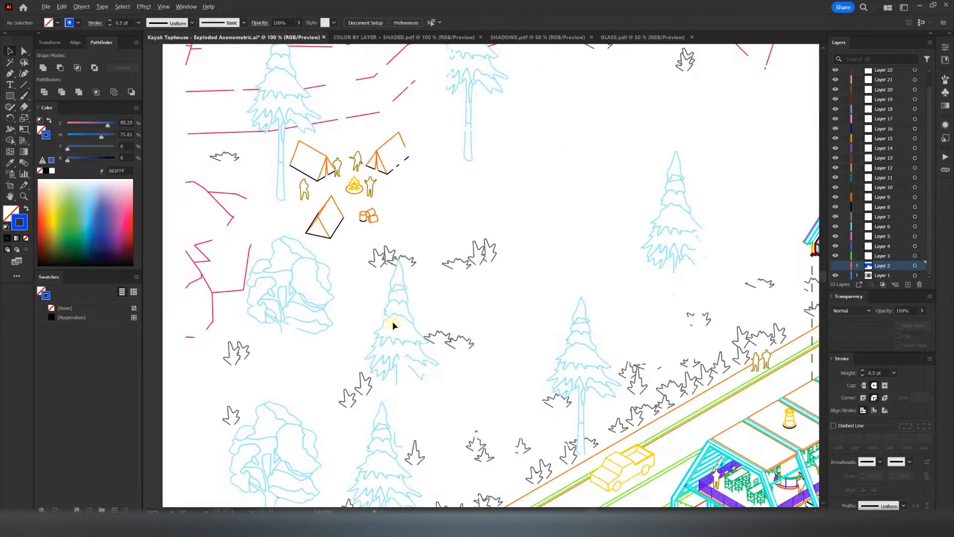
left_click(393, 320)
left_click(924, 276)
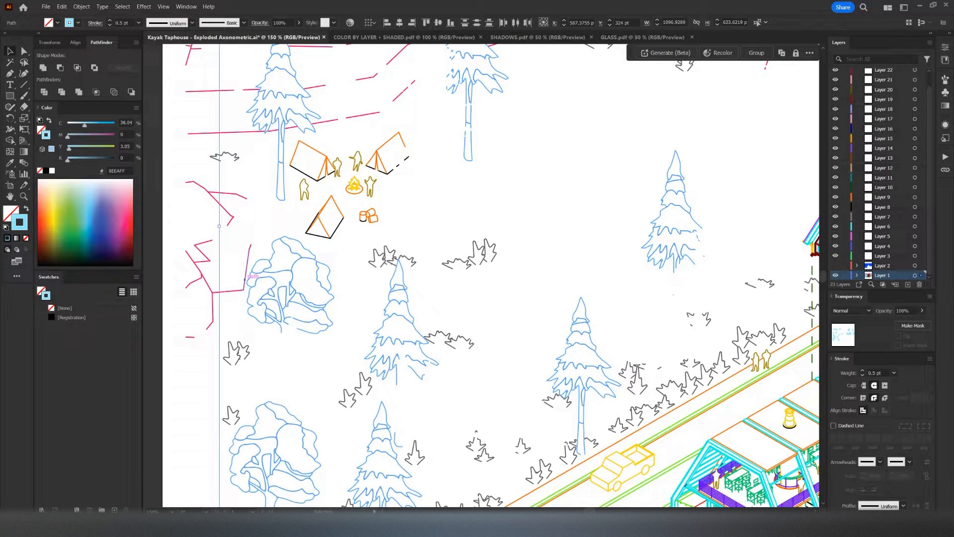
left_click_drag(922, 276, 923, 255)
left_click(835, 256)
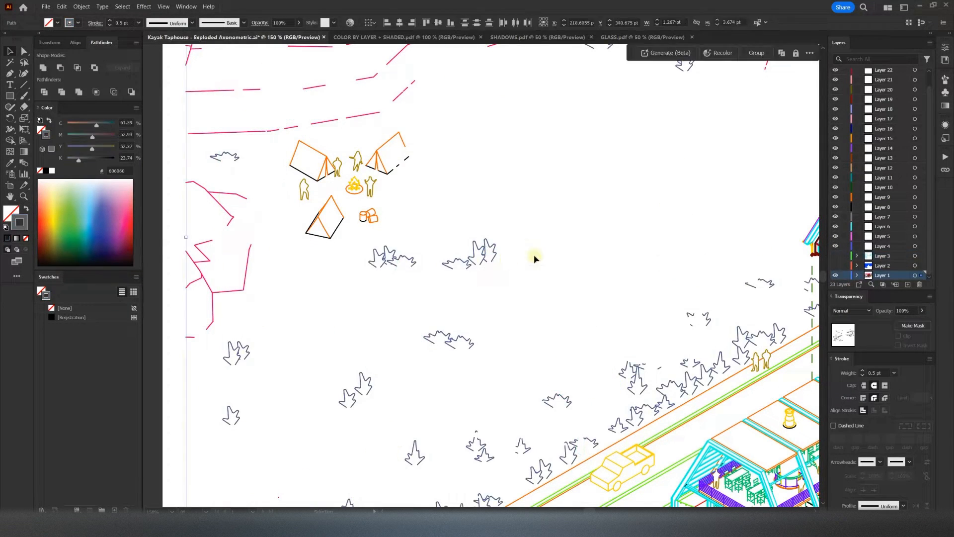
Step: Transfer the gray bush outlines to Layer 4 and the black lines to Layer 5, hiding both layers
left_click(923, 275)
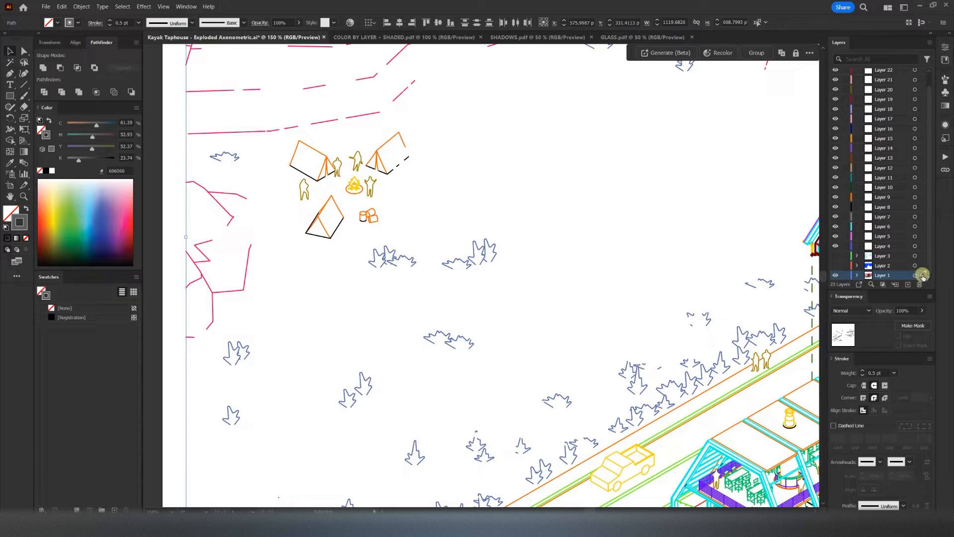
left_click(837, 246)
left_click(916, 236)
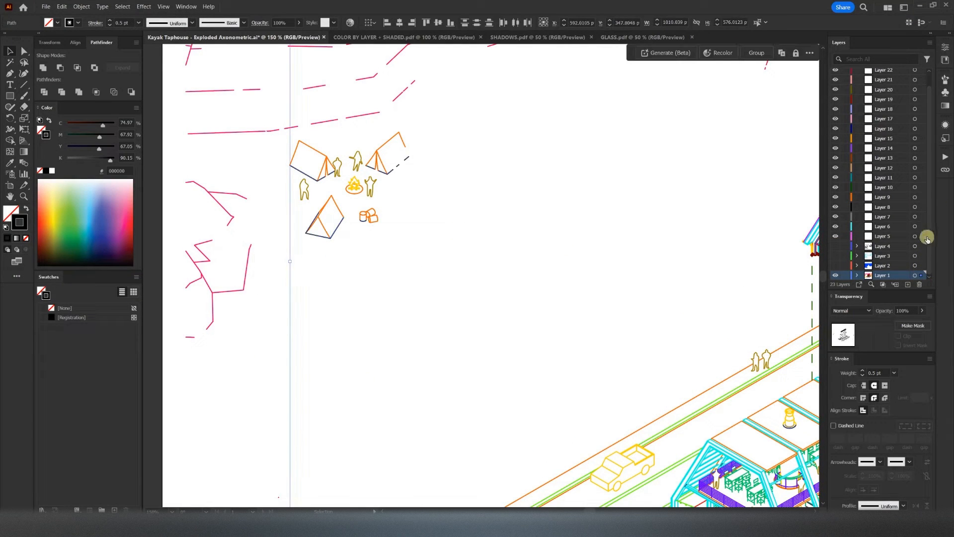
left_click(836, 236)
Step: Transfer the orange lines to Layer 6 and the dark yellow people outlines to Layer 7, hiding both layers
left_click(923, 227)
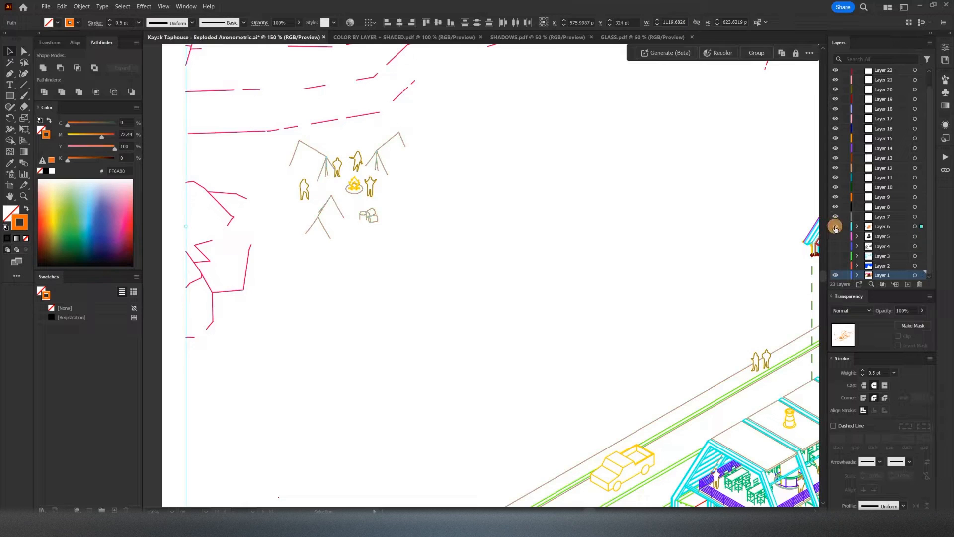
left_click(836, 227)
left_click(922, 277)
left_click(835, 217)
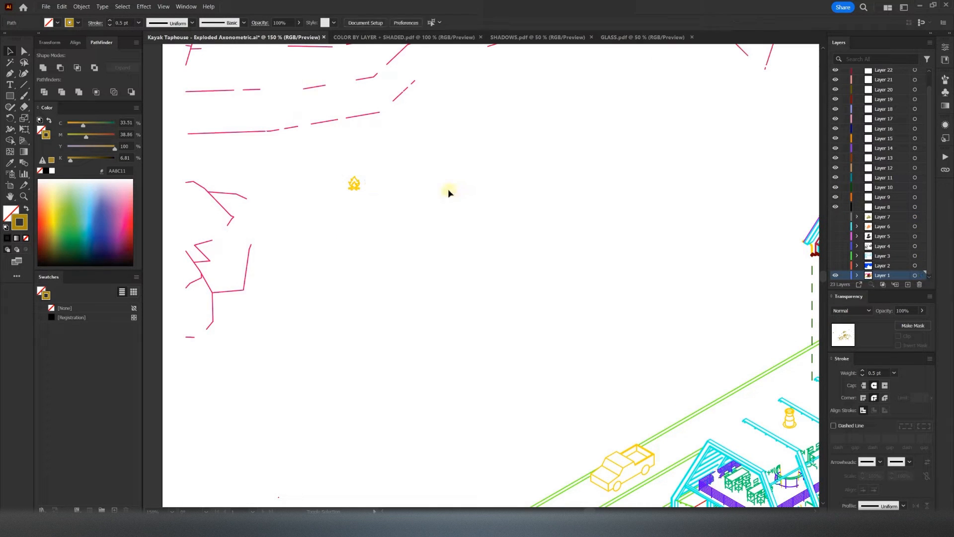
Step: Transfer the bright yellow lines to Layer 8 and the pink terrain lines to Layer 9, hiding both layers
left_click(916, 207)
left_click(835, 206)
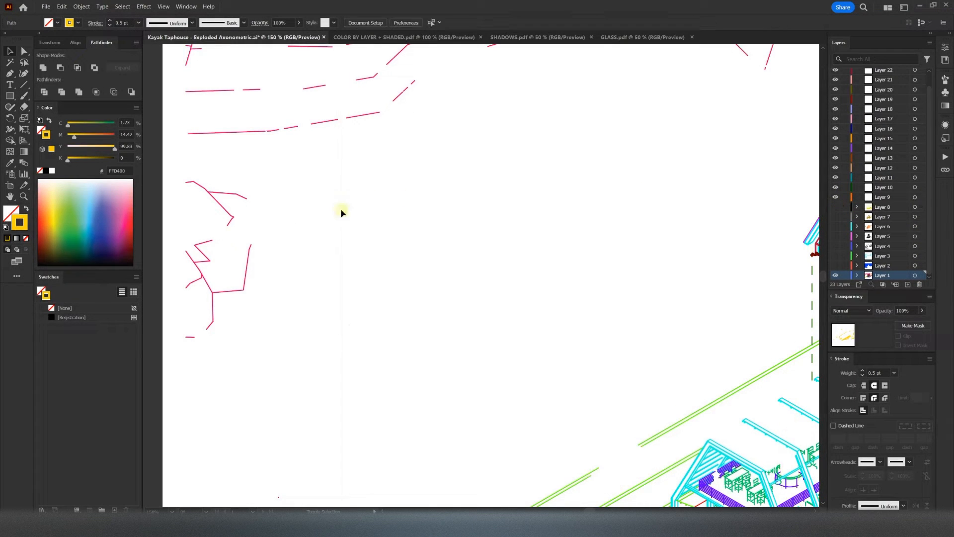
left_click(922, 276)
left_click(836, 196)
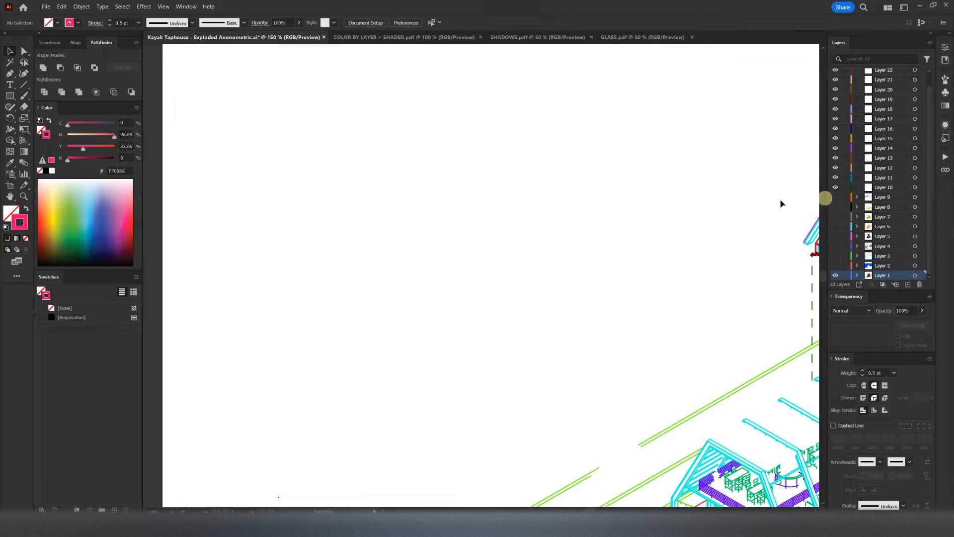
Step: Select all bright green road and site lines, transfer them to Layer 10 and hide that layer
scroll(475, 279, "down", 4, "alt")
scroll(409, 323, "up", 3, "alt")
left_click(408, 325)
left_click(927, 277)
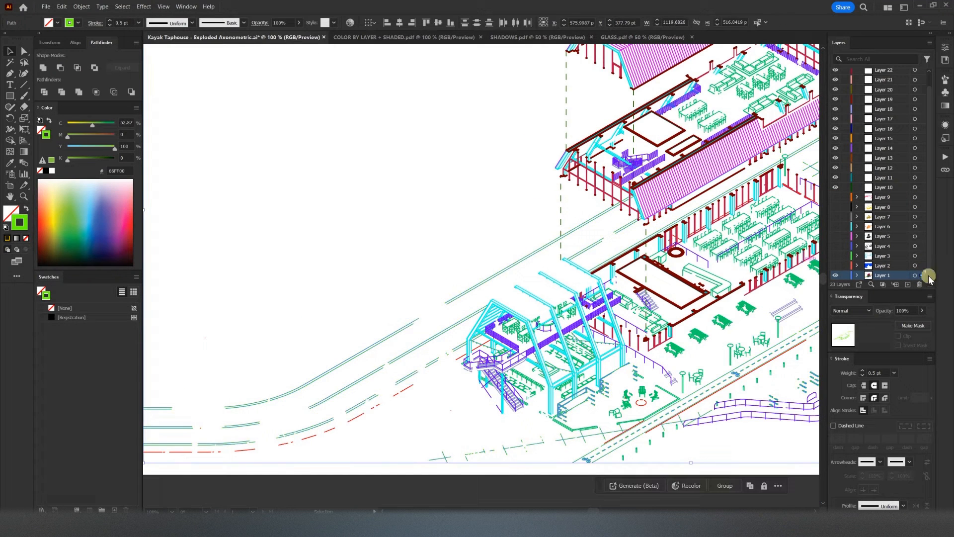
left_click_drag(923, 192, 922, 188)
left_click(836, 187)
Step: Select every path with the red stroke, transfer the paths to Layer 11 and hide that layer
left_click(410, 387)
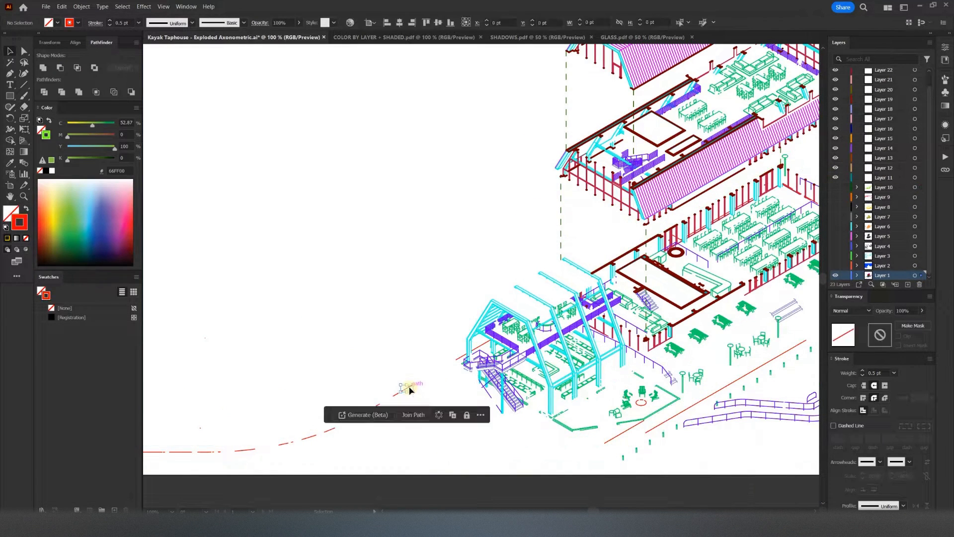
key("ctrl+6")
left_click(836, 178)
Step: Transfer the purple railings to Layer 12 and the green furniture lines to Layer 13, hiding both layers
scroll(280, 288, "right", 5)
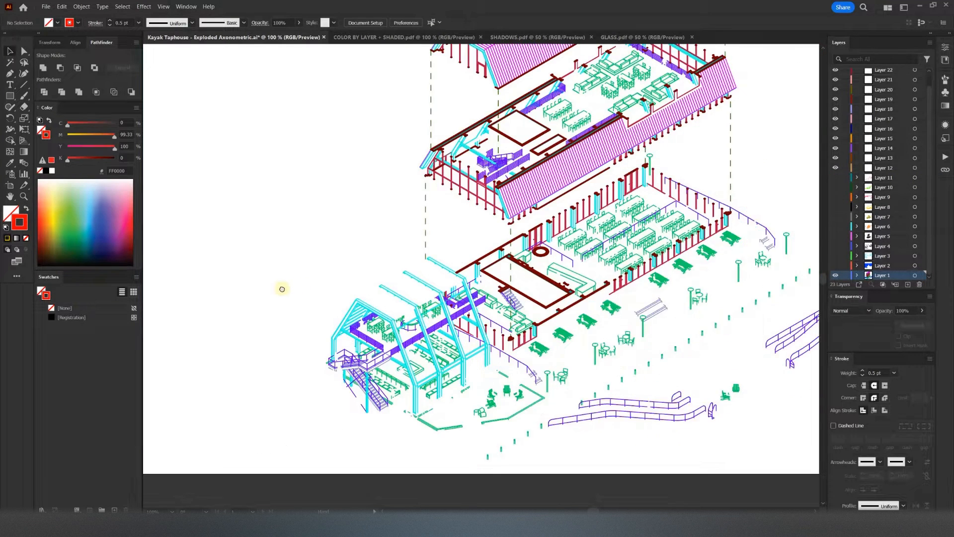
left_click(586, 411)
left_click_drag(923, 275, 916, 159)
left_click(836, 167)
left_click(483, 413)
left_click(920, 276)
left_click(835, 158)
Step: Transfer the crimson mullions to Layer 14 and the cyan structure lines to Layer 15, hiding both layers
left_click(662, 192)
left_click(835, 149)
left_click(605, 177)
left_click_drag(920, 275, 920, 128)
left_click(835, 138)
Step: Transfer the stair lines to Layer 16 and the dashed vertical guide lines to Layer 17, hiding both layers
left_click(332, 397)
left_click(836, 128)
left_click_drag(569, 207, 526, 275)
left_click(561, 223)
left_click_drag(920, 275, 920, 119)
left_click(836, 119)
Step: Distribute the remaining magenta roof lines, dark red outlines and teal fills onto Layers 18 to 21 and hide those layers
left_click(522, 219)
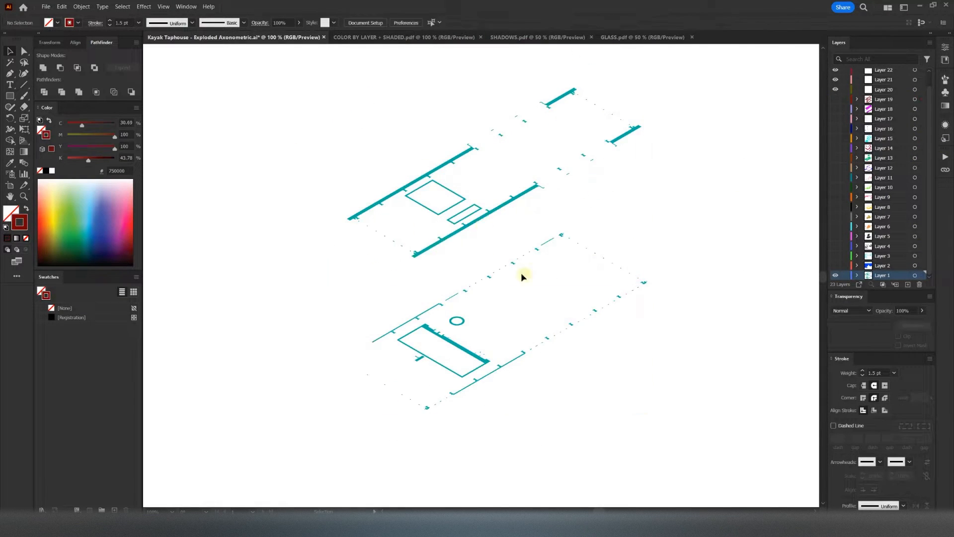
left_click(548, 241)
left_click_drag(921, 275, 920, 79)
left_click(835, 90)
left_click(512, 199)
left_click(835, 80)
Step: Show Layer 2, rename it LINES - TREE and widen the layer list so the full names fit
key("ctrl+minus")
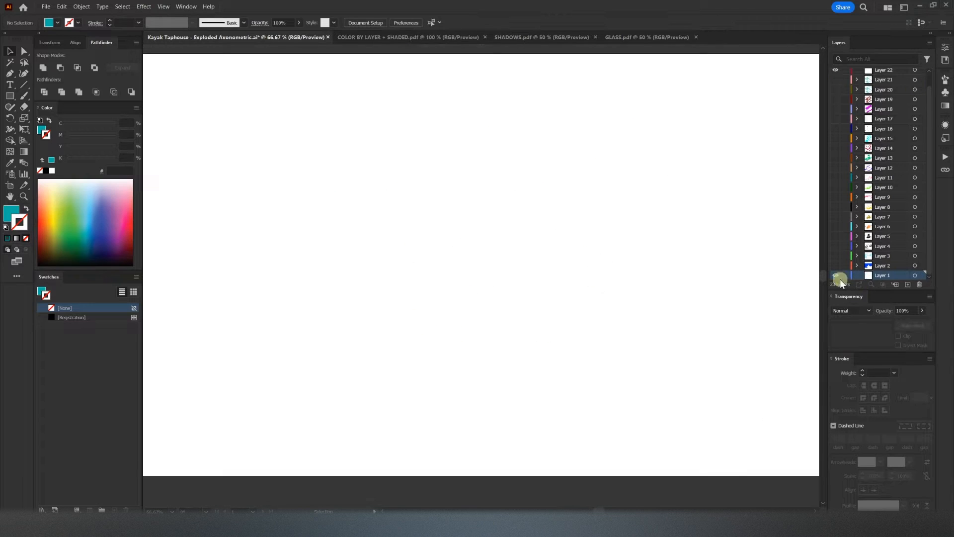
left_click_drag(836, 275, 836, 266)
key("ctrl+minus")
double_click(878, 265)
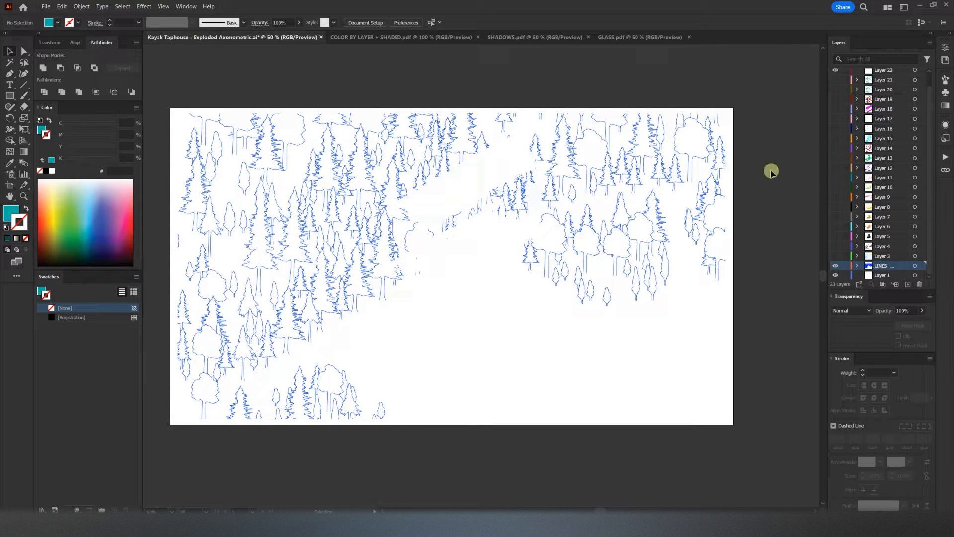
left_click_drag(827, 216, 790, 220)
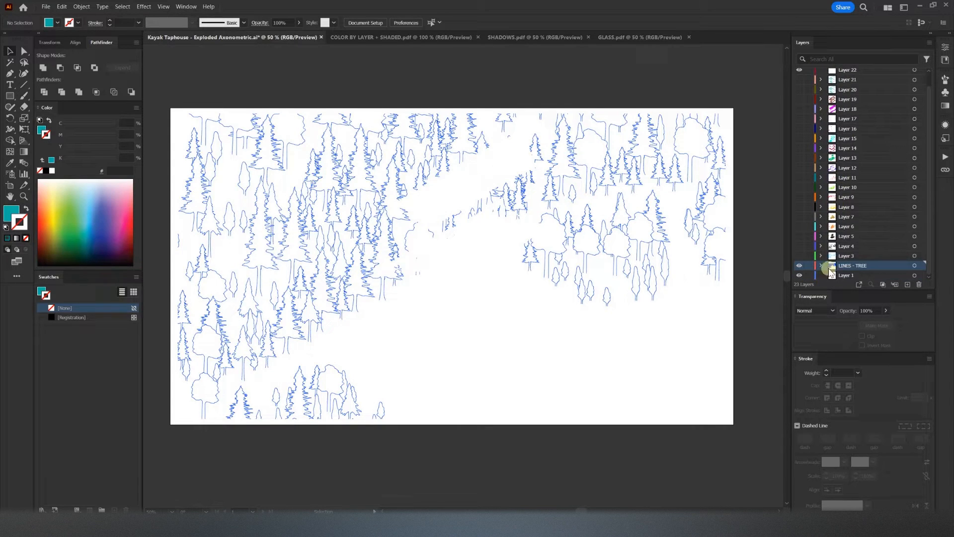
Step: Show Layer 3 and rename it LINES - TREE DETAIL
left_click(799, 256)
double_click(848, 256)
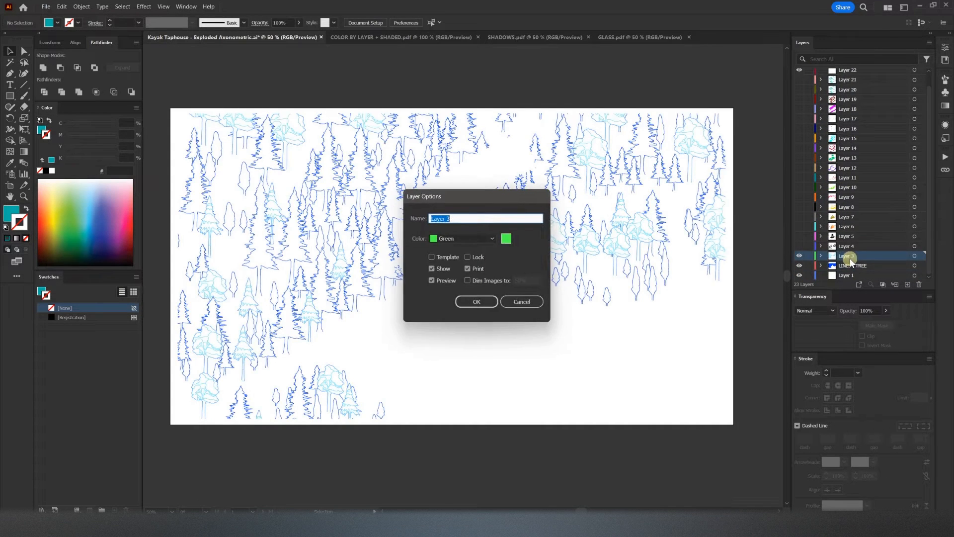
type("LINES - TREE DETAIL")
key("Return")
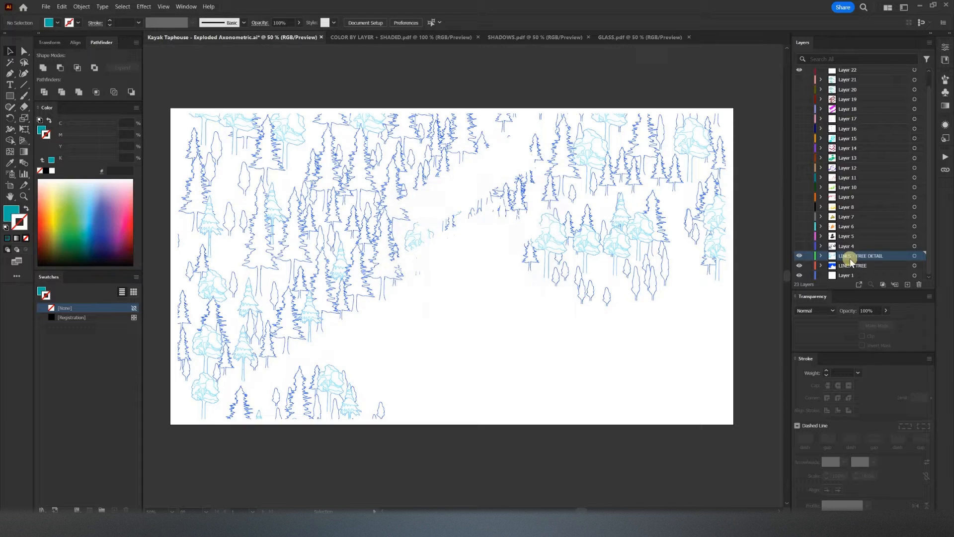
Step: Hide both tree layers, show Layer 4 and rename it LINES - BUSH
left_click(800, 266)
left_click(799, 256)
left_click(799, 246)
double_click(849, 246)
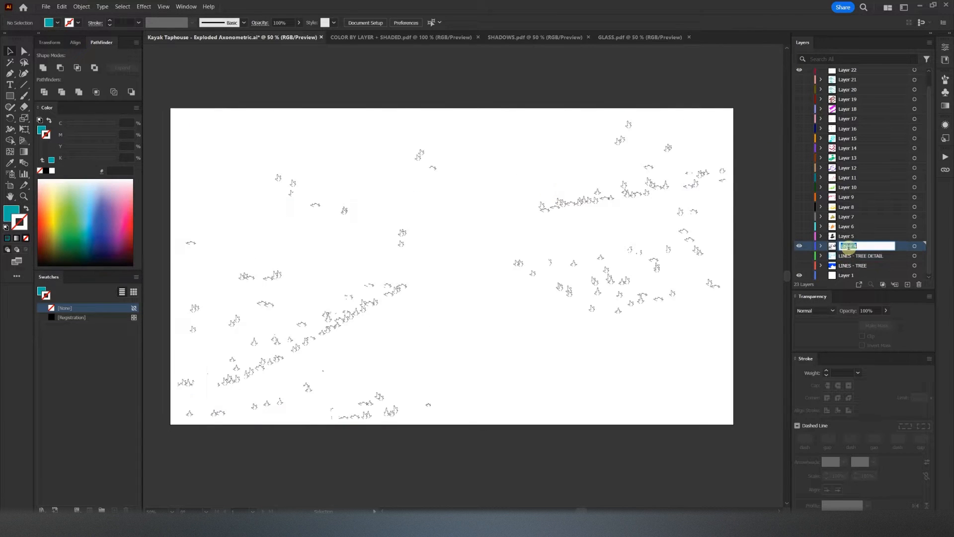
type("LINES - BUSH")
key("Return")
Step: Hide the bush layer, show Layer 5 and rename it LINES - BLACK PROFILE
left_click(800, 246)
left_click(800, 236)
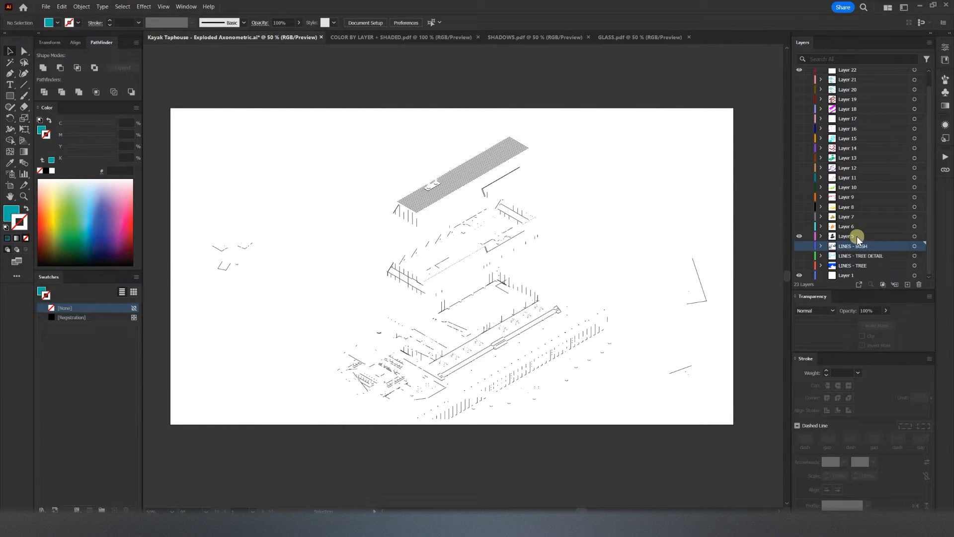
scroll(514, 282, "up", 1, "alt")
double_click(852, 236)
type("LINES")
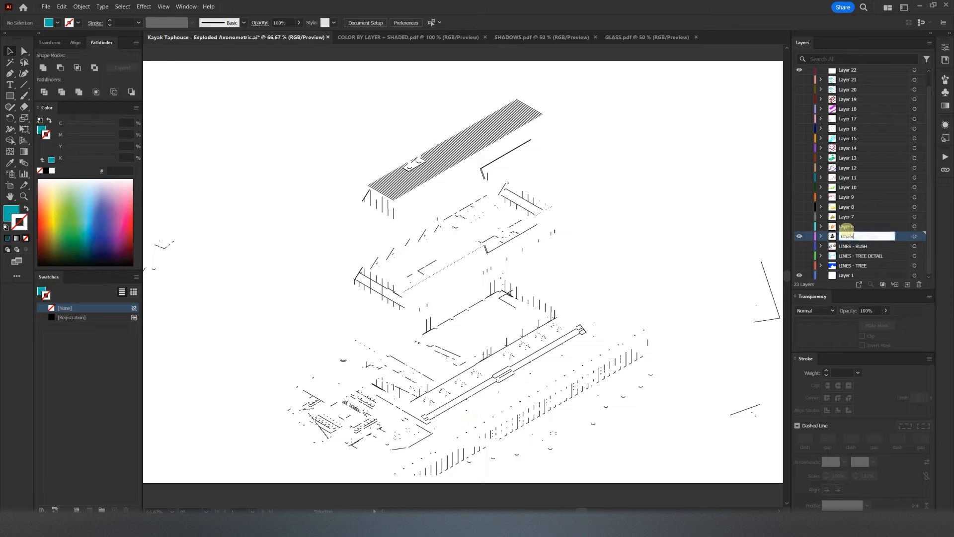
type(" - BLACK PROFILE")
key("Return")
Step: Hide the black profile layer, show Layer 6 and rename it LINES - GENERIC 1
left_click(799, 236)
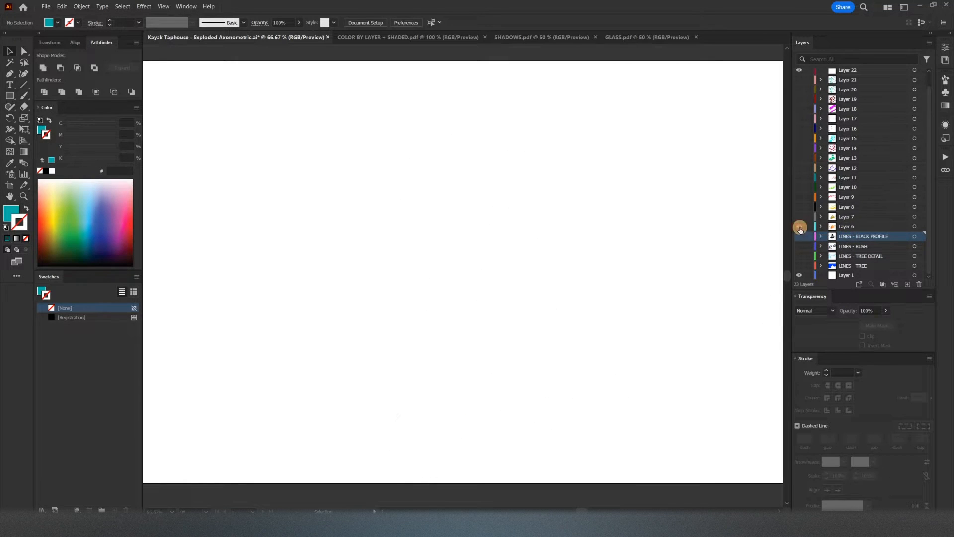
left_click(799, 226)
double_click(849, 226)
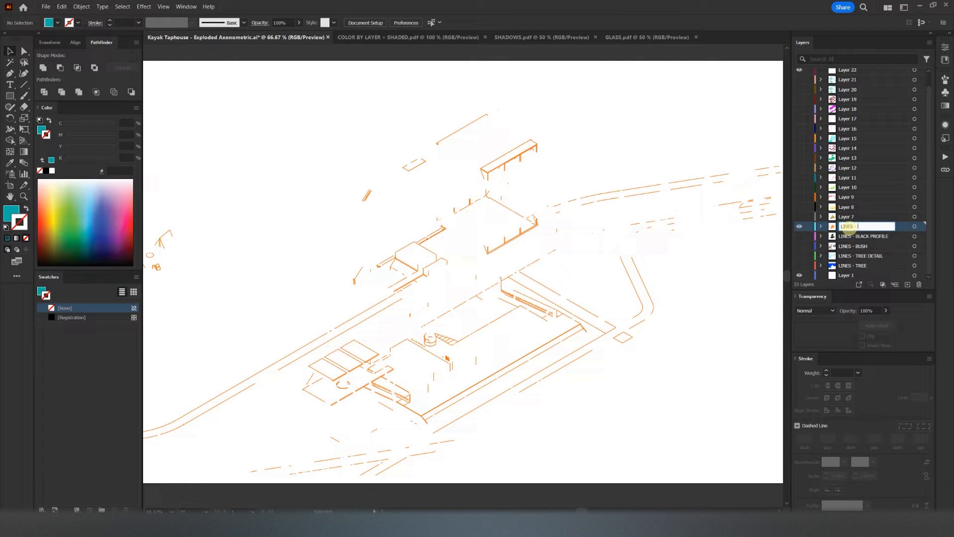
type("LINES - SECO")
key("BackSpace")
key("BackSpace")
key("BackSpace")
key("BackSpace")
type("GENERIC 1")
key("Return")
Step: Hide the GENERIC 1 layer, show Layer 7 and rename it LINES - PEOPLE
left_click(799, 227)
left_click(799, 217)
double_click(853, 216)
type("LINES - PEOPLE")
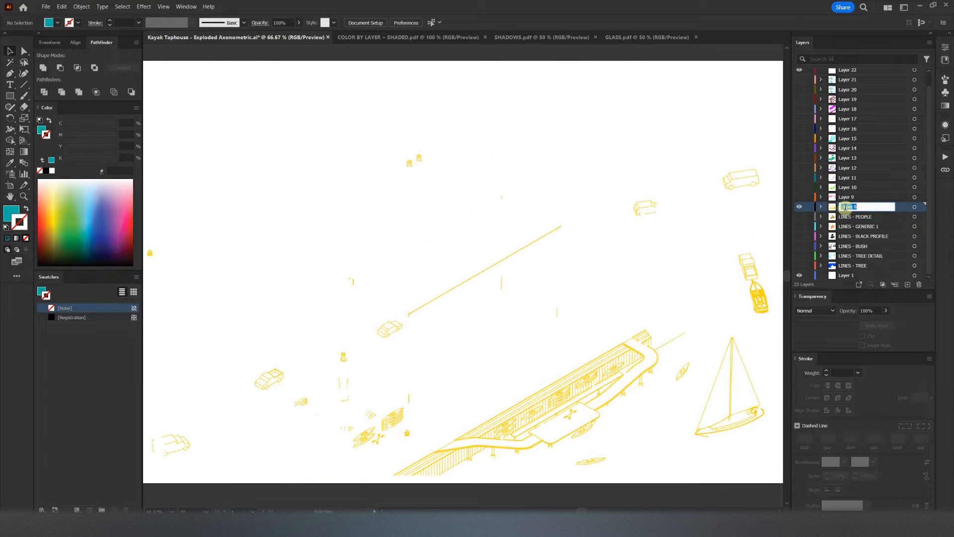
Step: Rename Layer 8 as LINES - GENERIC 2 and place it directly above LINES - GENERIC 1
type("IC 2")
key("Return")
left_click_drag(854, 209, 853, 223)
Step: Hide the GENERIC 2 layer, show Layer 9 and rename it LINES - TOPO
left_click(800, 217)
left_click(799, 197)
double_click(847, 198)
type("LINES - TOPO")
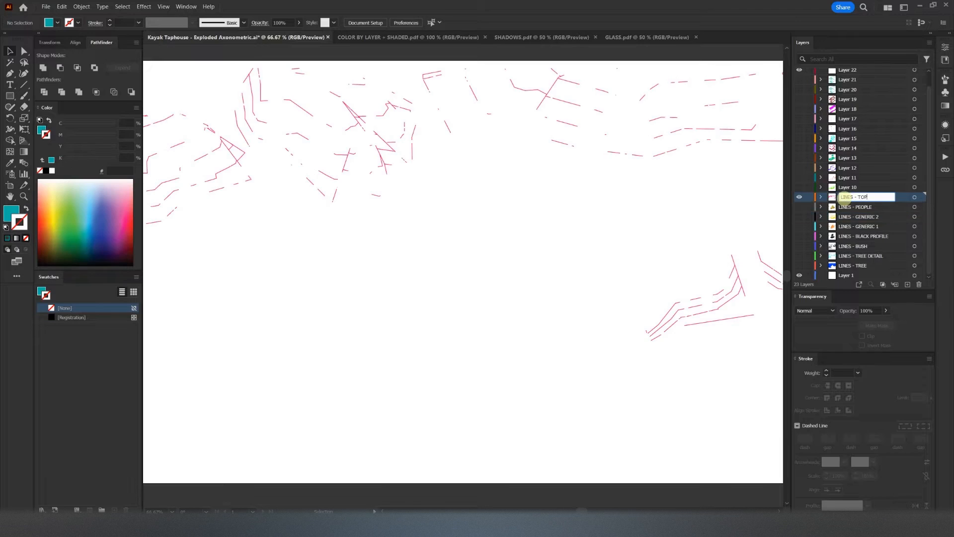
key("Return")
Step: Rename Layer 10 as LINES - GENERIC 3 and place it directly above LINES - GENERIC 2
double_click(854, 187)
type("LINES - GENERIC 3")
key("Return")
left_click_drag(854, 187, 854, 212)
Step: Isolate Layer 11, rename it LINES - GENERIC 4 and place it directly above LINES - GENERIC 3
left_click(799, 178)
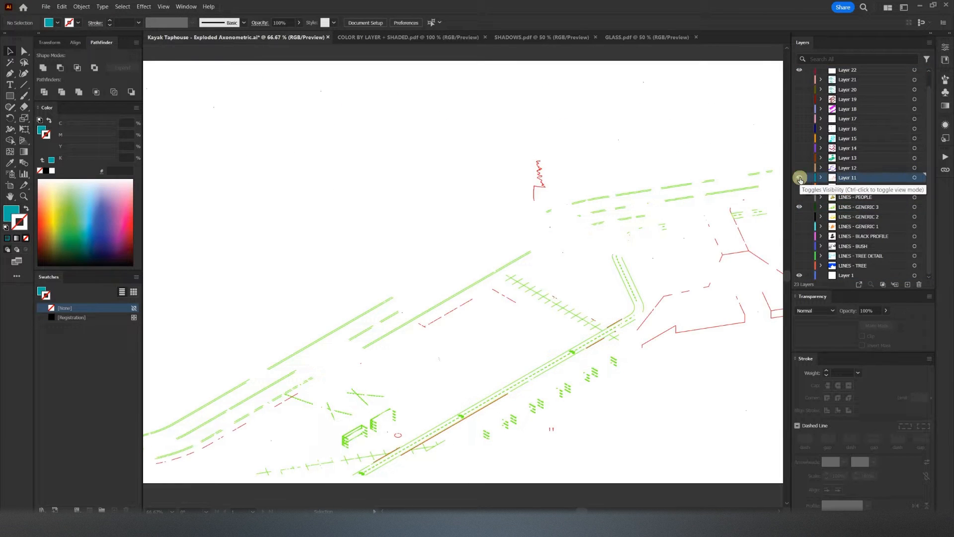
left_click(799, 207)
left_click(851, 178)
double_click(850, 177)
type("LINES - GENERIC 4")
key("Return")
left_click_drag(851, 178, 851, 202)
Step: Isolate Layers 12 and 13 in turn and rename them LINES - RAIL and LINES - FURNITURE
left_click(800, 167)
left_click(800, 197)
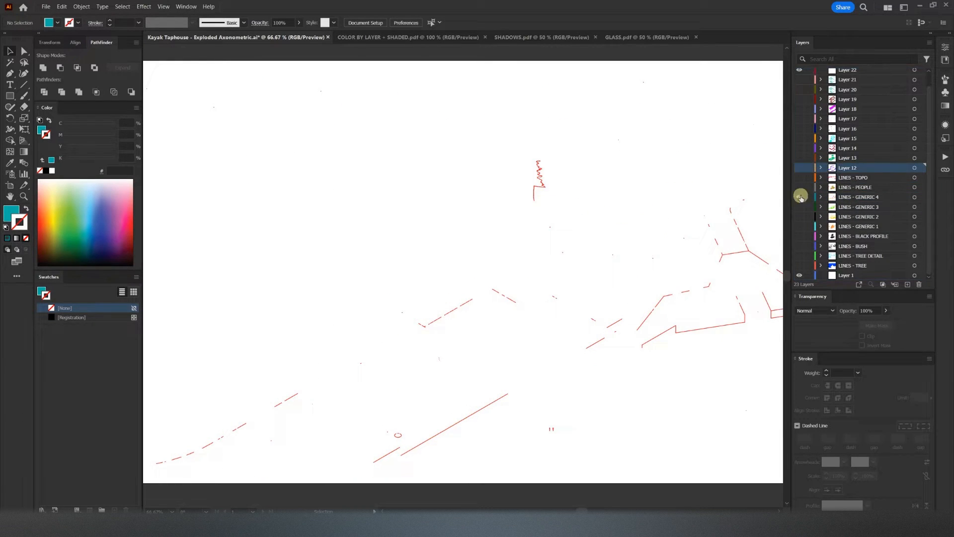
double_click(847, 167)
type("LINES - RAIL")
left_click(799, 168)
left_click(800, 158)
double_click(848, 158)
type("LINES - FURNITURE")
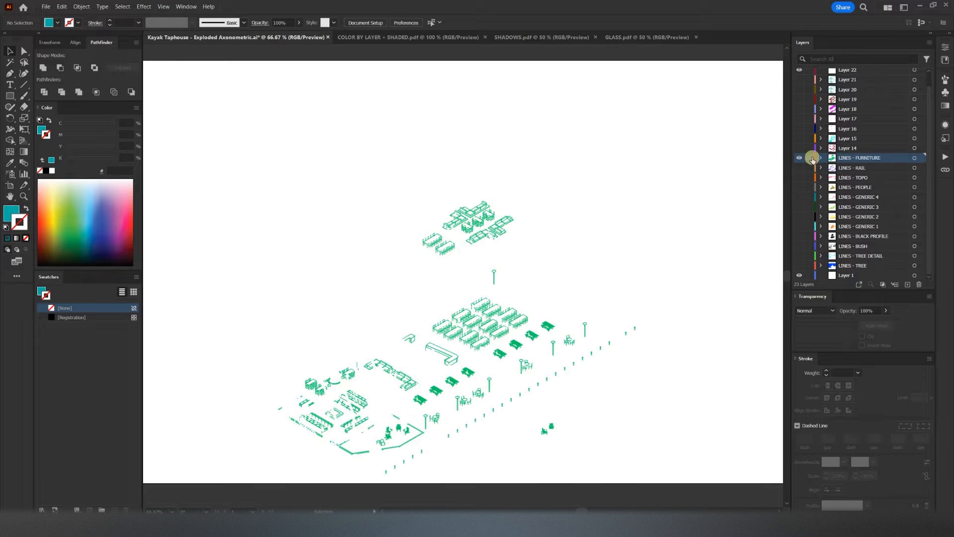
Step: Isolate Layers 14 and 15 in turn and rename them LINES - MULLIONS and LINES - STRUCTURE
left_click(800, 157)
left_click(800, 148)
double_click(847, 148)
type("LINES - MULLIONS")
left_click(799, 148)
left_click(799, 138)
double_click(847, 139)
type("LINES - STRUCTURE")
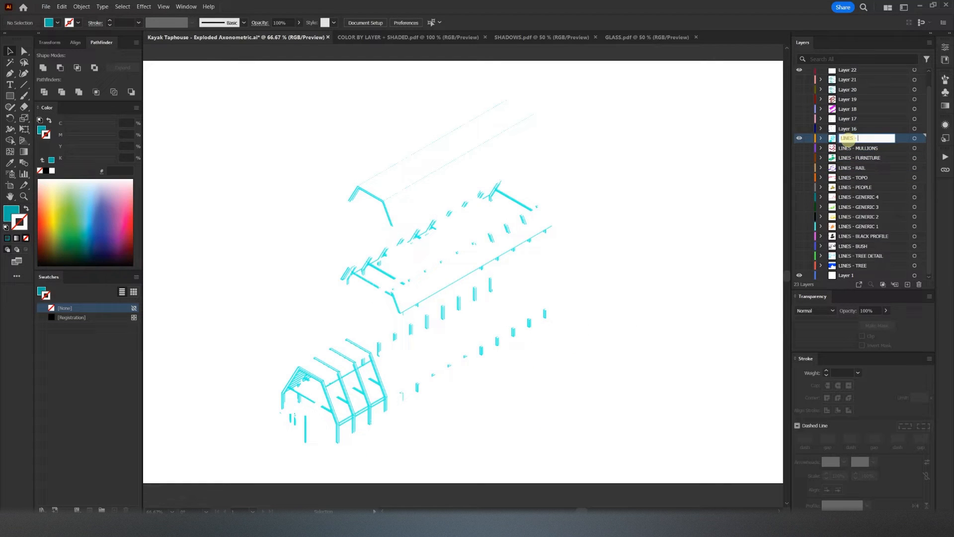
Step: Isolate Layers 16 and 17 in turn and rename them LINES - STAIRS and LINES - DASH
left_click(800, 138)
left_click(800, 128)
type("- STAIRS")
left_click(799, 128)
left_click(800, 119)
double_click(849, 119)
type("LINES - DASH")
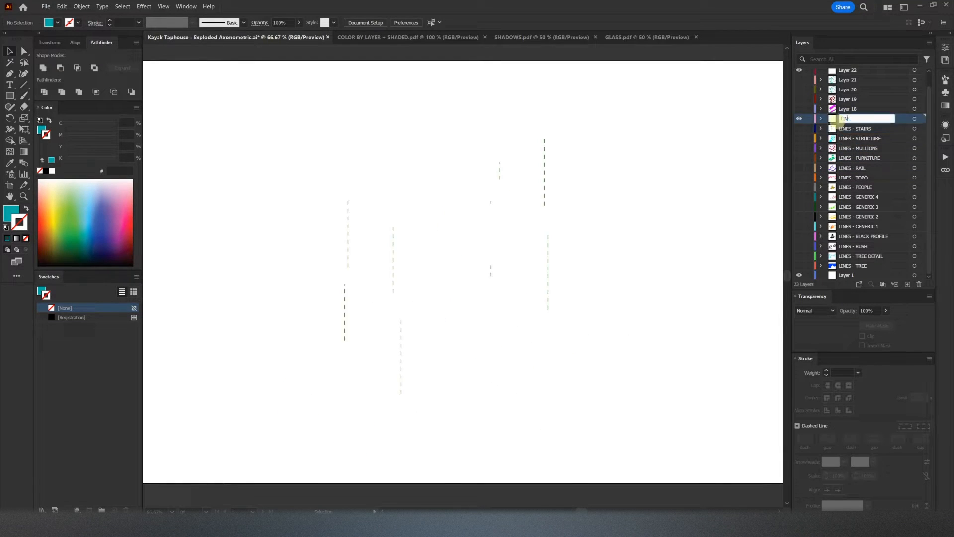
Step: Isolate Layers 18 and 19 in turn and rename them LINES - ROOF and LINES - CUT OUTLINE
left_click(799, 119)
left_click(800, 109)
double_click(849, 109)
type("LINES - ROOF")
left_click(799, 109)
left_click(800, 99)
double_click(848, 99)
type("LINES")
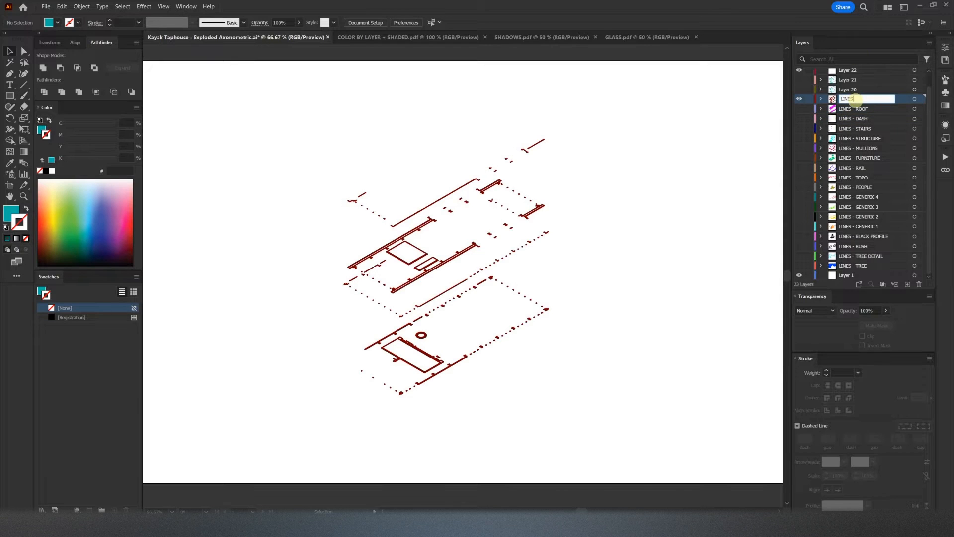
type(" - CUT OUTLINE")
Step: Hide the cut outline layer, delete Layer 20, then show Layer 21 and rename it FILL - CUT
left_click(800, 99)
left_click(799, 90)
left_click_drag(847, 89, 920, 284)
left_click(800, 90)
double_click(853, 89)
type("FILL - CUT")
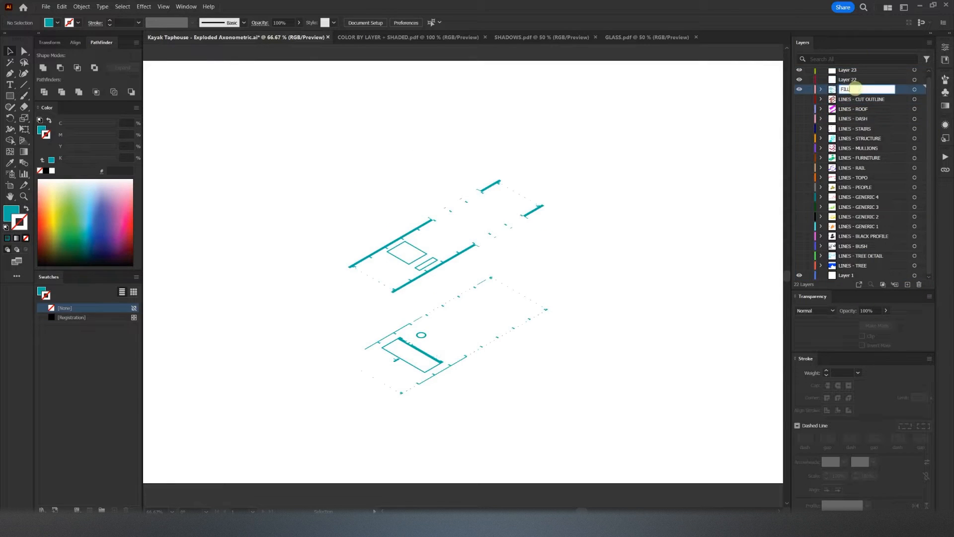
Step: Delete the empty Layers 22, 23 and 1, and make all the named layers visible
left_click(860, 69)
left_click(860, 79, "shift")
left_click_drag(859, 79, 919, 284)
left_click_drag(799, 83, 800, 253)
left_click_drag(865, 260, 919, 283)
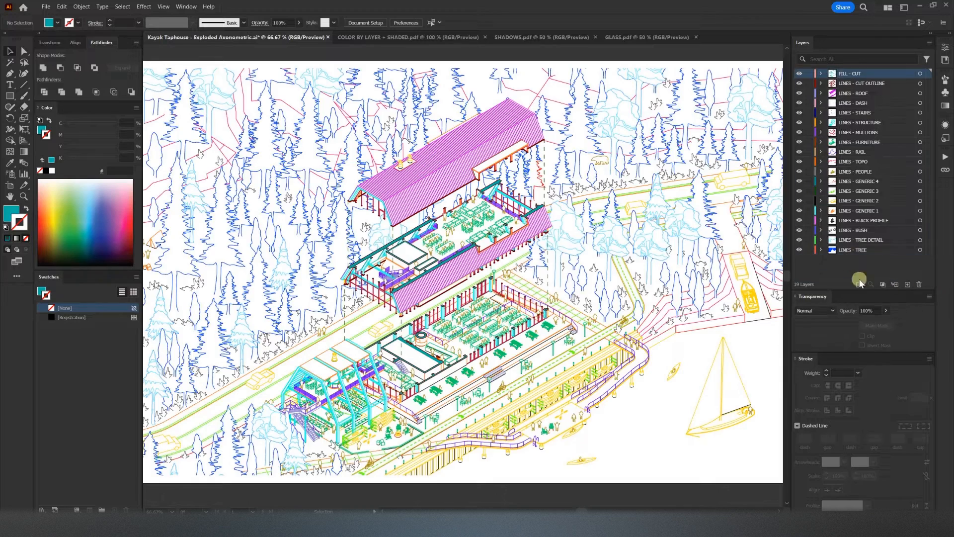
Step: Select all the line work and set its stroke color to black using the Registration swatch
key("d")
key("ctrl+minus")
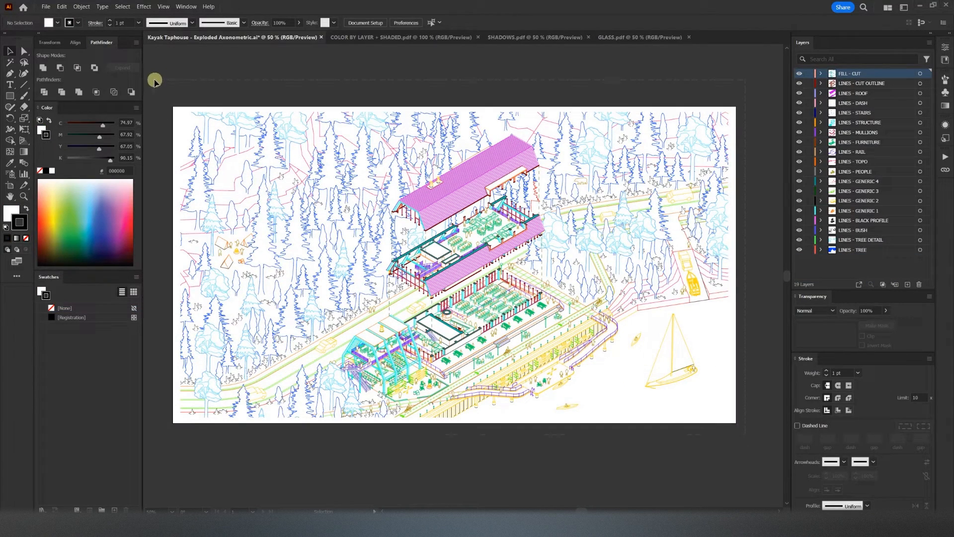
key("ctrl+a")
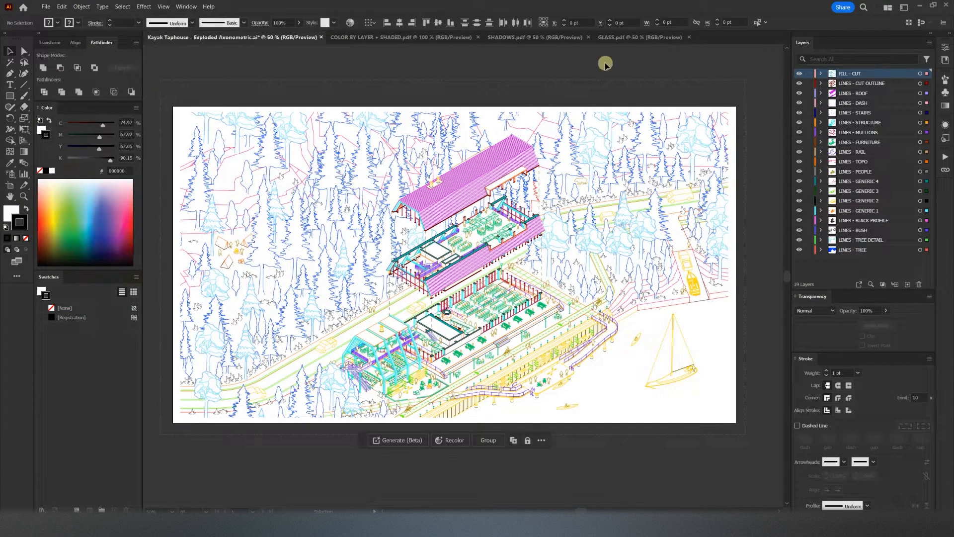
left_click(78, 23)
left_click(13, 41)
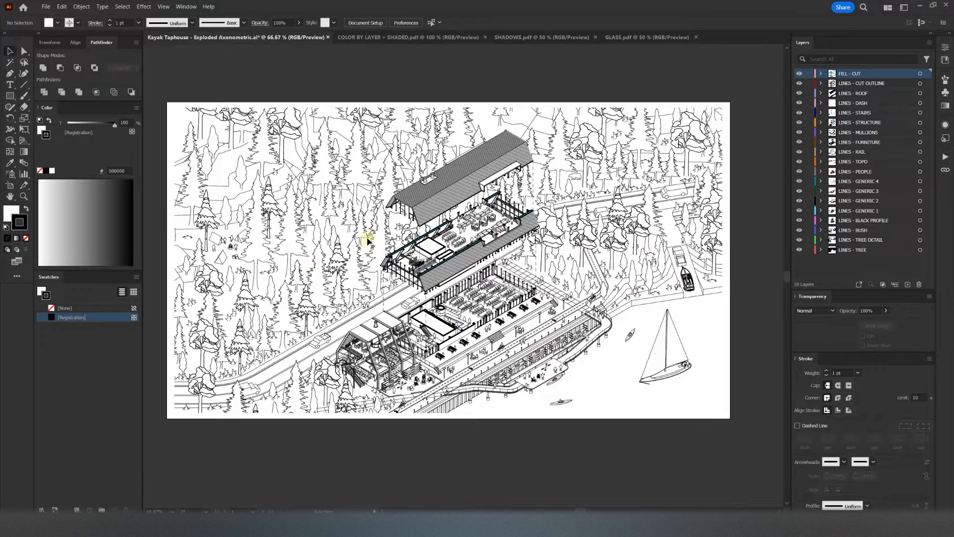
Step: Select all the artwork again and set its stroke weight to 0.1 pt
scroll(367, 241, "down", 1, "alt")
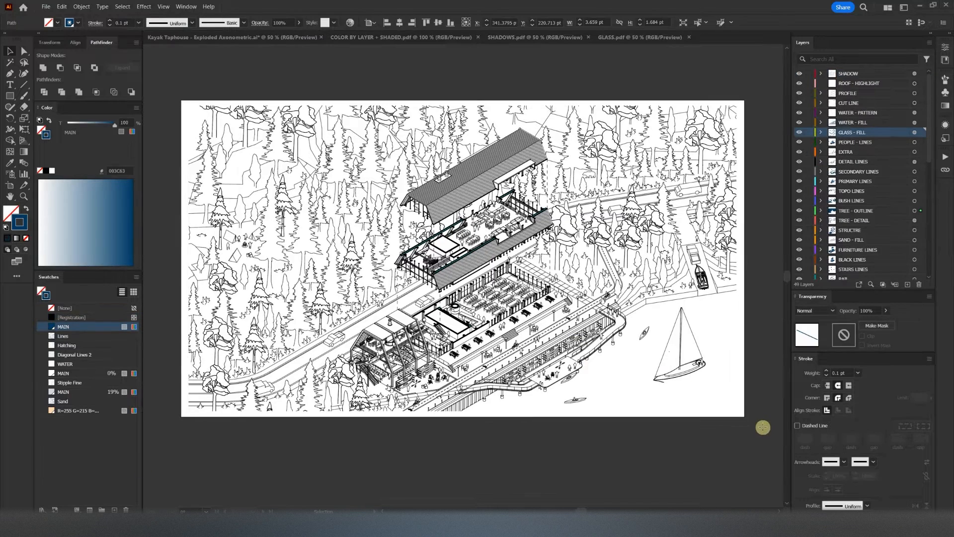
scroll(758, 423, "down", 1)
scroll(755, 421, "up", 1)
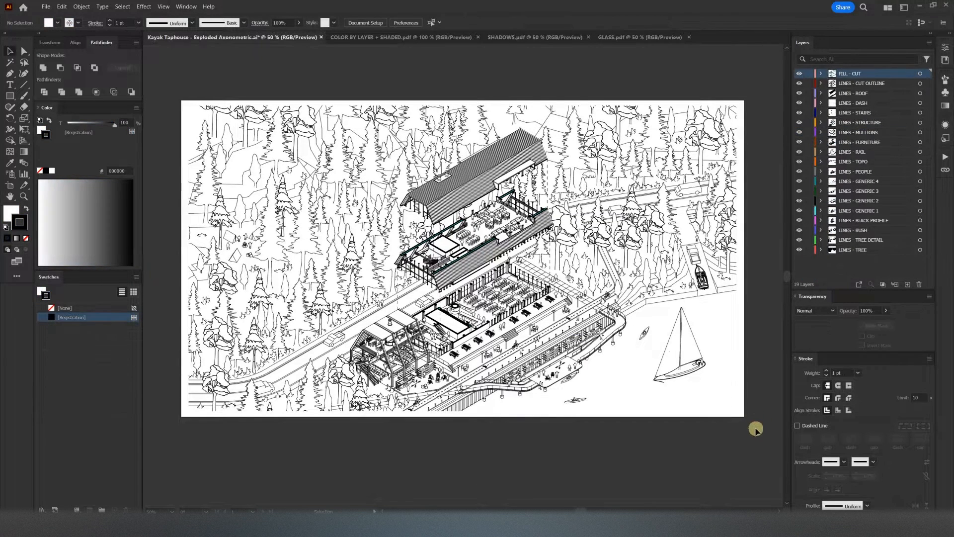
left_click_drag(756, 428, 245, 91)
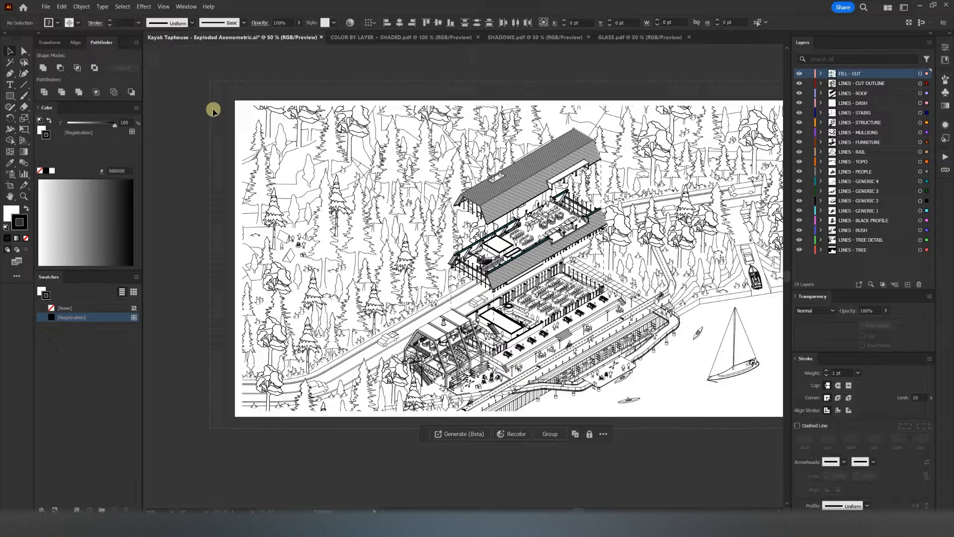
left_click_drag(213, 110, 213, 111)
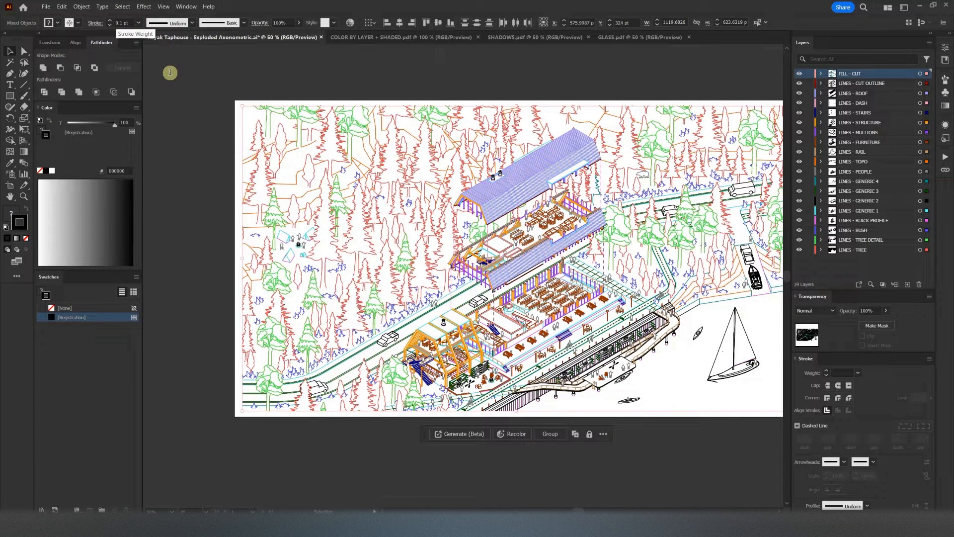
left_click(250, 276)
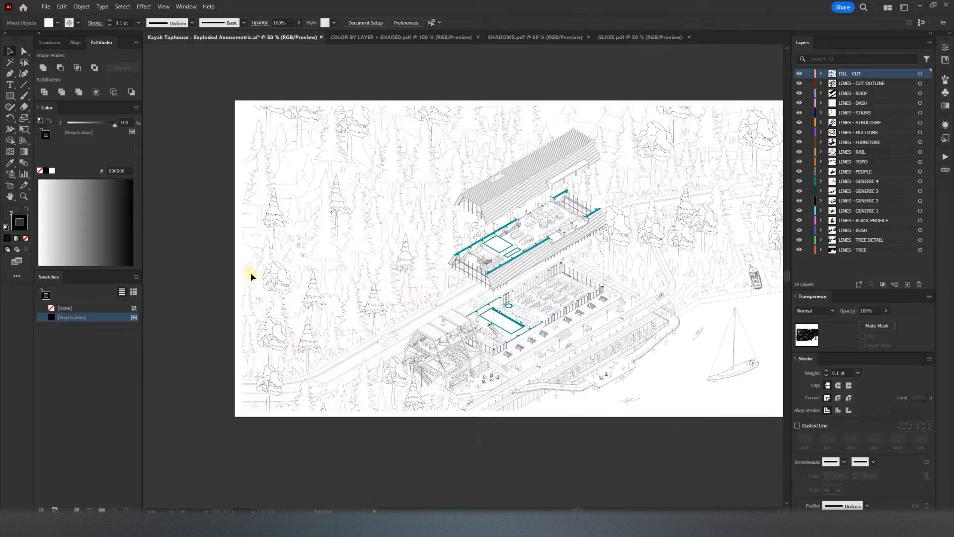
mouse_move(450, 281)
left_mouse_down()
mouse_move(407, 288)
mouse_move(407, 296)
left_mouse_up()
scroll(357, 363, "up", 1, "alt")
scroll(358, 366, "up", 1, "alt")
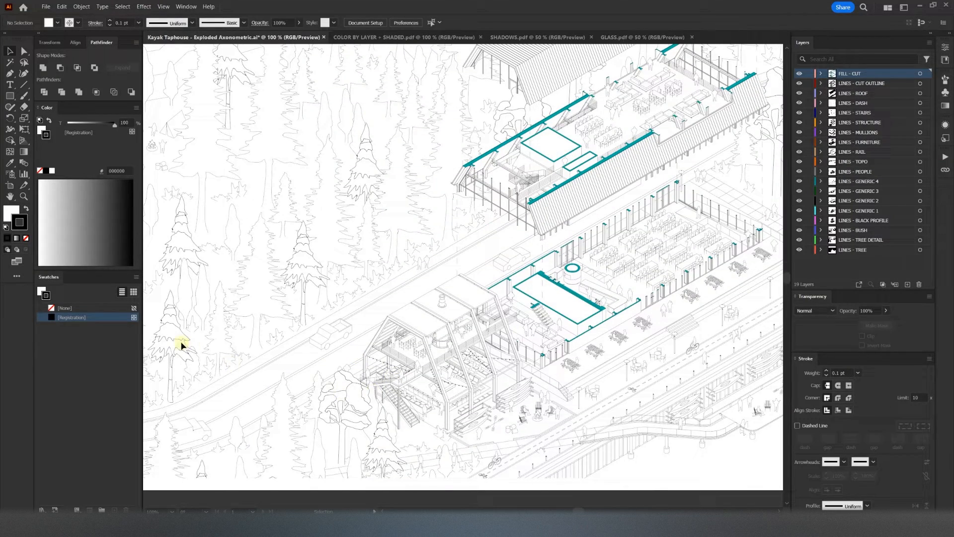
Step: Create a global process color swatch in RGB with R=0, G=60, B=100
left_click(75, 290)
left_click(84, 319)
left_click(40, 290)
left_click(114, 510)
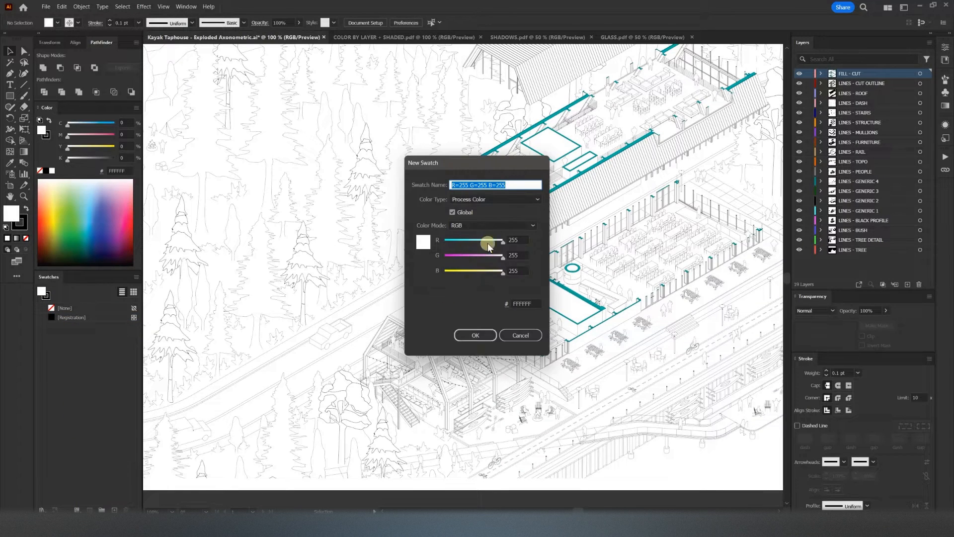
double_click(517, 240)
type("0")
double_click(520, 254)
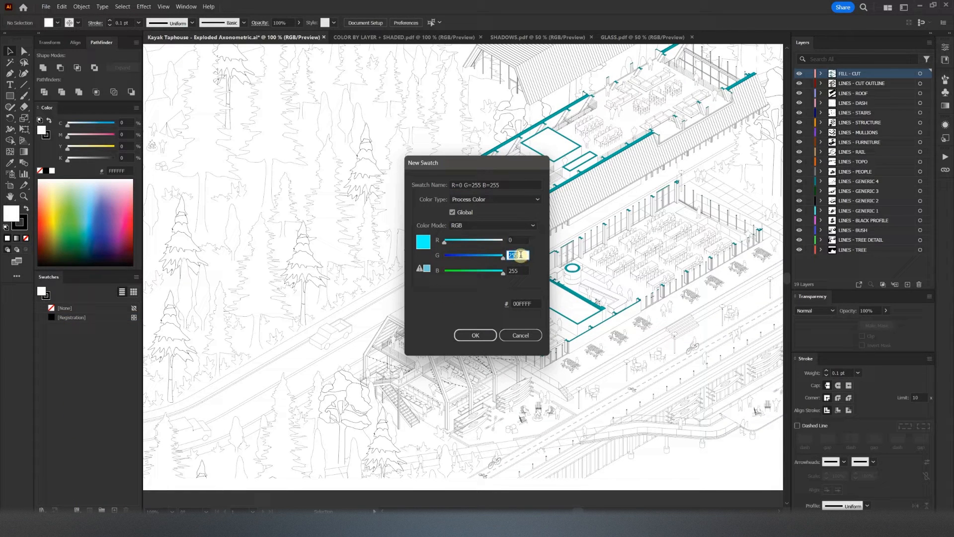
type("60")
double_click(518, 270)
type("100")
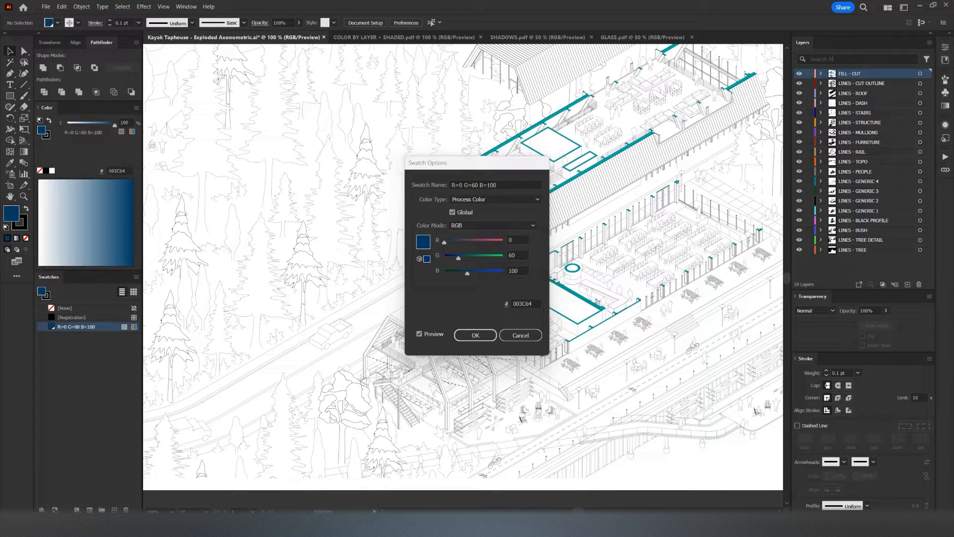
left_click(476, 335)
Step: Apply the R=0 G=60 B=100 swatch as the stroke color of all the artwork
scroll(428, 317, "down", 2, "alt")
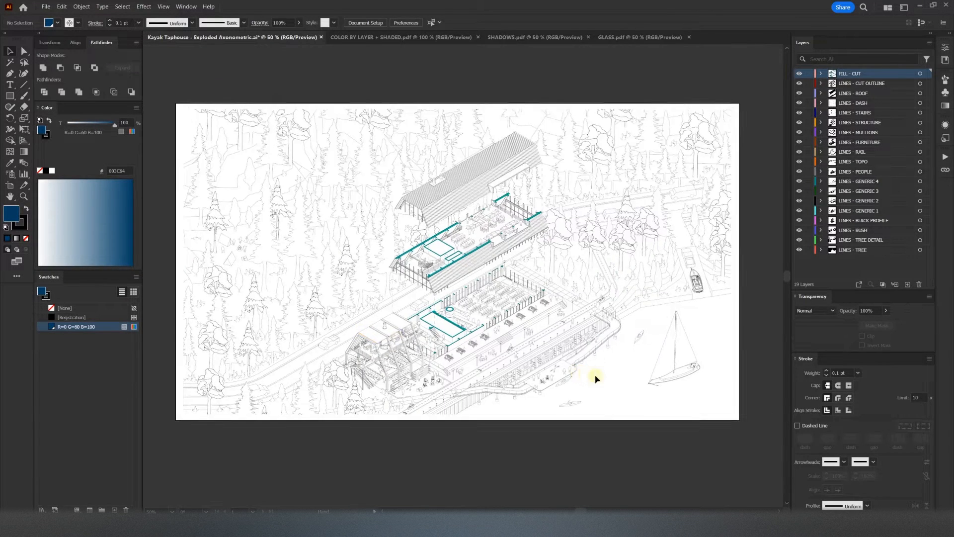
scroll(597, 379, "down", 1, "alt")
key("ctrl+a")
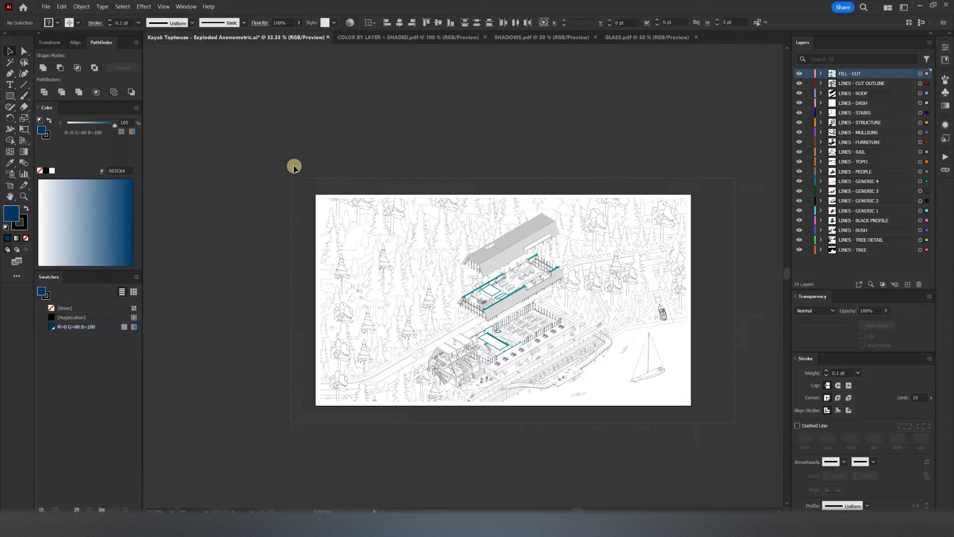
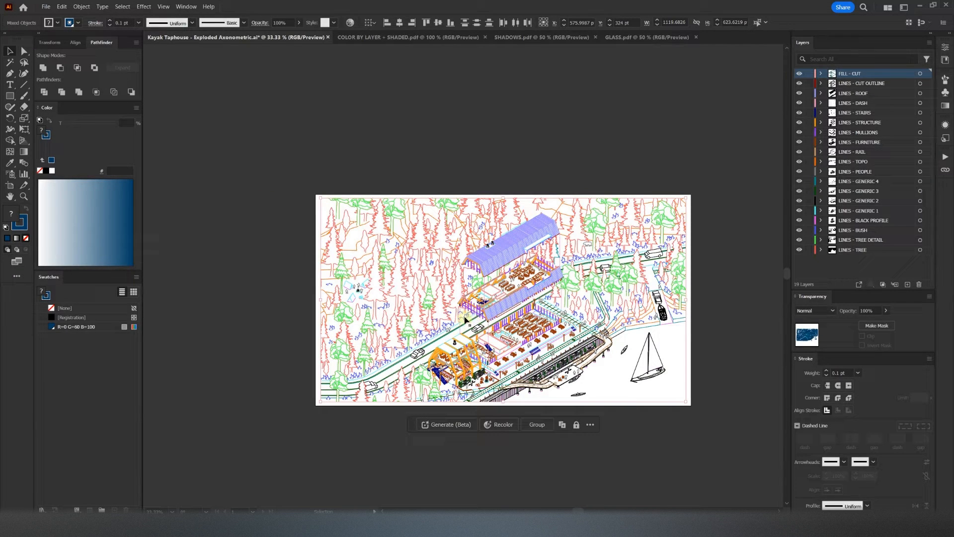
key("ctrl+shift+a")
Step: Select all the teal cut fills and set their fill color to the R=0 G=60 B=100 swatch
scroll(478, 284, "up", 8, "alt")
left_click(492, 322)
key("ctrl+6")
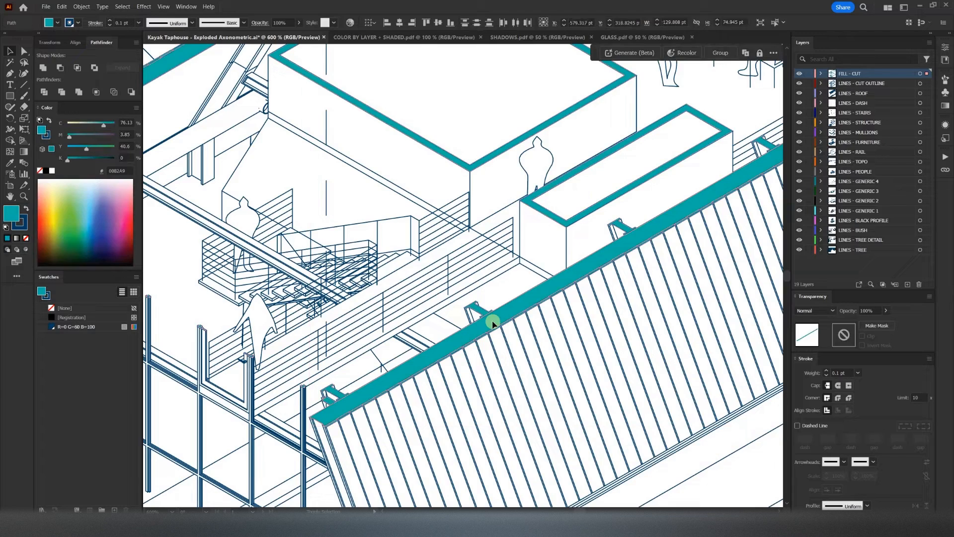
left_click(58, 22)
left_click(20, 38)
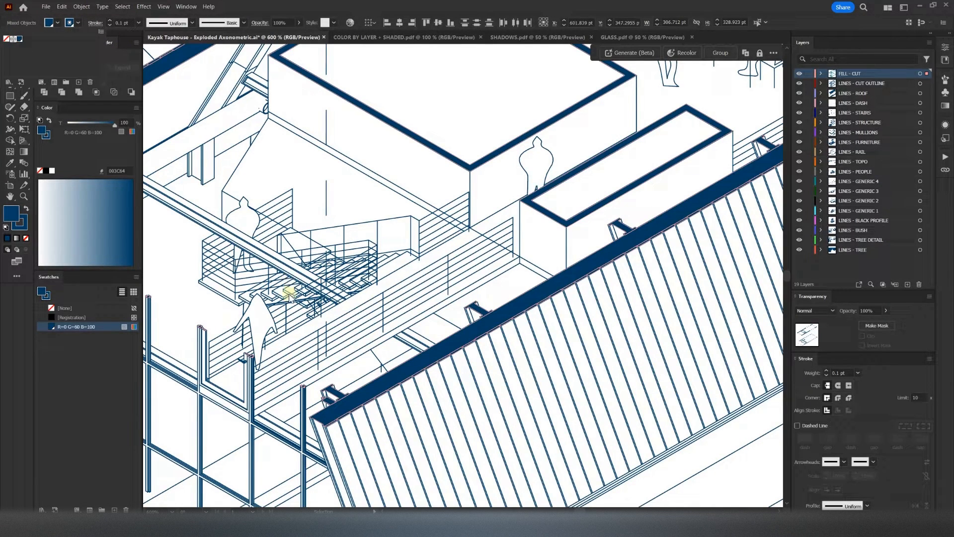
Step: Isolate the FILL - CUT layer and select a small column fill along the lower edge of the upper floor
left_click(800, 73, "alt")
left_click(448, 311)
scroll(462, 328, "down", 8, "alt")
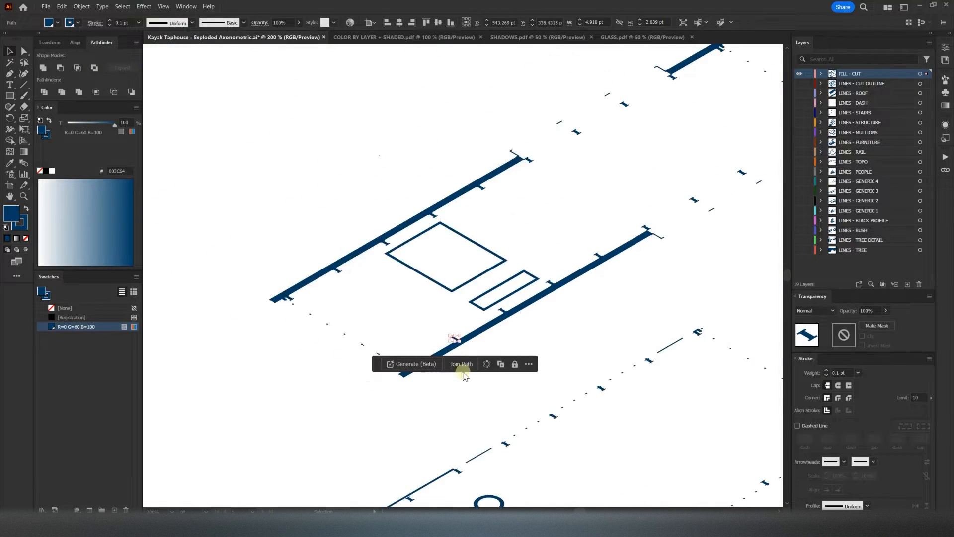
Step: Unite all the cut shapes on the FILL - CUT layer with the Pathfinder's Unite operation
left_click_drag(635, 426, 394, 213)
scroll(576, 301, "up", 1, "alt")
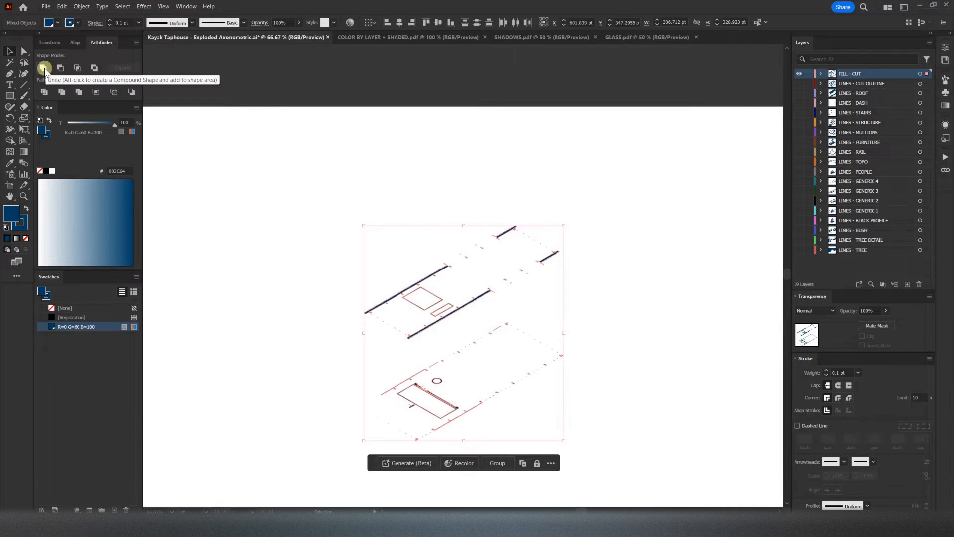
left_click(43, 68)
left_click(333, 356)
scroll(428, 323, "up", 15, "alt")
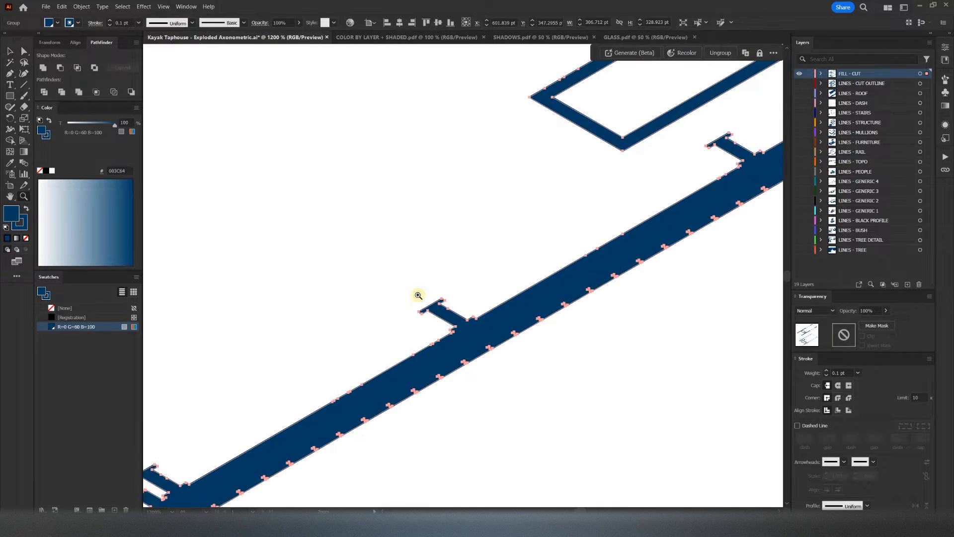
scroll(366, 308, "down", 4, "alt")
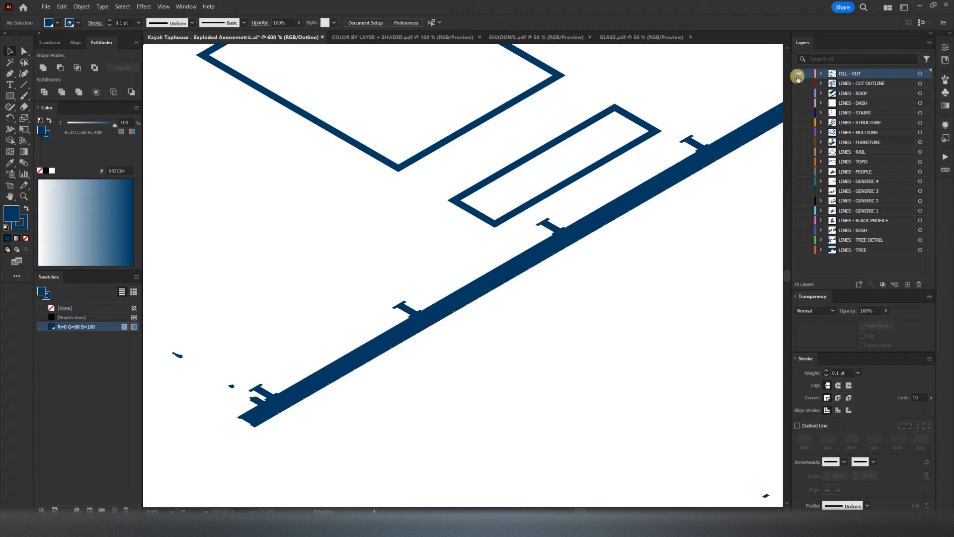
Step: Give the united cut shapes a white fill and a 0.25 pt stroke
left_click(511, 251)
left_click(68, 123)
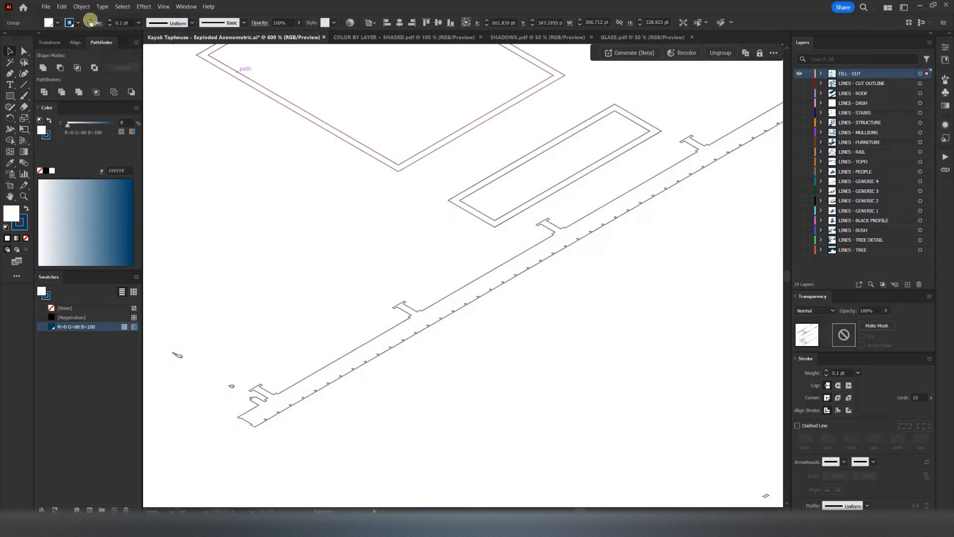
left_click(118, 21)
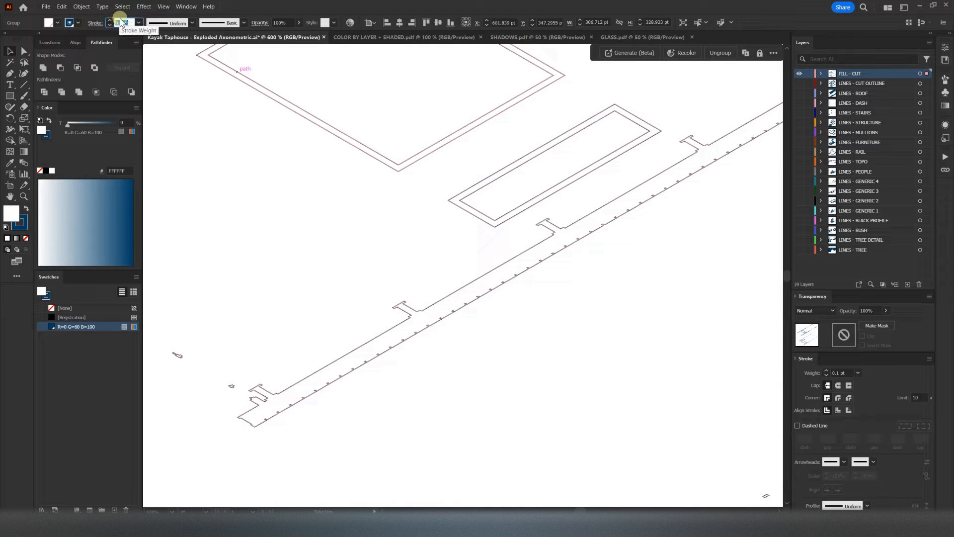
type("0.25")
key("Return")
left_click(358, 237)
Step: Show all layers and add a new layer named LINES - PROFILE above them
scroll(359, 236, "down", 4, "alt")
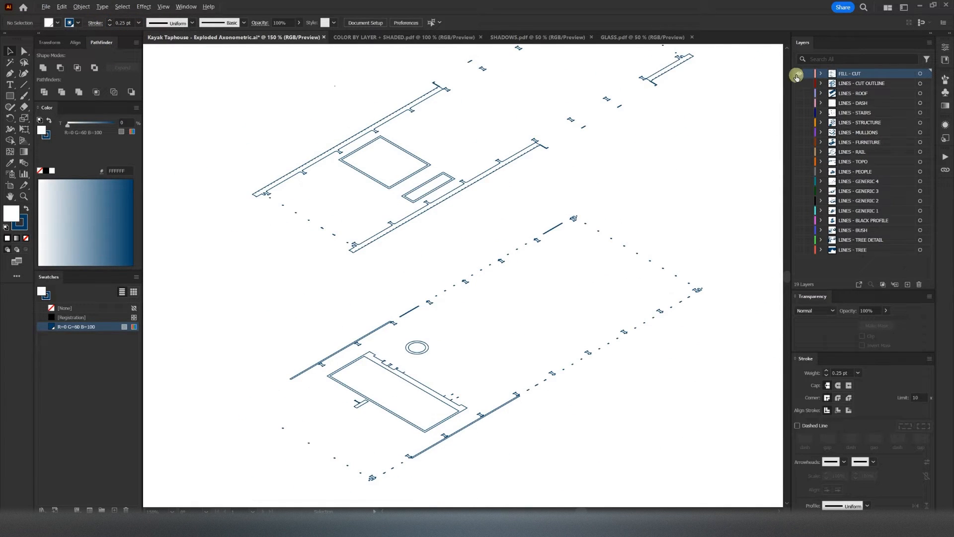
left_click(798, 74, "alt")
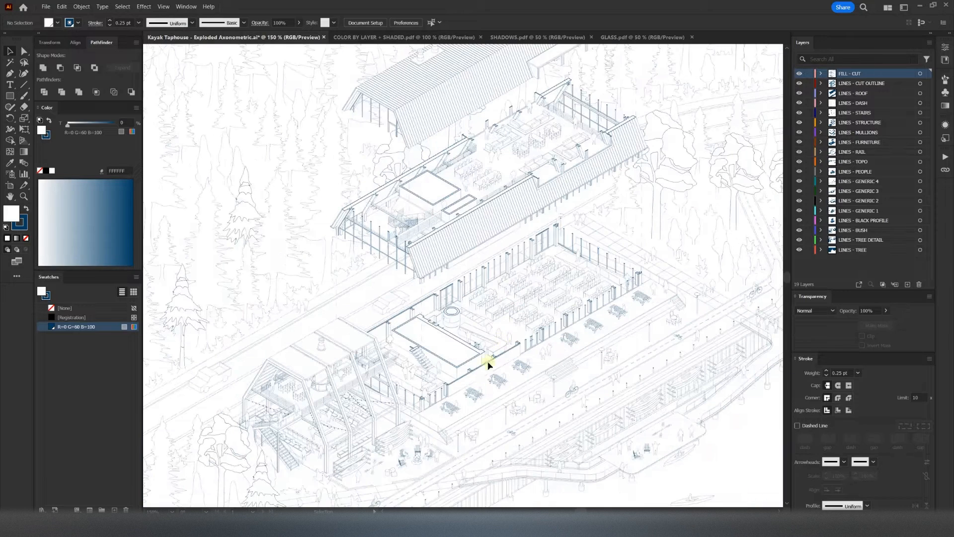
left_click(907, 284)
double_click(851, 73)
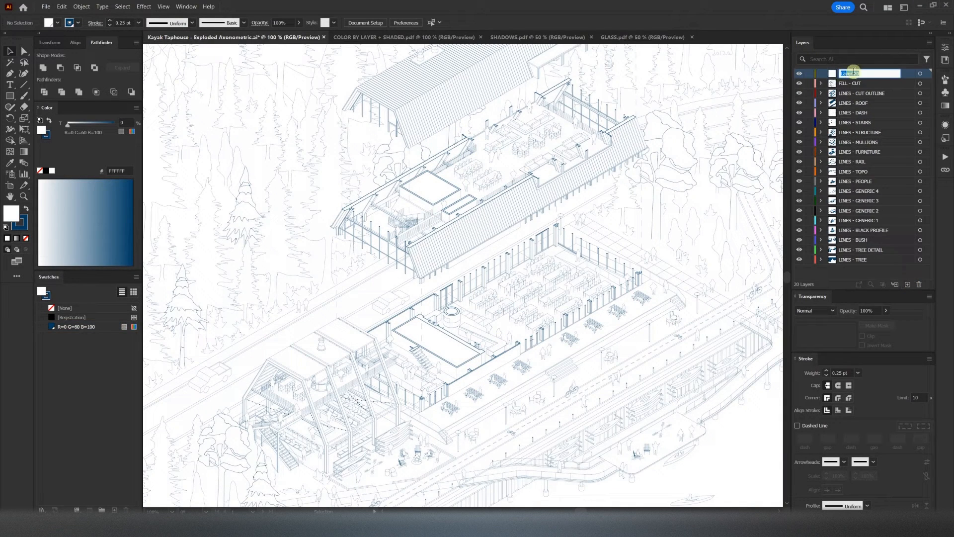
type("LINES - PROFILE")
key("Return")
Step: Lock every layer except LINES - PROFILE and prepare the Pen tool with no fill and a 1.75 pt stroke
left_click(808, 74, "alt")
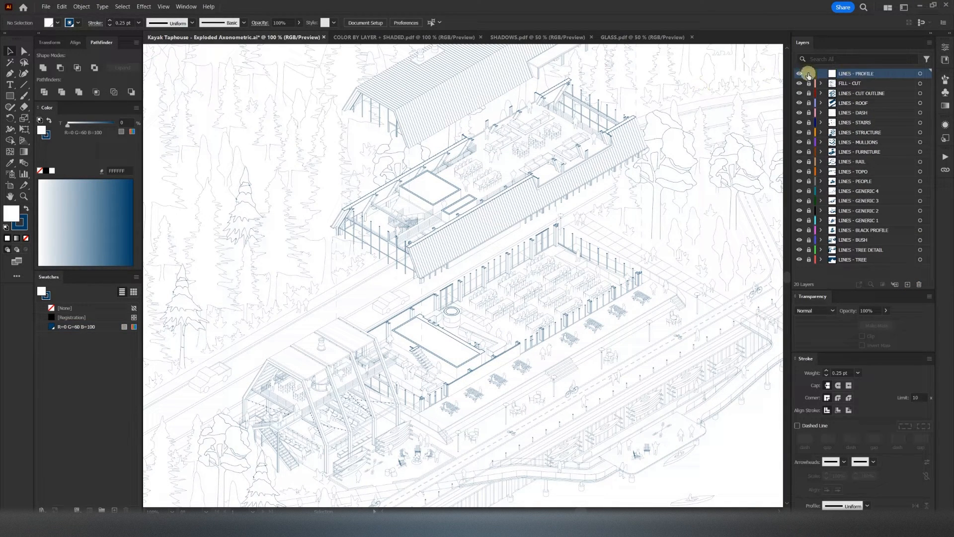
key("p")
left_click(54, 22)
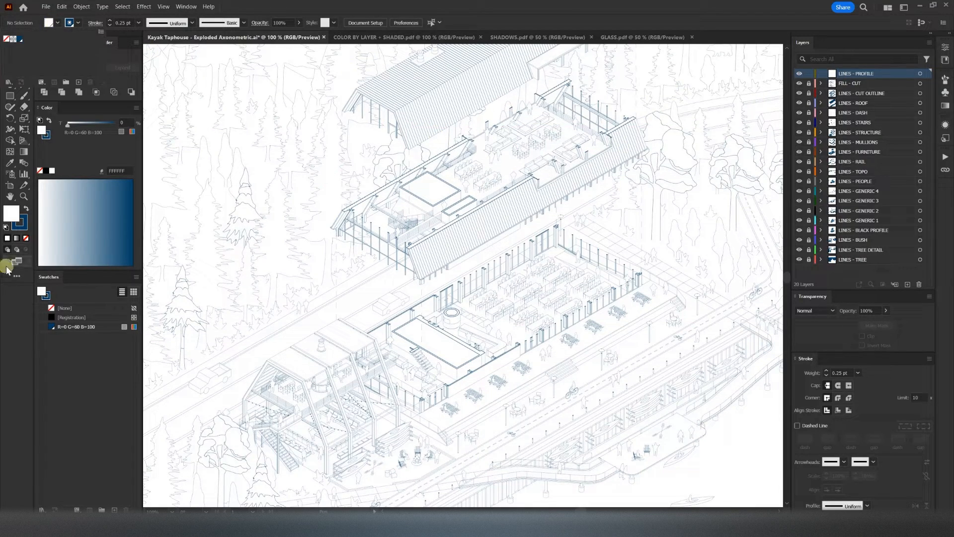
left_click(4, 41)
left_click(120, 23)
type("1")
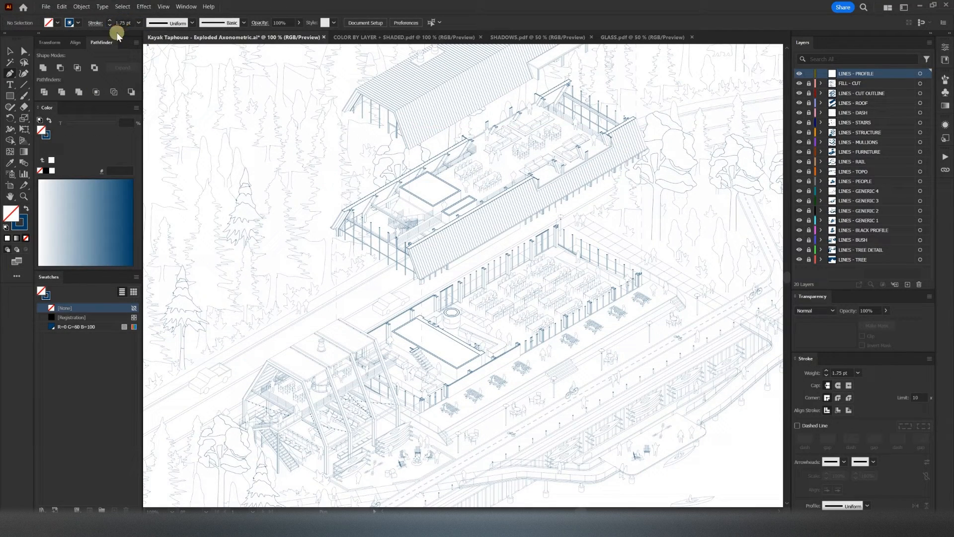
Step: Trace the lower outline of the top roof's glazed gable end with the Pen tool, from the front corner to the far eave
scroll(405, 150, "up", 10, "alt")
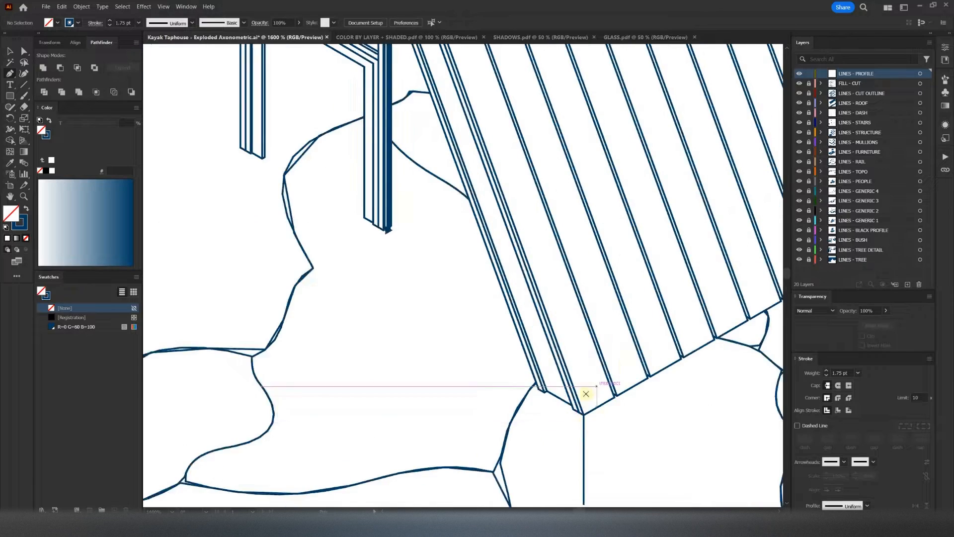
scroll(586, 397, "up", 1, "alt")
left_click(589, 421)
left_click(519, 382)
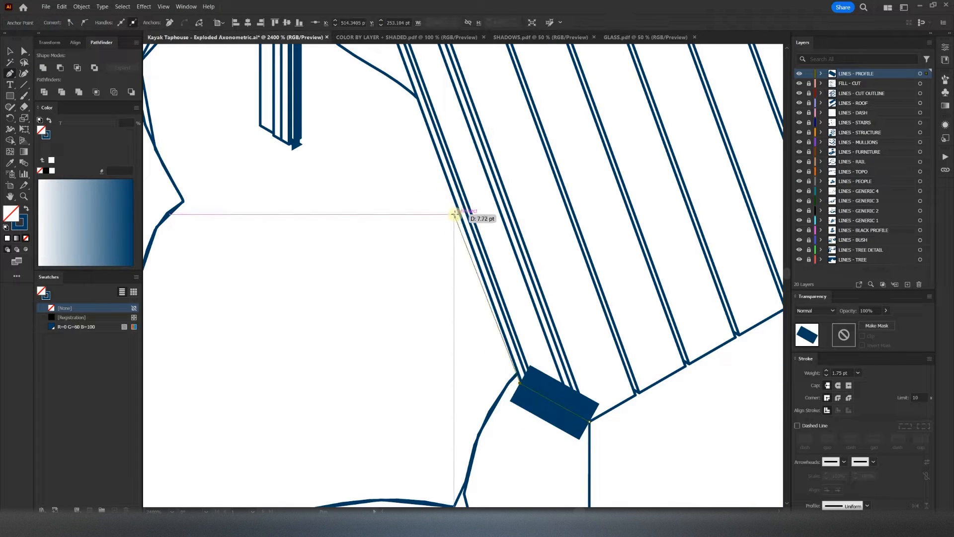
left_click(464, 224)
left_click_drag(221, 136, 427, 235)
scroll(427, 235, "down", 3, "alt")
scroll(276, 132, "up", 1, "alt")
left_click(252, 122)
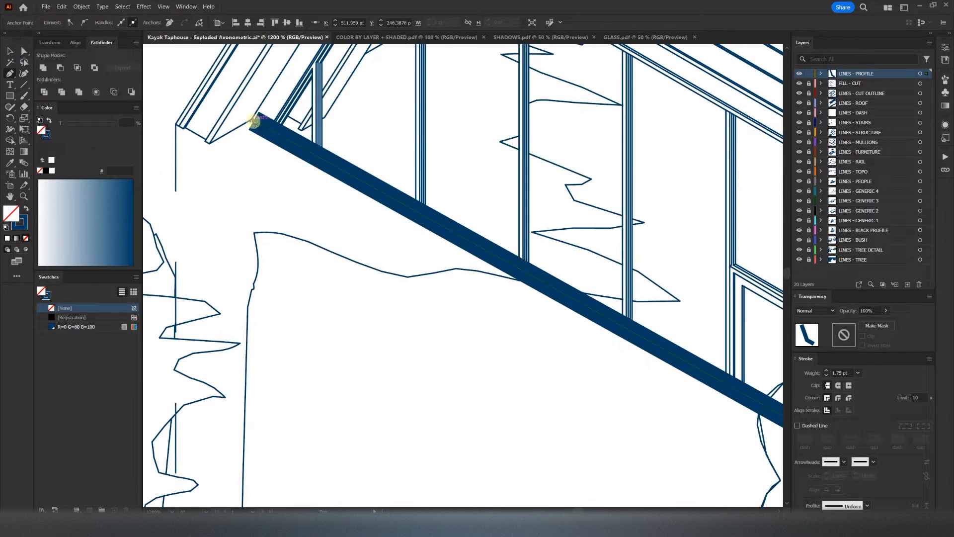
left_click(209, 143)
left_click(176, 125)
Step: Continue the top roof's profile line up the gable's sloping edge and along the ridge to the first rooftop vent
scroll(269, 90, "down", 2, "alt")
left_click_drag(290, 63, 253, 218)
left_click(270, 127)
scroll(243, 203, "down", 2, "alt")
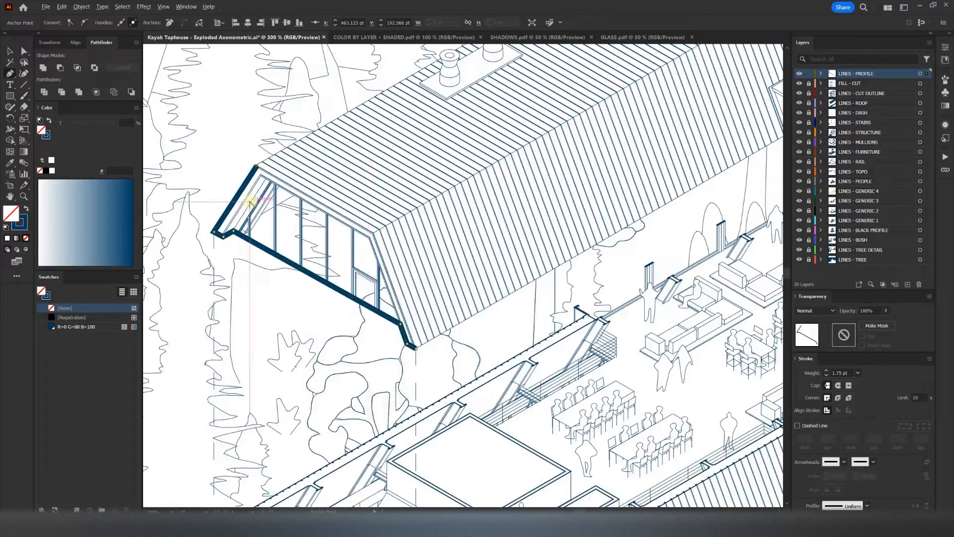
left_click_drag(475, 108, 362, 207)
scroll(363, 207, "up", 3, "alt")
left_click_drag(267, 86, 270, 245)
scroll(268, 240, "up", 1, "alt")
left_click(277, 290)
Step: Carry the profile line around the upper rims of both rooftop vents, following the ridge between them
left_click(273, 275)
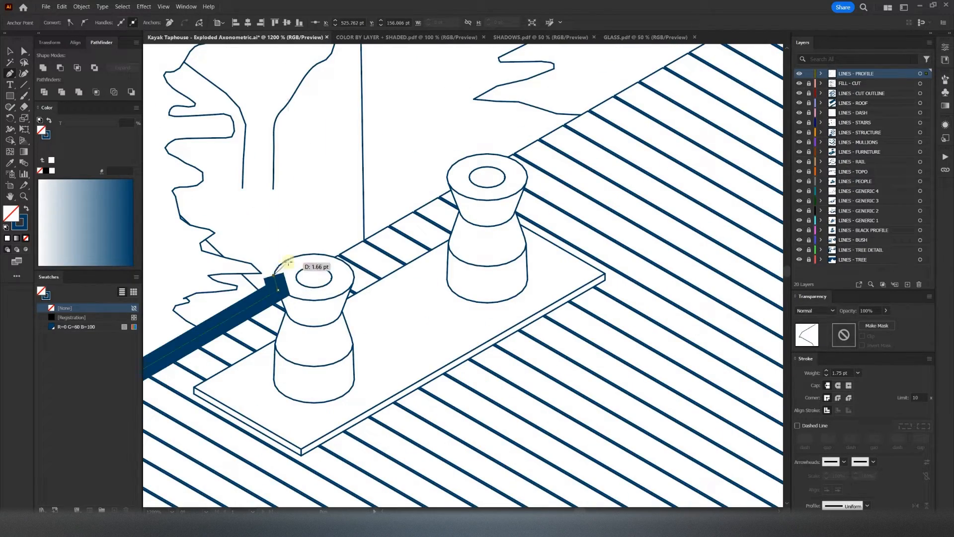
left_click(285, 254)
left_click(314, 249)
left_click(334, 251)
left_click(449, 180)
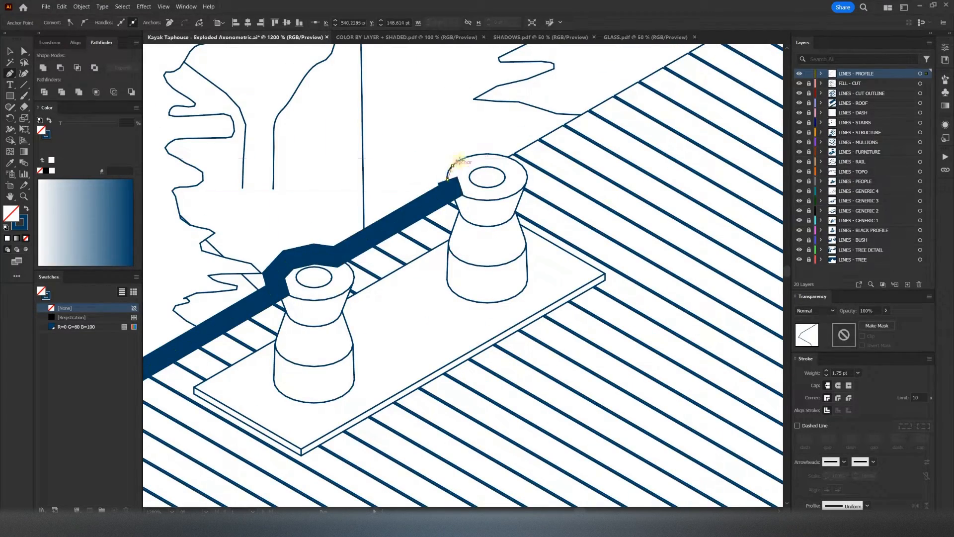
left_click(452, 166)
left_click(466, 157)
left_click(489, 154)
left_click(509, 157)
Step: Extend the profile line along the ridge to the roof's far end and down to the far slope corner
scroll(512, 157, "down", 2, "alt")
left_click_drag(686, 105, 284, 275)
left_click_drag(460, 201, 298, 368)
left_click_drag(483, 128, 224, 318)
left_click_drag(596, 130, 323, 223)
left_click(355, 197)
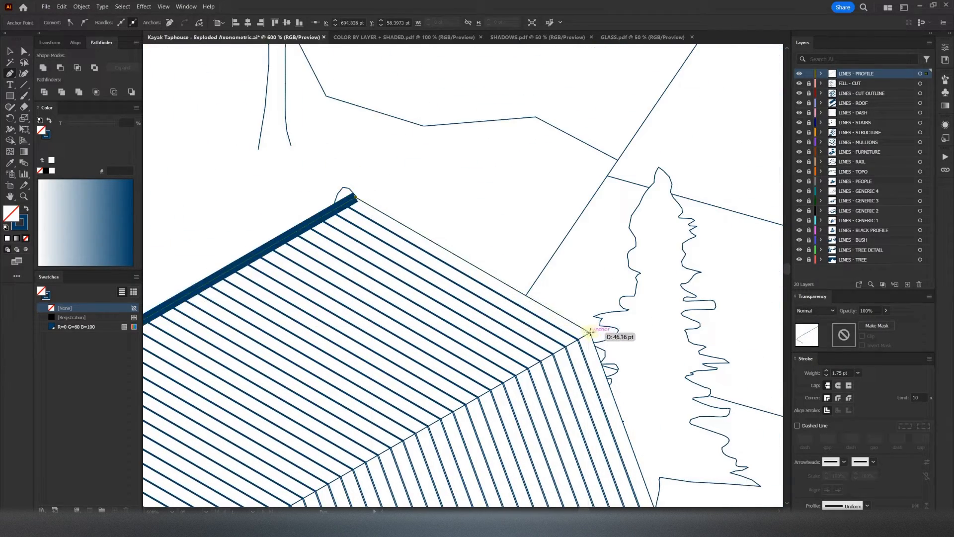
left_click(590, 333)
Step: Trace the far roof edge down to the eave and along the base of the long dormer
left_click_drag(646, 443, 494, 126)
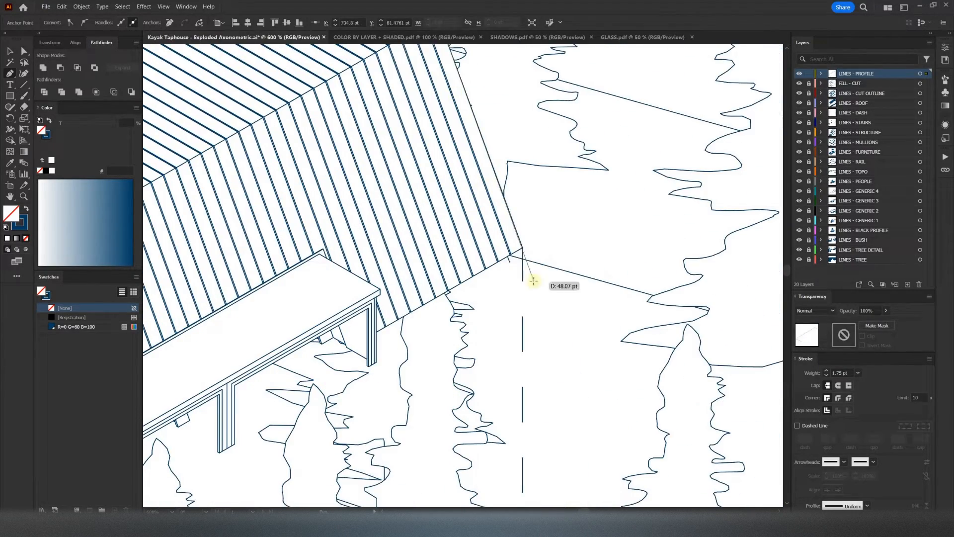
left_click(368, 367)
left_click_drag(242, 437, 536, 230)
left_click(226, 412)
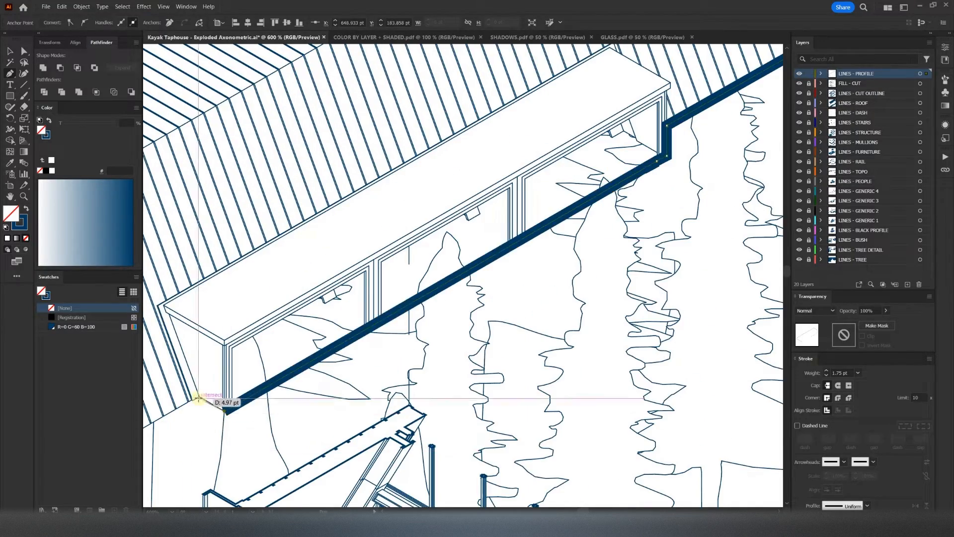
left_click(200, 397)
Step: Close the top roof's profile along the front eave at its starting corner and deselect it
left_click_drag(170, 448, 686, 191)
left_click_drag(244, 415, 595, 232)
left_click(321, 388)
key("v")
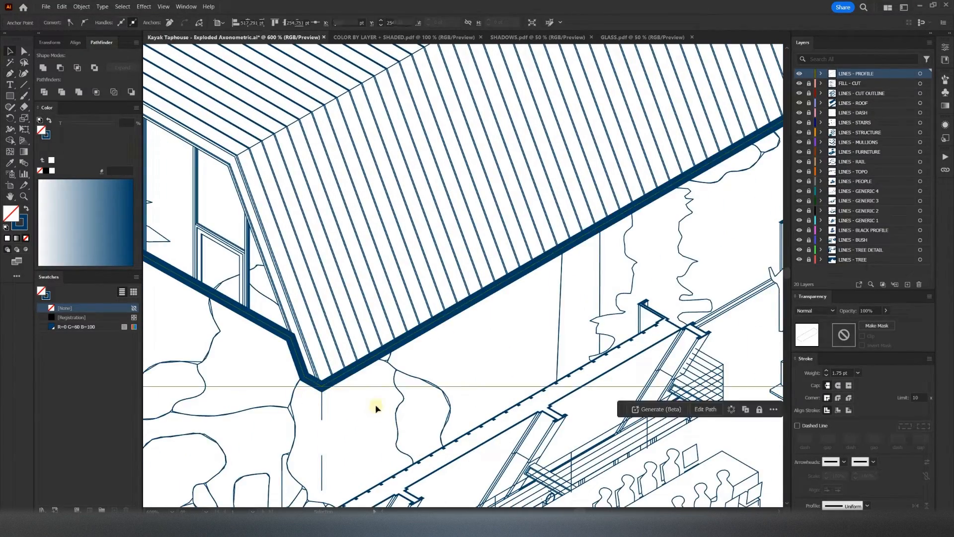
left_click(354, 372)
Step: Start a profile line for the middle level along the base of its glazed gable wall, from front corner to far corner
scroll(355, 354, "down", 4, "alt")
left_click_drag(342, 492, 351, 369)
key("p")
scroll(371, 437, "up", 7, "alt")
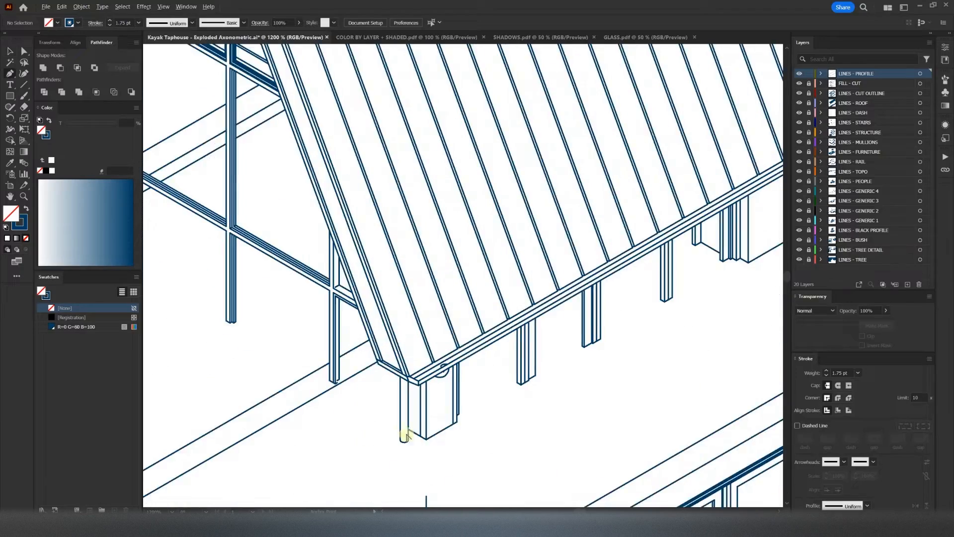
left_click(424, 451)
scroll(424, 452, "down", 3, "alt")
mouse_move(213, 318)
left_mouse_down()
mouse_move(352, 351)
mouse_move(387, 450)
left_mouse_up()
left_click(256, 278)
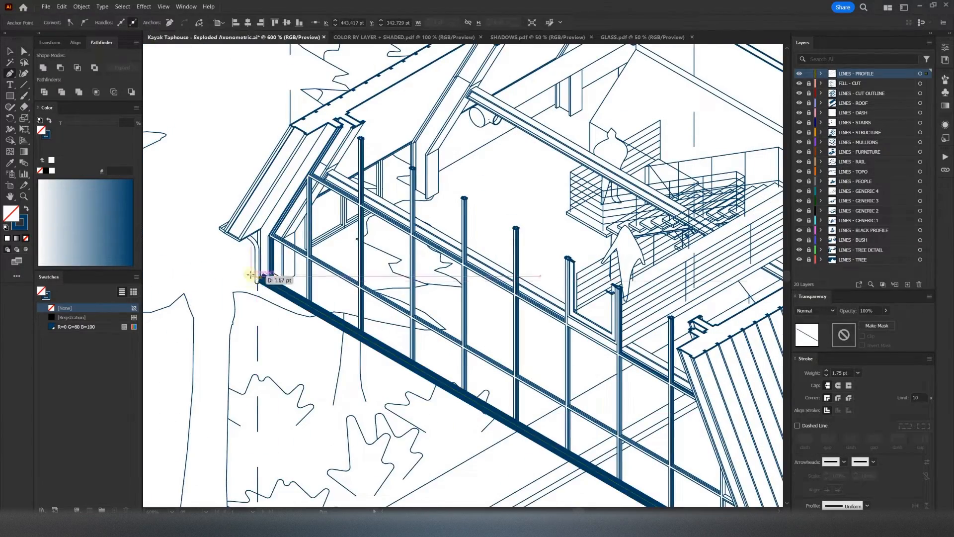
Step: Continue the middle level's profile around the far eave and up the sloping roof edge to the cut line
scroll(254, 236, "up", 1, "alt")
left_click(201, 228)
left_click_drag(291, 108, 260, 186)
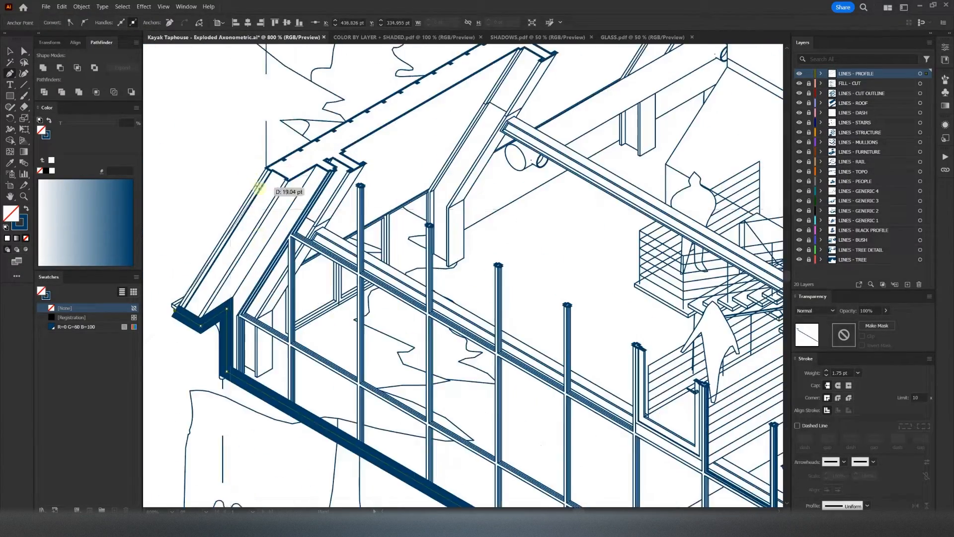
left_click(265, 169)
Step: Extend the middle level's profile along the rear cut roof edge, following the stepped opening, to the far end
scroll(227, 279, "down", 2, "alt")
left_click_drag(557, 95, 358, 276)
left_click_drag(535, 153, 464, 201)
scroll(430, 159, "up", 2, "alt")
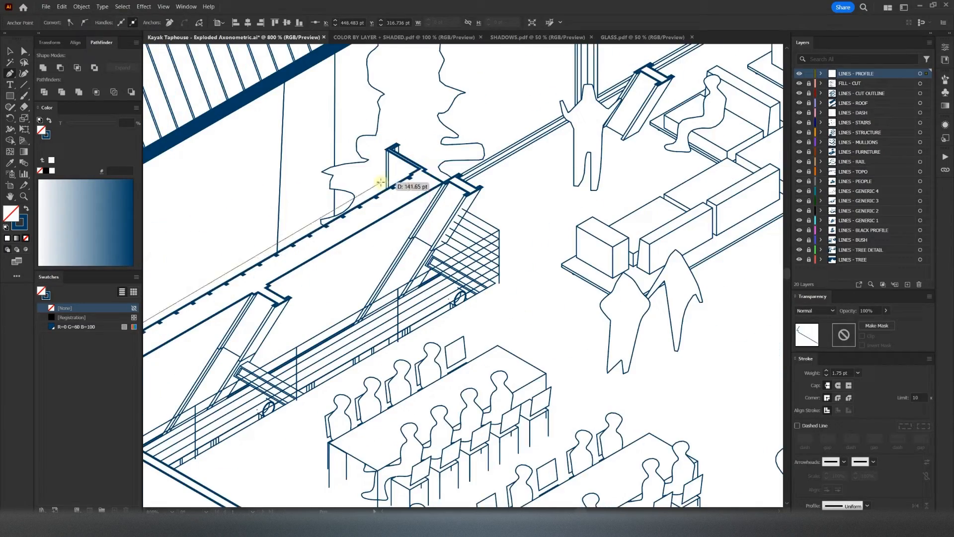
left_click(387, 148)
scroll(387, 147, "down", 3, "alt")
left_click_drag(671, 107, 462, 194)
scroll(417, 157, "up", 2, "alt")
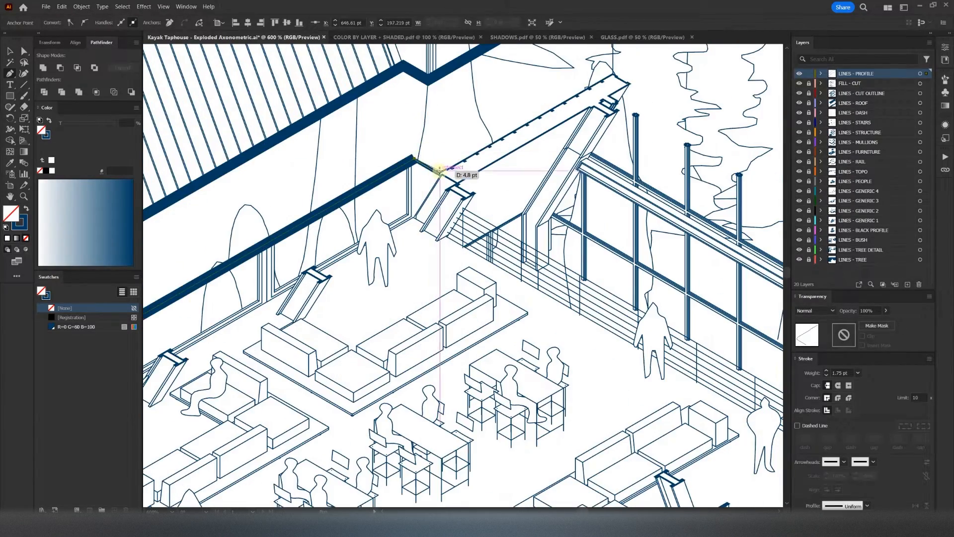
left_click(632, 83)
scroll(626, 97, "up", 1, "alt")
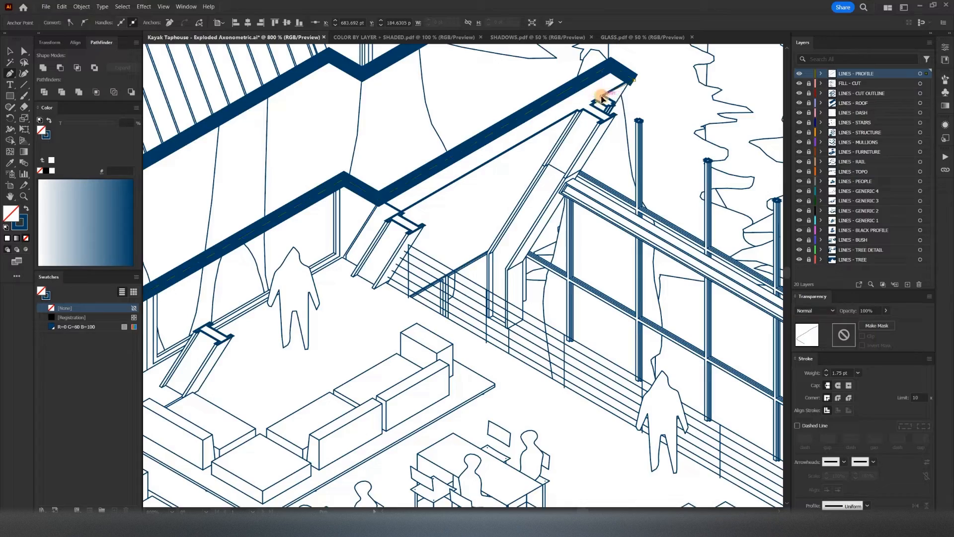
left_click(601, 96)
Step: Trace the middle level's profile across the far end, down the sloping roof edge and around the eave to the wall base
scroll(601, 97, "down", 2, "alt")
left_click_drag(741, 209, 498, 179)
scroll(586, 185, "up", 2, "alt")
left_click(676, 229)
left_click_drag(674, 287, 515, 119)
left_click(607, 300)
scroll(607, 293, "down", 2, "alt")
scroll(587, 284, "up", 3, "alt")
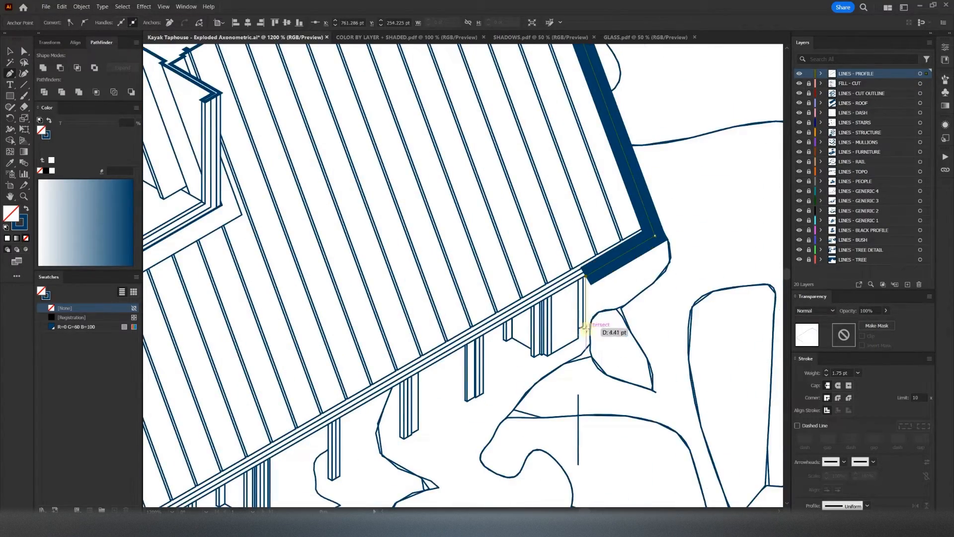
left_click(586, 327)
Step: Close the middle level's profile along the front wall base at its starting corner and deselect it
scroll(586, 294, "down", 3, "alt")
left_click_drag(208, 448, 756, 209)
left_click(375, 347)
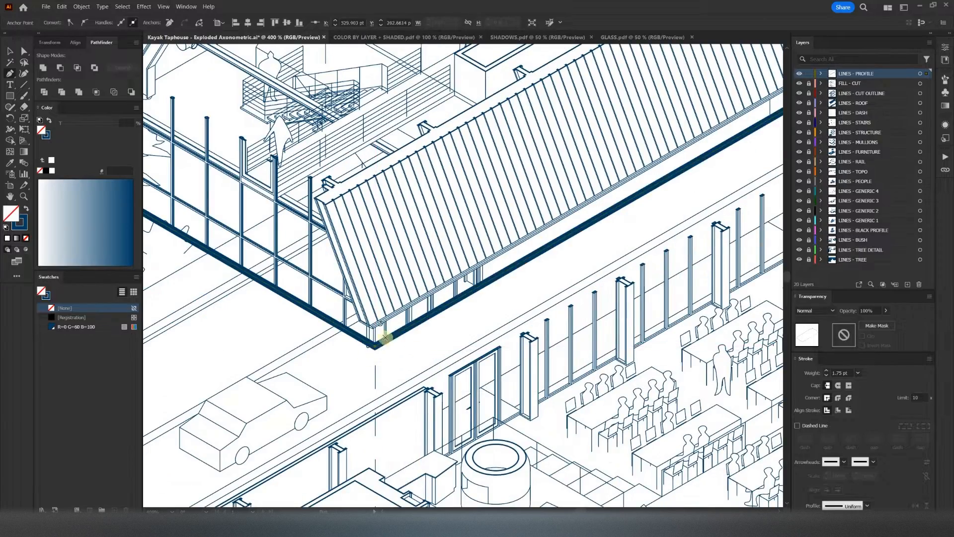
key("v")
left_click(411, 334)
Step: Trace the ground level's glazed end wall base with the Pen tool, from the corner post to the first diagonal frame
scroll(420, 324, "down", 5, "alt")
left_click_drag(392, 366, 448, 347)
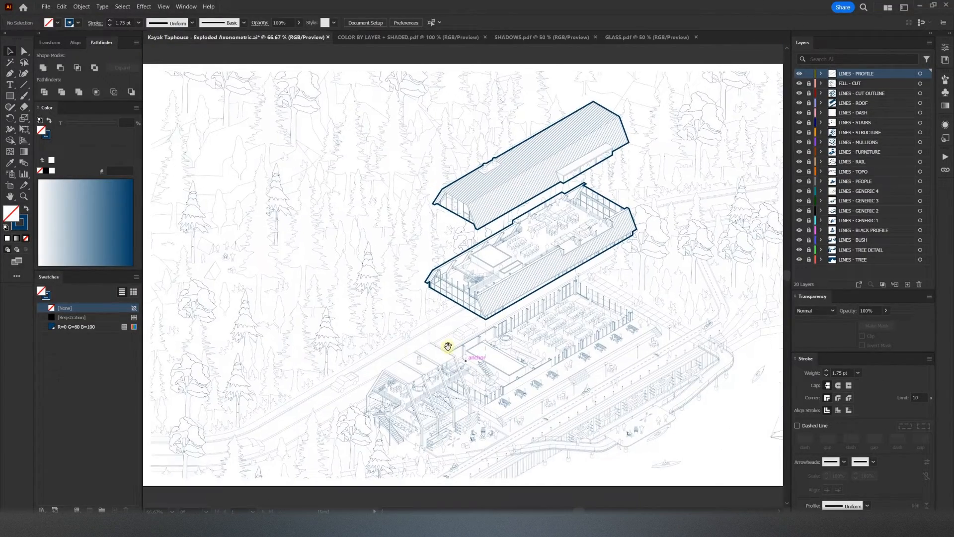
key("p")
scroll(353, 393, "up", 6, "alt")
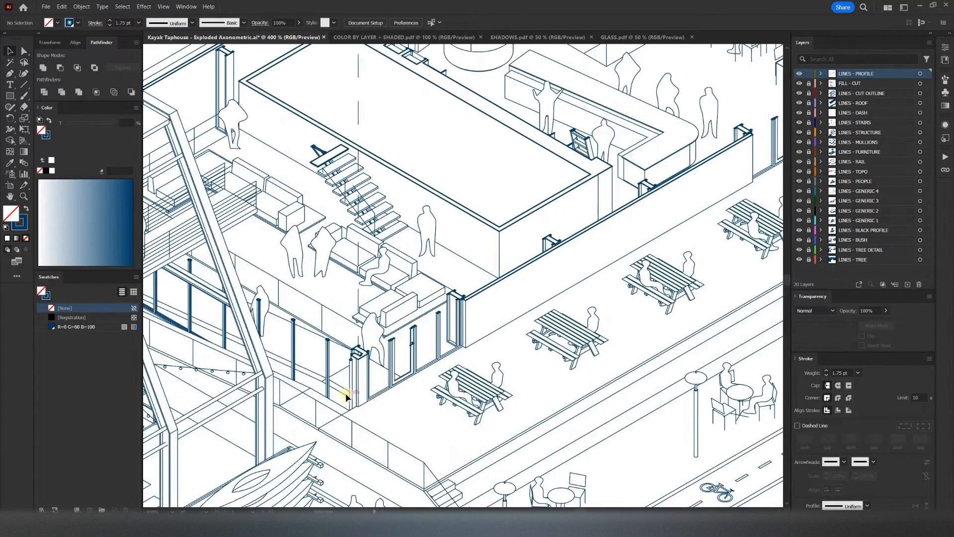
scroll(338, 409, "up", 3, "alt")
left_click(378, 418)
scroll(416, 406, "down", 2, "alt")
left_click(319, 365)
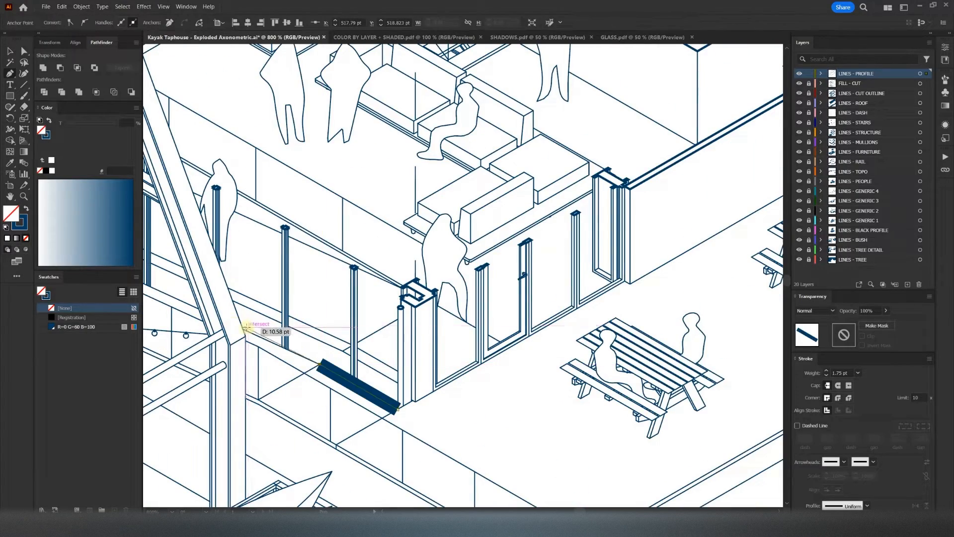
left_click(244, 330)
Step: Trace a separate profile segment along the wall base between the two diagonal frames
mouse_move(222, 318)
left_mouse_down()
mouse_move(406, 364)
mouse_move(539, 411)
left_mouse_up()
left_click(381, 354)
left_click(306, 302)
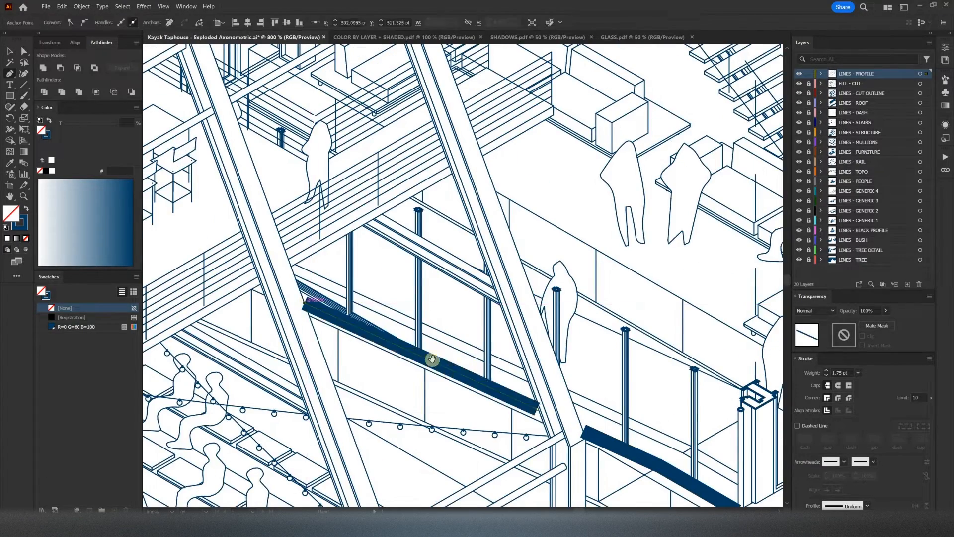
Step: Continue the ground level's profile around the glazed corner and along the front wall base through its small jog
left_click_drag(716, 485, 282, 377)
left_click(539, 277)
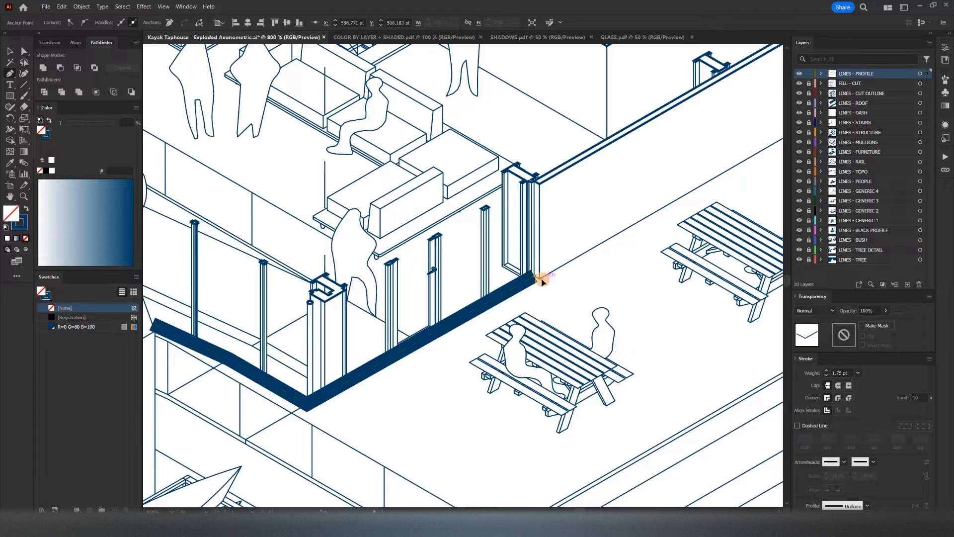
left_click_drag(542, 279, 218, 417)
left_click_drag(773, 137, 344, 367)
left_click(363, 313)
Step: Extend the ground level's profile along the front wall base to the far corner and up to the corner column's top
left_click_drag(537, 241, 340, 341)
left_click_drag(723, 110, 473, 241)
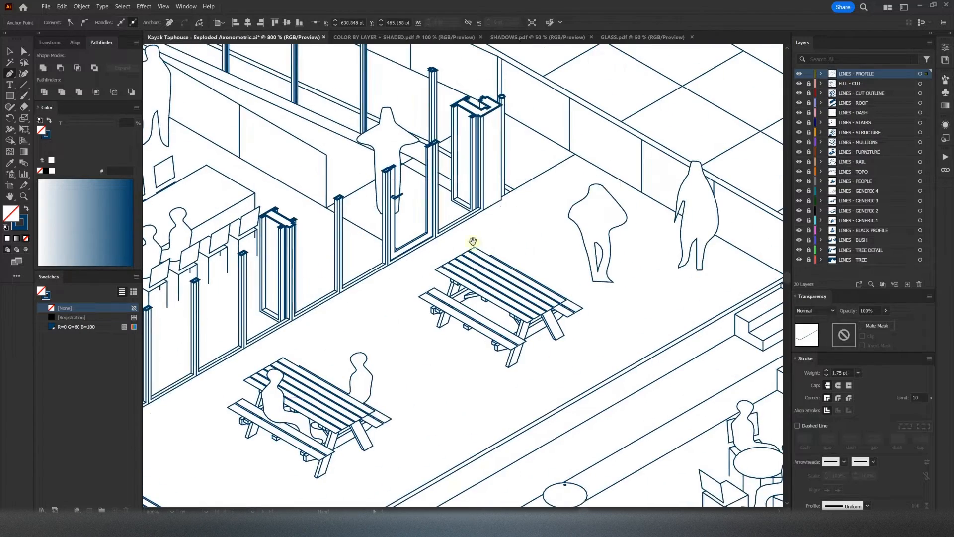
left_click(505, 198)
left_click_drag(468, 86, 512, 142)
key("ctrl+z")
left_click(546, 252)
left_click(543, 158)
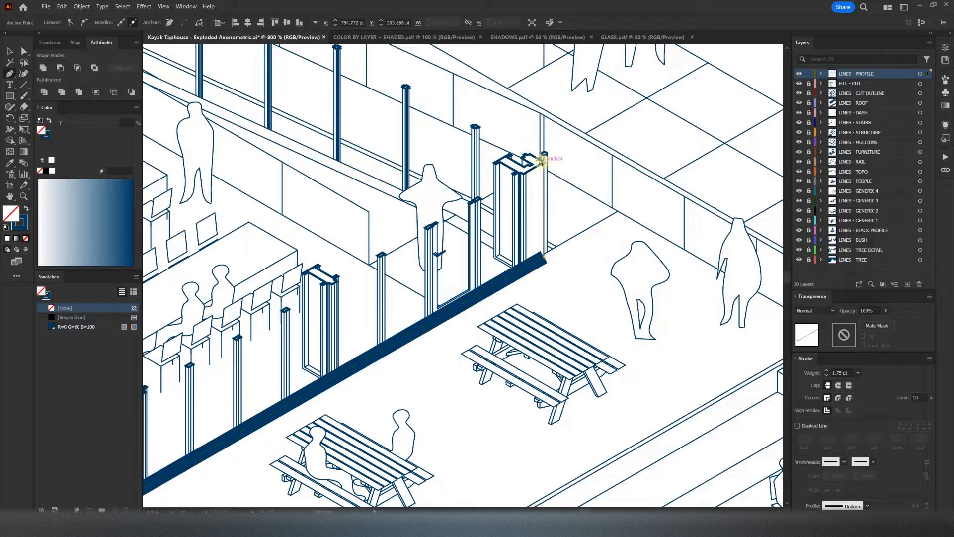
Step: Finish the ground level's profile across the far end wall top and along the back wall to the pavilion roof, then deselect
left_click_drag(208, 70, 719, 417)
left_click(374, 117)
left_click_drag(296, 139, 667, 171)
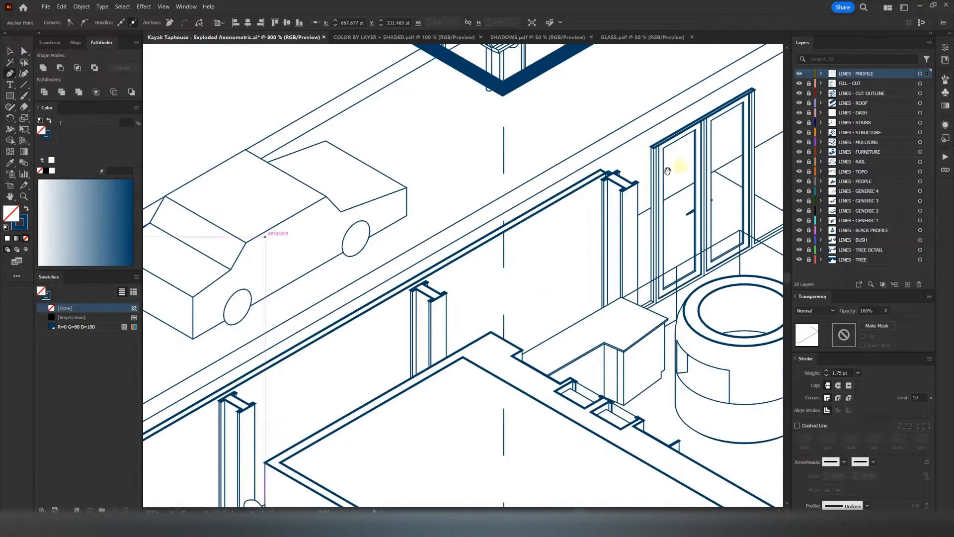
left_click(604, 169)
left_click_drag(409, 281, 784, 83)
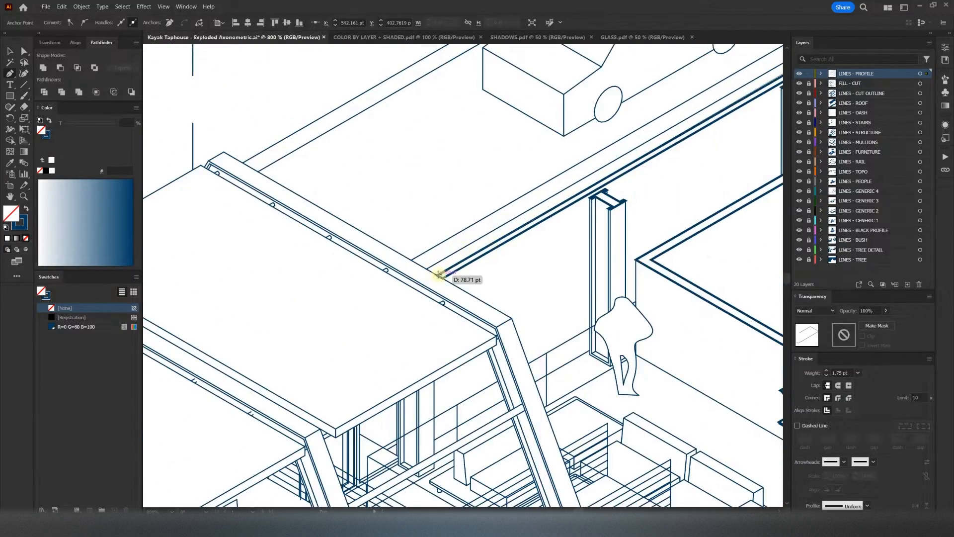
left_click(439, 275)
scroll(362, 238, "down", 4, "alt")
key("v")
scroll(364, 317, "down", 3, "alt")
left_click_drag(403, 296, 406, 340)
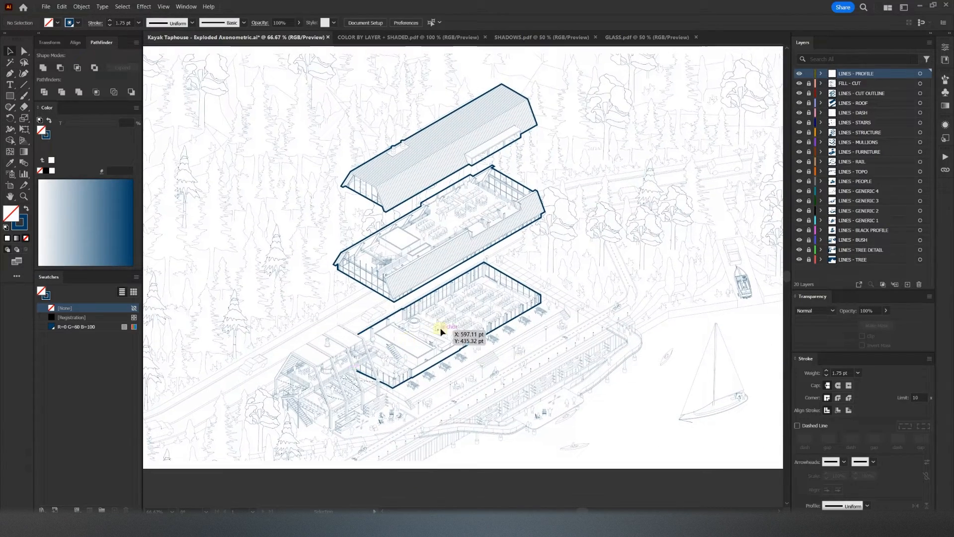
Step: Select all the profile outlines and lighten their blue stroke to a 62% tint
key("ctrl+a")
left_click(46, 135)
left_click_drag(114, 124, 97, 124)
left_click(278, 243)
left_click_drag(266, 305, 294, 322)
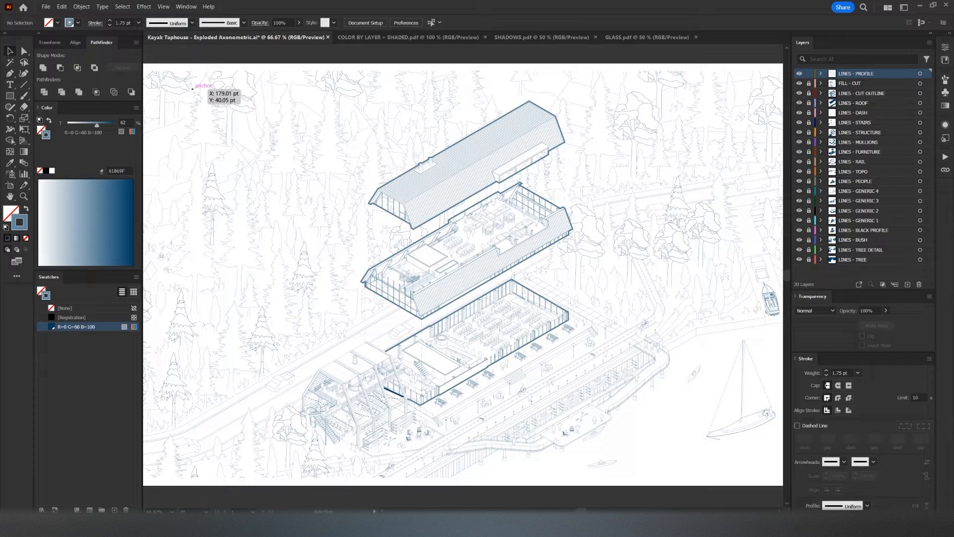
Step: Set the opacity of everything on the LINES - TREE DETAIL layer to 50%
left_click(295, 279)
left_click(921, 251)
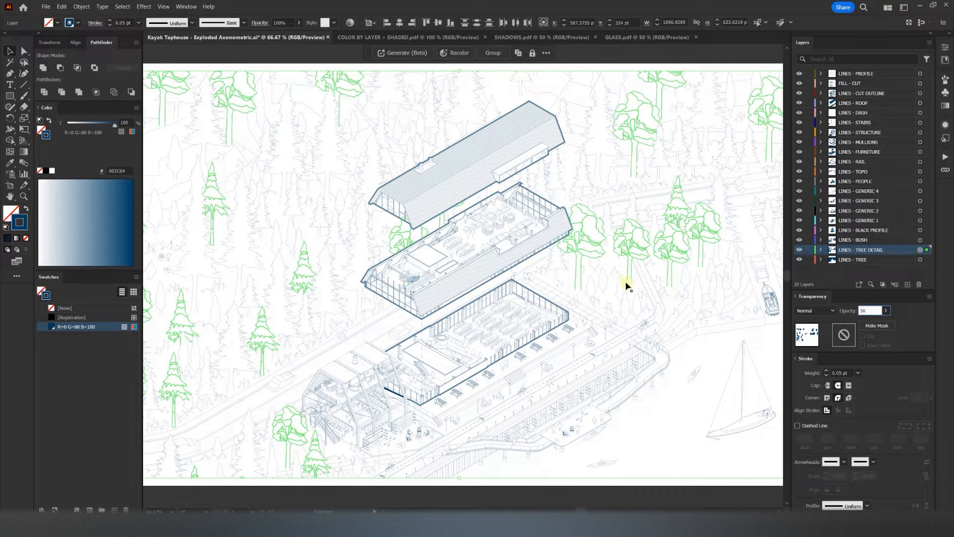
left_click(707, 386)
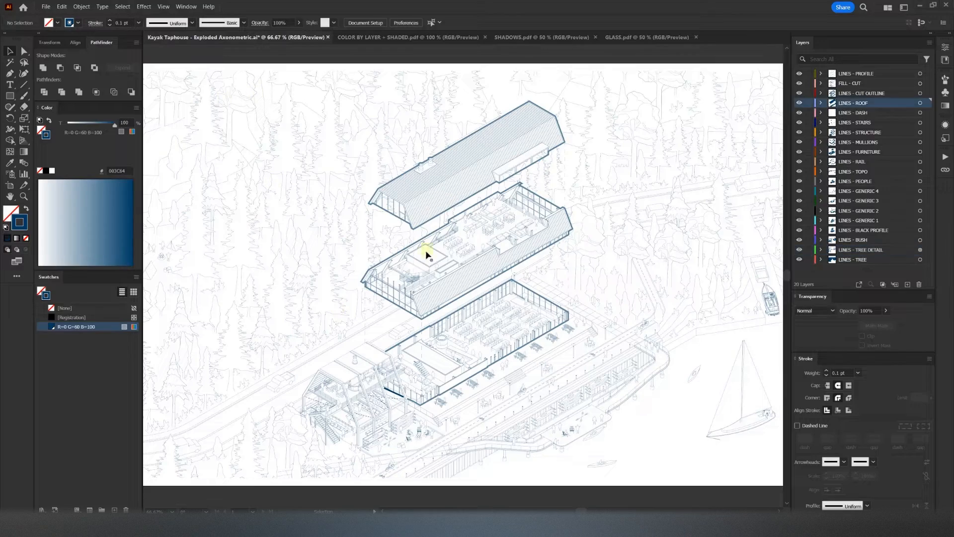
scroll(418, 251, "up", 2, "alt")
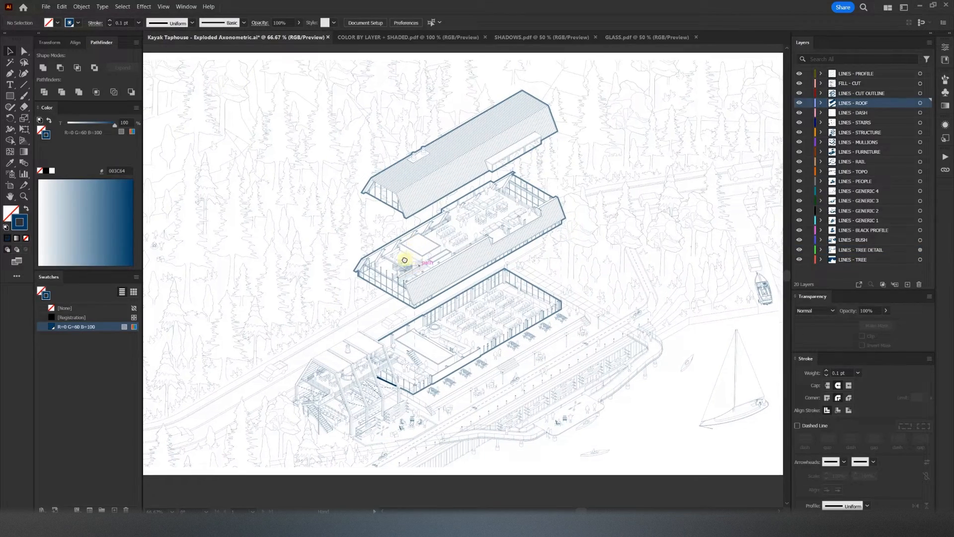
Step: Lock every layer except LINES - PROFILE and set the middle level outline's stroke weight to 1 pt
left_click(841, 75)
left_click(809, 74, "alt")
scroll(372, 306, "up", 2, "alt")
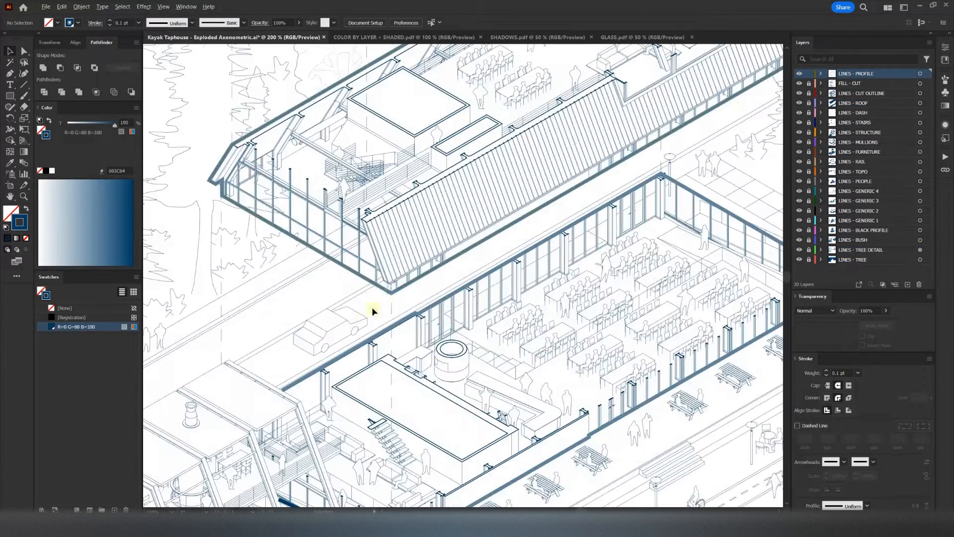
left_click(372, 301)
left_click_drag(373, 301, 408, 288)
key("p")
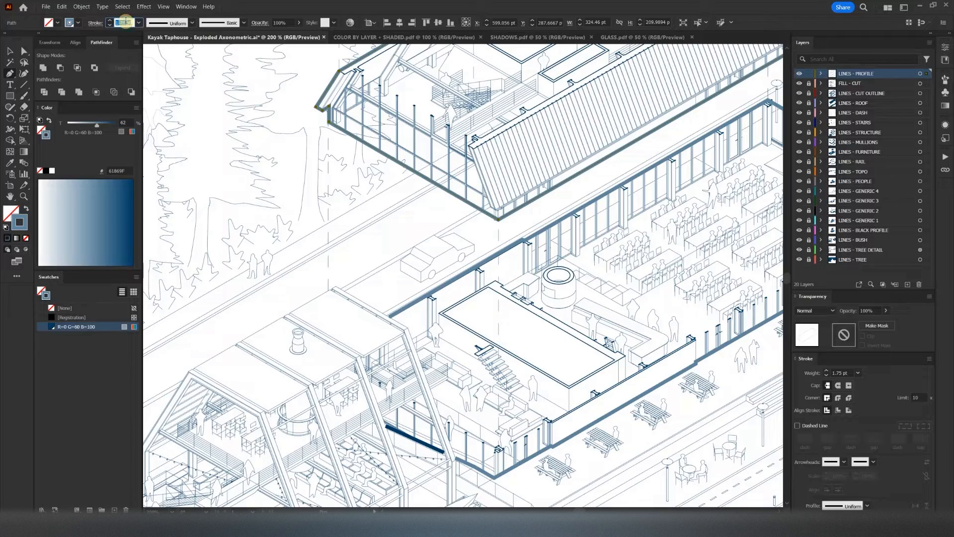
type("1")
key("Return")
Step: Trace the open pavilion's outline with the Pen tool from the rear post base up the sloping frame to the roof corner
left_click_drag(164, 472, 318, 372)
scroll(298, 393, "up", 7, "alt")
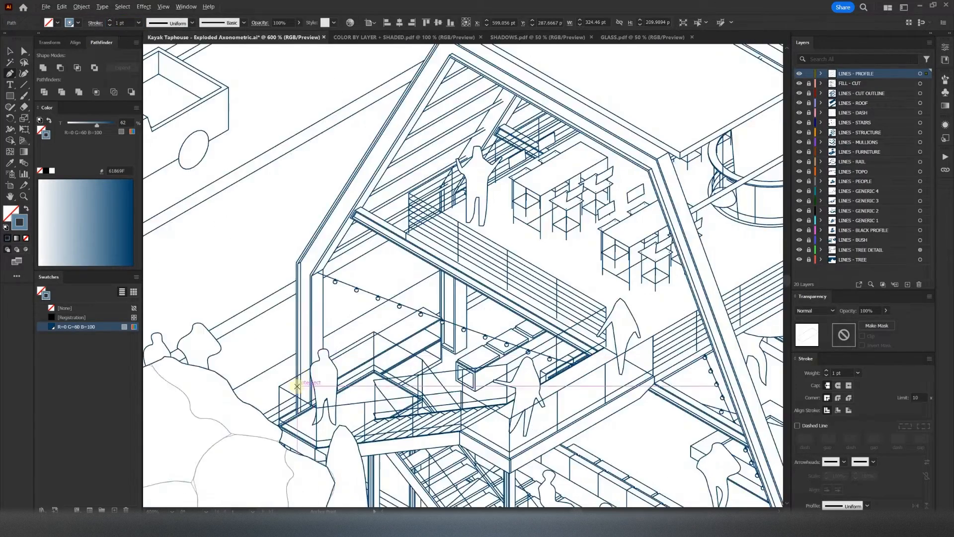
left_click(324, 430)
scroll(308, 420, "down", 3, "alt")
scroll(315, 223, "up", 1, "alt")
left_click(315, 221)
scroll(318, 222, "down", 2, "alt")
left_click_drag(422, 74, 354, 215)
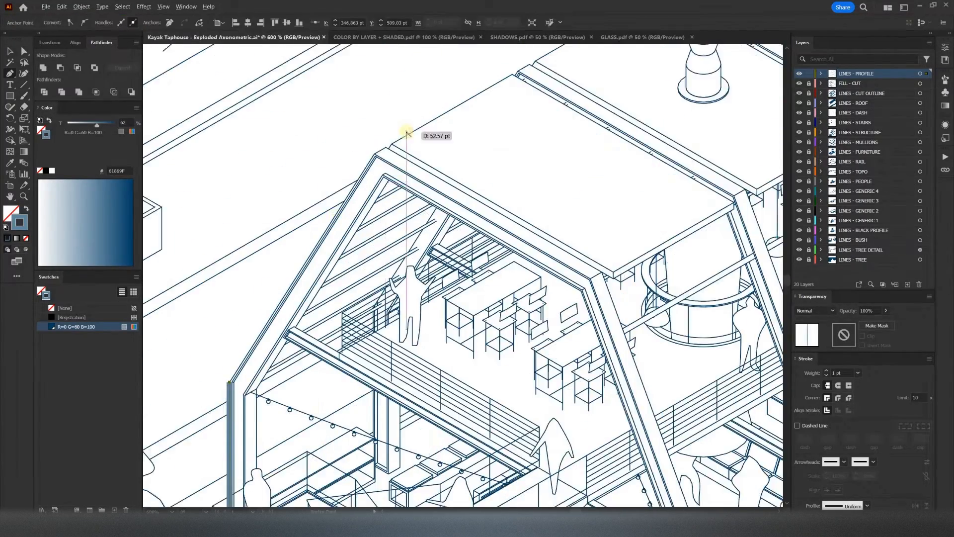
scroll(413, 137, "up", 1, "alt")
left_click(357, 163)
Step: Continue the pavilion's outline along the rear roof edge and down to the front corner of the last frame
scroll(357, 162, "down", 2, "alt")
left_click_drag(529, 106, 342, 261)
scroll(475, 149, "up", 2, "alt")
left_click(455, 146)
left_click_drag(735, 311, 437, 156)
left_click(437, 155)
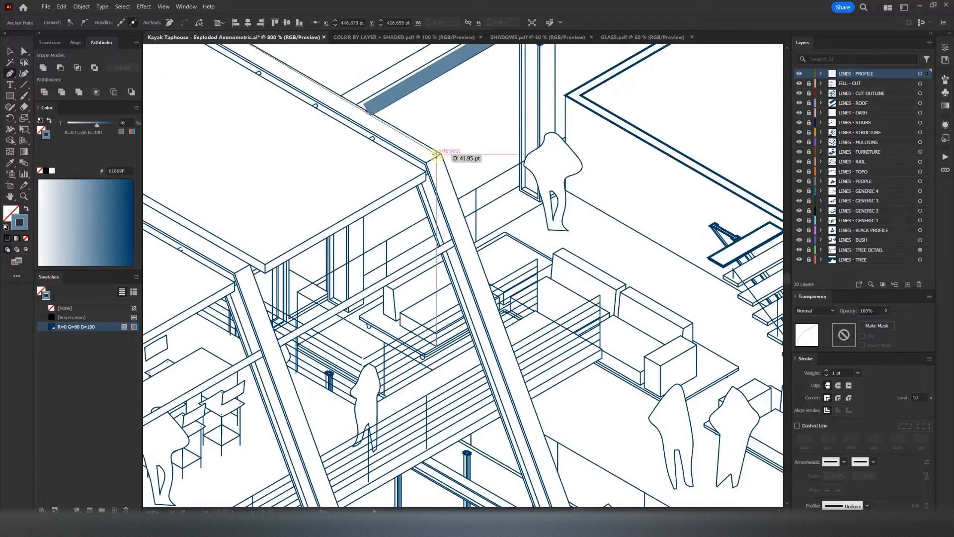
Step: Trace the pavilion's outline down the last diagonal frame and its post to the kayak rack, then deselect
scroll(395, 150, "down", 2, "alt")
left_click_drag(509, 414, 486, 309)
scroll(487, 307, "up", 2, "alt")
scroll(487, 307, "up", 1, "alt")
left_click(501, 342)
scroll(501, 342, "down", 3, "alt")
left_click_drag(500, 420, 485, 333)
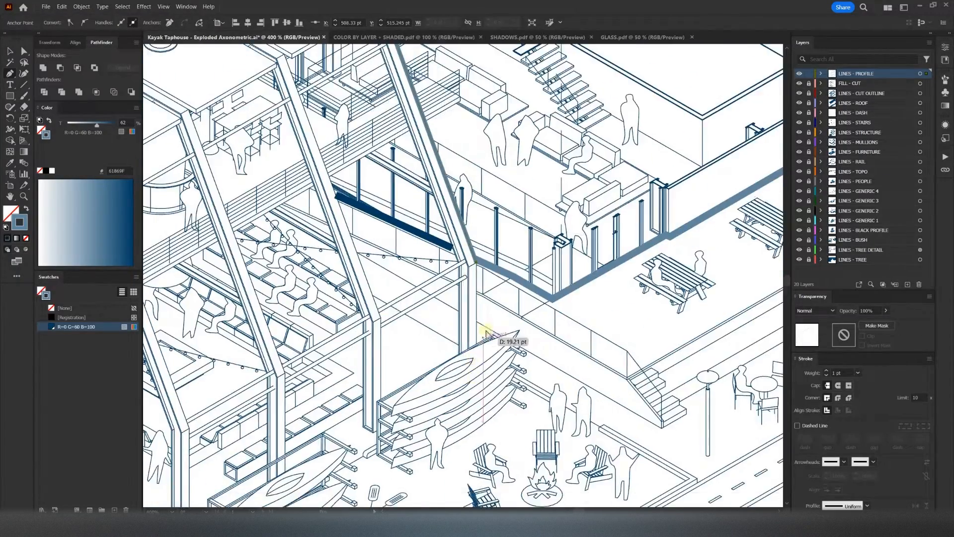
scroll(486, 333, "up", 3, "alt")
left_click(467, 366)
key("v")
left_click(434, 321)
scroll(434, 321, "down", 3, "alt")
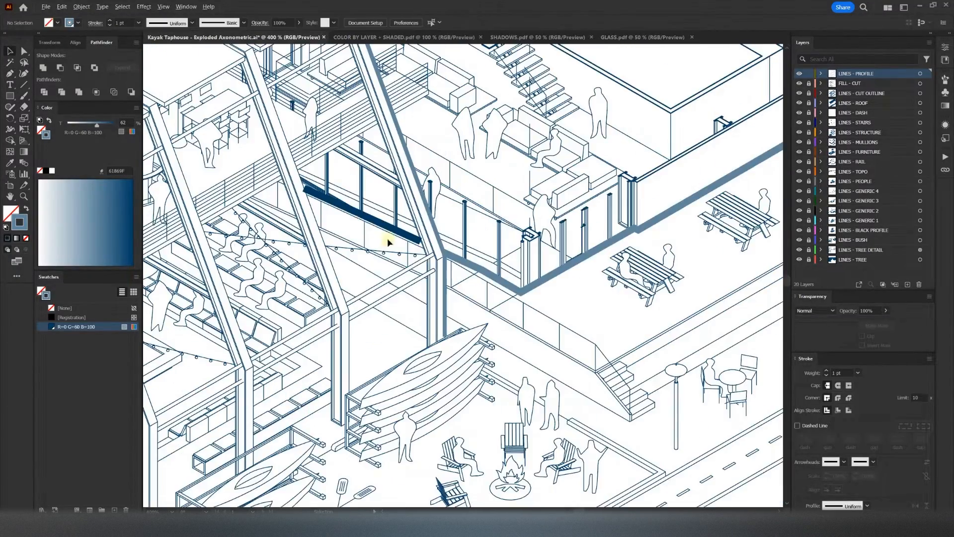
Step: Match the wall base segment between the diagonal frames to the ground level profile's stroke style with the Eyedropper
left_click(354, 213)
key("i")
left_click(472, 269)
key("v")
left_click(508, 244)
scroll(508, 244, "down", 1, "alt")
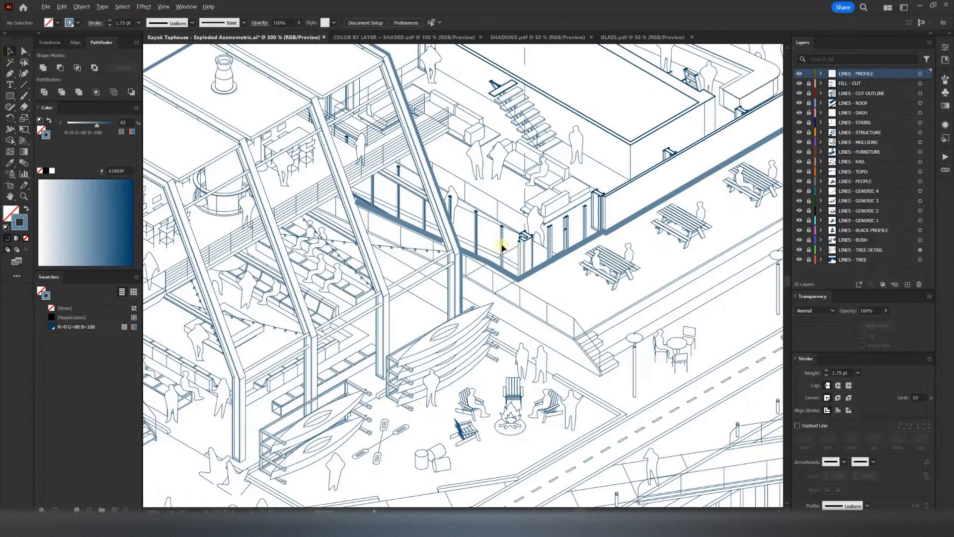
Step: Trace the post of the pavilion's nearest frame from its base to the diagonal member, using the pavilion outline's stroke style
left_click_drag(432, 238, 480, 270)
scroll(479, 270, "down", 1, "alt")
left_click(291, 151)
key("p")
scroll(354, 417, "up", 5, "alt")
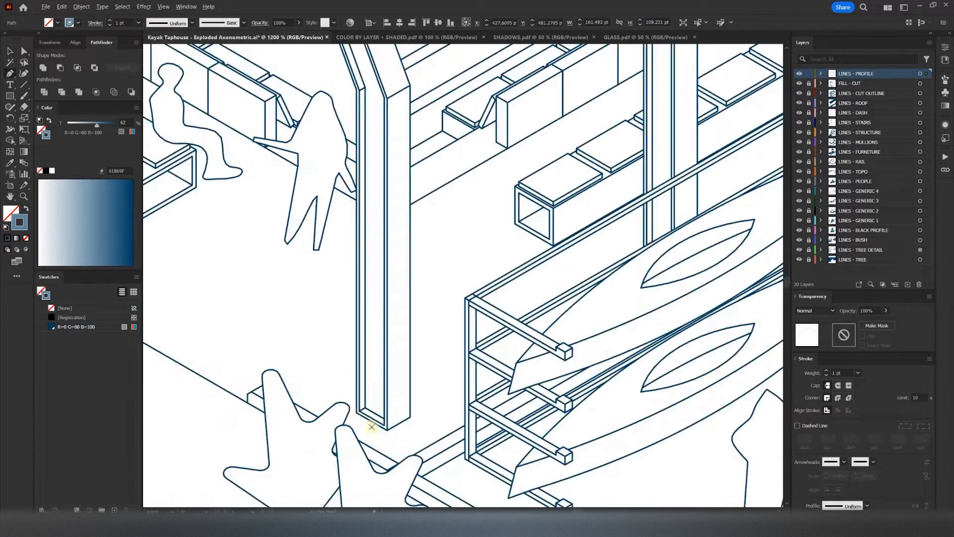
scroll(365, 417, "up", 1, "alt")
left_click(357, 415)
scroll(358, 415, "down", 2, "alt")
scroll(359, 198, "up", 2, "alt")
left_click(359, 197)
Step: Continue the nearest frame's profile up the diagonal and across the top to the roof corner, then deselect
scroll(413, 267, "down", 3, "alt")
left_click_drag(413, 266, 489, 443)
mouse_move(364, 118)
left_mouse_down()
mouse_move(395, 191)
mouse_move(566, 232)
left_mouse_up()
left_click(362, 120)
left_click(323, 134)
scroll(324, 164, "down", 2, "alt")
key("v")
left_click(348, 209)
scroll(513, 228, "up", 2, "alt")
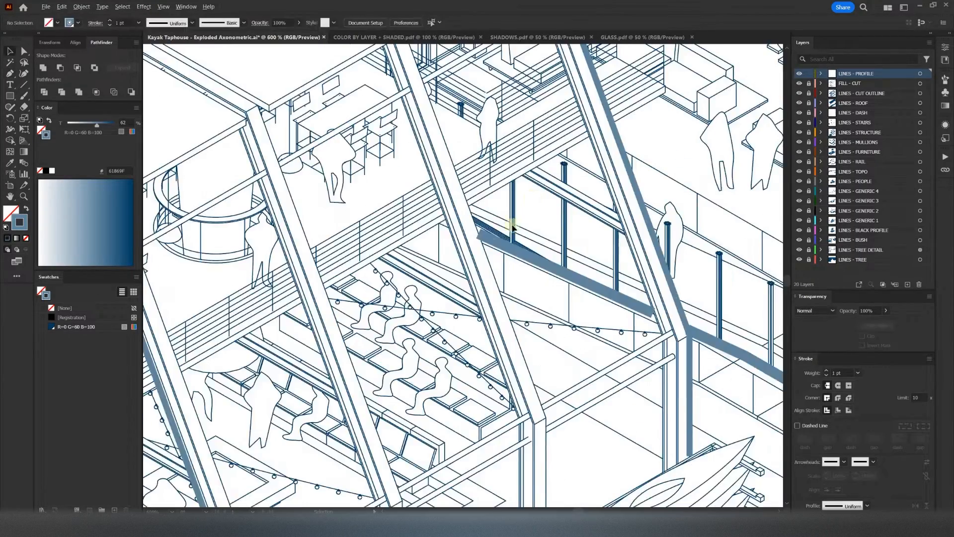
Step: Set the stroke weight of the wall base segment between the two diagonal frames to 1 pt
scroll(513, 228, "down", 3, "alt")
left_click(356, 219)
left_click(110, 25)
left_click(430, 207)
left_click_drag(430, 208, 411, 213)
scroll(411, 213, "down", 2, "alt")
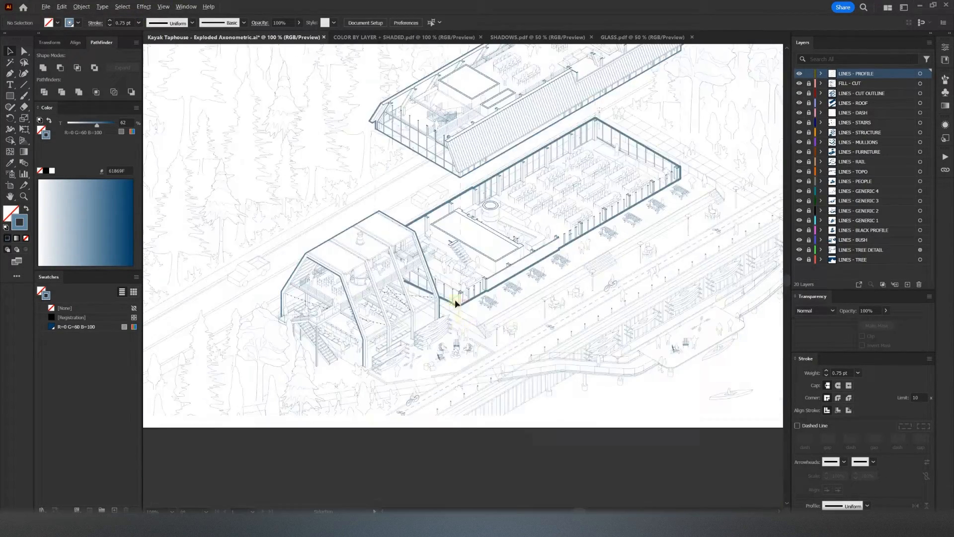
scroll(442, 295, "up", 3, "alt")
left_click(394, 279)
left_click(110, 25)
left_click(394, 329)
scroll(395, 329, "down", 3, "alt")
left_click_drag(463, 327, 441, 391)
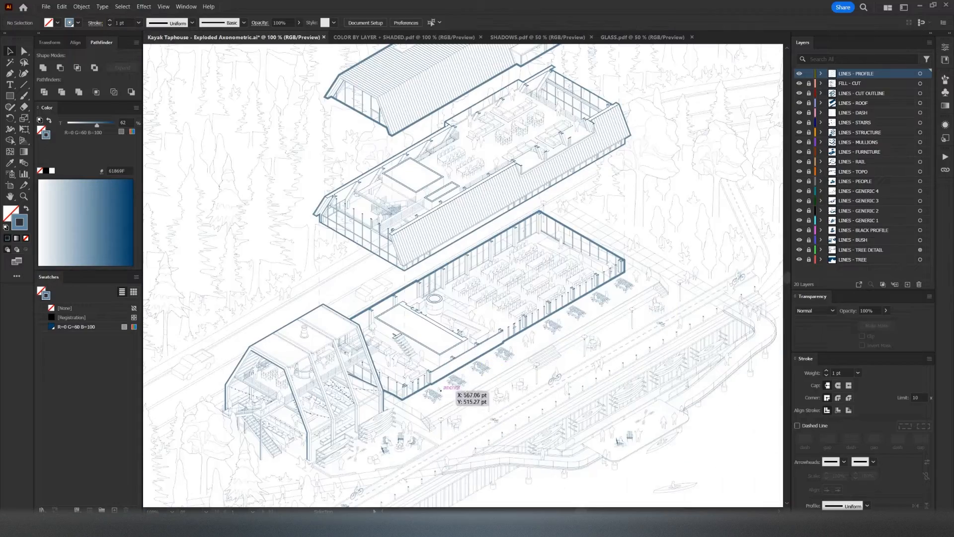
scroll(398, 170, "up", 1, "alt")
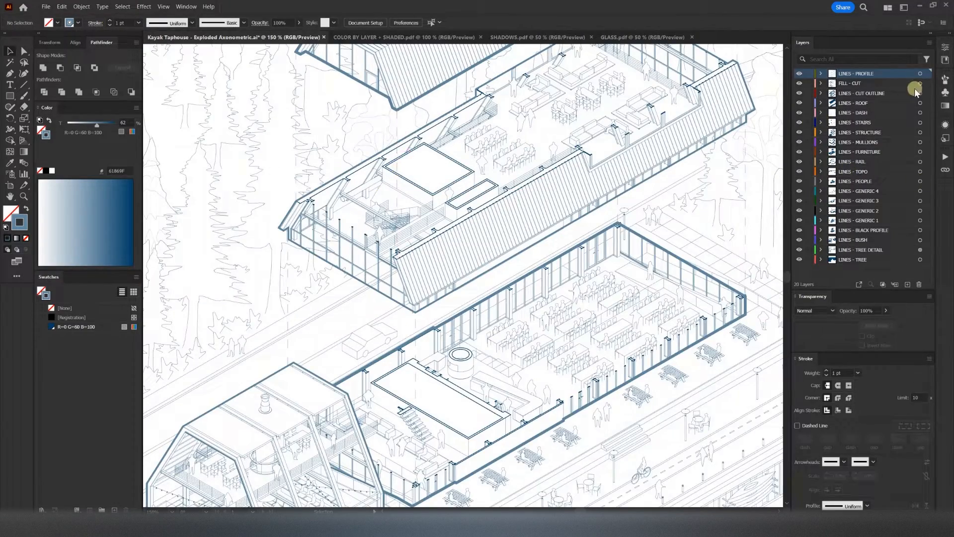
Step: Give all lines on the LINES - DASH layer a 0.75 pt stroke with a 3 pt dash and 2 pt gap
scroll(375, 212, "up", 1)
left_click(398, 217)
left_click(295, 184)
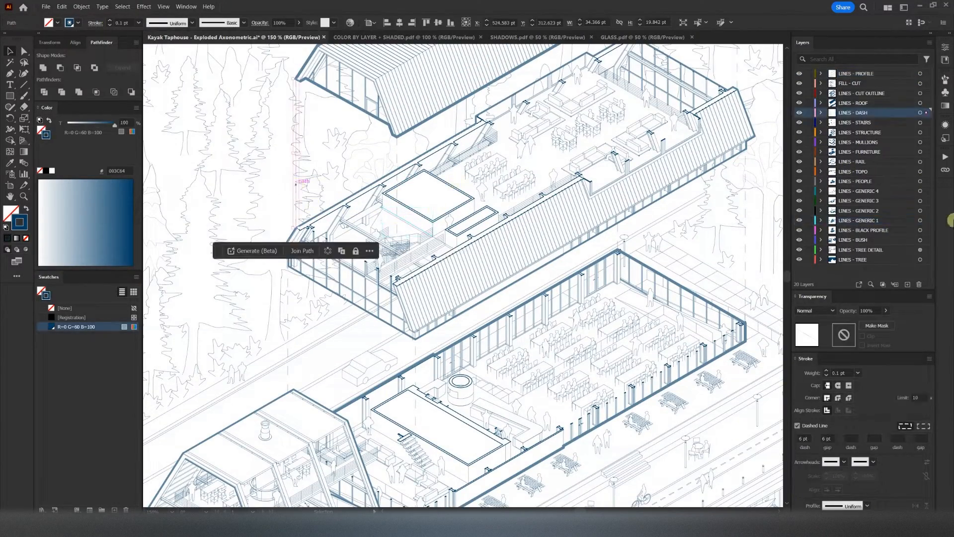
left_click(921, 113)
left_click(849, 373)
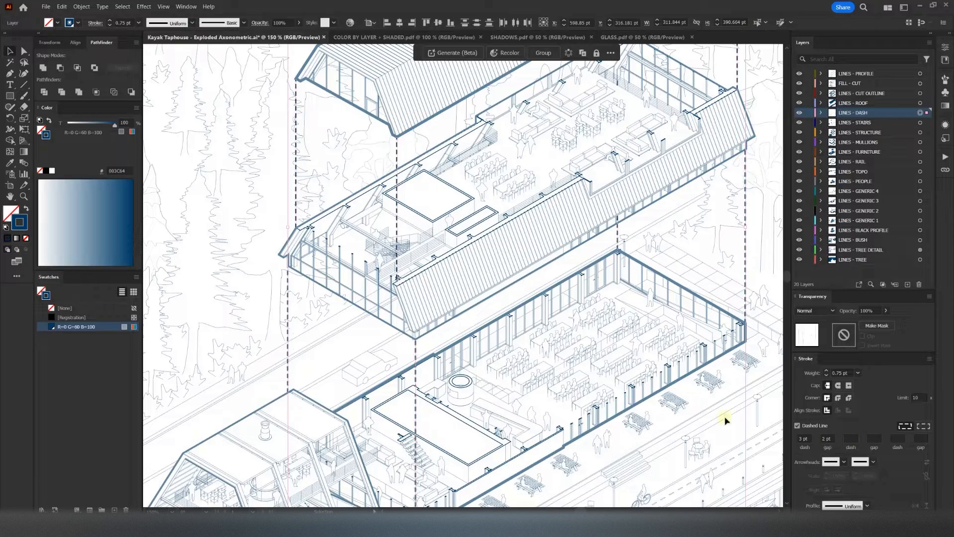
left_click(564, 274)
scroll(547, 278, "down", 3, "alt")
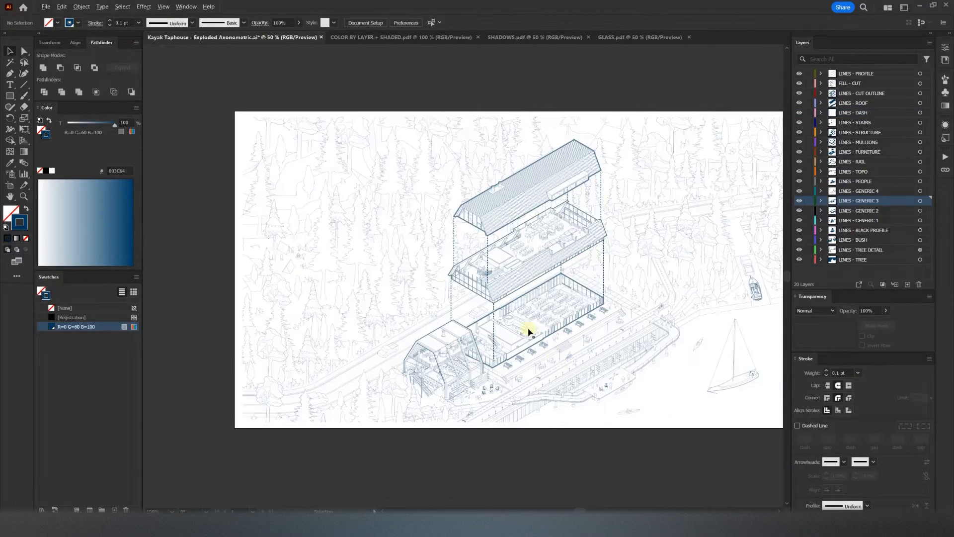
Step: Add a layer named LINES - GLASS CUT directly below LINES - PROFILE
scroll(529, 331, "up", 1, "alt")
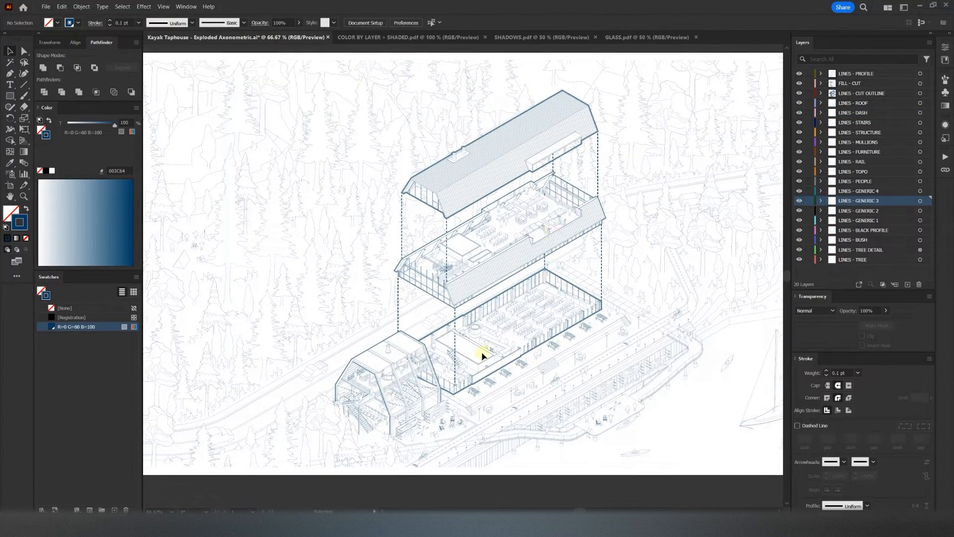
scroll(482, 355, "up", 5, "alt")
left_click(863, 82)
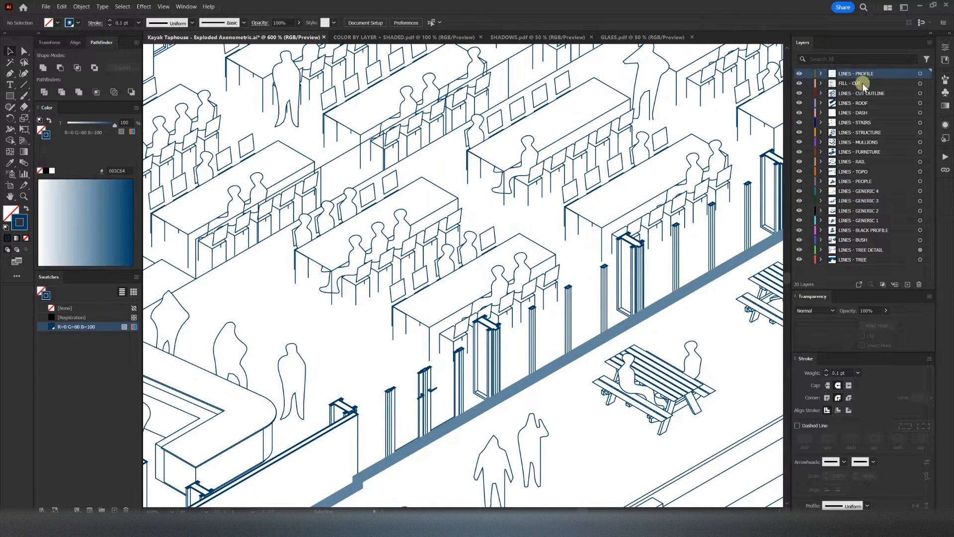
key("ctrl+l")
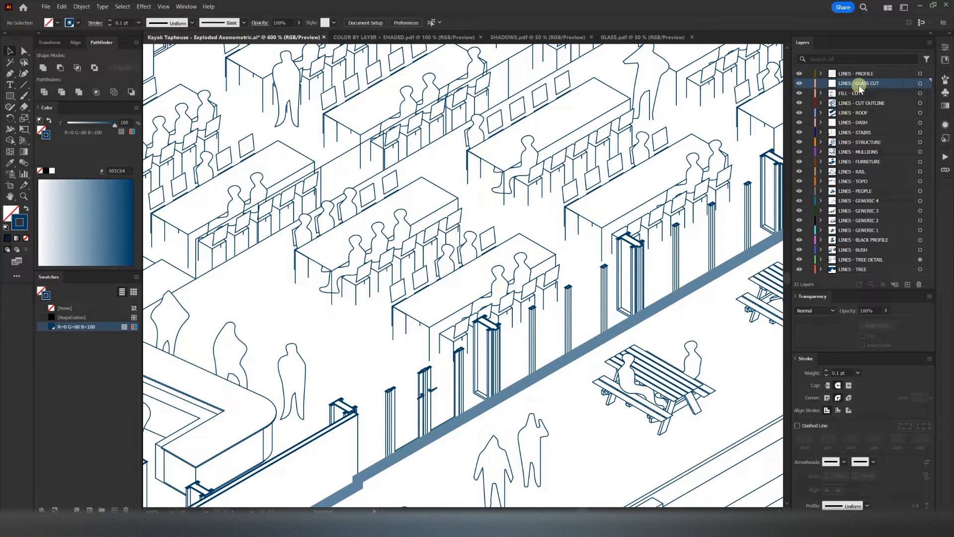
Step: Draw a 0.5 pt glass cut line across the front wall's mullion tops, from the column at the jog to the far corner column
left_click_drag(426, 299, 387, 310)
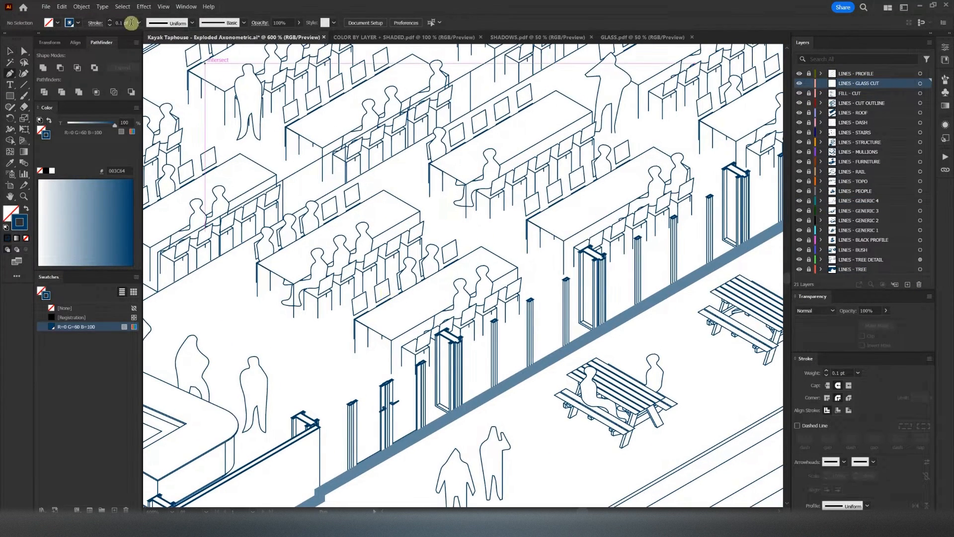
type("0.5")
key("Return")
scroll(312, 406, "up", 4, "alt")
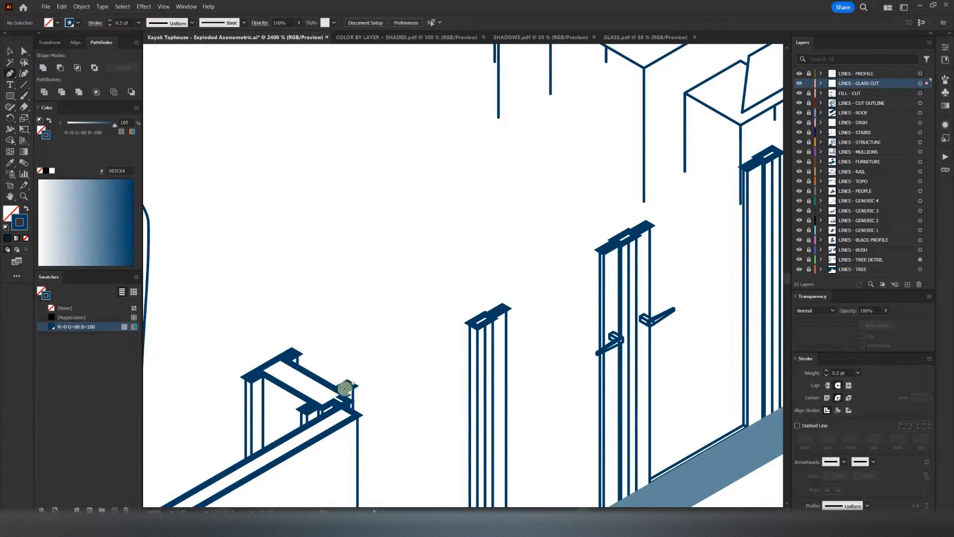
scroll(362, 323, "down", 5, "alt")
scroll(542, 199, "up", 5, "alt")
left_click(524, 214)
scroll(559, 226, "down", 1, "alt")
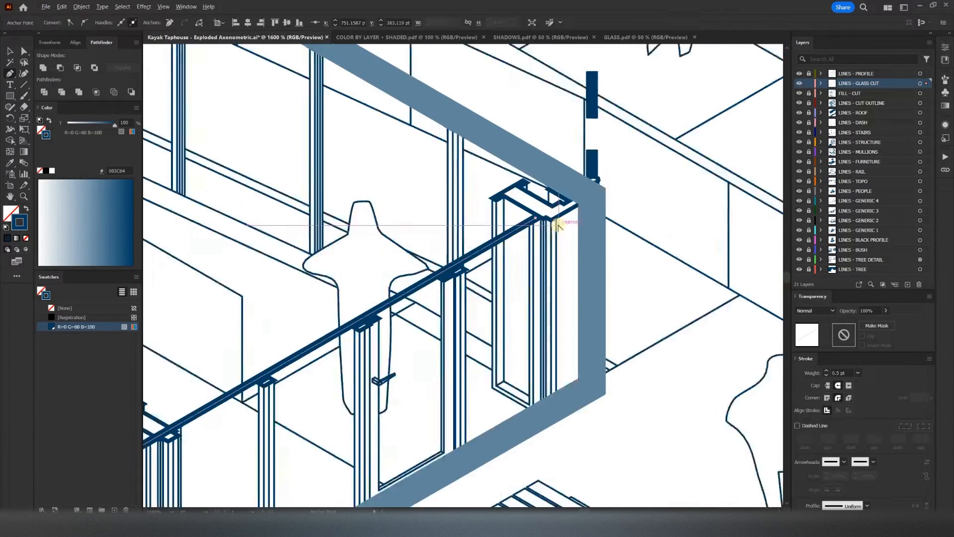
scroll(559, 226, "down", 2, "alt")
scroll(612, 205, "up", 2, "alt")
key("ctrl+z")
left_click(628, 187)
key("v")
left_click(624, 247)
scroll(625, 247, "down", 5, "alt")
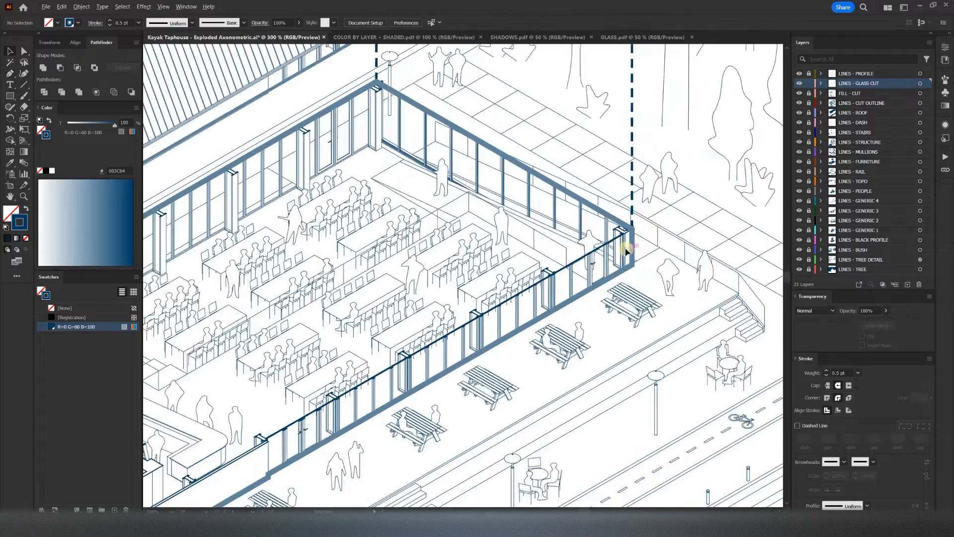
Step: Draw a glass cut line across the mullion tops of the short front wall section, starting at the near corner column
scroll(508, 294, "down", 2, "alt")
scroll(366, 336, "up", 7, "alt")
key("p")
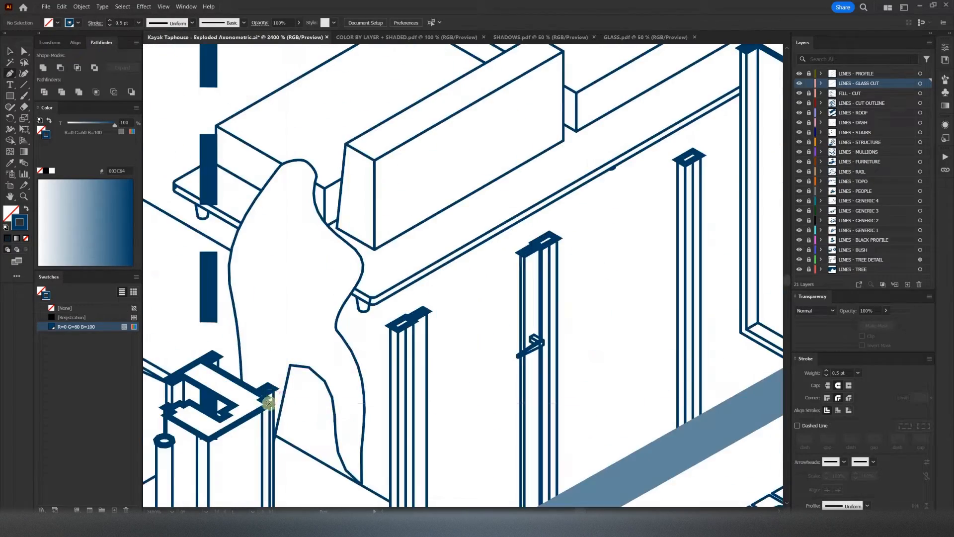
left_click(269, 403)
left_click_drag(706, 129, 505, 239)
left_click(625, 184)
key("v")
left_click(592, 268)
scroll(602, 246, "down", 4, "alt")
Step: Draw a 0.5 pt glass cut line across the ground floor end wall's mullion tops, ending at the thick slanted frame profile
left_click_drag(426, 288, 463, 297)
key("p")
scroll(481, 315, "up", 4, "alt")
left_click(541, 375)
scroll(546, 268, "down", 3, "alt")
scroll(362, 196, "up", 3, "alt")
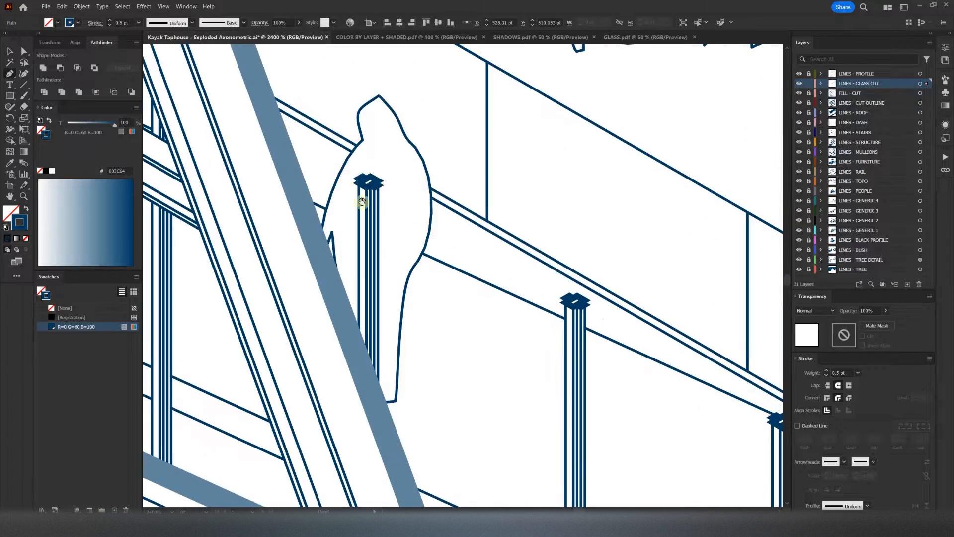
left_click(292, 135)
key("v")
left_click(345, 183)
left_click_drag(169, 102, 468, 271)
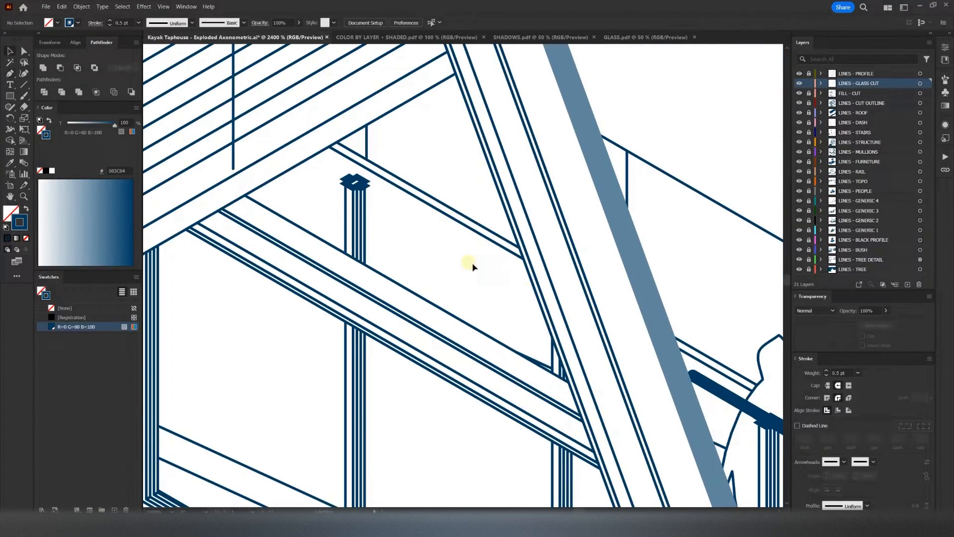
Step: Draw a glass cut line across the mullion tops visible between the slanted frames and adjust its starting end
left_click(306, 165)
left_click(538, 294)
left_click_drag(330, 177, 338, 171, "ctrl")
left_click(457, 285, "ctrl")
Step: Draw glass cut lines across the mullion tops of the middle level's front end wall and along one further glazed stretch
scroll(353, 171, "down", 8, "alt")
scroll(353, 170, "up", 5, "alt")
left_click(245, 96)
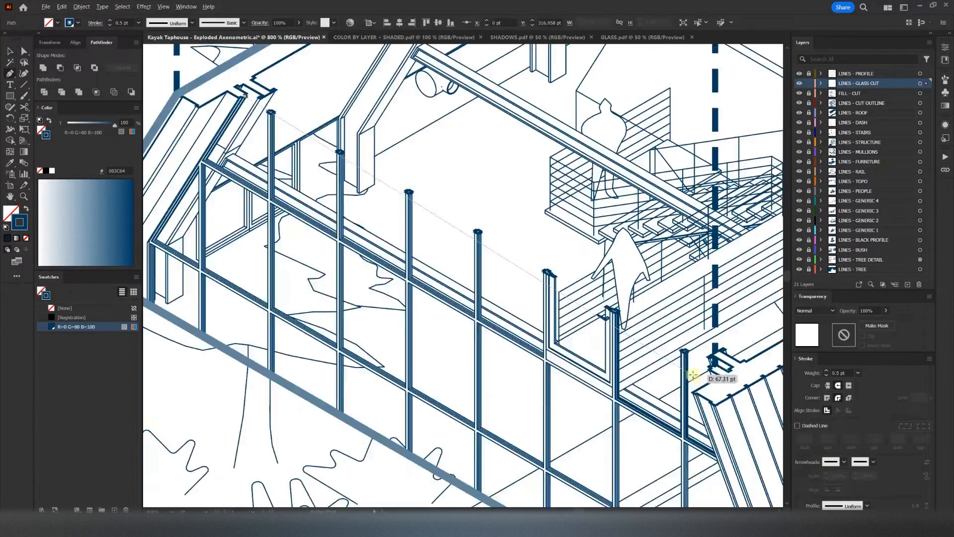
left_click(711, 368)
scroll(381, 348, "down", 5, "alt")
scroll(584, 218, "up", 5, "alt")
left_click(422, 360)
scroll(703, 214, "down", 2, "alt")
left_click(595, 272)
left_click(576, 313, "ctrl")
scroll(575, 314, "down", 4, "alt")
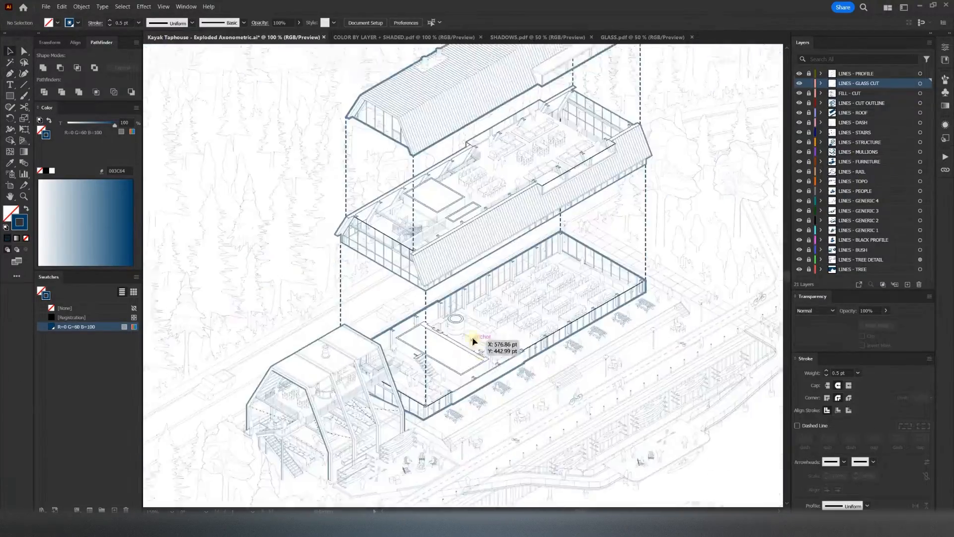
Step: Set the stroke weight of all lines on the LINES - MULLIONS layer to 0.05 pt
scroll(387, 330, "up", 5, "alt")
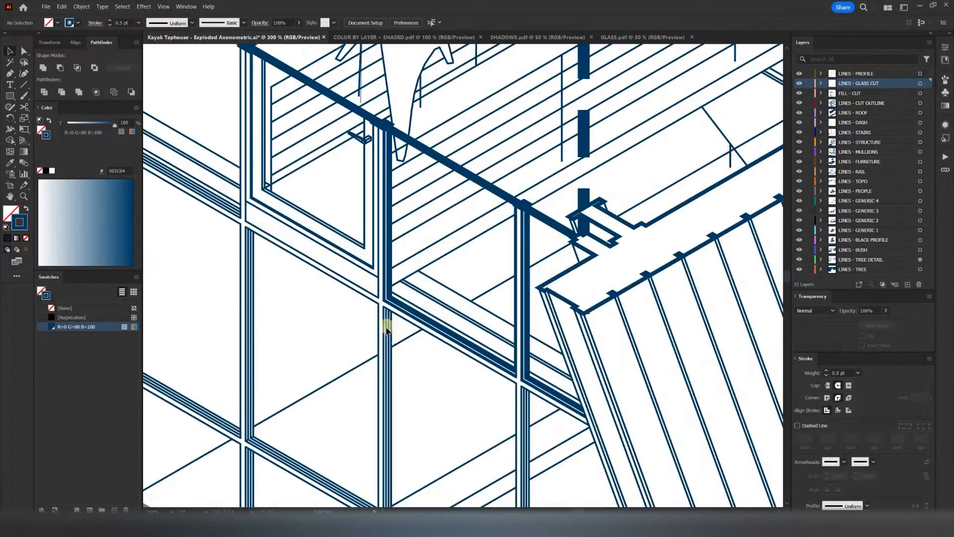
left_click(387, 329)
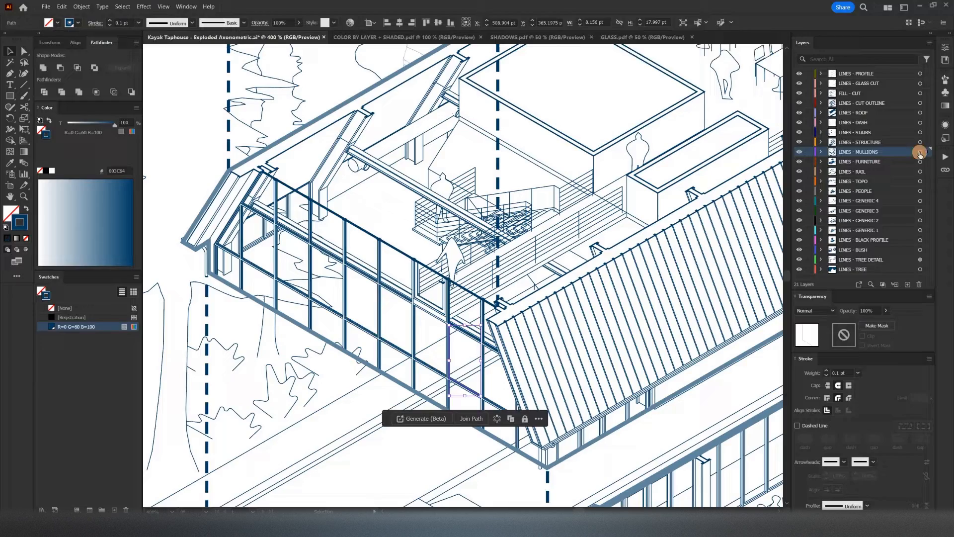
left_click(920, 153)
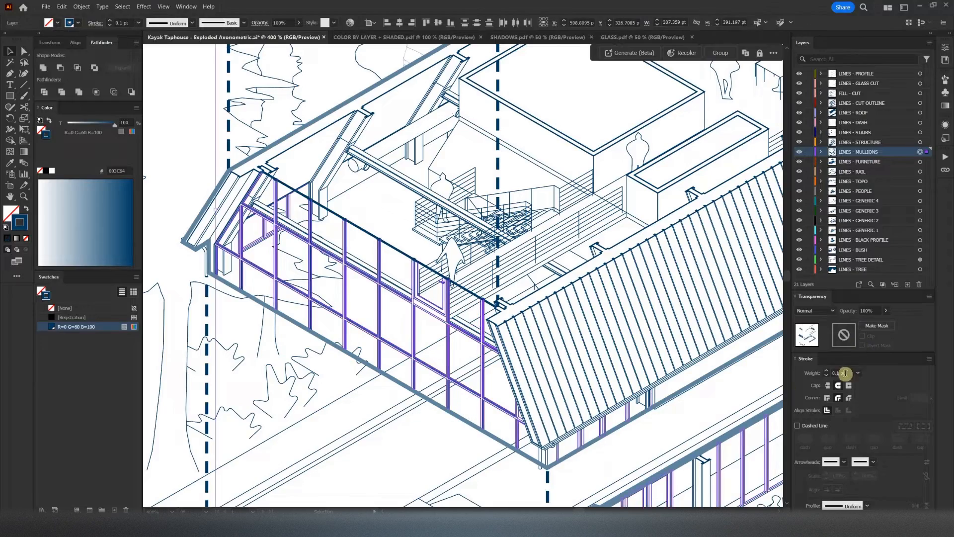
key("Return")
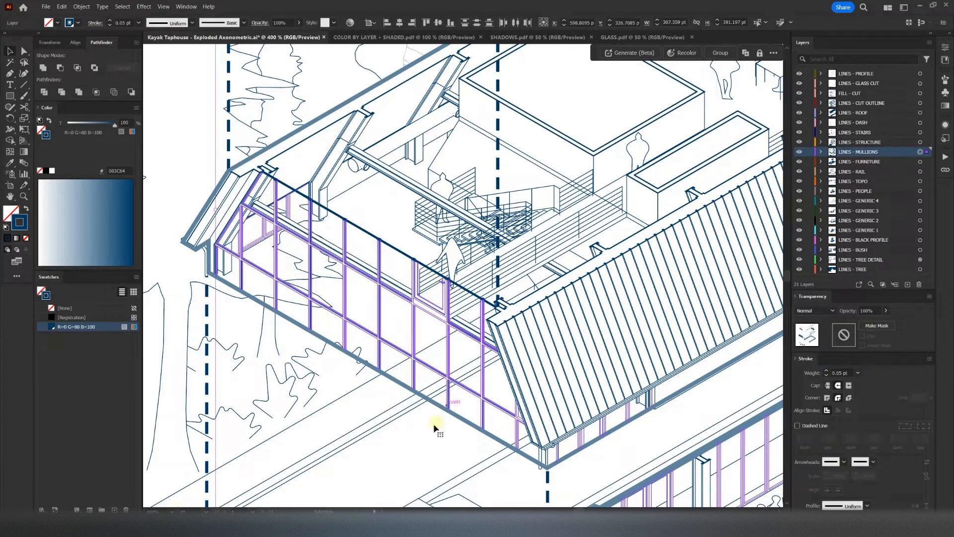
left_click(428, 425)
scroll(400, 339, "down", 4, "alt")
Step: Give all lines on the LINES - GENERIC 1 layer a 0.2 pt stroke weight
scroll(468, 377, "up", 2, "alt")
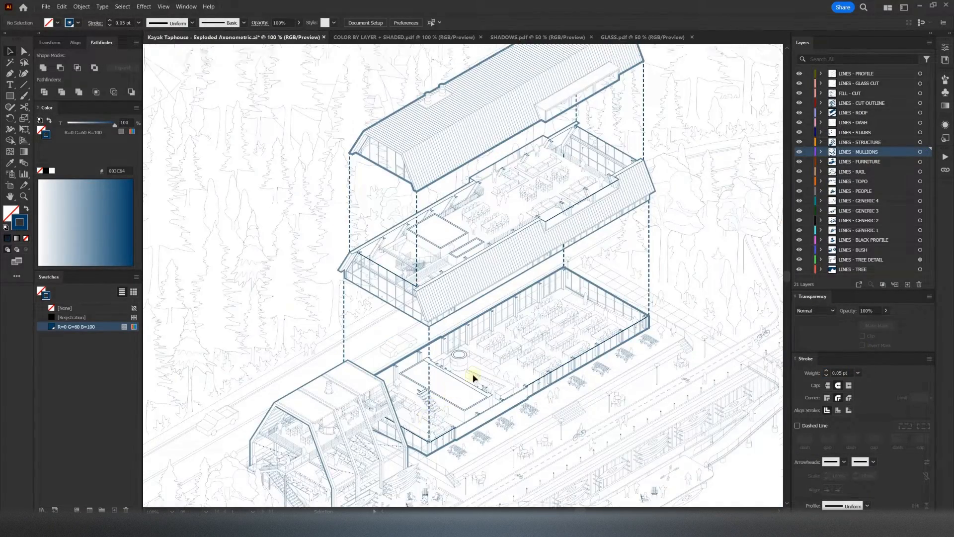
left_click(920, 231)
scroll(559, 303, "down", 2)
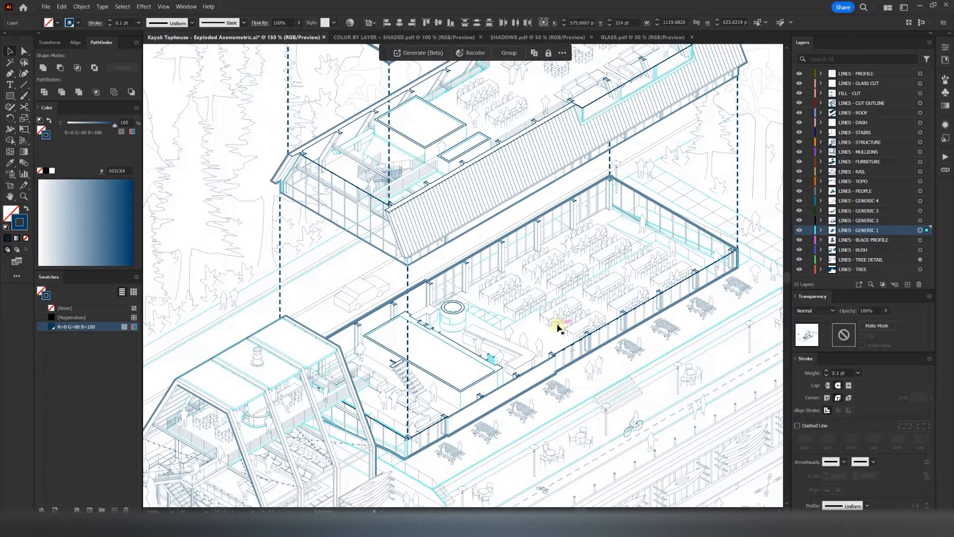
left_click(843, 373)
type(".2")
key("Return")
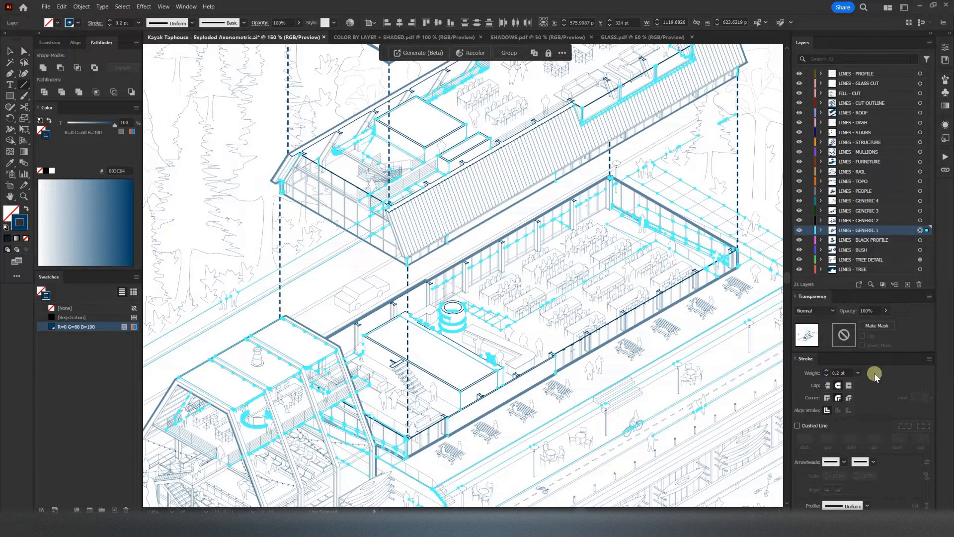
key("ctrl+shift+a")
Step: Delete the path along the terrace edge beside the picnic tables
scroll(537, 400, "down", 3, "alt")
scroll(518, 405, "down", 2)
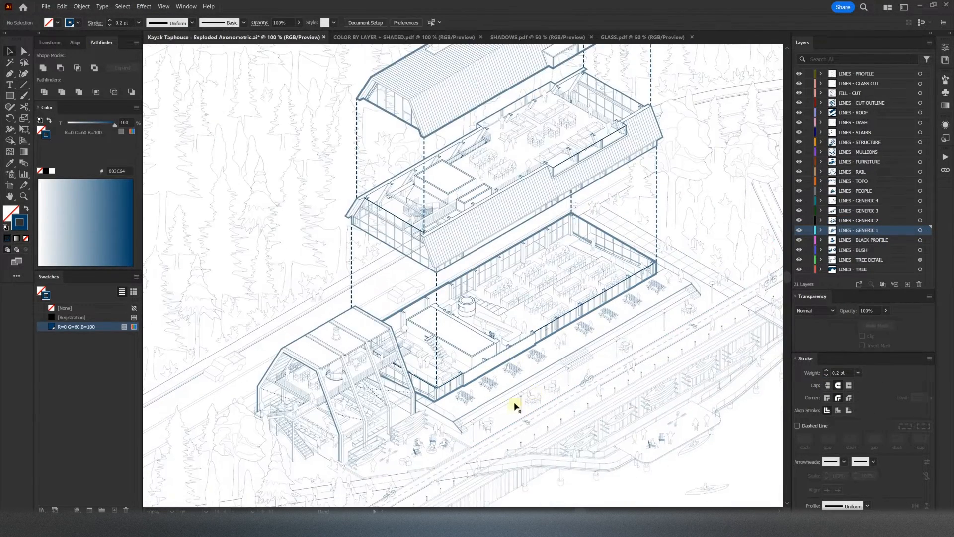
scroll(454, 405, "up", 8, "alt")
left_click(421, 398)
key("Delete")
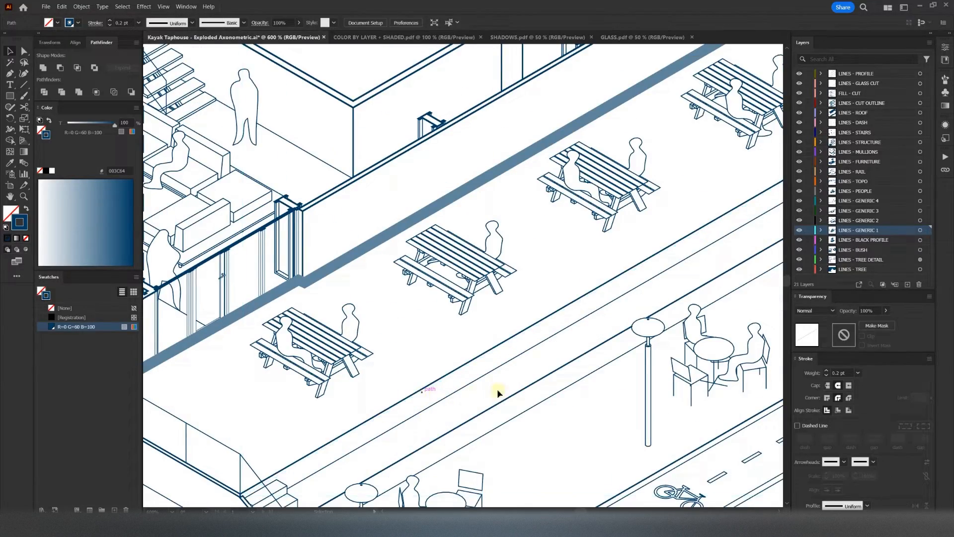
left_click_drag(696, 198, 590, 252)
left_click_drag(696, 169, 512, 266)
Step: Lower the opacity of the LINES - GENERIC 3 layer to 50%
scroll(512, 266, "down", 7, "alt")
scroll(532, 251, "up", 3, "alt")
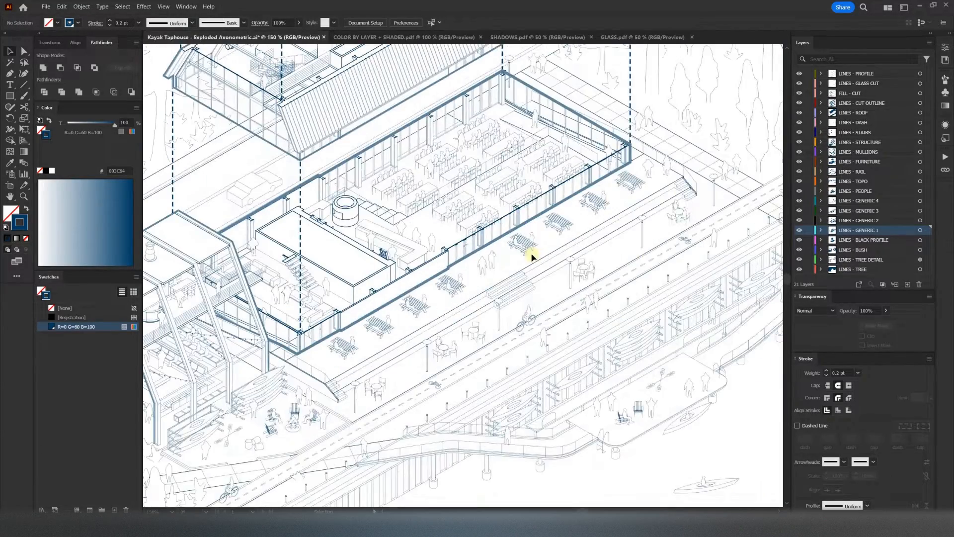
left_click(920, 212)
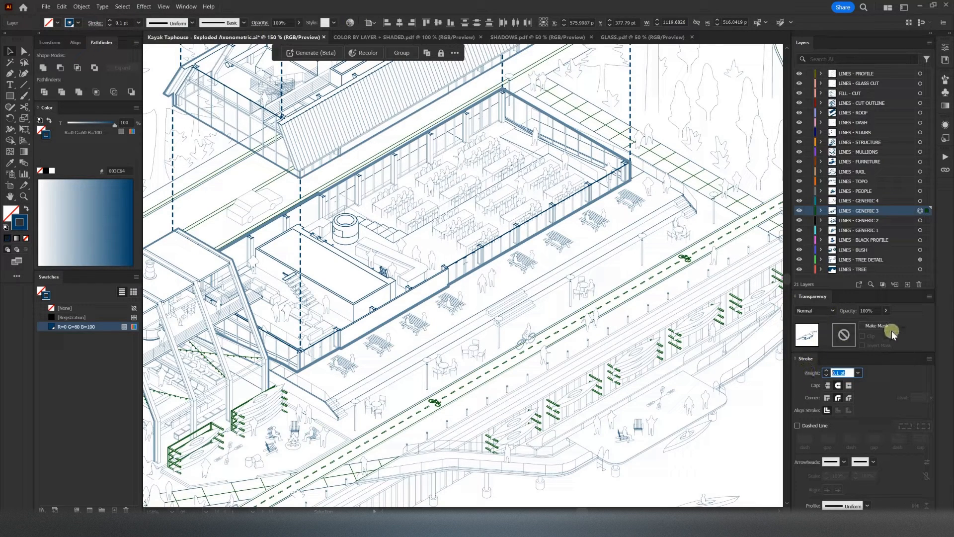
left_click(632, 264)
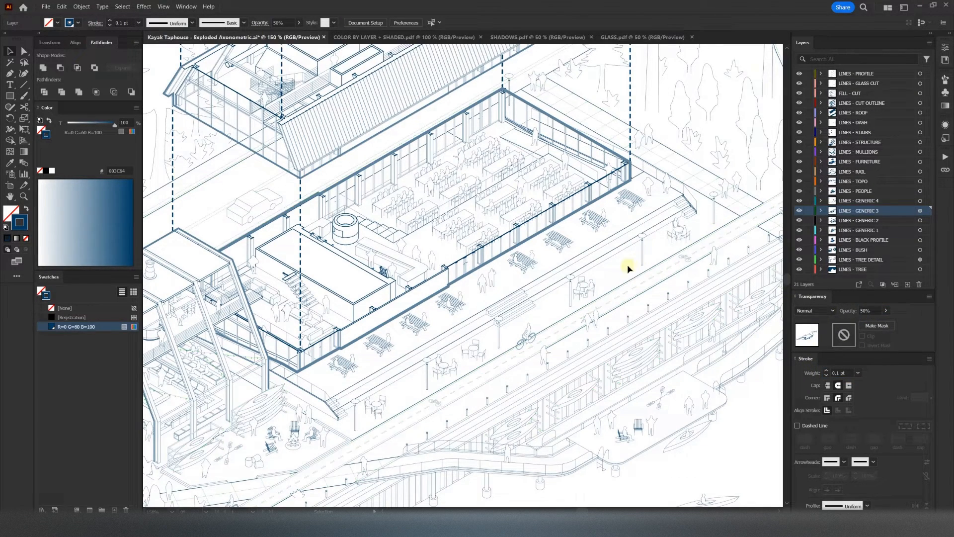
scroll(492, 398, "up", 5, "alt")
scroll(512, 406, "down", 6, "alt")
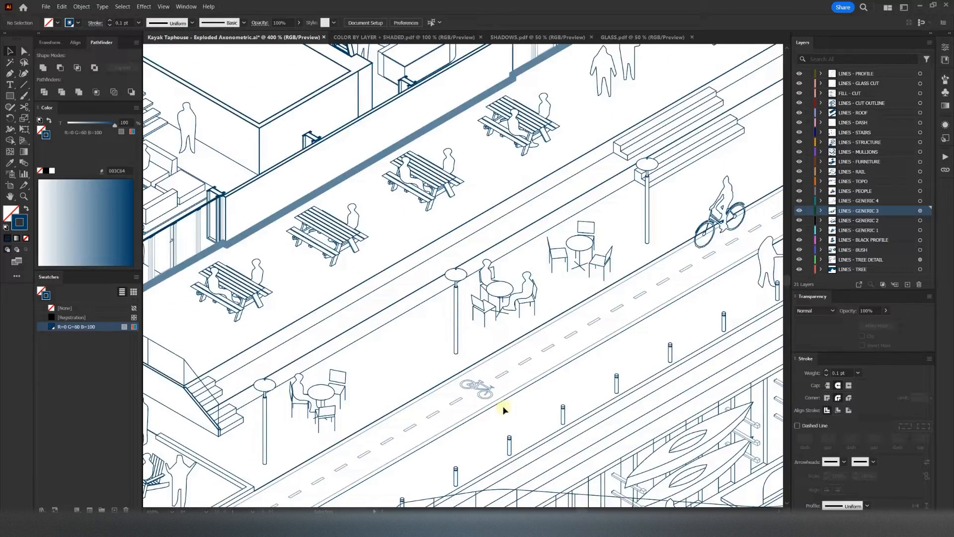
Step: Set the stroke weight of all figures on the LINES - PEOPLE layer to 0.15 pt
scroll(472, 387, "up", 4, "alt")
left_click(437, 388)
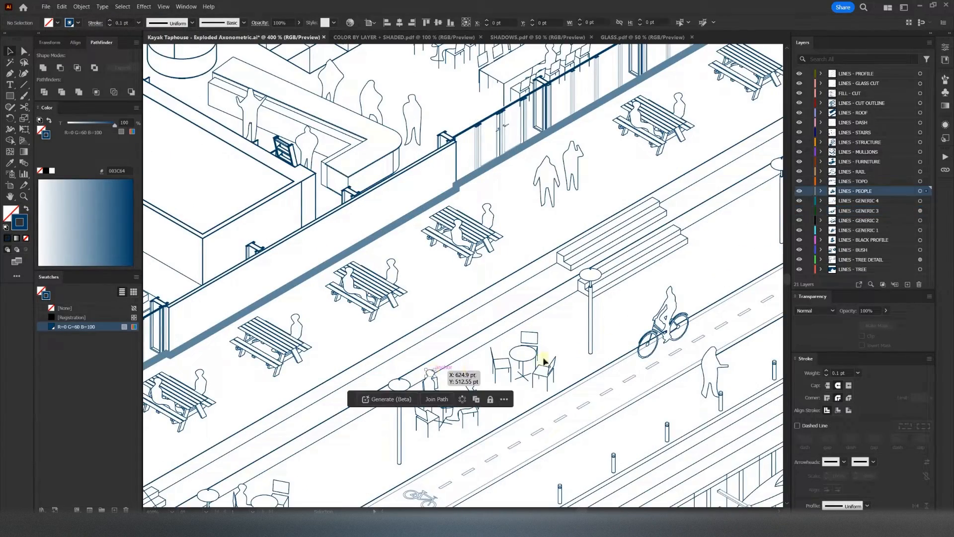
left_click(920, 191)
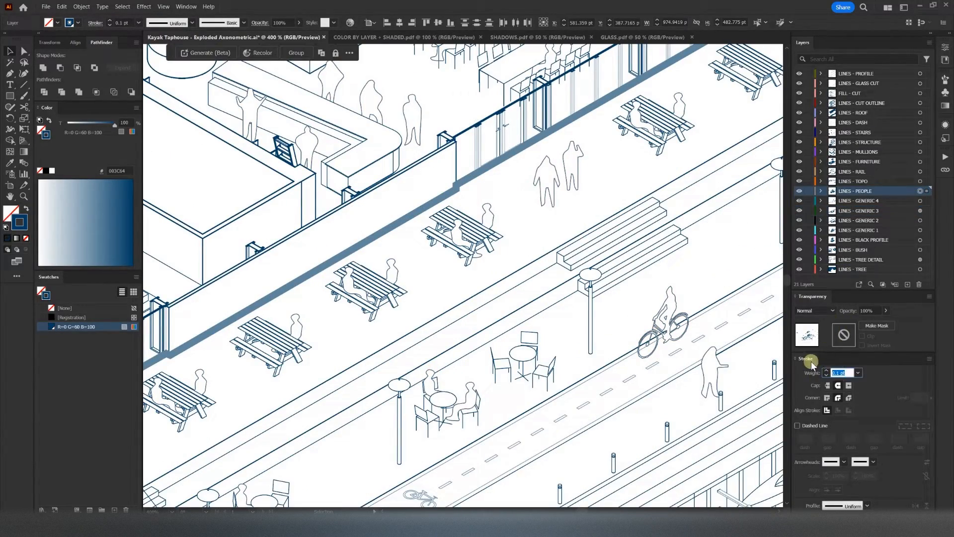
left_click(446, 267)
scroll(441, 283, "up", 1)
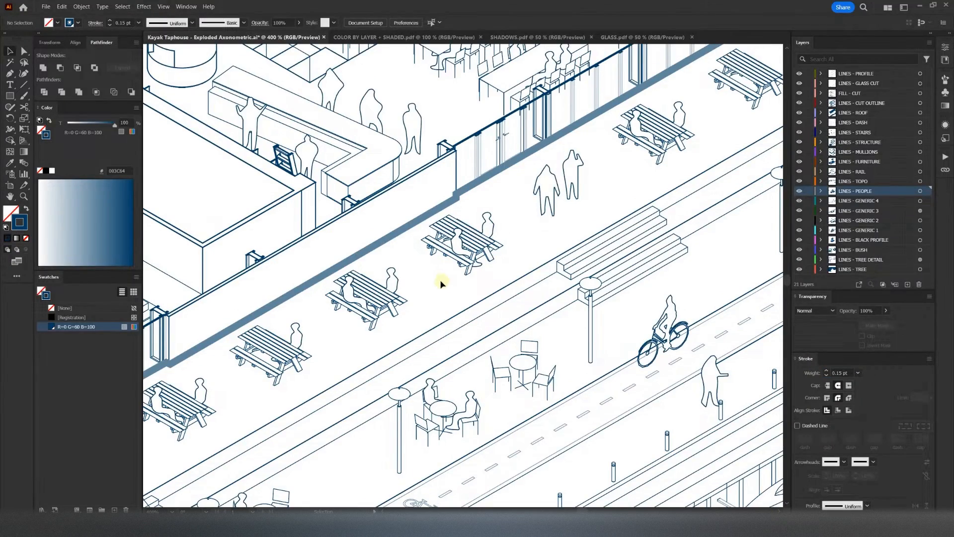
Step: Set the stroke weight of the terrain lines on the LINES - TOPO layer to 0.2 pt
scroll(439, 301, "down", 6, "alt")
scroll(511, 332, "up", 2, "alt")
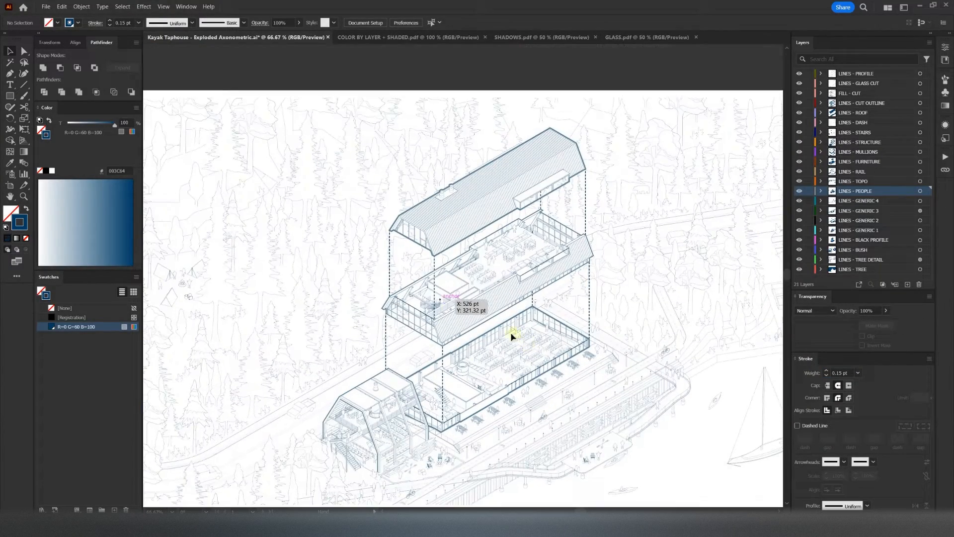
left_click(198, 213)
left_click(920, 181)
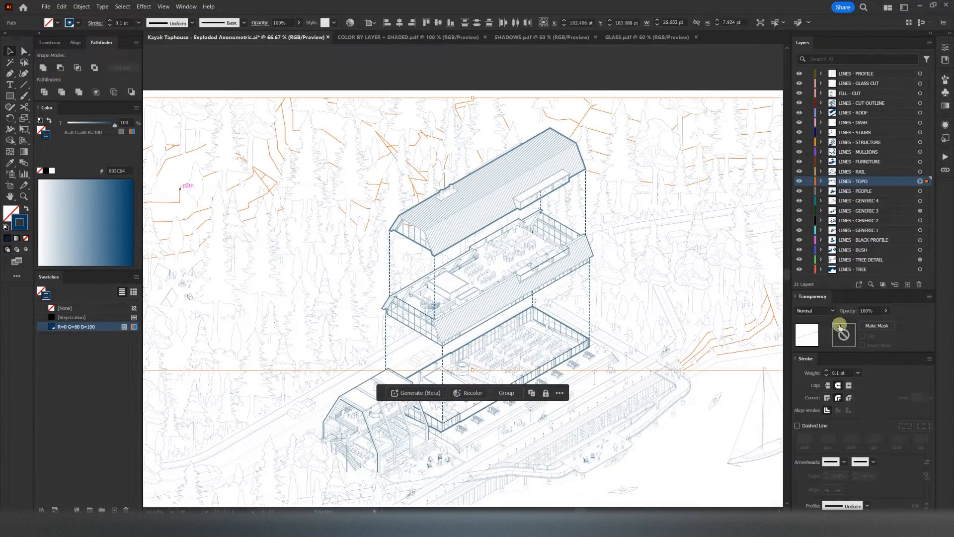
left_click(754, 372)
scroll(519, 373, "up", 1, "alt")
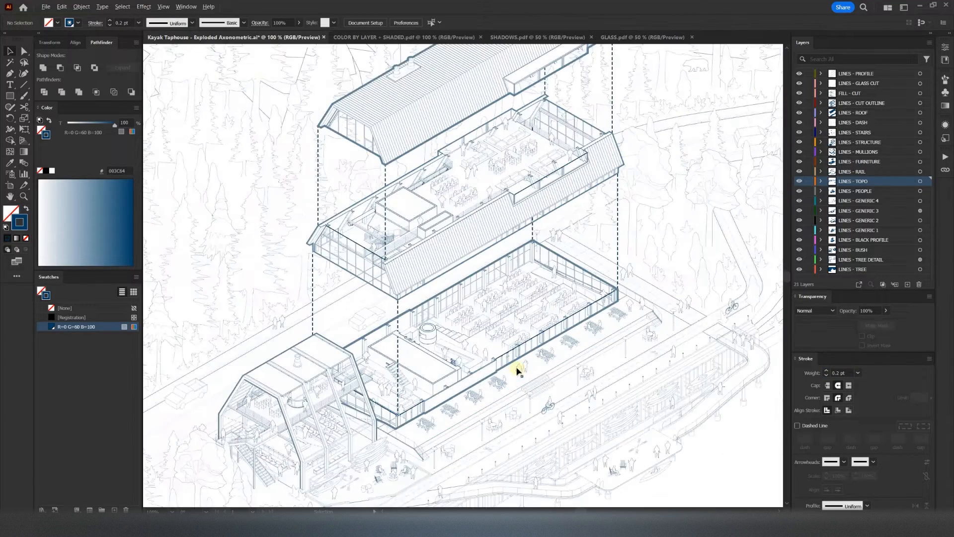
Step: Switch to SHADOWS.pdf and release the nested clipping masks around the shadow image
left_click(511, 37)
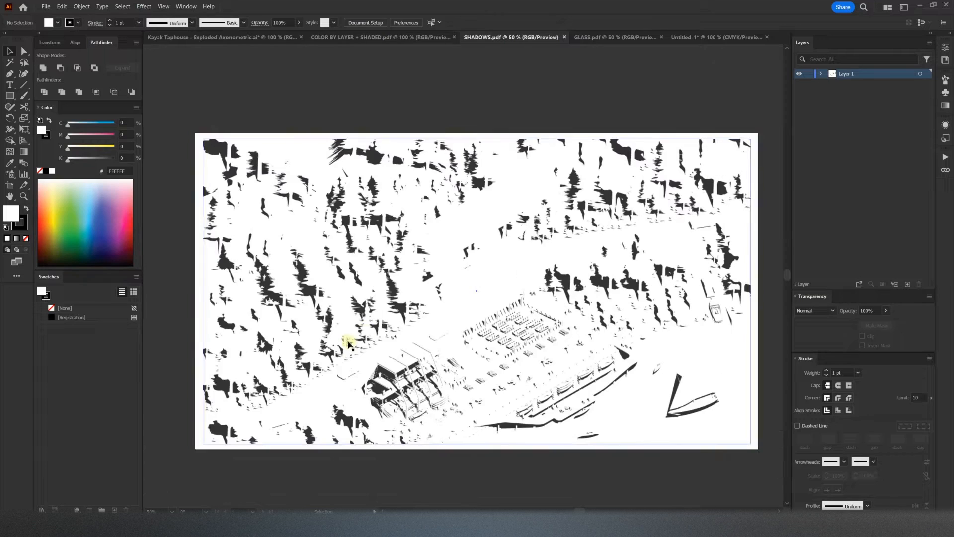
left_click(352, 318)
right_click(434, 298)
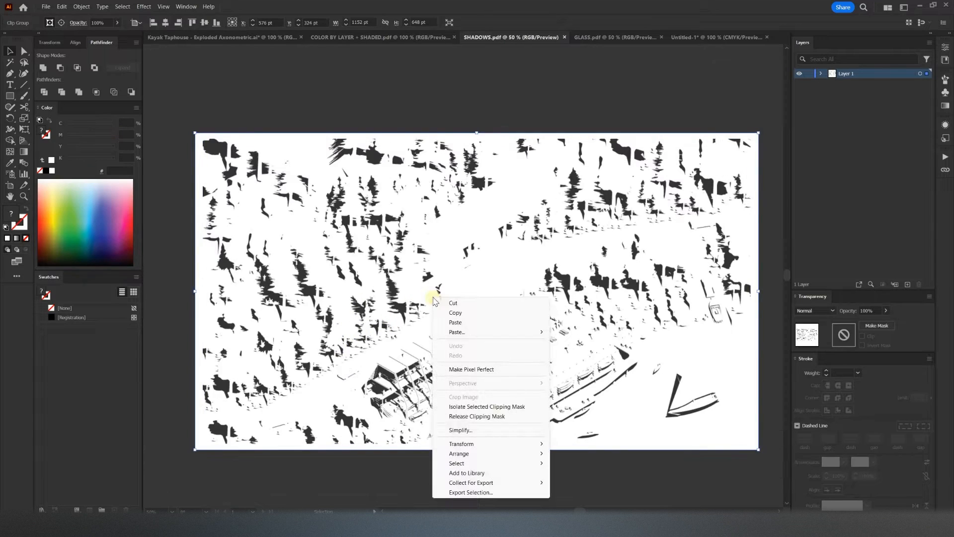
left_click(471, 417)
left_click(581, 368)
right_click(581, 150)
left_click(609, 272)
Step: Delete the leftover frame shapes around the shadow image
left_click(704, 435)
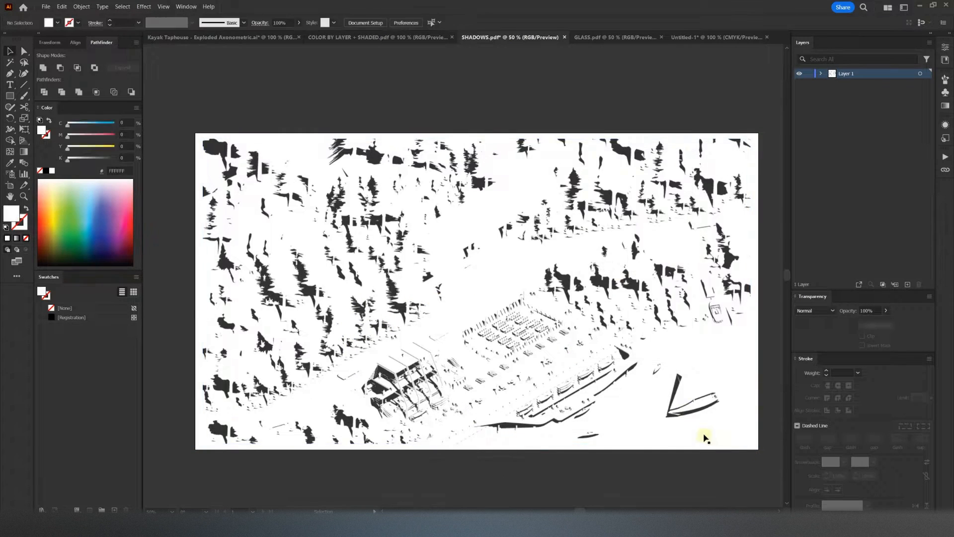
left_click(688, 448)
key("Delete")
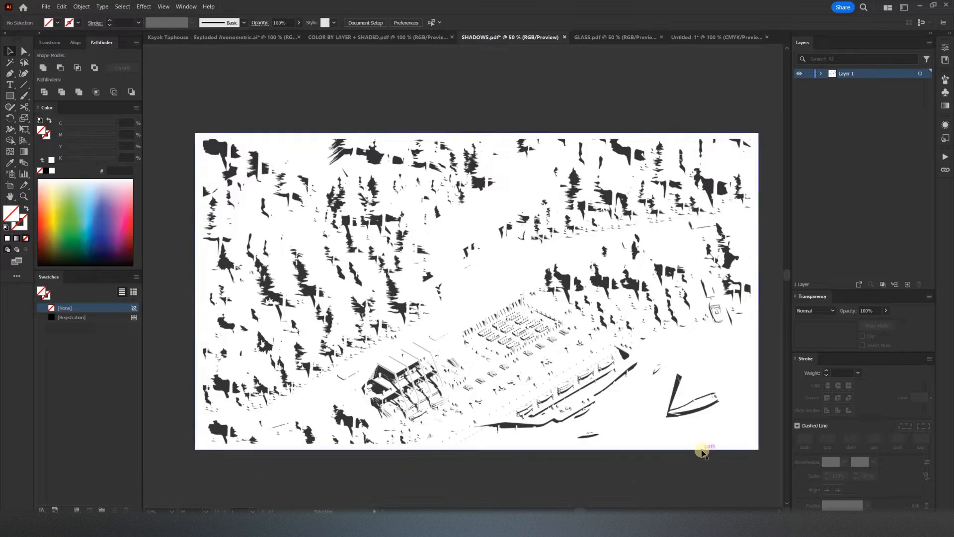
Step: Image-trace the shadow image with the Silhouettes preset
left_click(604, 354)
left_click(268, 23)
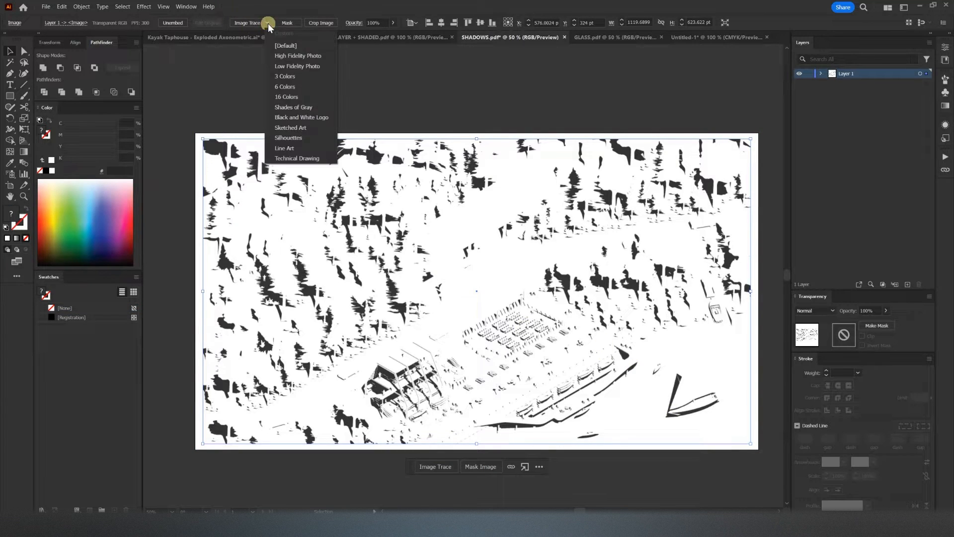
scroll(343, 271, "up", 9, "alt")
scroll(428, 402, "down", 8, "alt")
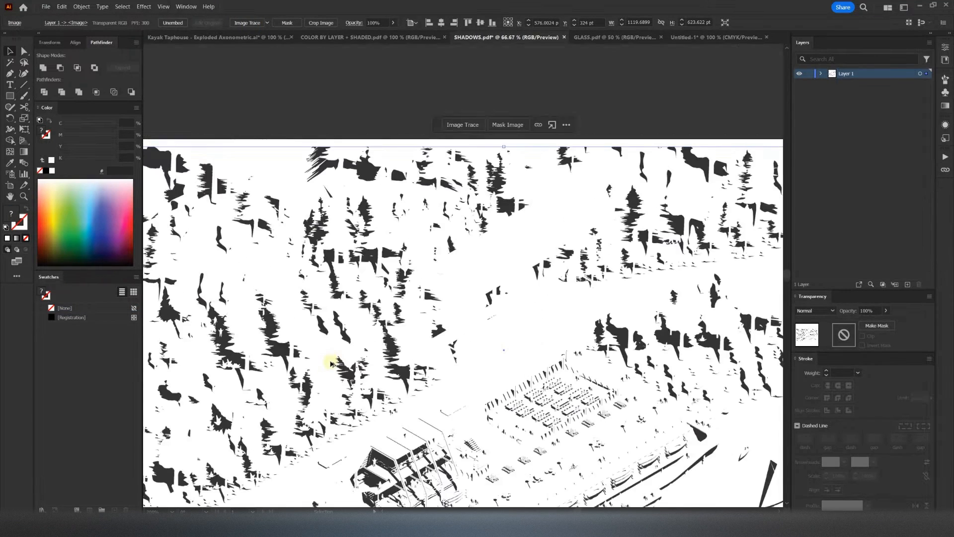
left_click(267, 23)
left_click(280, 138)
left_click(529, 273)
scroll(430, 286, "up", 6, "alt")
scroll(358, 369, "down", 8, "alt")
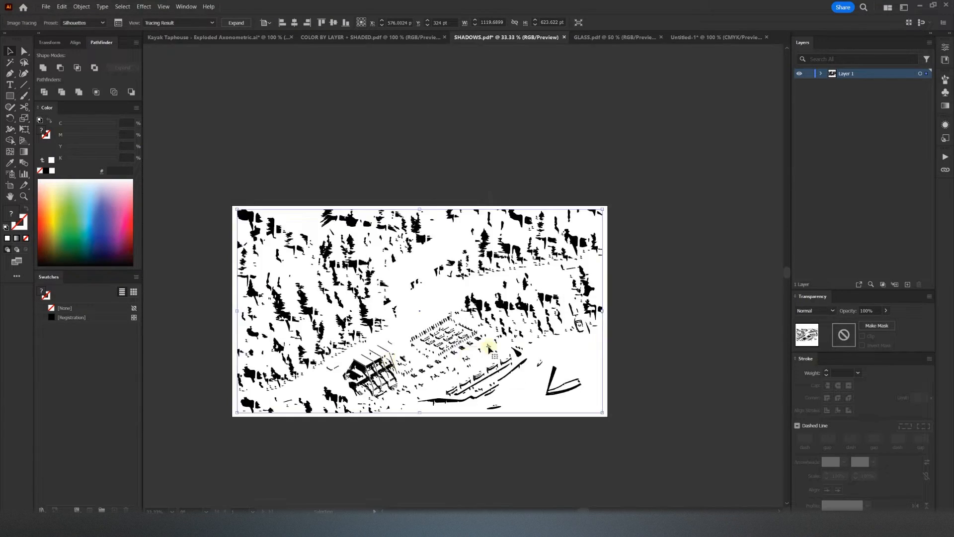
Step: Add a topmost layer named SHADOWS to the Kayak Taphouse - Exploded Axonometric drawing and paste the shadow tracing in place on it
left_click(224, 38)
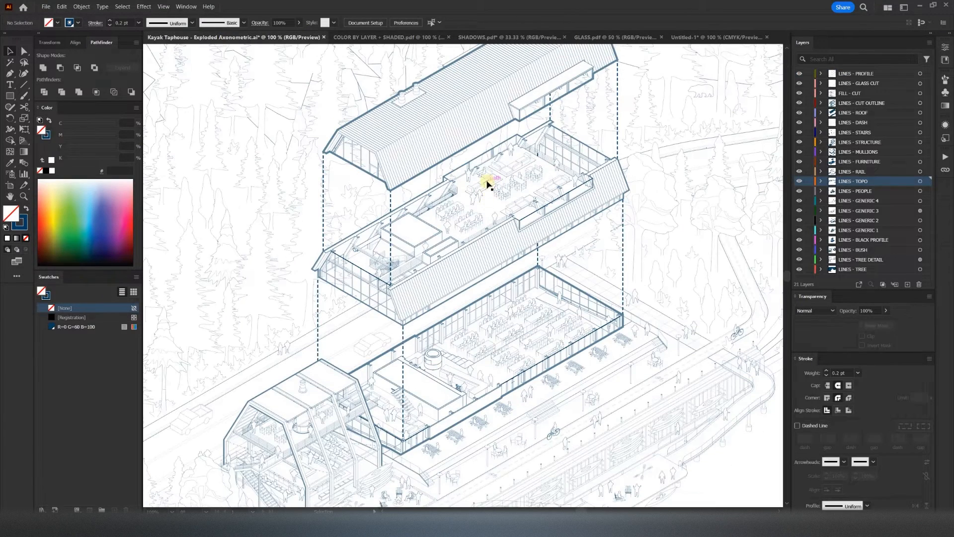
left_click(850, 75)
left_click(907, 284)
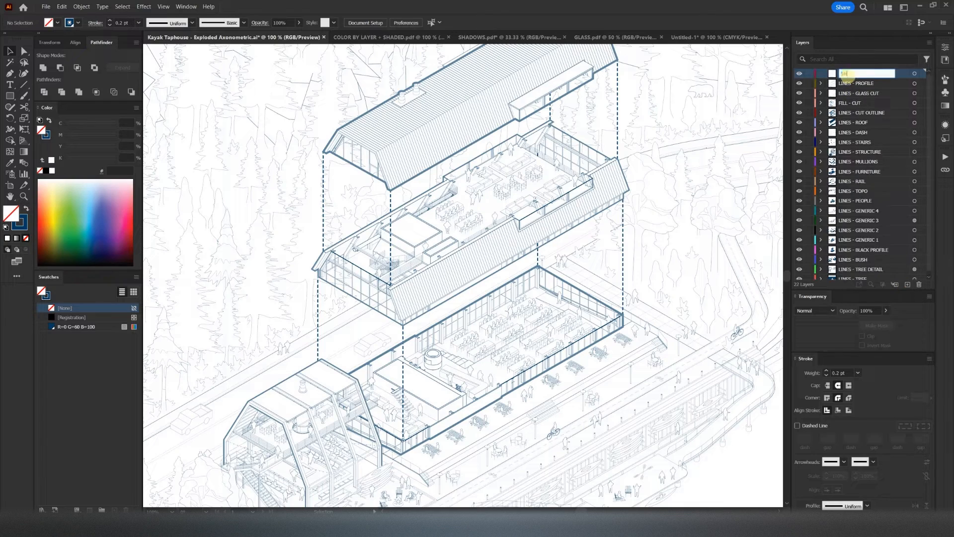
left_click(57, 8)
left_click(108, 86)
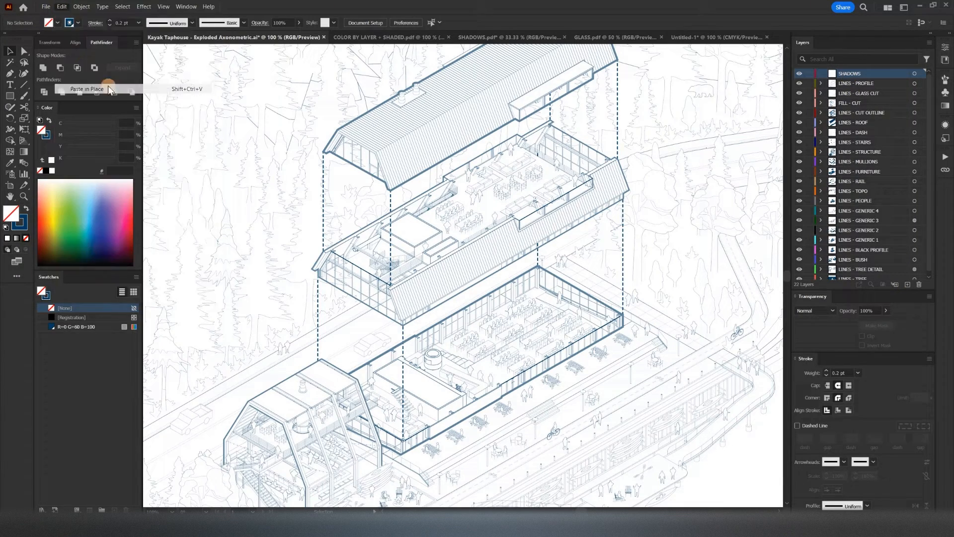
Step: Blend the pasted shadow tracing over the linework with Multiply mode at 12% opacity
scroll(385, 233, "down", 1, "alt")
left_click_drag(328, 284, 350, 304)
left_click(808, 311)
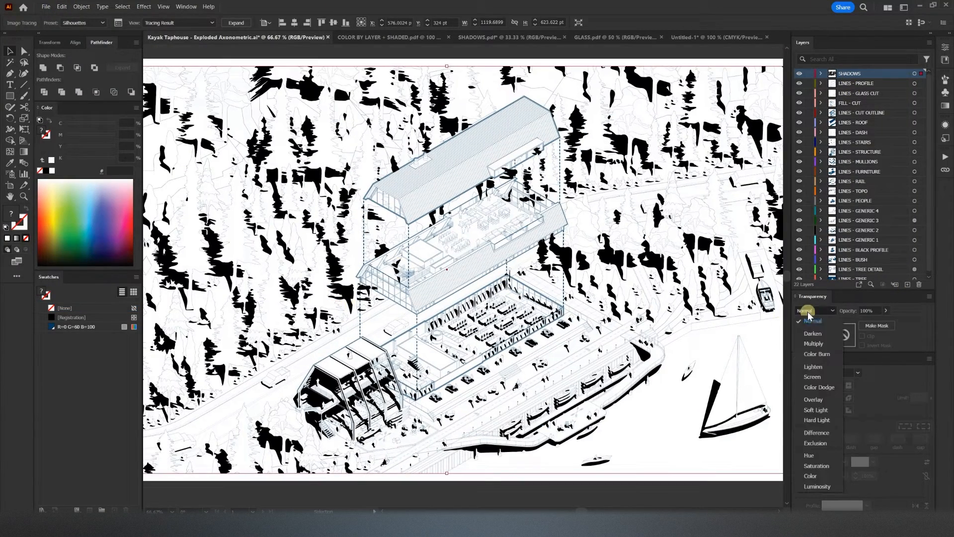
left_click(812, 344)
left_click_drag(885, 311, 855, 321)
scroll(613, 262, "up", 3, "alt")
scroll(579, 266, "down", 2, "alt")
double_click(588, 273)
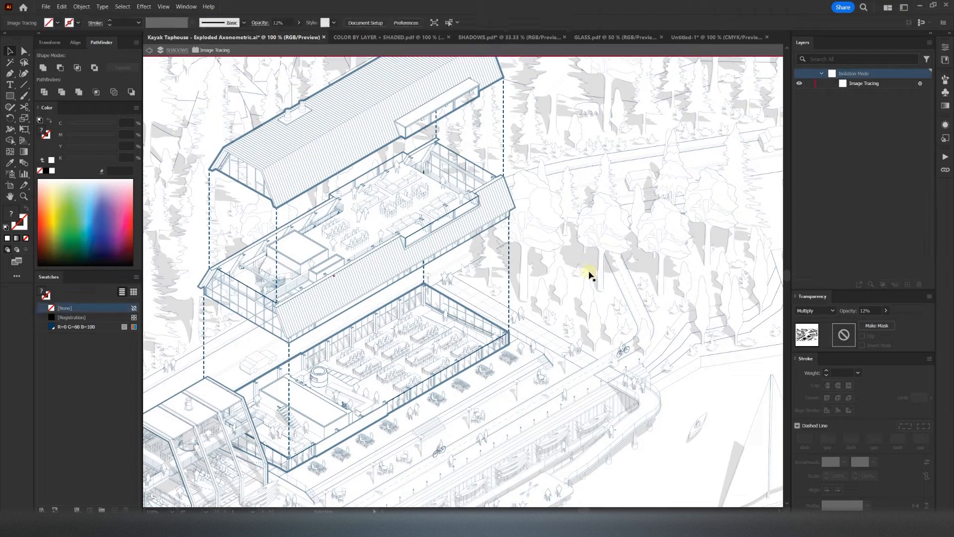
Step: Leave isolation mode for the shadow tracing and return to the full layer structure
left_click(588, 268)
scroll(522, 469, "down", 1, "alt")
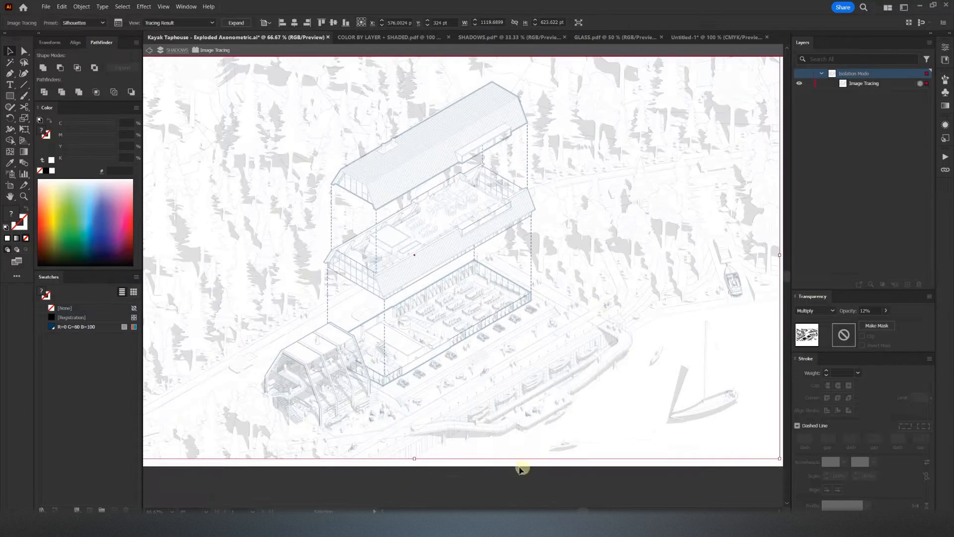
double_click(427, 477)
left_click(241, 430)
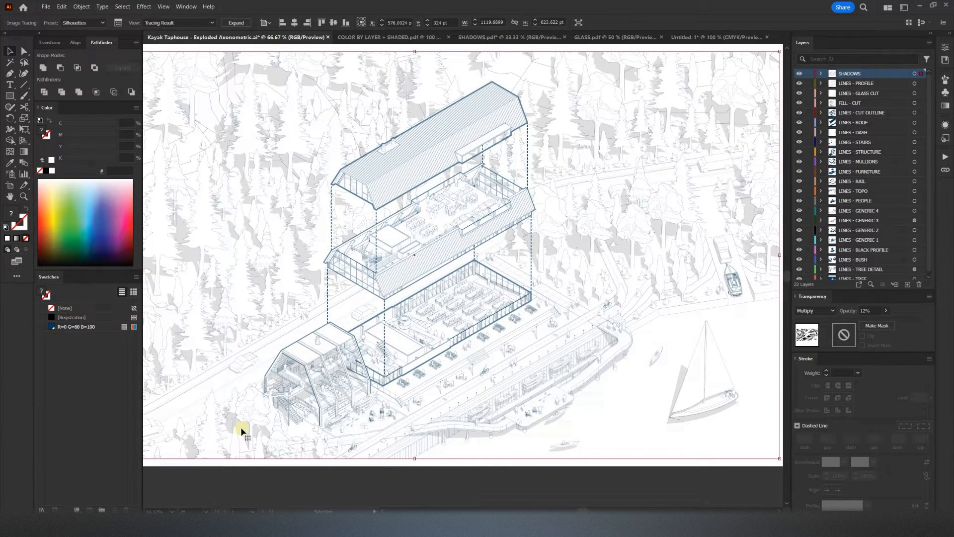
double_click(241, 428)
double_click(409, 480)
Step: Expand the shadow tracing into shapes and fill them with the R=0 G=60 B=100 swatch
left_click(242, 432)
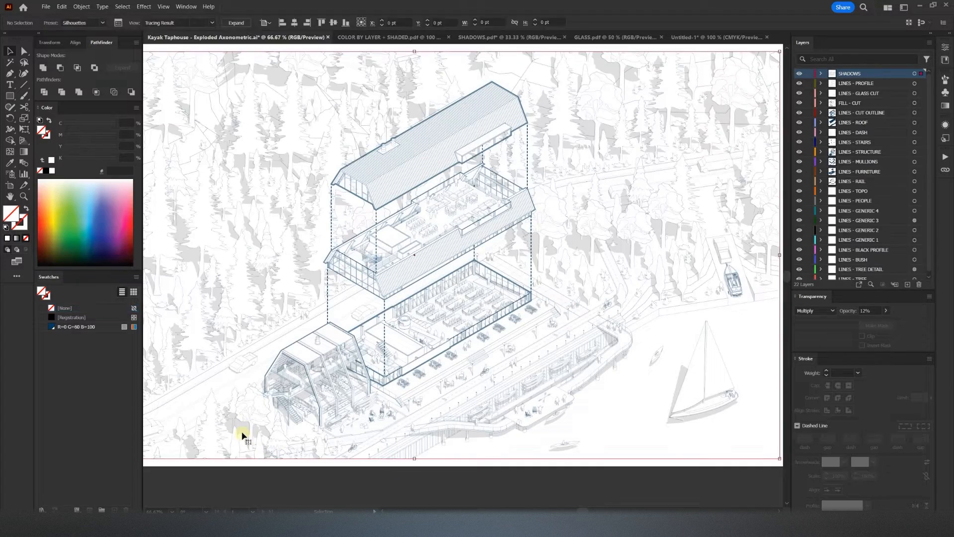
left_click(236, 23)
left_click(60, 326)
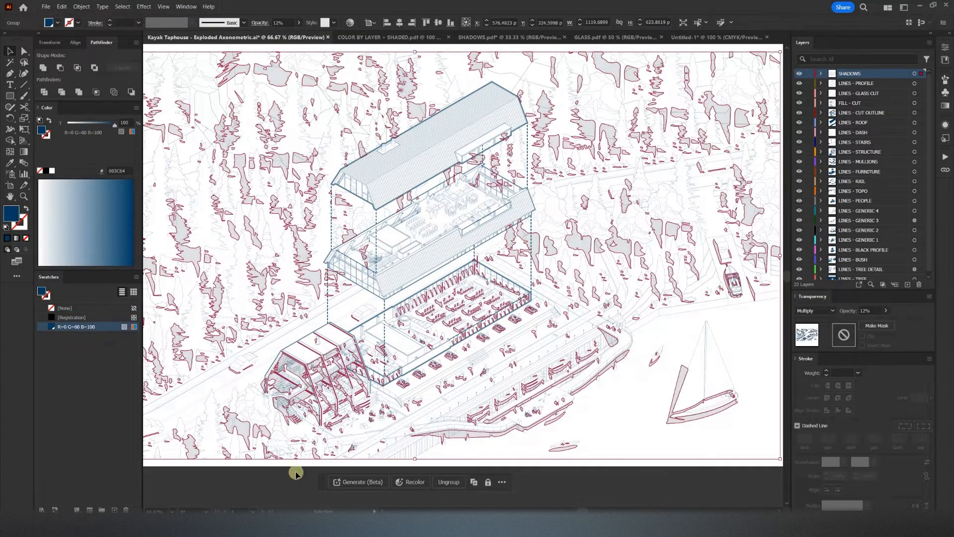
left_click(267, 479)
Step: Lower the opacity of the expanded shadow shapes to 9% and deselect them
scroll(620, 243, "up", 2, "alt")
left_click(629, 252)
left_click(640, 330)
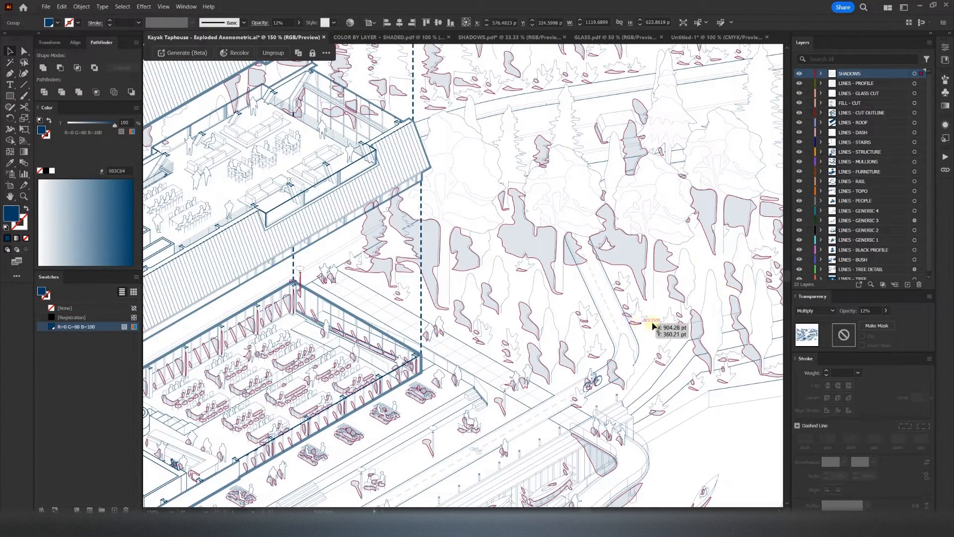
left_click(886, 310)
left_click_drag(857, 322, 855, 322)
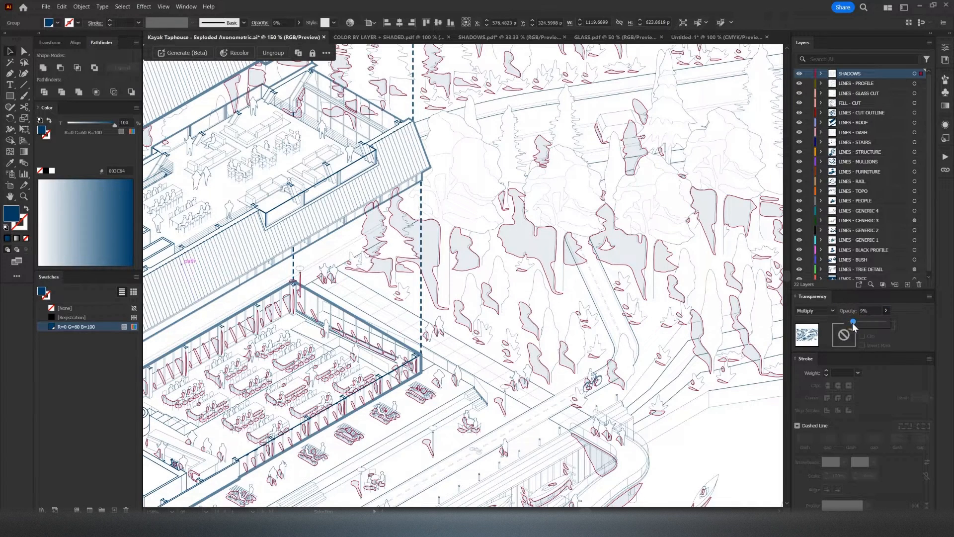
left_click(583, 293)
left_click(545, 247)
left_click(799, 295)
left_click(571, 300)
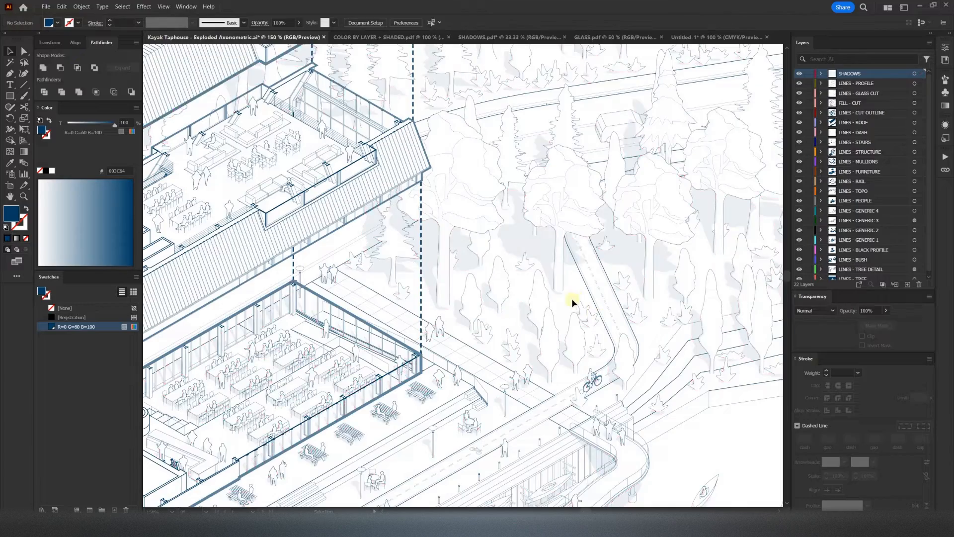
scroll(571, 300, "down", 2, "alt")
scroll(505, 327, "down", 2, "alt")
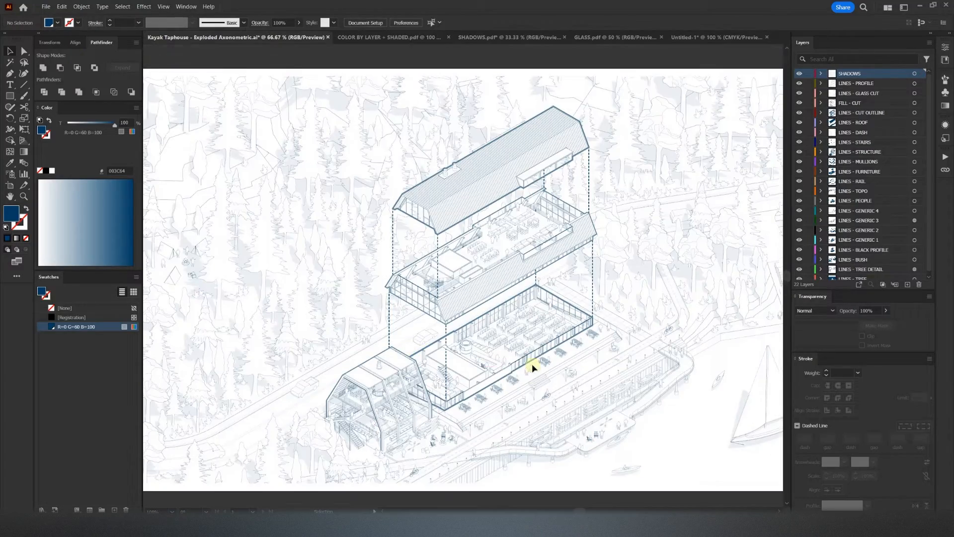
Step: In the GLASS.pdf document, select all the building's light red glass panels by their shared fill and copy them
left_click(593, 37)
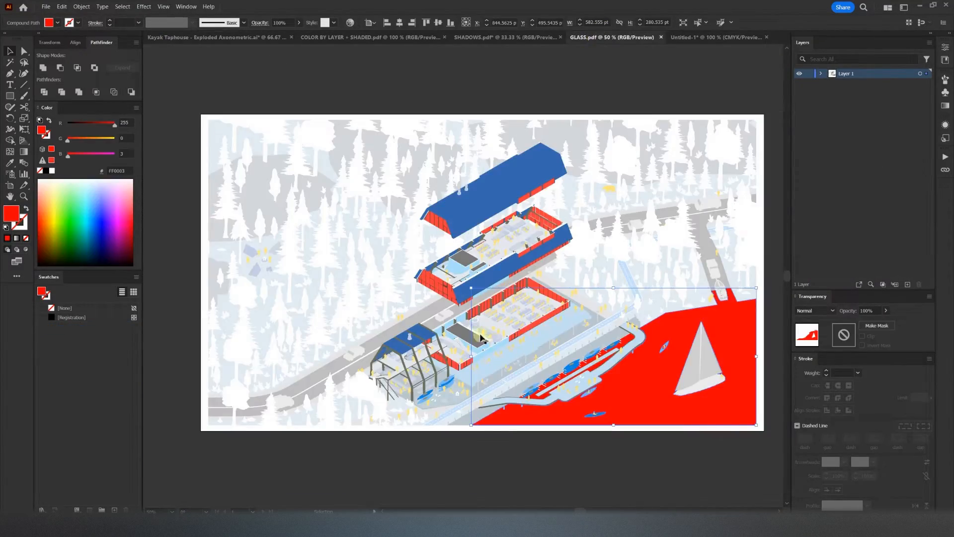
scroll(449, 280, "up", 3, "alt")
left_click(449, 279)
key("ctrl+6")
scroll(409, 292, "down", 3, "alt")
scroll(383, 285, "up", 3, "alt")
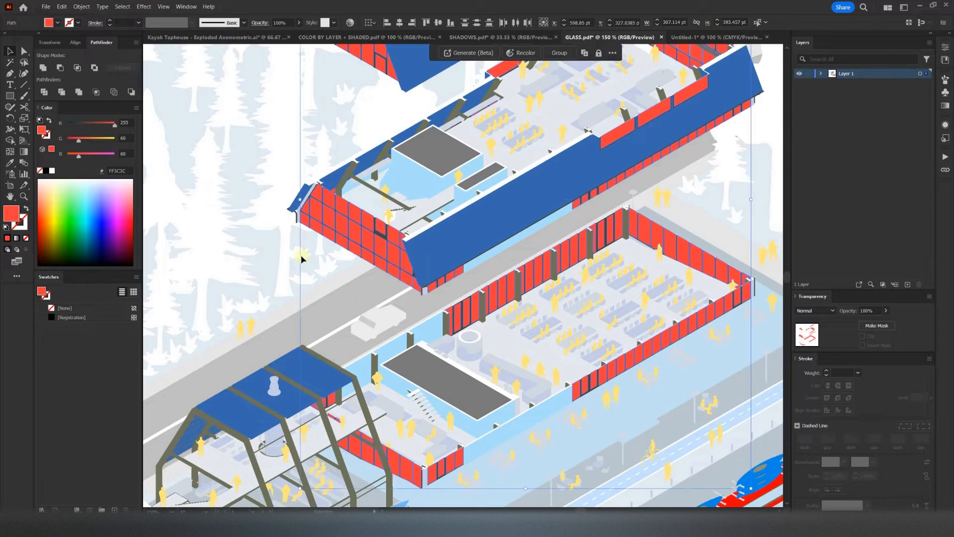
key("Left")
Step: In the Kayak Taphouse drawing, add a layer named FILL - GLASS beneath FILL - CUT and paste the glass panels in place
left_click(238, 37)
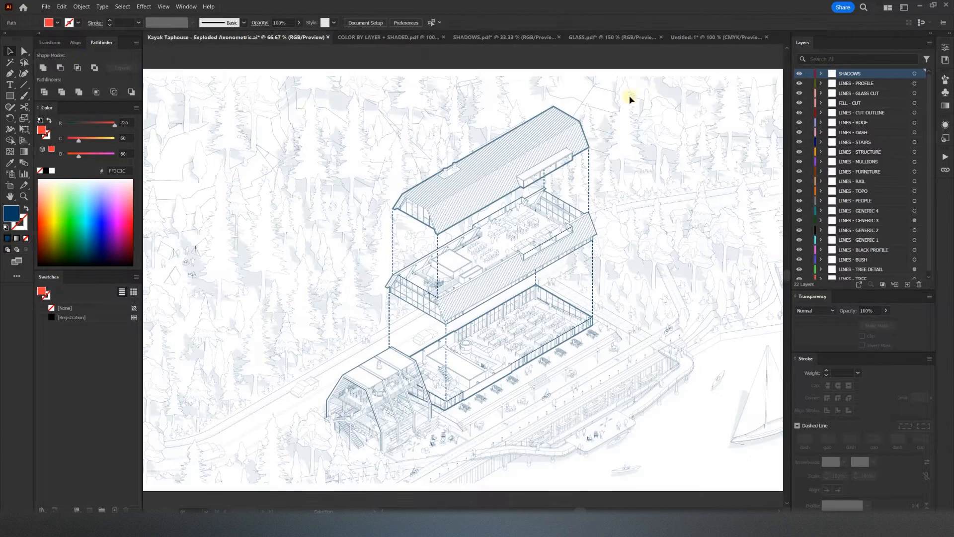
left_click(908, 284)
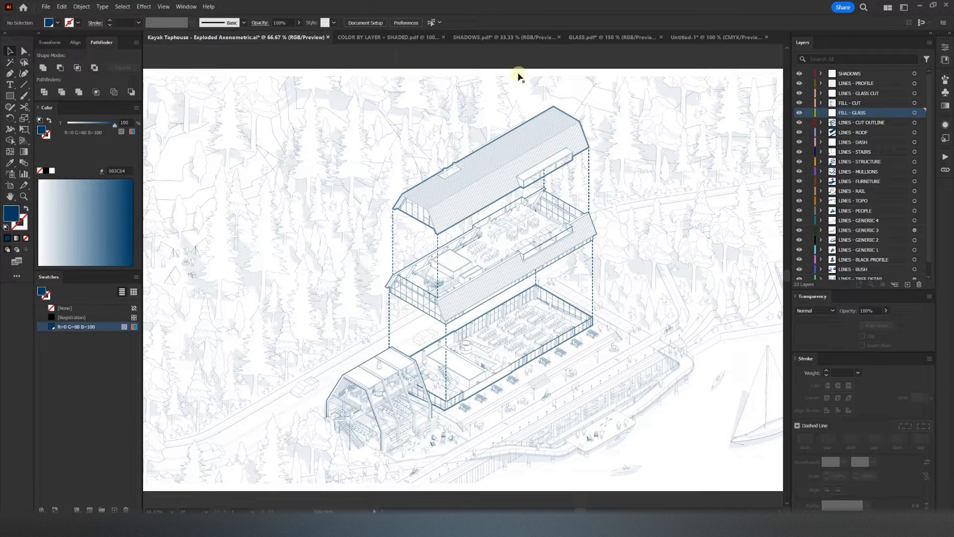
left_click(62, 7)
left_click(80, 90)
key("ctrl+plus")
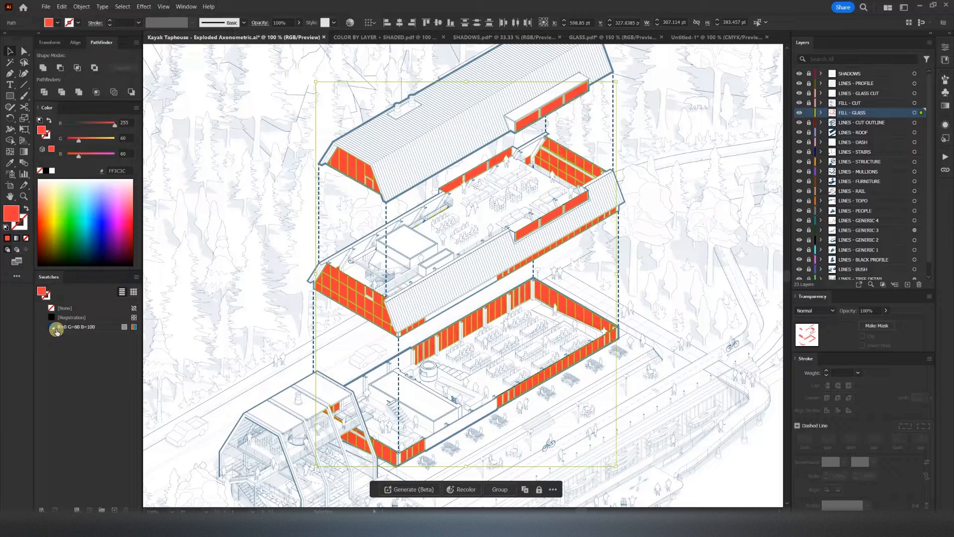
Step: Fill the pasted glass panels with the R=0 G=60 B=100 swatch at a 5% tint
left_click(57, 328)
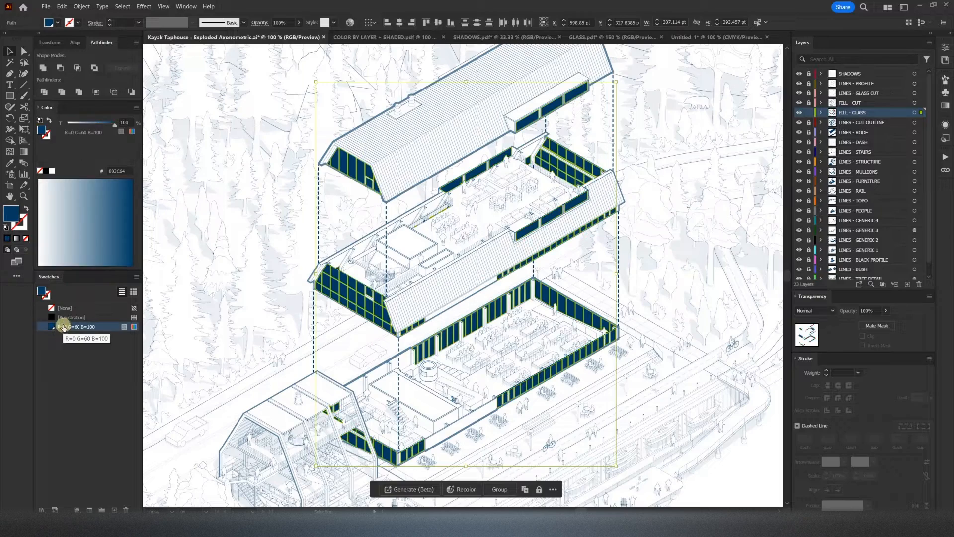
type("5")
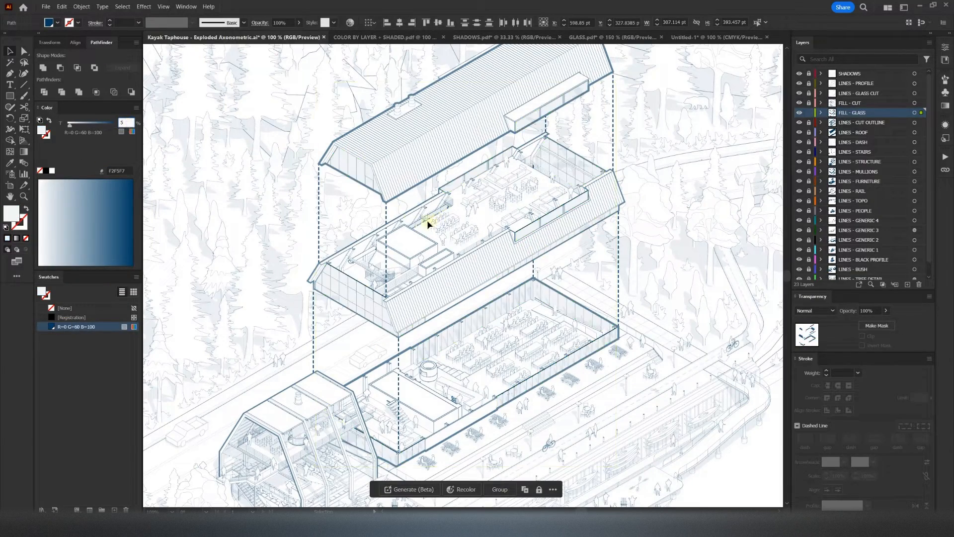
Step: Set the opacity of the glass panels to 75% and deselect them
scroll(401, 272, "up", 5, "alt")
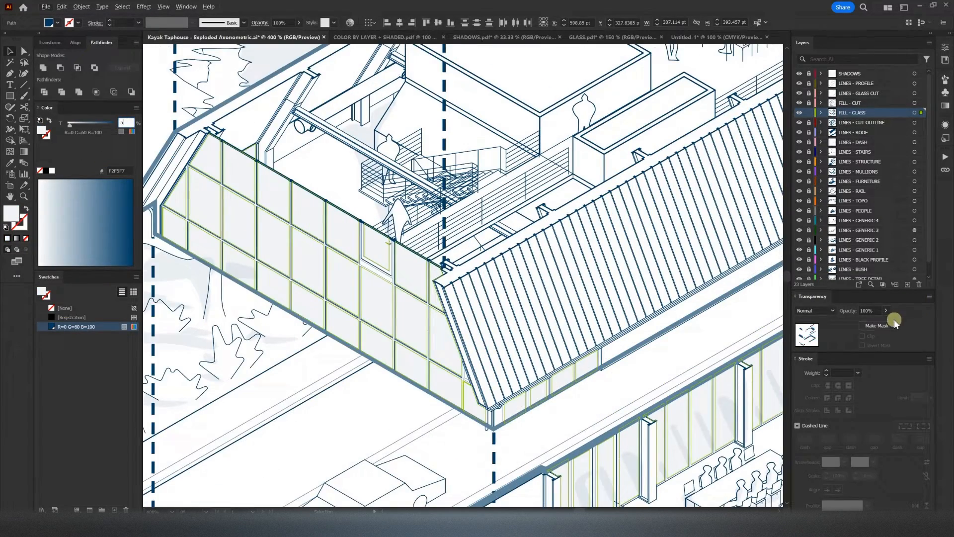
left_click(886, 311)
left_click_drag(885, 320, 875, 322)
left_click(874, 311)
type("75")
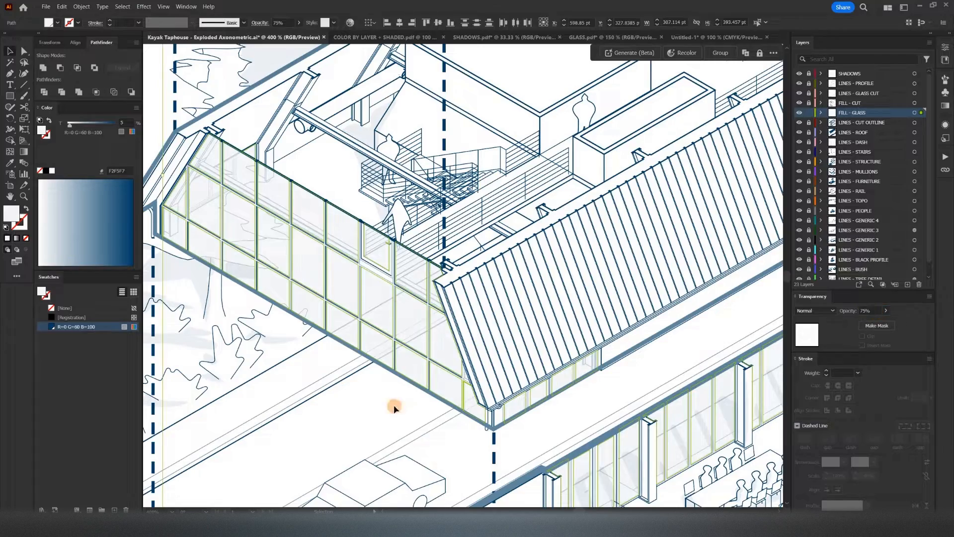
left_click(395, 404)
scroll(532, 345, "down", 5, "alt")
scroll(583, 331, "down", 4, "alt")
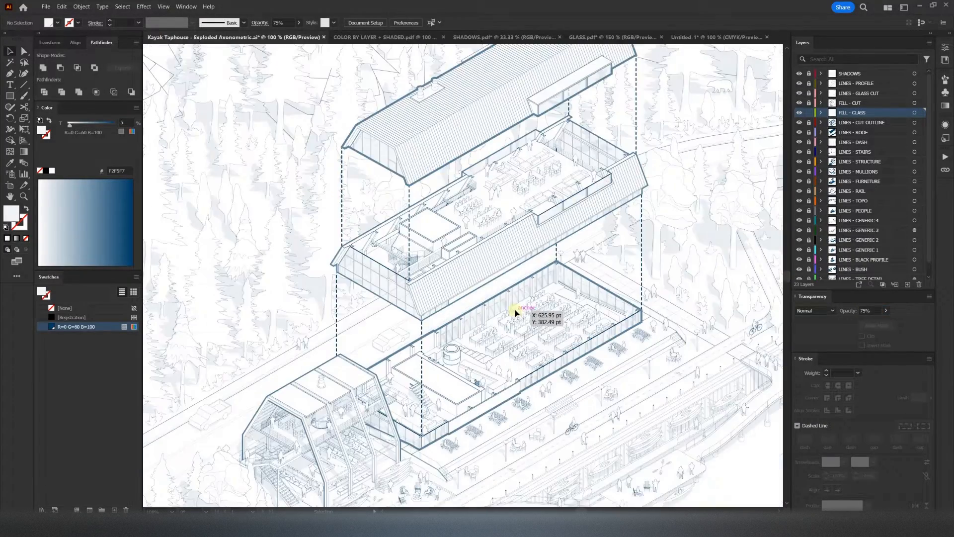
Step: Close the SHADOWS.pdf and GLASS.pdf documents
left_click(559, 37)
left_click(524, 275)
left_click(592, 37)
left_click(524, 274)
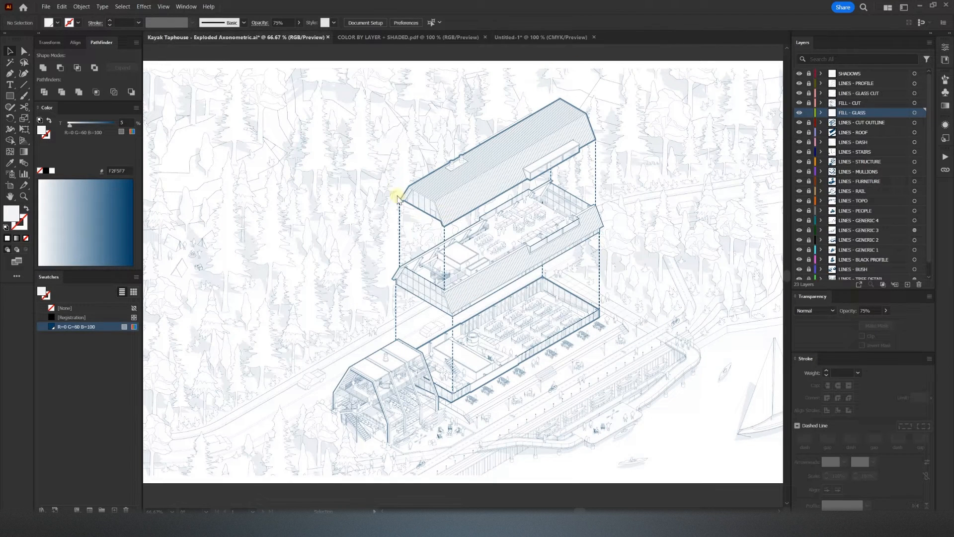
Step: In COLOR BY LAYER + SHADED.pdf, select all the pale blue grass areas by their shared fill and copy them
left_click(271, 245)
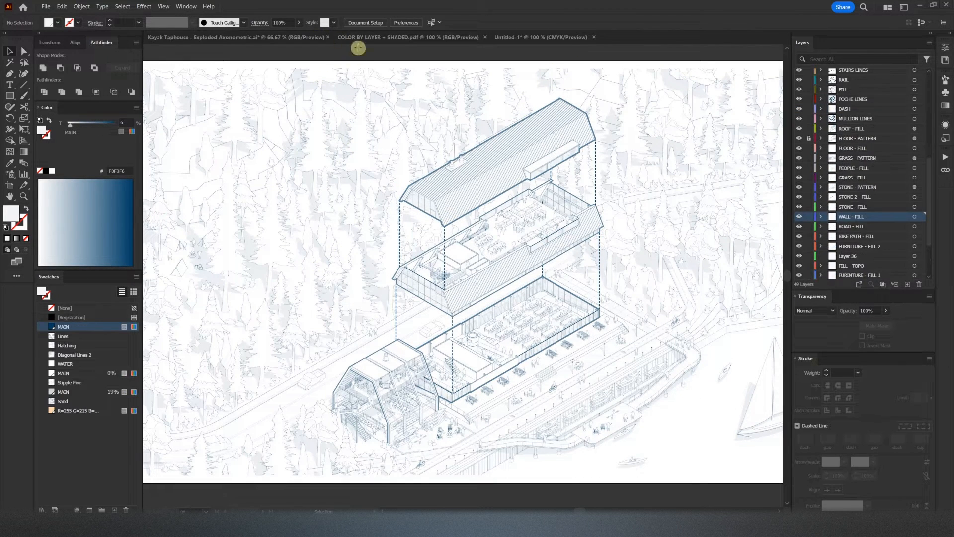
left_click(443, 37)
left_click(348, 248)
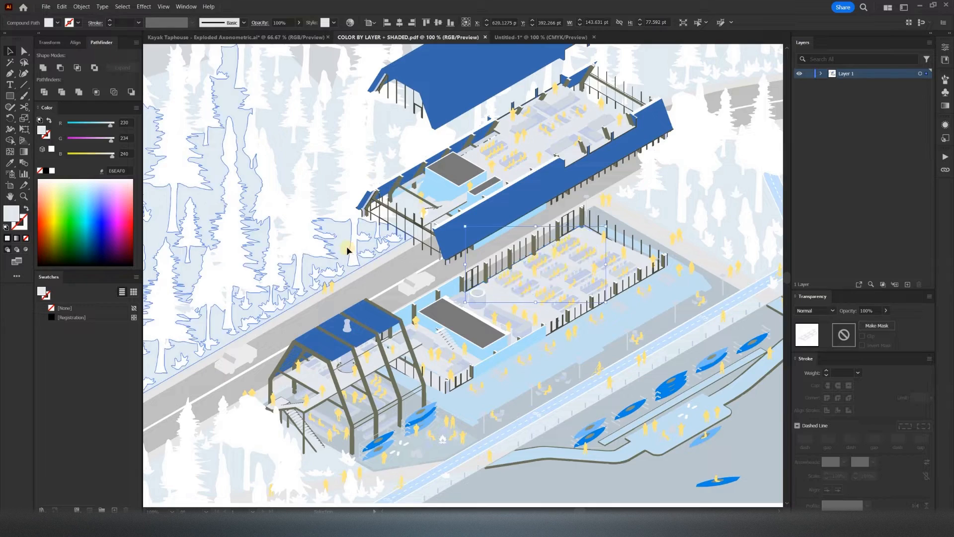
scroll(355, 277, "down", 2, "alt")
key("ctrl+6")
left_click_drag(418, 281, 398, 299)
key("ctrl+c")
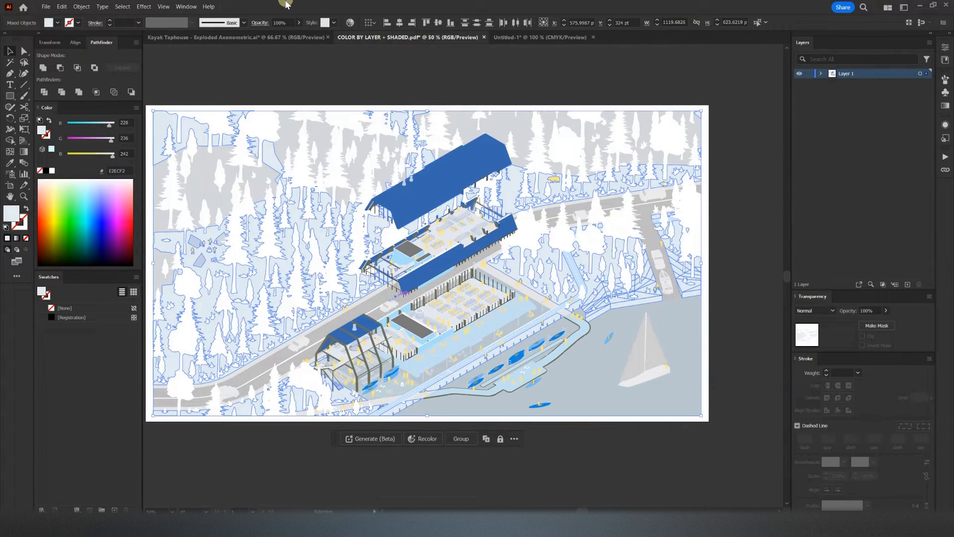
Step: In the Kayak Taphouse drawing, add a layer named FILL - GRASS beneath LINES - TREE and paste the grass areas in place
left_click(258, 37)
scroll(860, 142, "down", 1)
left_click(864, 276)
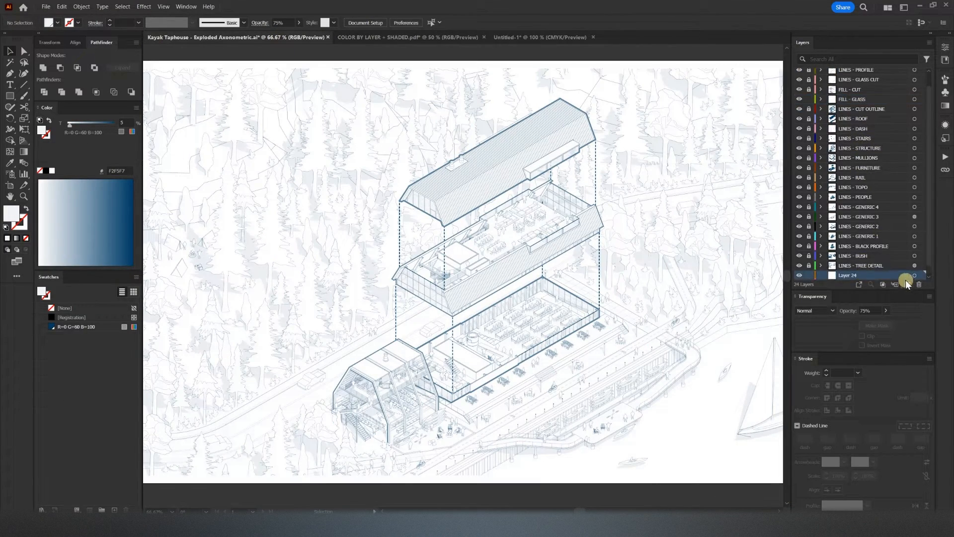
left_click(907, 284)
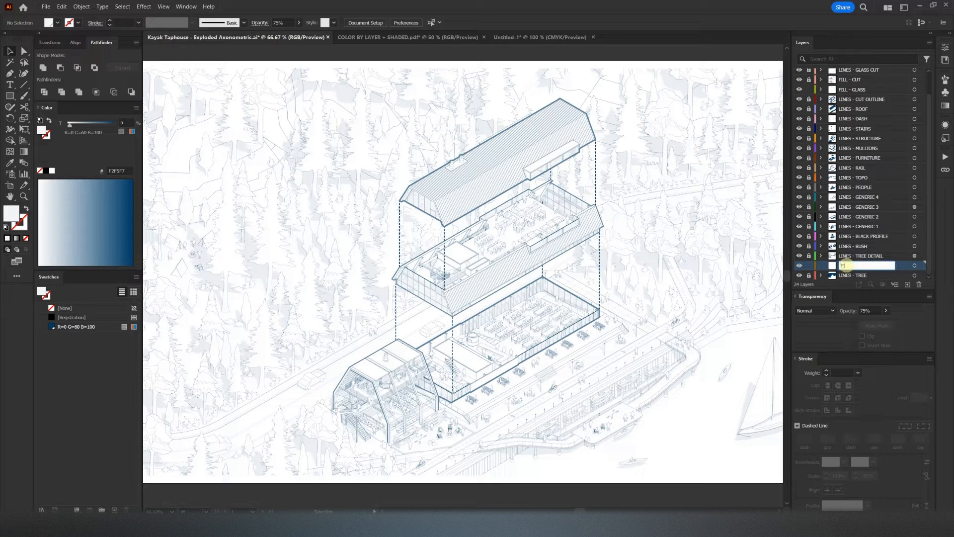
left_click_drag(851, 266, 852, 276)
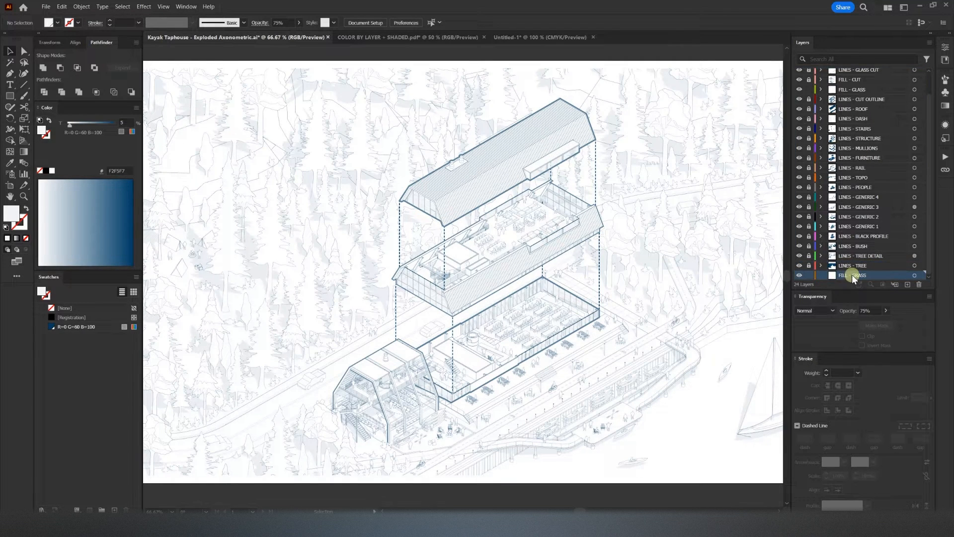
left_click(62, 7)
left_click(86, 102)
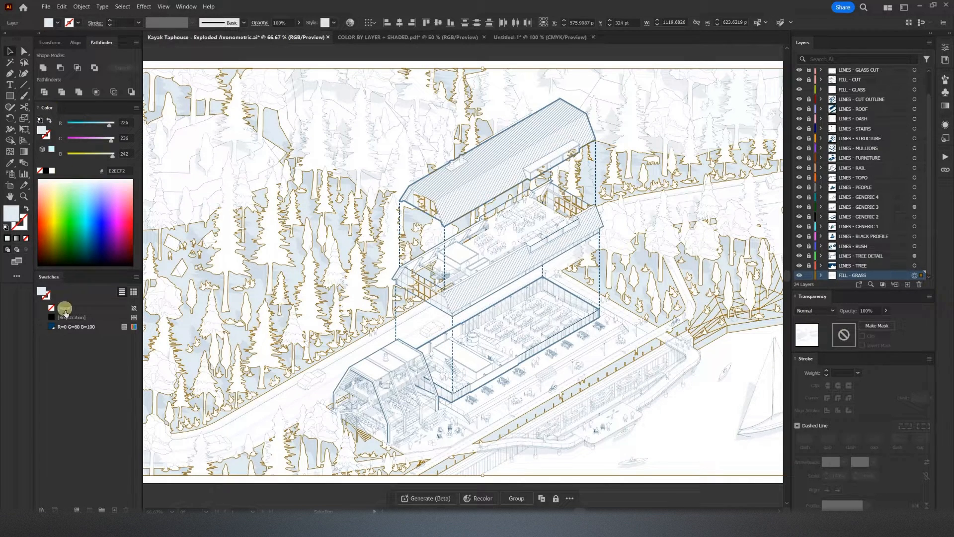
Step: Fill the pasted grass areas with the R=0 G=60 B=100 swatch at a 4% tint and deselect them
left_click(54, 327)
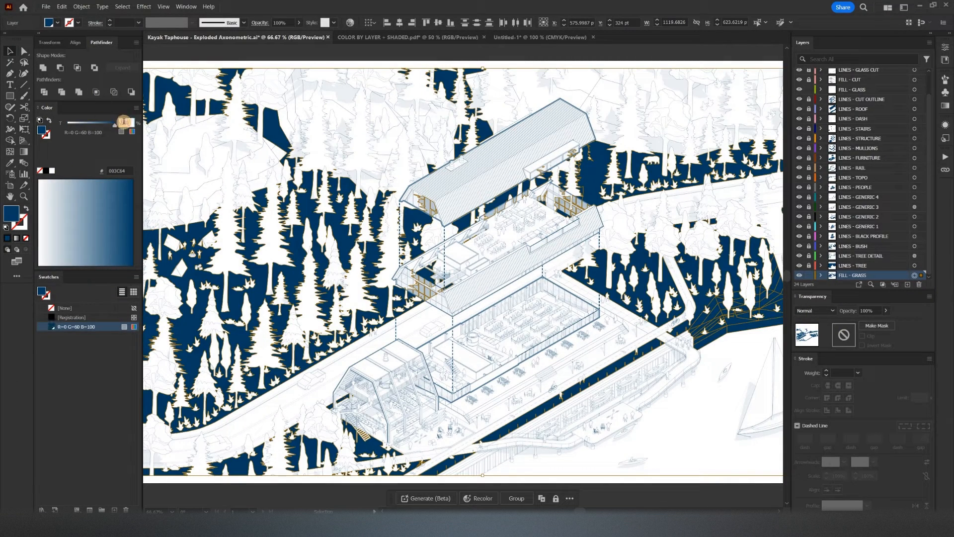
left_click_drag(124, 122, 69, 123)
left_click(639, 502)
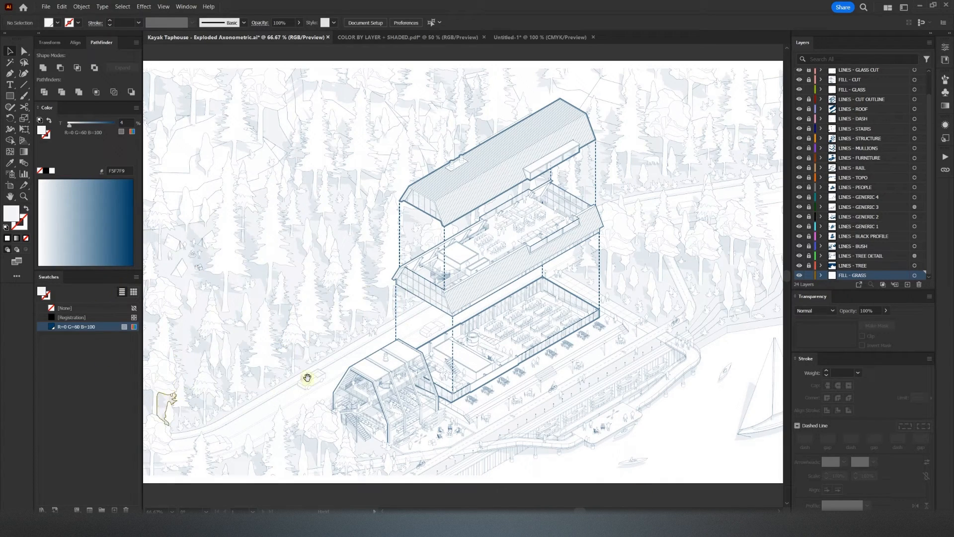
left_click_drag(307, 378, 302, 385)
scroll(318, 385, "up", 2, "alt")
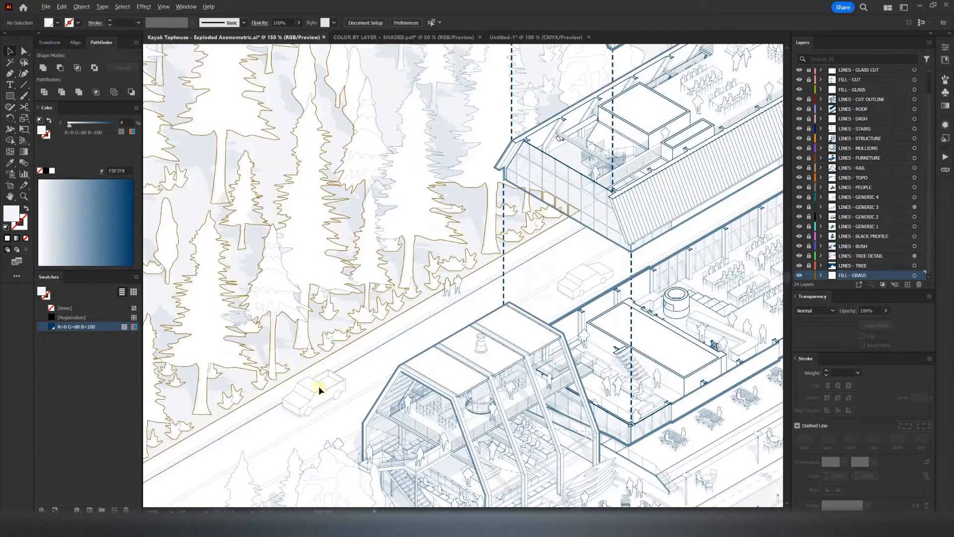
Step: In COLOR BY LAYER + SHADED.pdf, select all the grey road surfaces by their shared fill and copy them
left_click(415, 37)
scroll(330, 320, "up", 3, "alt")
left_click(330, 324)
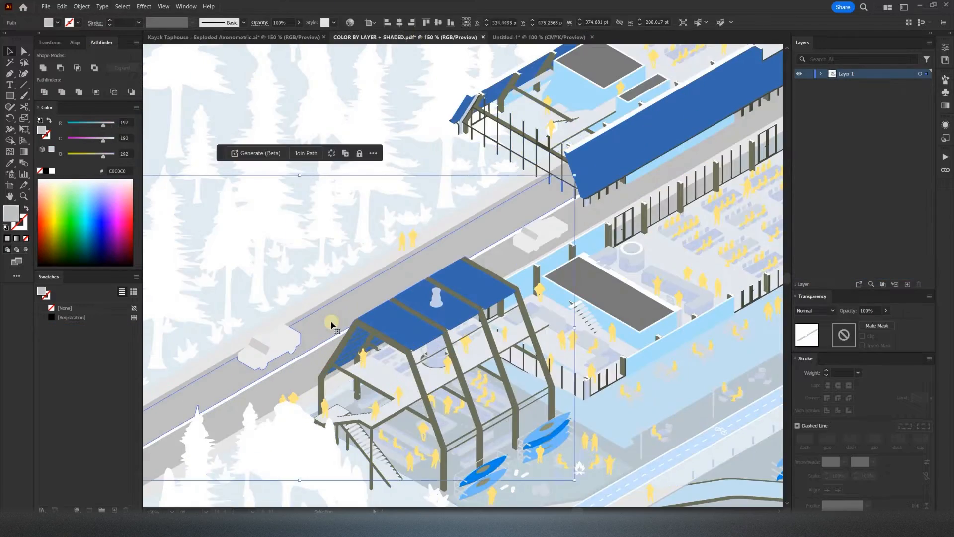
key("ctrl+6")
scroll(328, 323, "down", 3, "alt")
scroll(328, 323, "up", 1, "alt")
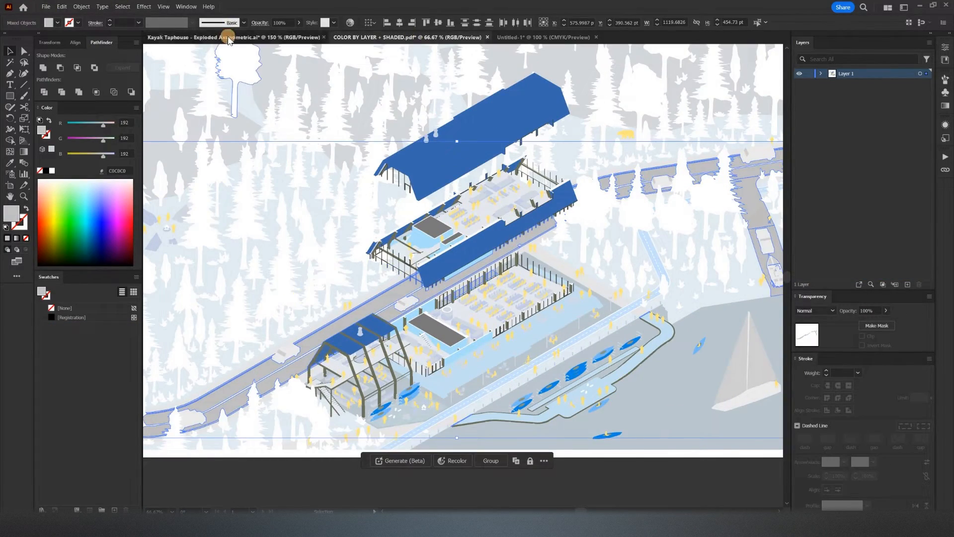
Step: In the Kayak Taphouse drawing, add a layer named FILL - ROAD beneath LINES - TREE and paste the road surfaces in place
left_click(228, 37)
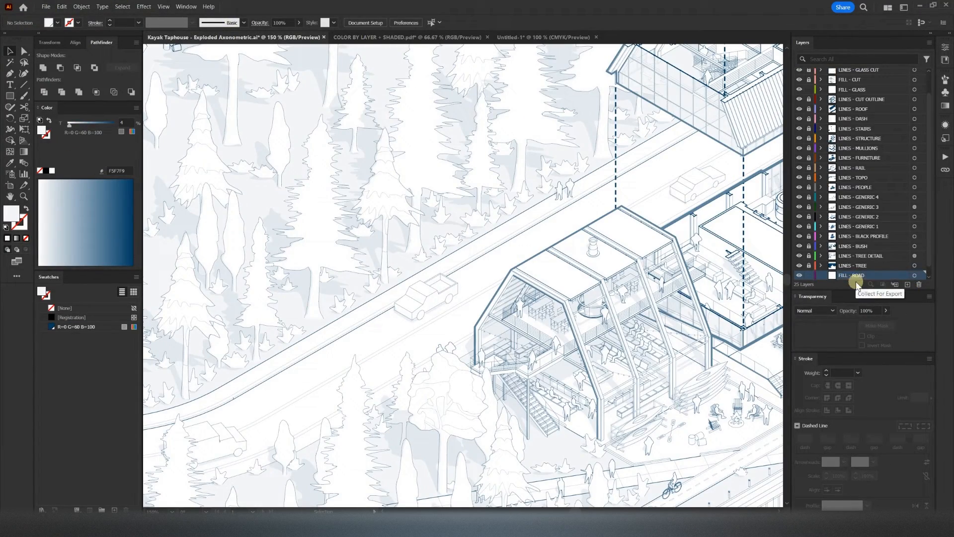
scroll(546, 199, "down", 1)
left_click(61, 7)
left_click(84, 88)
scroll(360, 323, "down", 1, "alt")
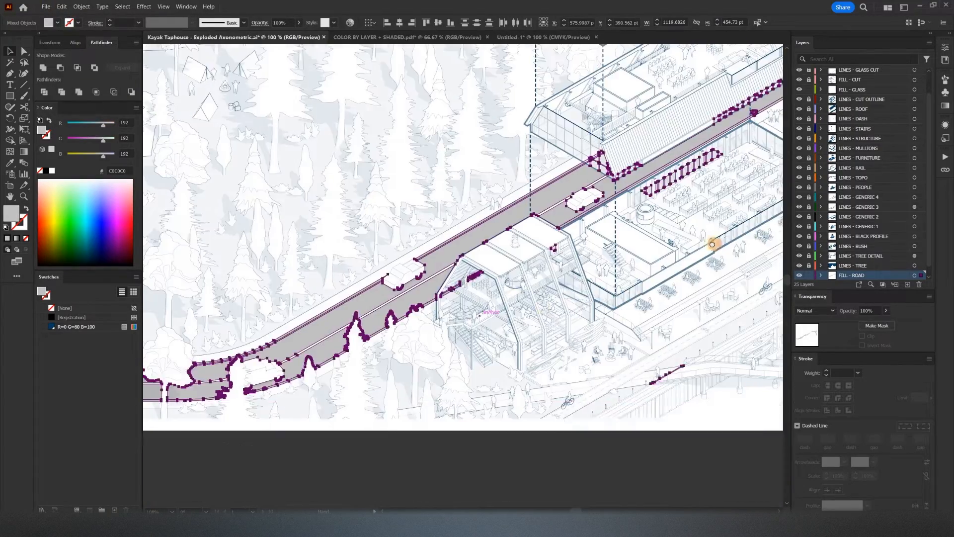
left_click_drag(712, 244, 382, 298)
scroll(479, 273, "down", 2, "alt")
left_click(455, 318)
scroll(384, 269, "up", 3, "alt")
scroll(438, 276, "down", 1, "alt")
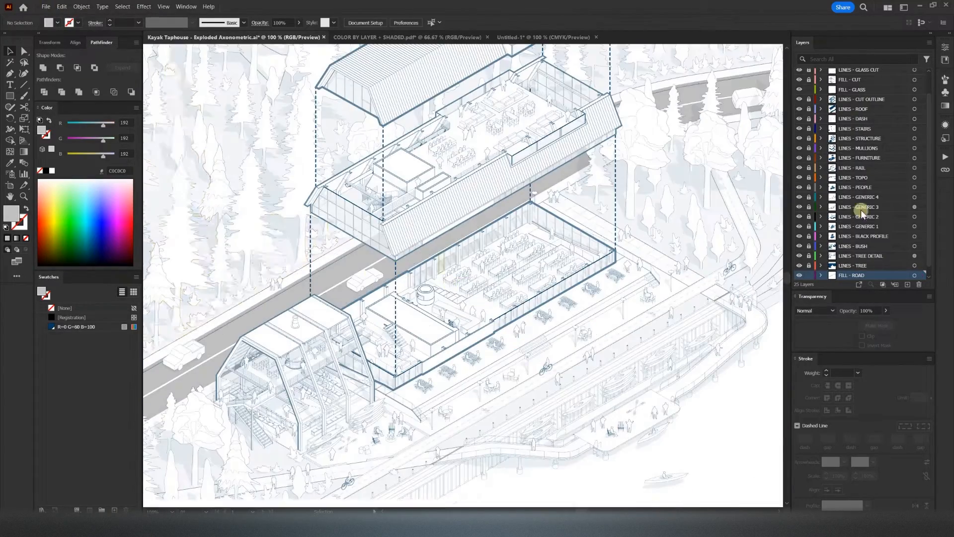
Step: Fill everything on the FILL - ROAD layer with the R=0 G=60 B=100 swatch at a 7% tint and deselect it
left_click(915, 275)
left_click(90, 328)
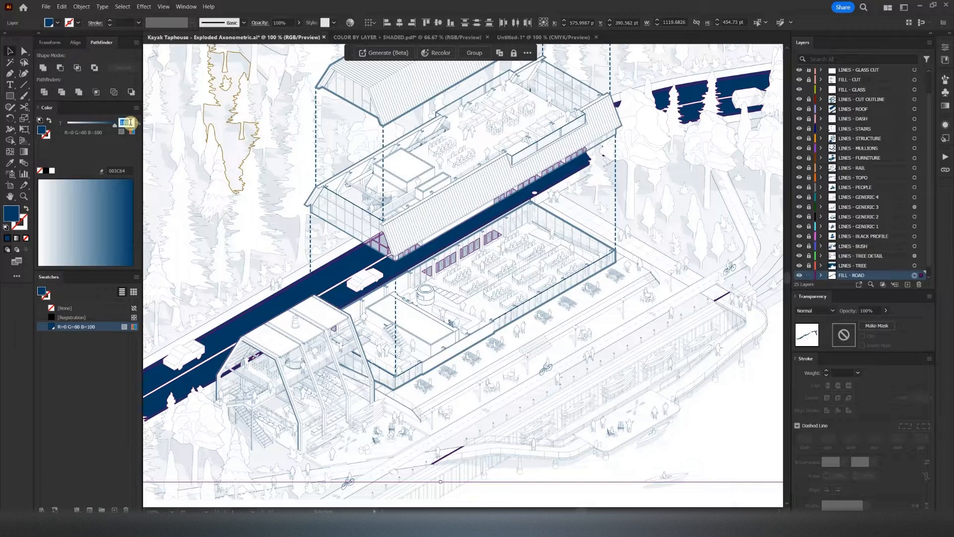
type("7")
key("Return")
scroll(467, 303, "down", 2, "alt")
left_click(428, 277)
scroll(428, 277, "up", 1, "alt")
left_click_drag(390, 266, 350, 292)
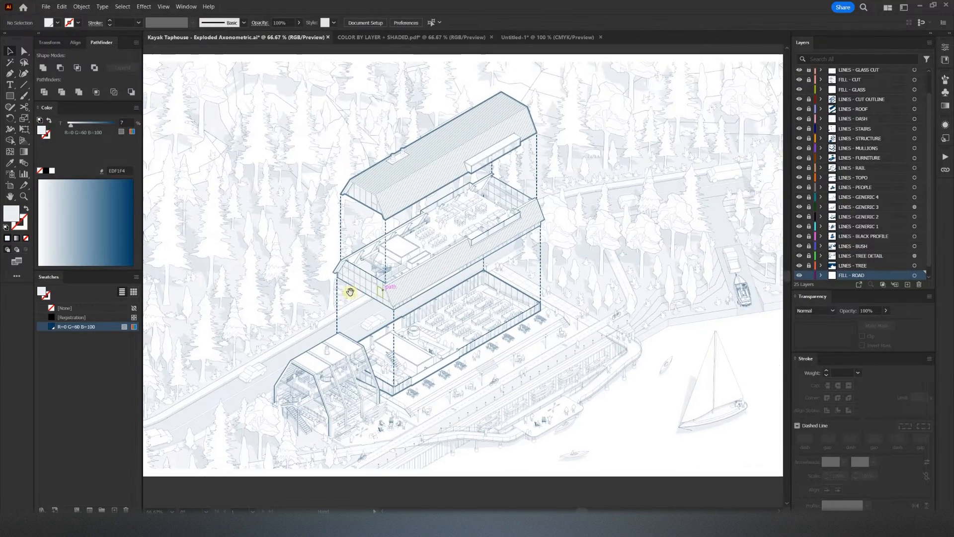
scroll(622, 407, "up", 2, "alt")
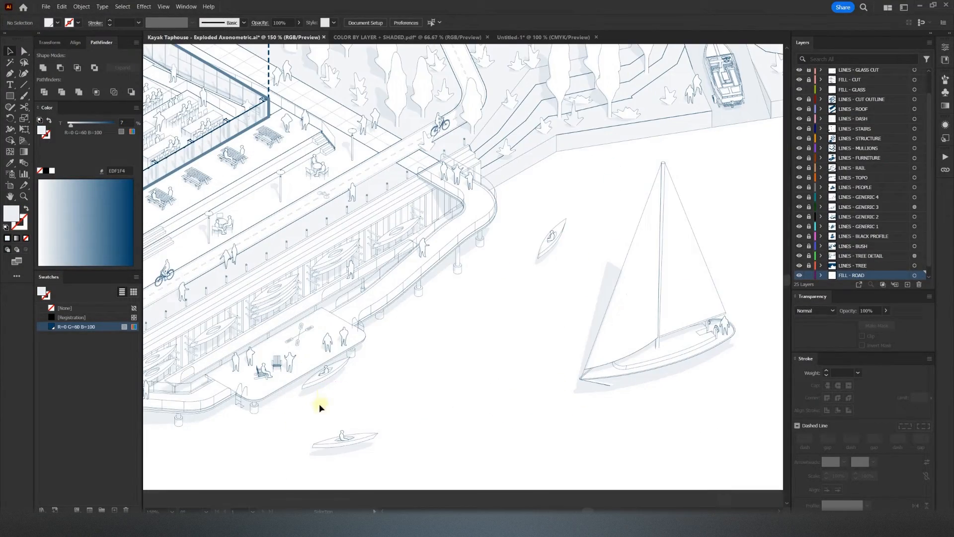
Step: Switch to GLASS.pdf, select the red water area around the sailboat and copy it
left_click(400, 37)
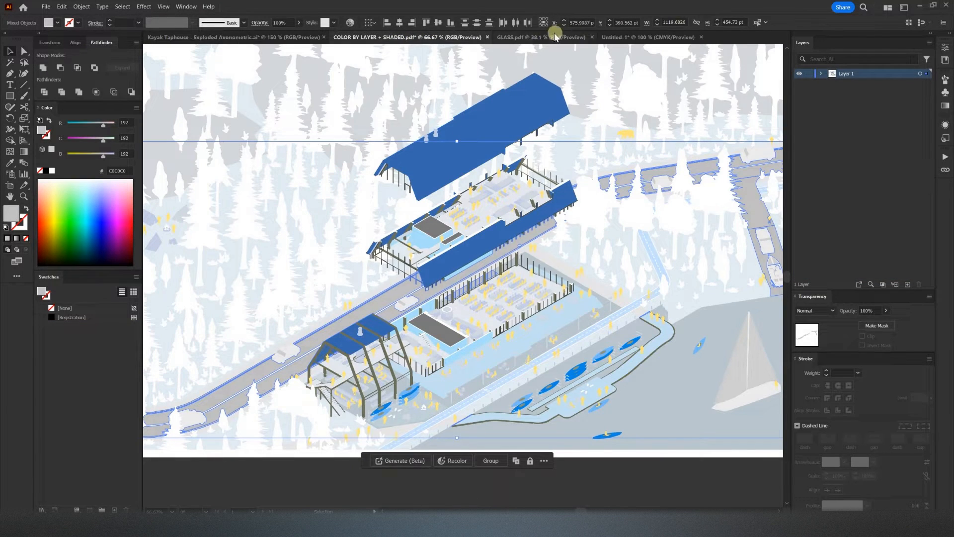
left_click(556, 36)
scroll(615, 375, "up", 1, "alt")
left_click(603, 373)
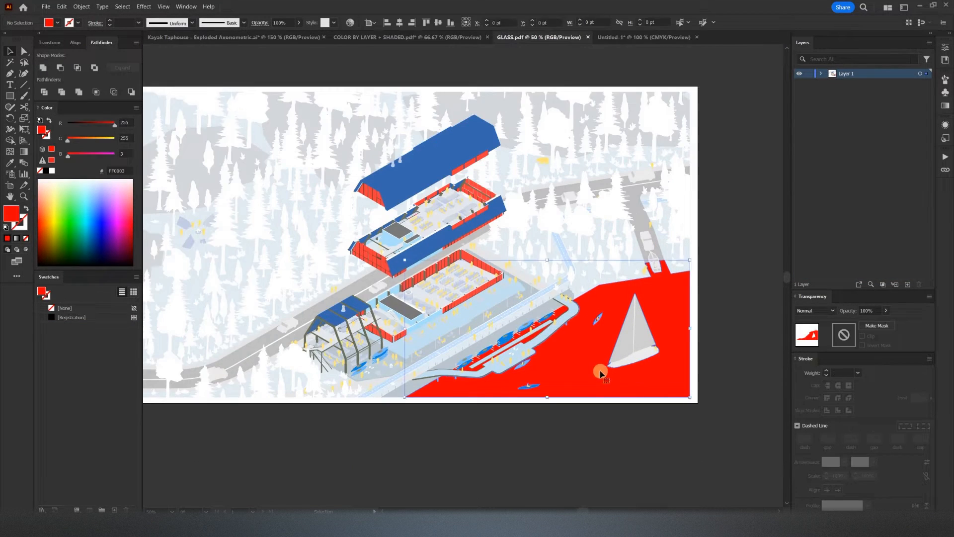
scroll(604, 372, "up", 1, "alt")
Step: In the Kayak Taphouse drawing, add a layer named FILL - WATER beneath LINES - TREE and paste the water area in place
left_click(239, 38)
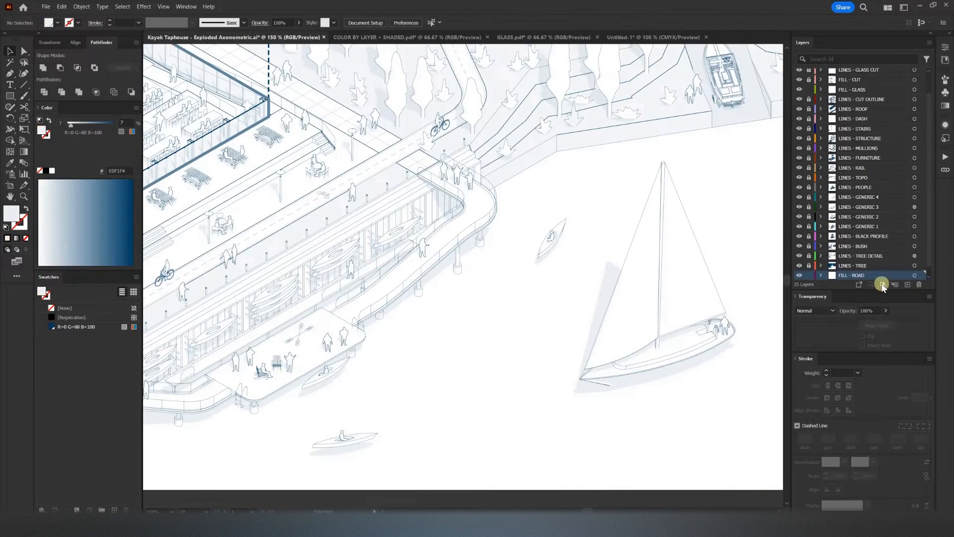
double_click(846, 256)
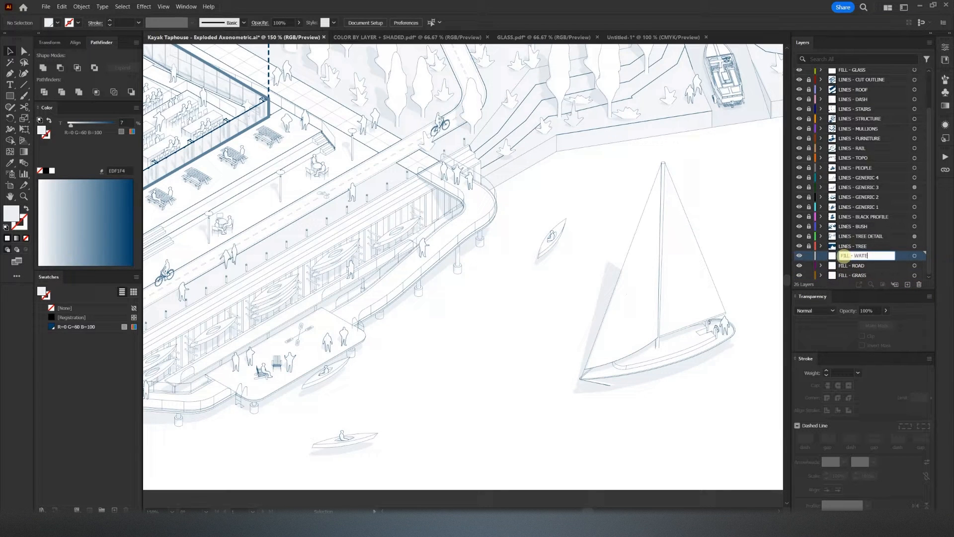
left_click(61, 6)
left_click(104, 88)
scroll(523, 345, "down", 2, "alt")
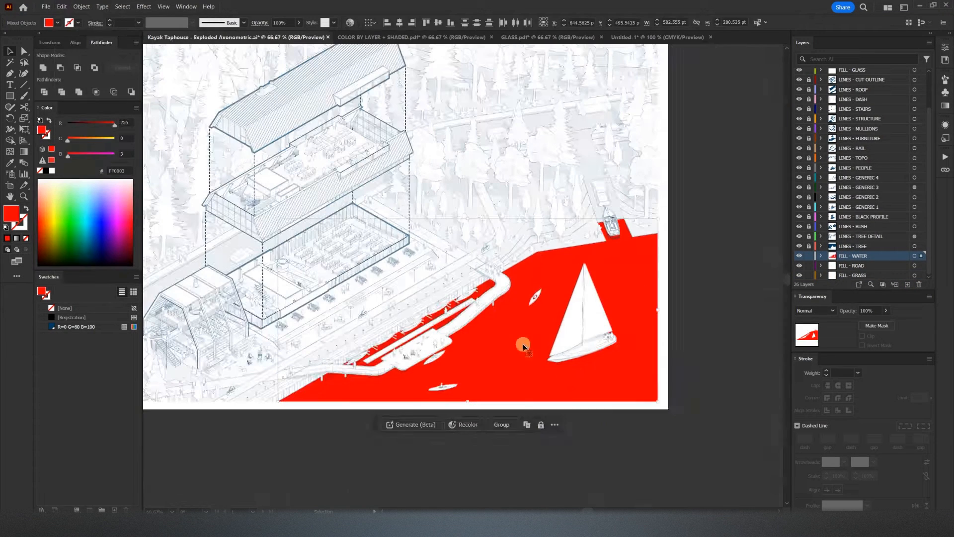
Step: Fill the pasted water with the R=0 G=60 B=100 swatch, set its opacity to 50% and deselect it
left_click(52, 327)
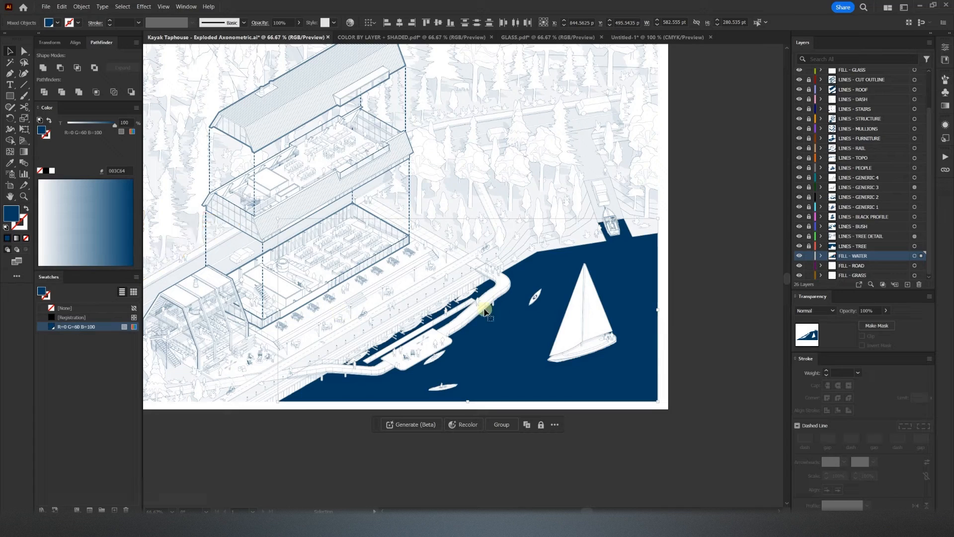
scroll(487, 327, "up", 1, "alt")
left_click(885, 311)
left_click_drag(884, 319, 864, 319)
double_click(870, 309)
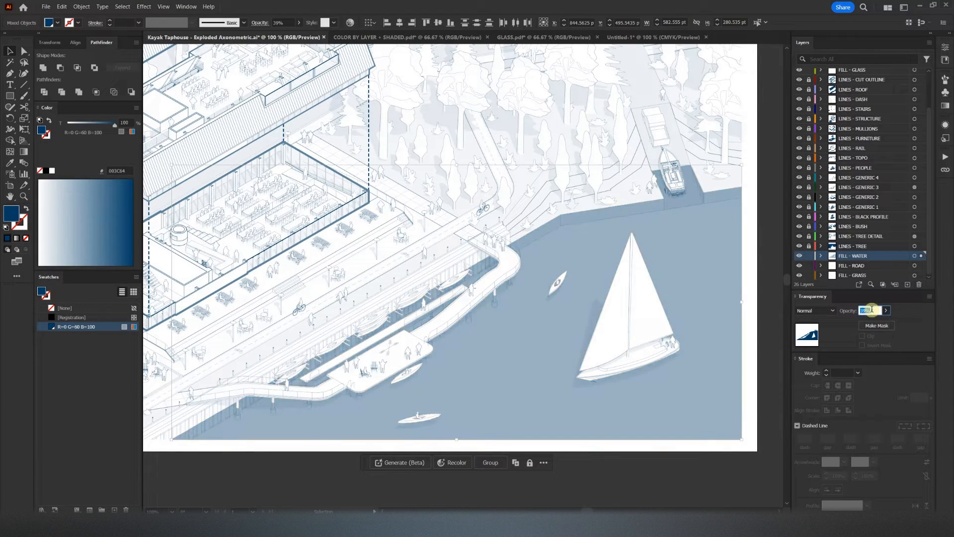
type("50")
left_click(693, 466)
scroll(535, 401, "down", 1, "alt")
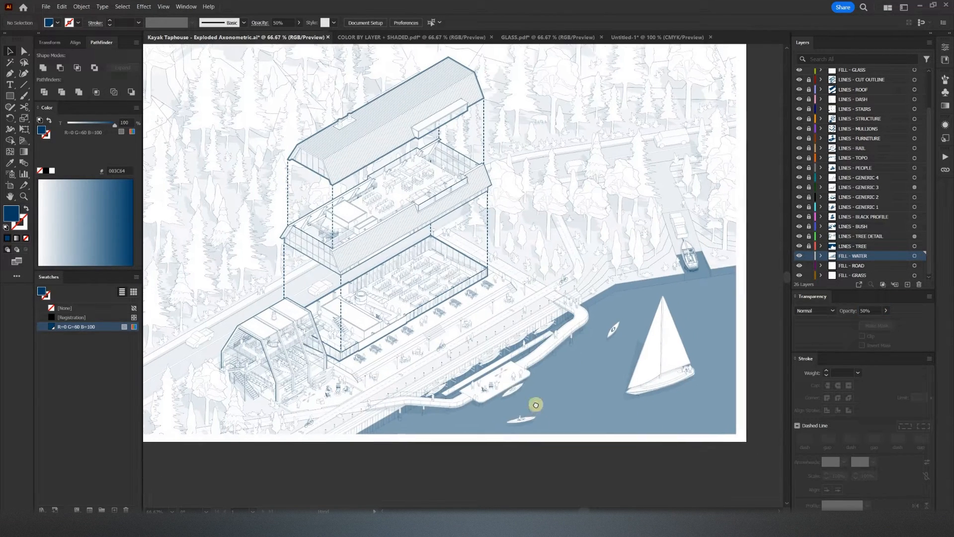
Step: In COLOR BY LAYER + SHADED.pdf, select all the blue roof surfaces by their shared fill and copy them
scroll(275, 315, "up", 1, "alt")
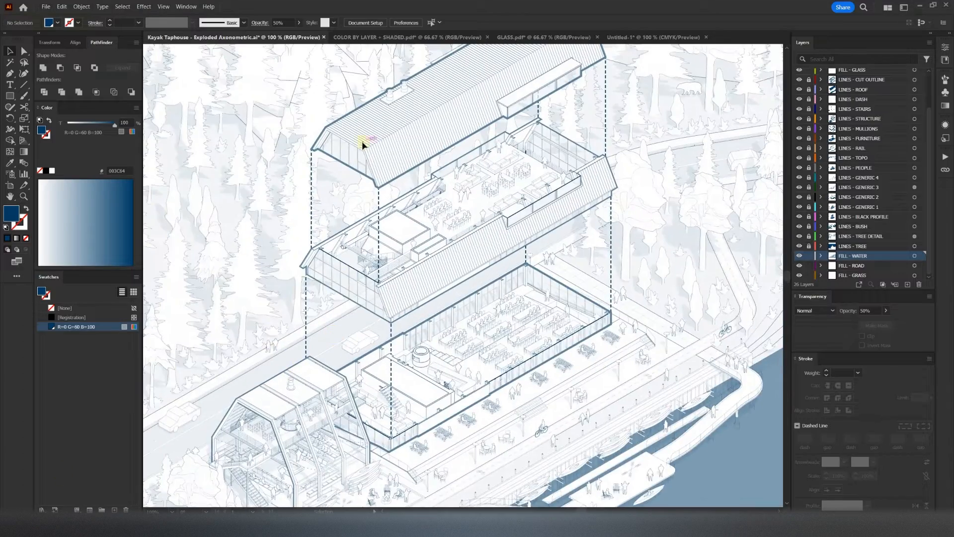
left_click_drag(367, 145, 409, 199)
left_click(443, 40)
scroll(438, 164, "up", 6, "alt")
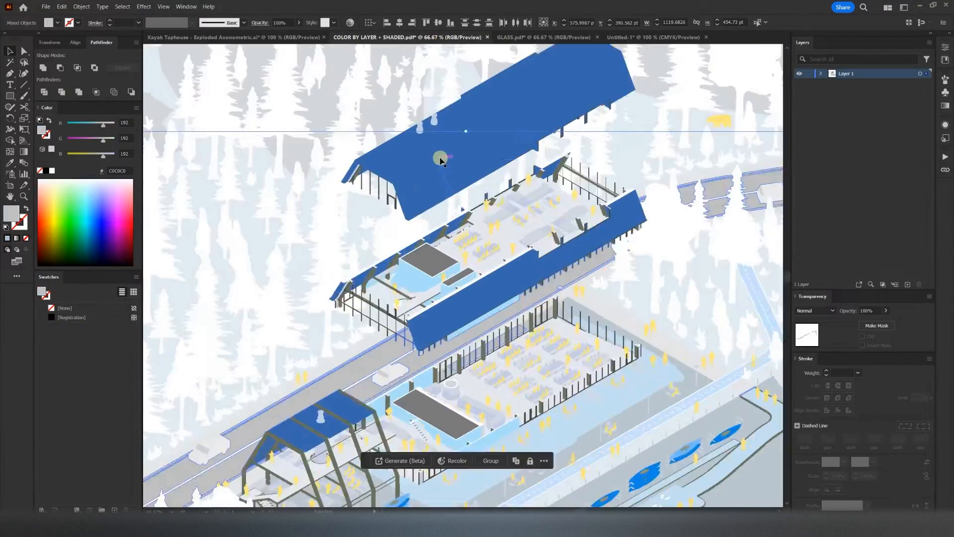
left_click(432, 186)
key("ctrl+6")
scroll(435, 246, "down", 5, "alt")
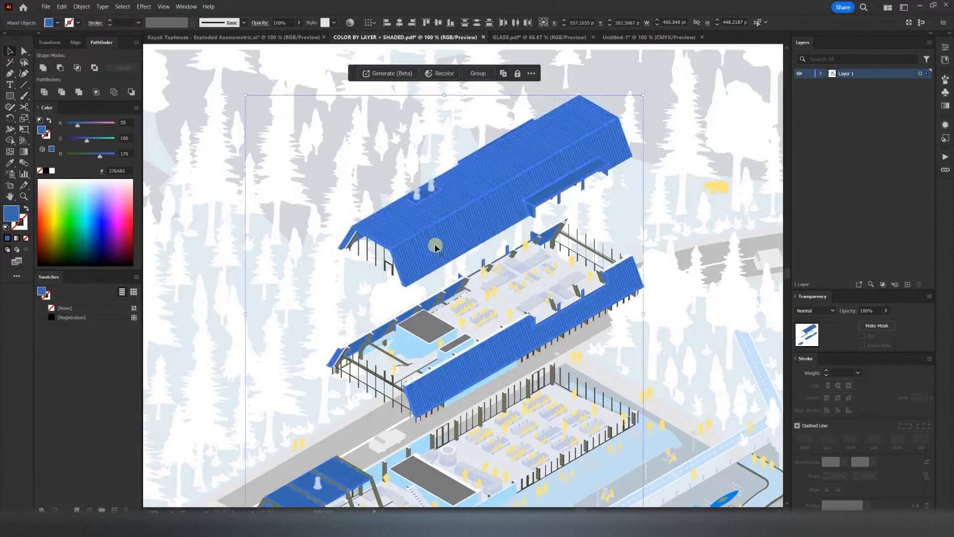
Step: In the Kayak Taphouse drawing, add a layer named FILL - ROOF beneath LINES - TREE and paste the roof surfaces in place
left_click(245, 38)
scroll(378, 233, "down", 1)
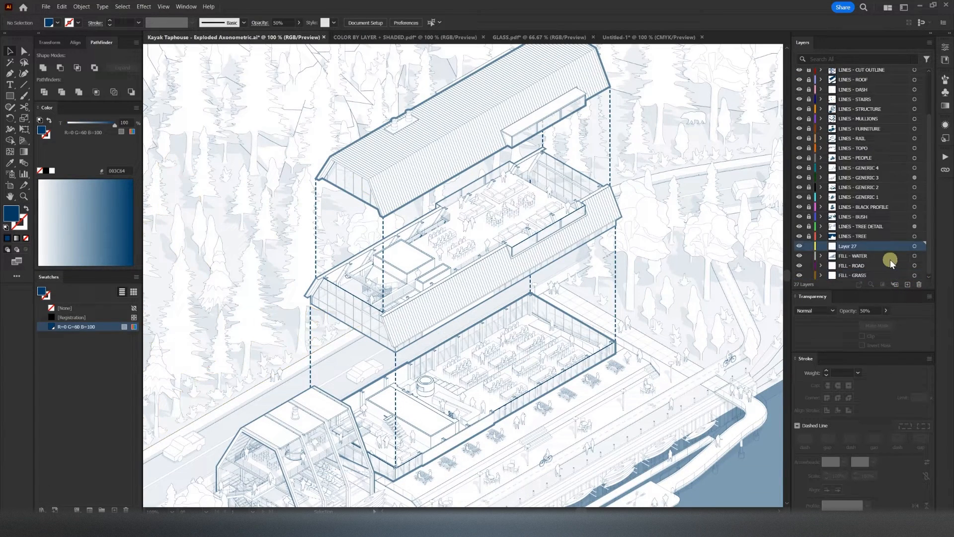
scroll(893, 277, "down", 2)
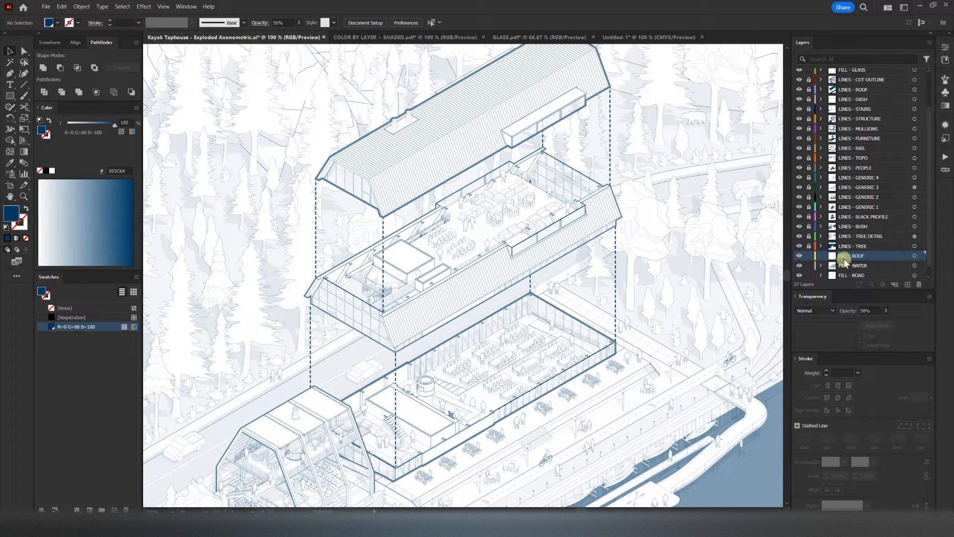
left_click(62, 7)
left_click(130, 89)
scroll(401, 241, "down", 1)
Step: Fill the pasted roof surfaces with the R=0 G=60 B=100 swatch at a 20% tint and deselect them
left_click(51, 327)
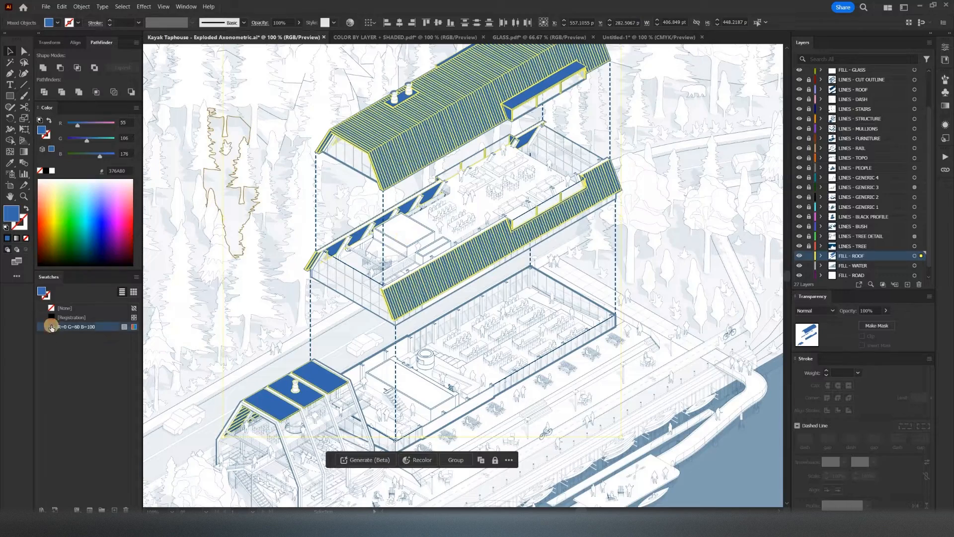
left_click(129, 122)
type("2")
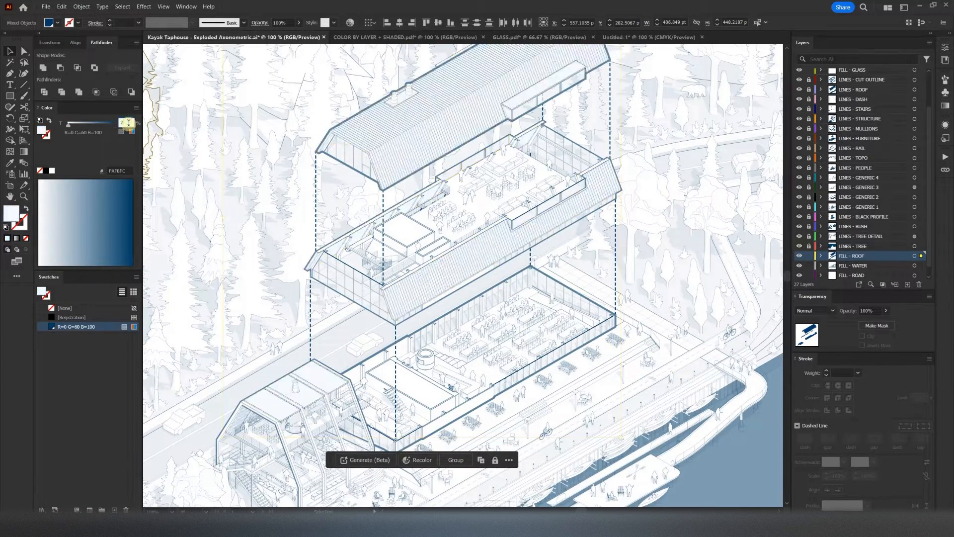
type("0")
key("Return")
scroll(472, 301, "down", 2, "alt")
key("ctrl+shift+a")
scroll(419, 270, "up", 2, "alt")
left_click_drag(368, 279, 375, 254)
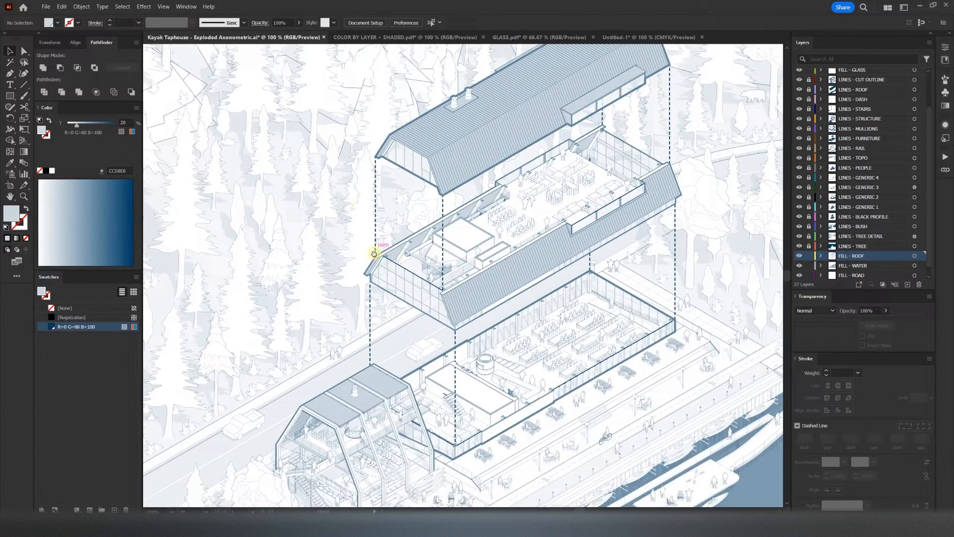
scroll(490, 378, "up", 1, "alt")
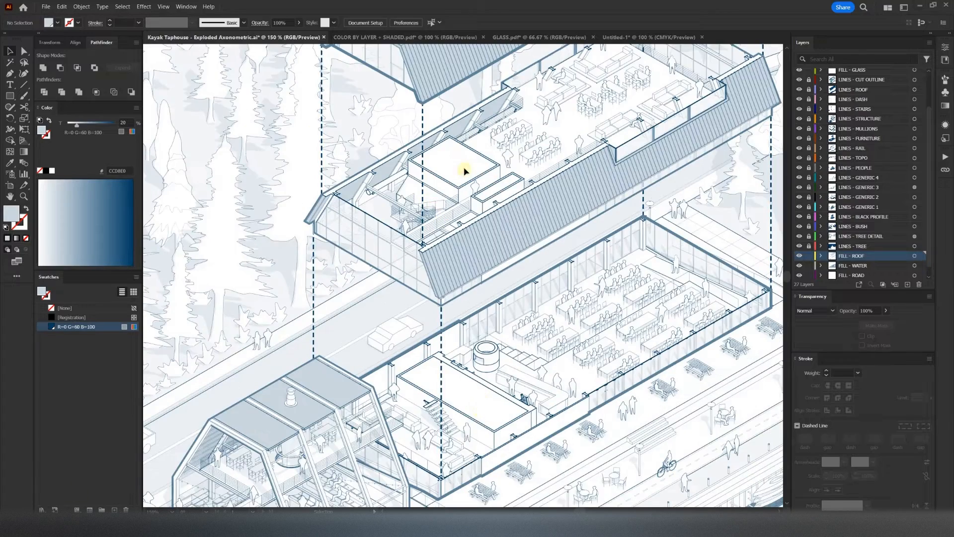
Step: In COLOR BY LAYER + SHADED.pdf, select all the dark grey tops of the interior core volumes by their shared fill and copy them
left_click(403, 37)
left_click(430, 290)
key("ctrl+6")
scroll(481, 367, "down", 3)
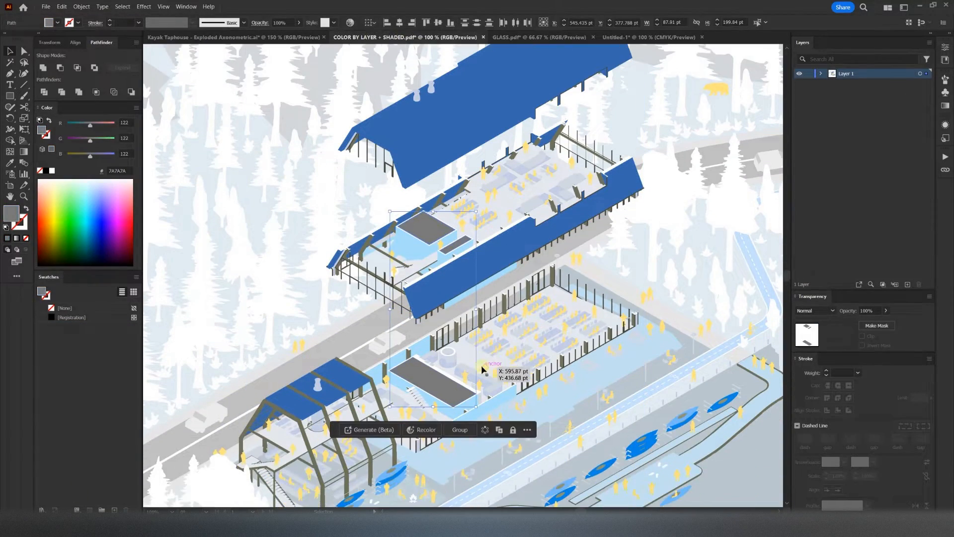
Step: In the Kayak Taphouse drawing, add a layer named FILL MEP beneath LINES - TREE and paste the core tops in place
left_click(241, 37)
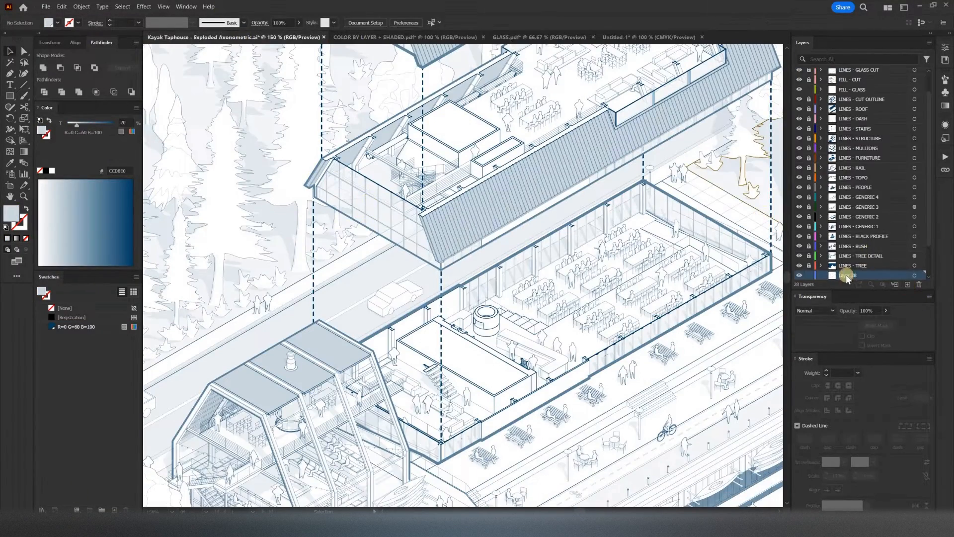
left_click(61, 7)
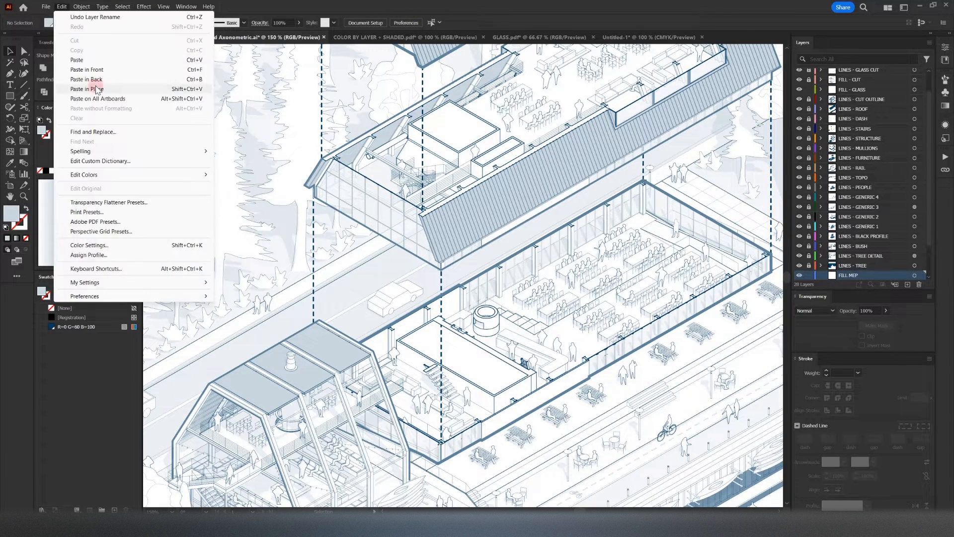
left_click(96, 89)
scroll(298, 163, "up", 1)
Step: Fill the pasted core tops with the R=0 G=60 B=100 swatch at a 14% tint
left_click(58, 328)
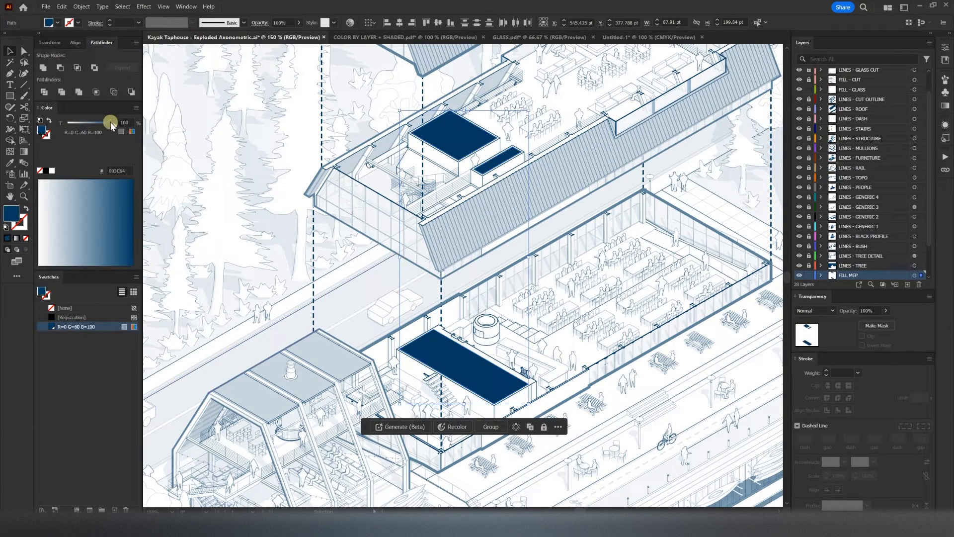
type("20")
left_click(363, 294)
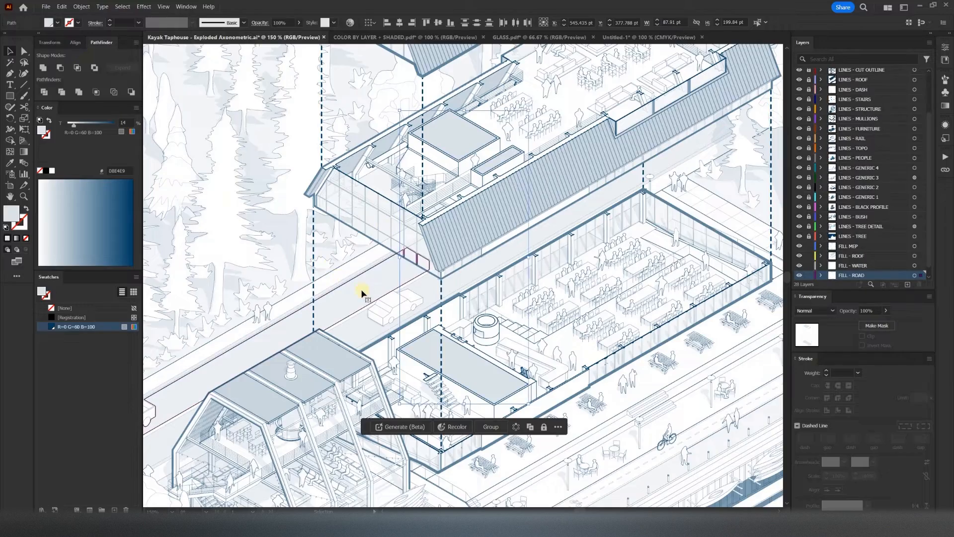
scroll(371, 279, "down", 1, "alt")
left_click_drag(456, 322, 461, 330)
scroll(485, 335, "up", 4, "alt")
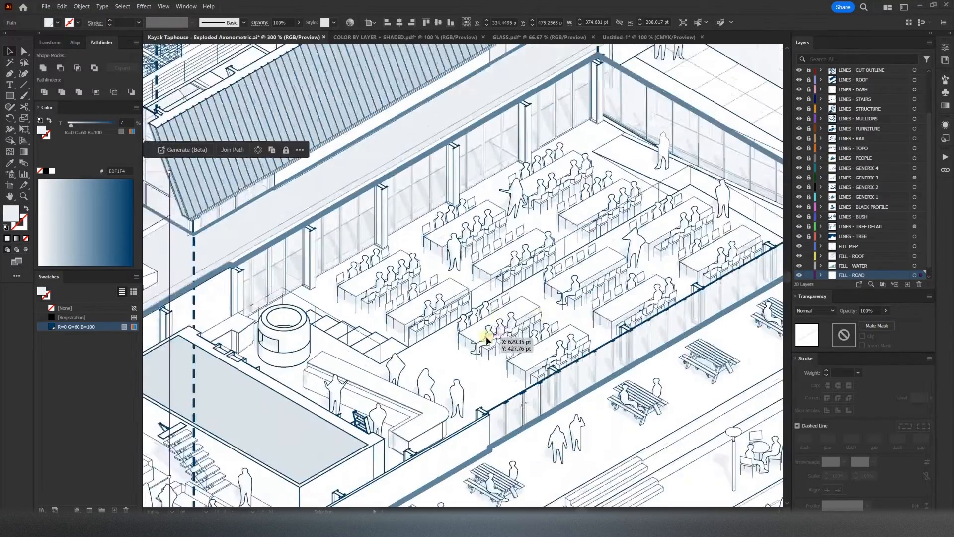
scroll(436, 351, "down", 1, "alt")
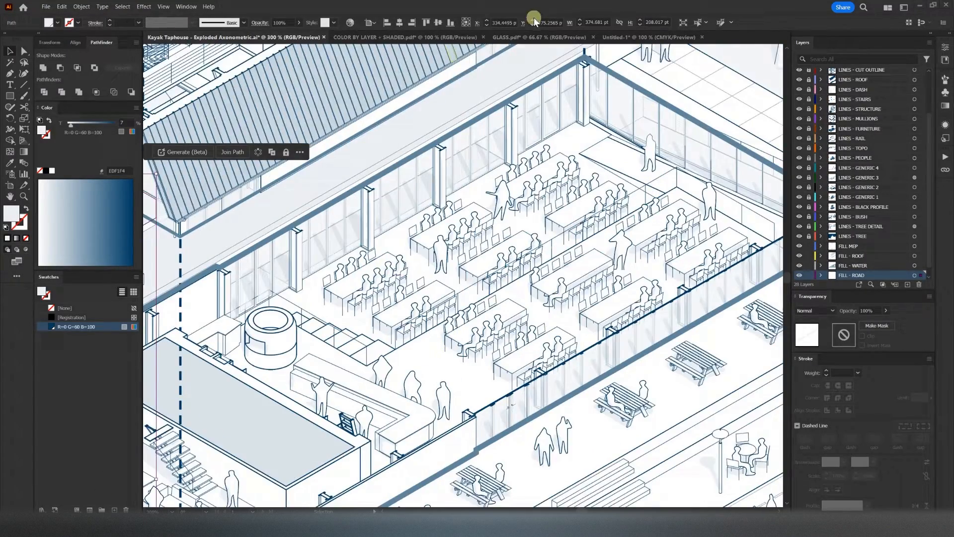
Step: In COLOR BY LAYER + SHADED.pdf, select the light grey furniture surfaces by their shared fill and copy them
left_click(390, 43)
scroll(524, 200, "up", 5, "alt")
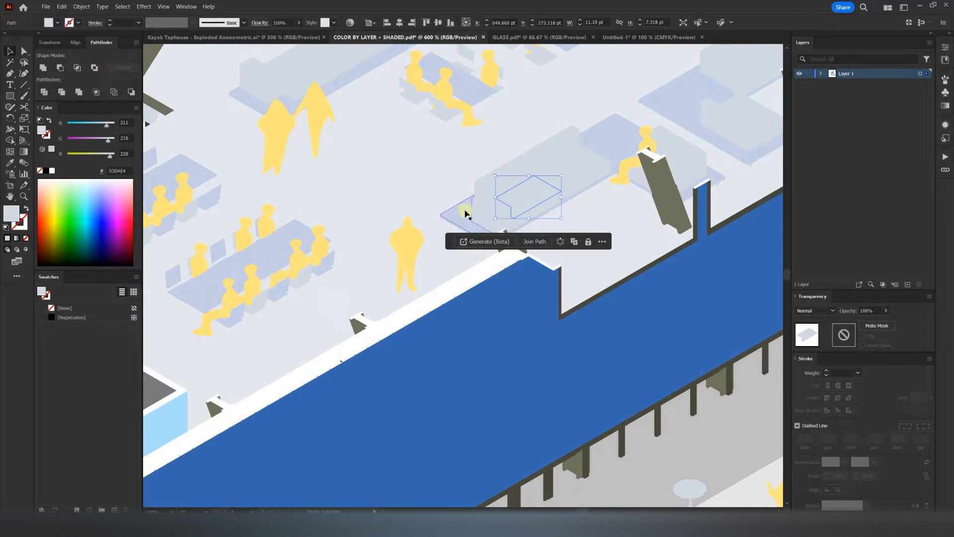
scroll(469, 209, "down", 4, "alt")
Step: In the Kayak Taphouse drawing, add a layer named FILL - FURNITURE beneath LINES - TREE and paste the light grey furniture in place
left_click(268, 37)
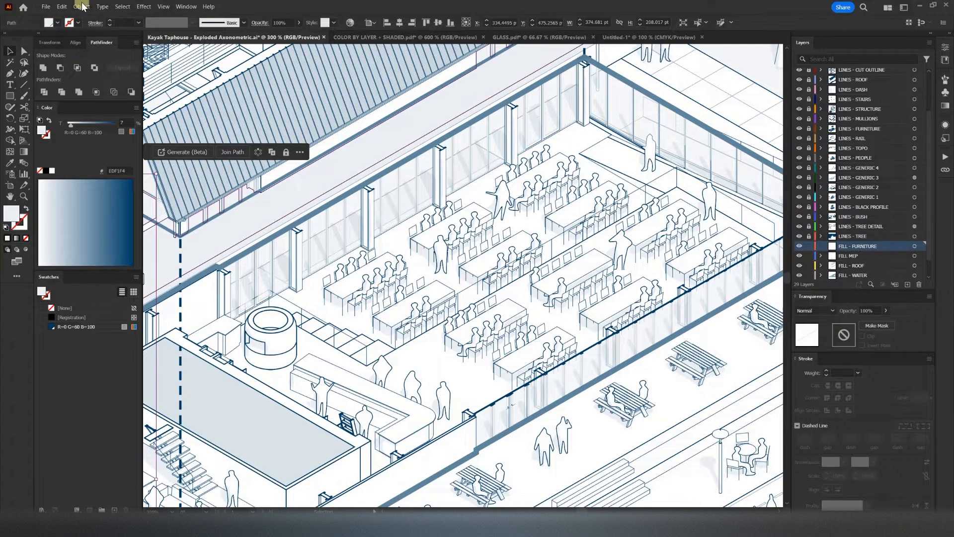
left_click(61, 6)
left_click(115, 89)
Step: Copy the bluish furniture surfaces from COLOR BY LAYER + SHADED.pdf and paste them in place on the FILL - FURNITURE layer
left_click(437, 37)
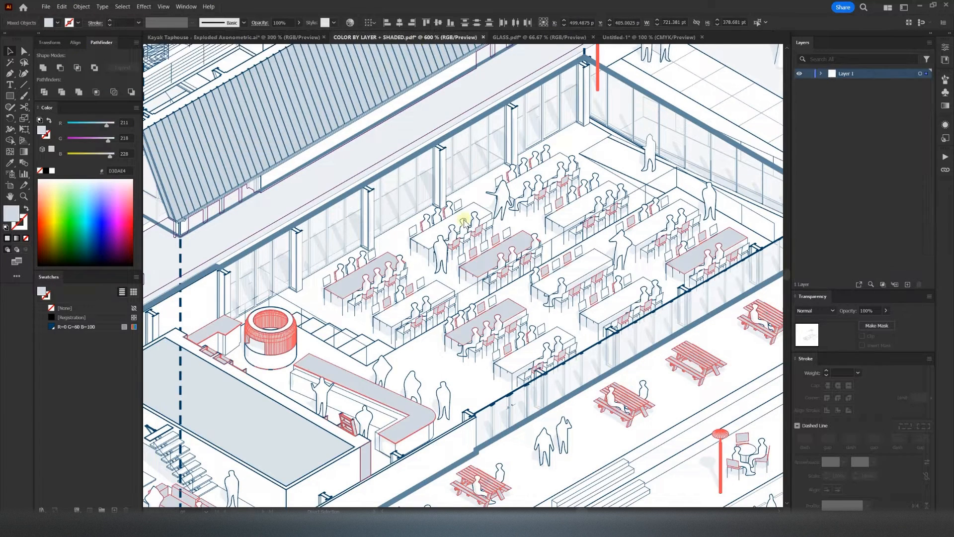
left_click(223, 37)
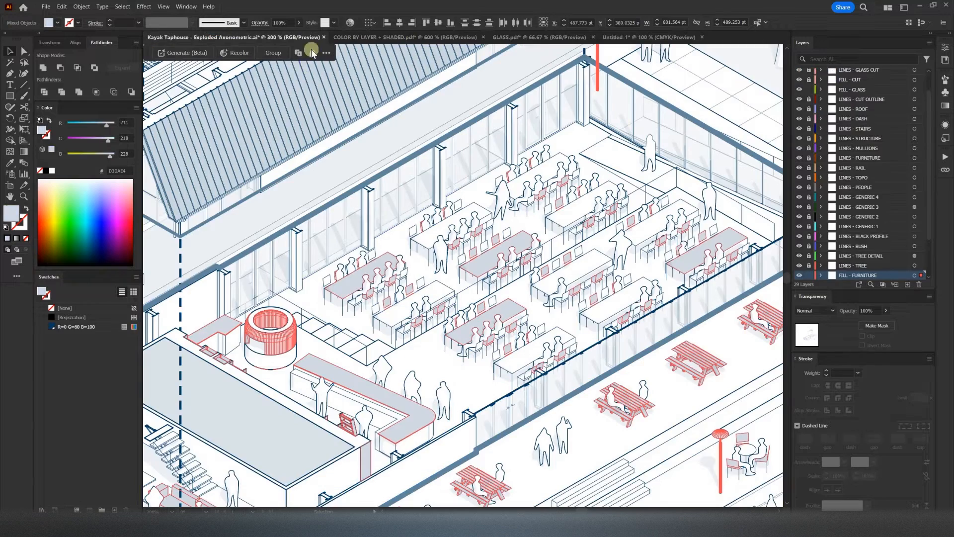
left_click(62, 6)
left_click(89, 99)
Step: Fill everything on the FILL - FURNITURE layer with the R=0 G=60 B=100 swatch at a 6% tint and deselect it
left_click(915, 276)
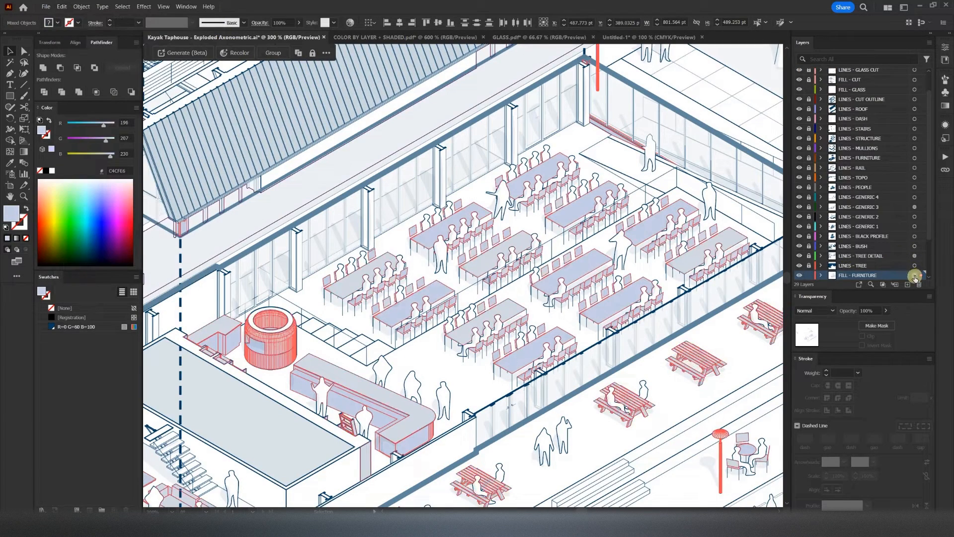
left_click(51, 327)
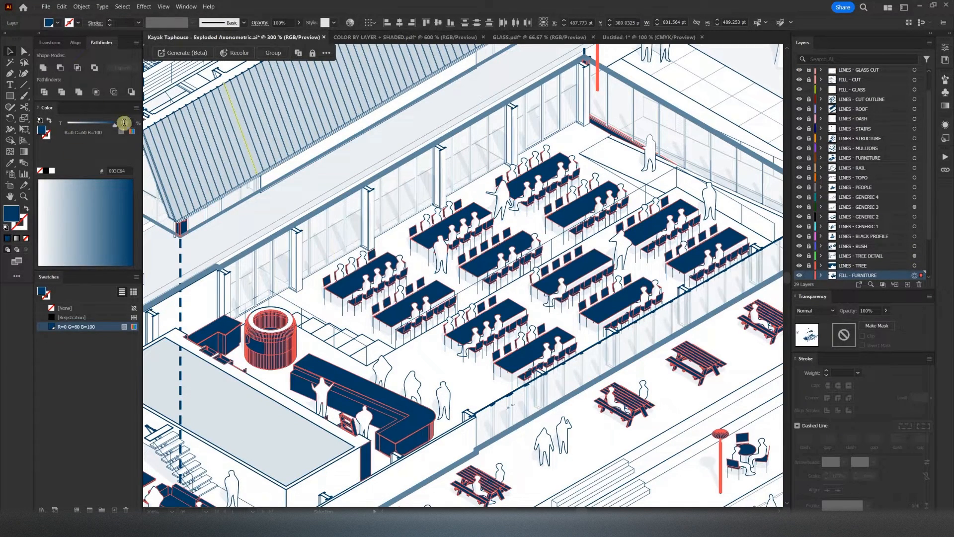
key("Return")
scroll(484, 341, "down", 5, "alt")
left_click(556, 467)
key("ctrl+0")
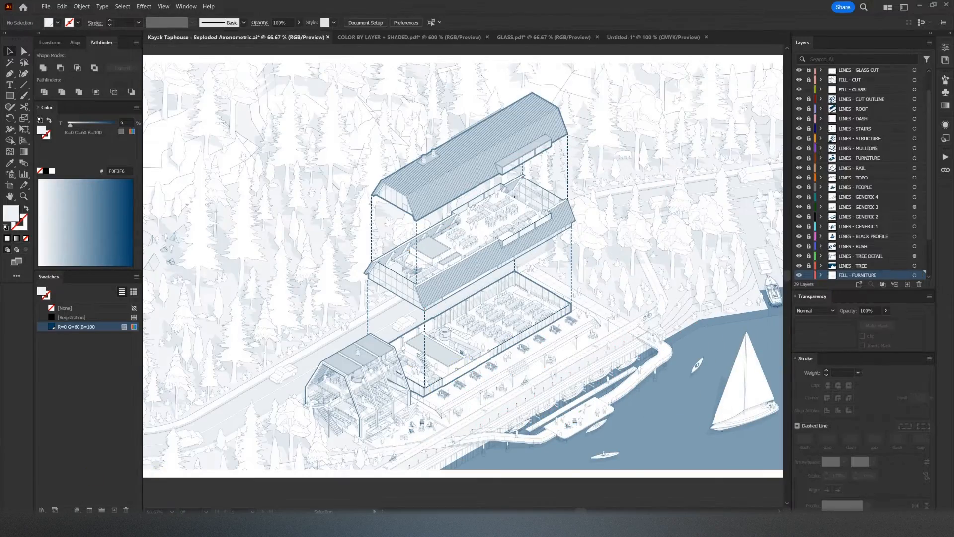
scroll(488, 405, "up", 8, "alt")
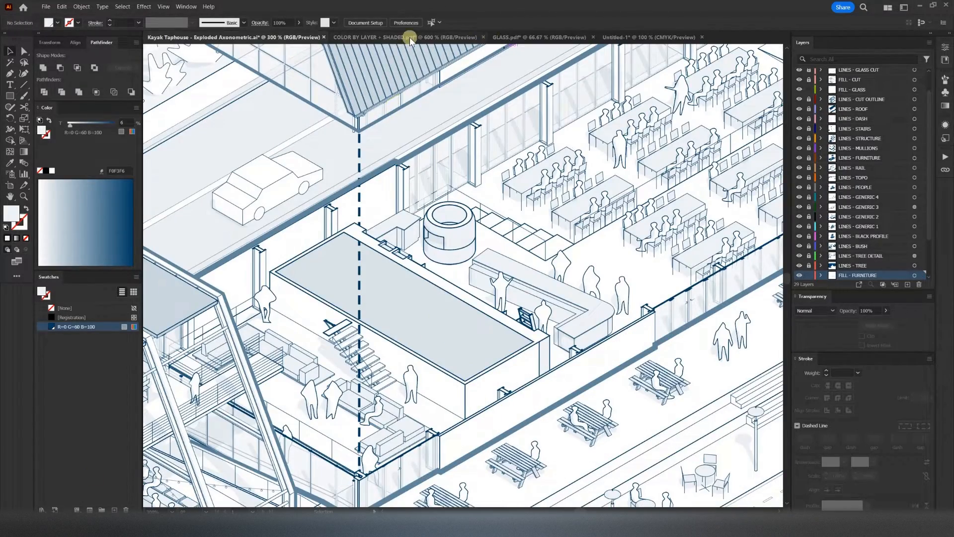
Step: Copy the light blue wall surfaces from COLOR BY LAYER + SHADED.pdf and paste them in place on a new Kayak Taphouse layer named FILL - WALL
left_click(411, 41)
scroll(348, 358, "up", 3, "alt")
left_click(374, 436)
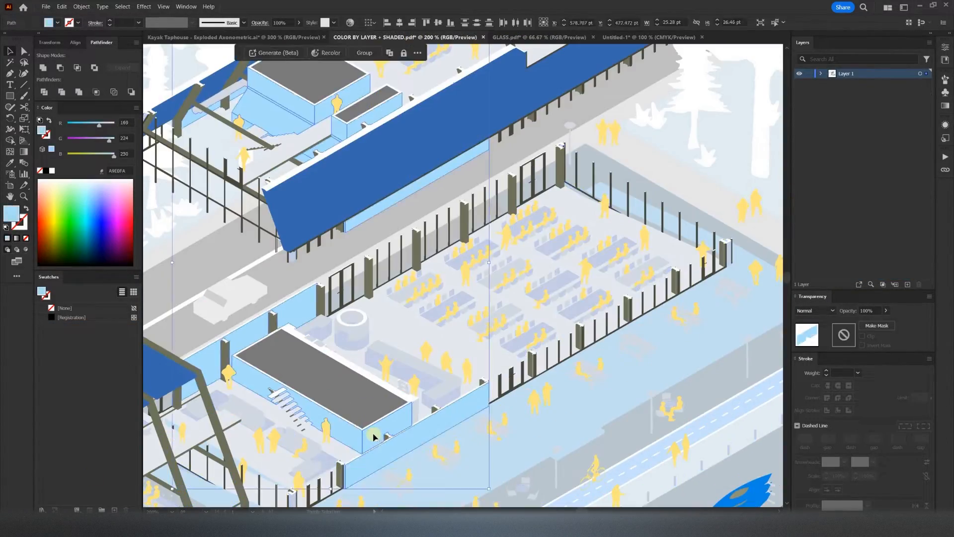
left_click(221, 37)
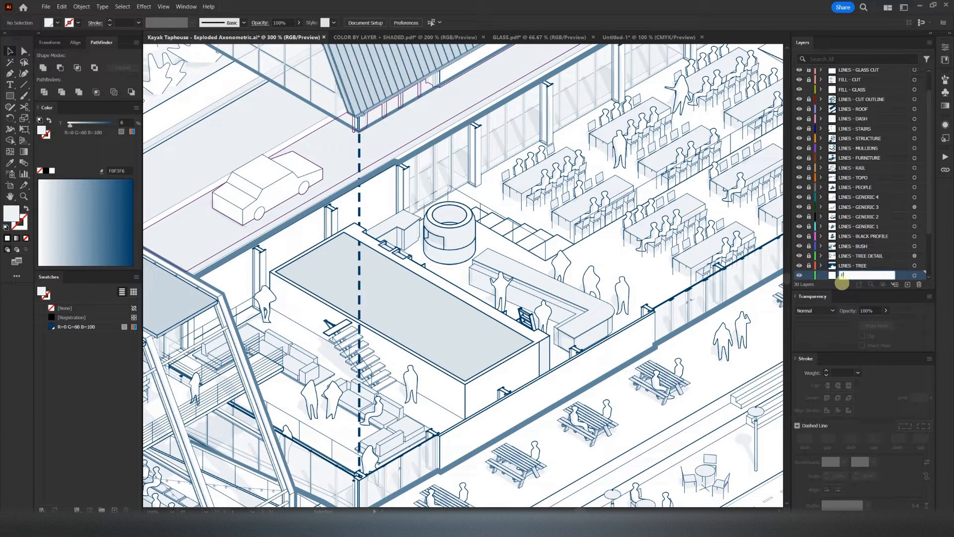
left_click(59, 7)
left_click(103, 92)
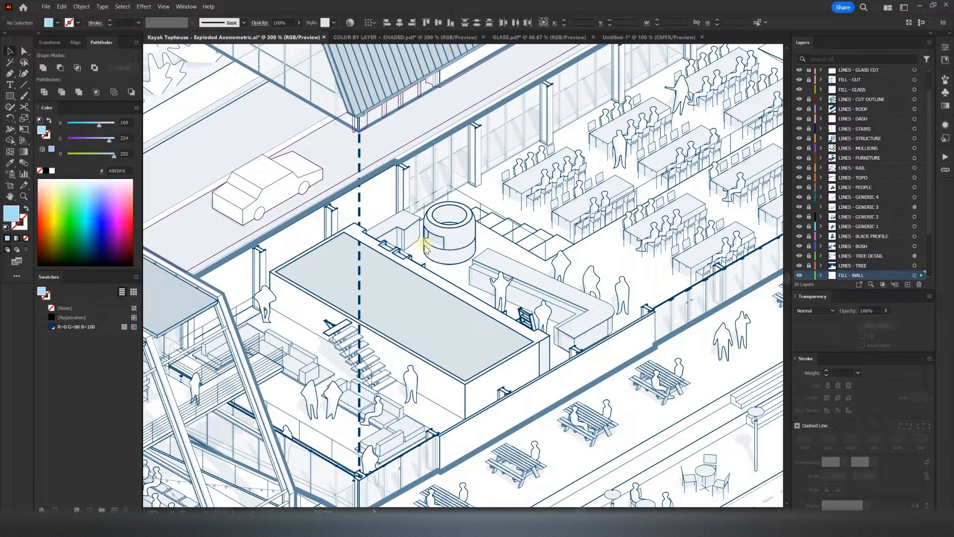
Step: Fill the pasted walls with the R=0 G=60 B=100 swatch at a 5% tint and deselect them
scroll(426, 241, "down", 1)
left_click(60, 329)
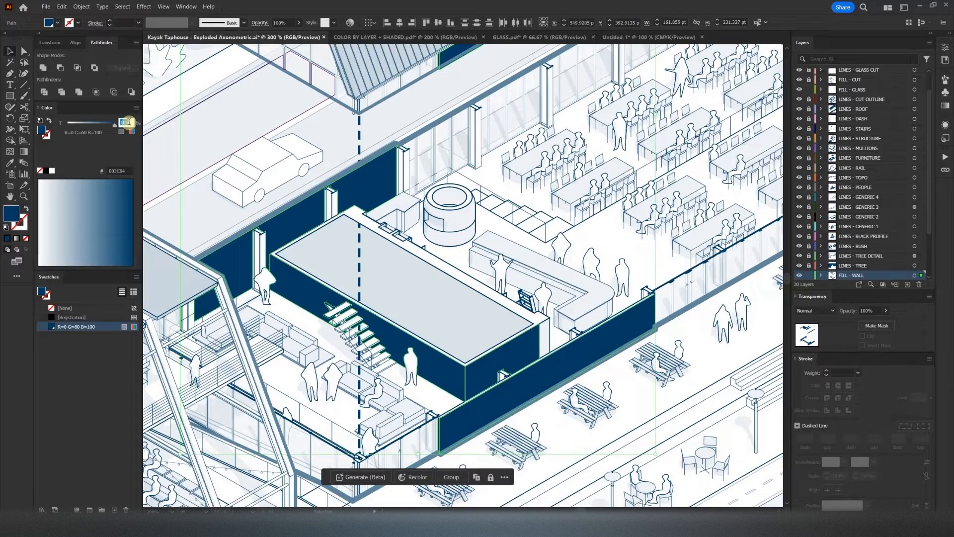
type("5")
key("Return")
scroll(477, 319, "down", 5, "alt")
left_click(573, 477)
Step: Add a layer named FILL - PEOPLE beneath LINES - TREE and paste the copied yellow people shapes in place
scroll(479, 289, "up", 2, "alt")
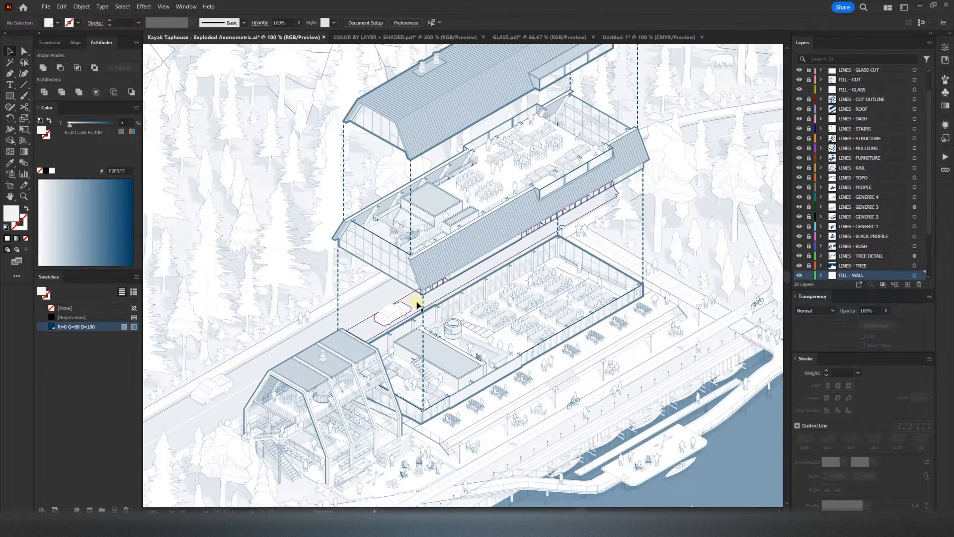
scroll(507, 334, "up", 1, "alt")
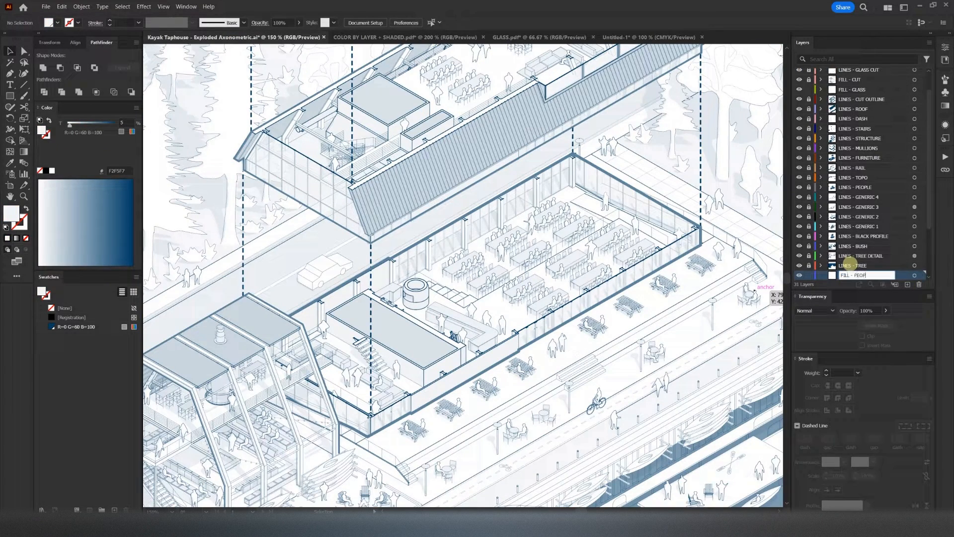
left_click(60, 8)
left_click(98, 90)
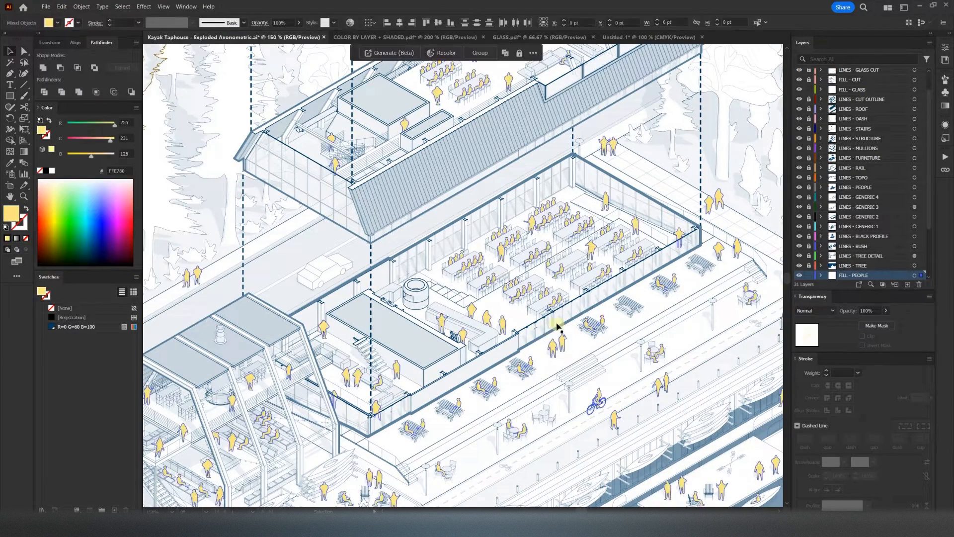
Step: Recolor the people with a new global swatch of R=255 G=215 B=175 and deselect them
scroll(557, 328, "down", 2)
left_click(120, 503)
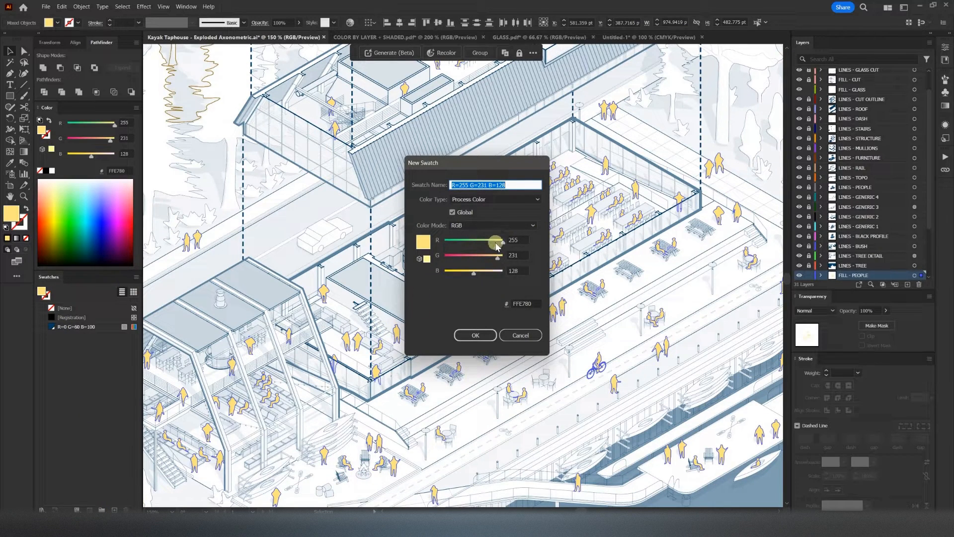
type("215 B=")
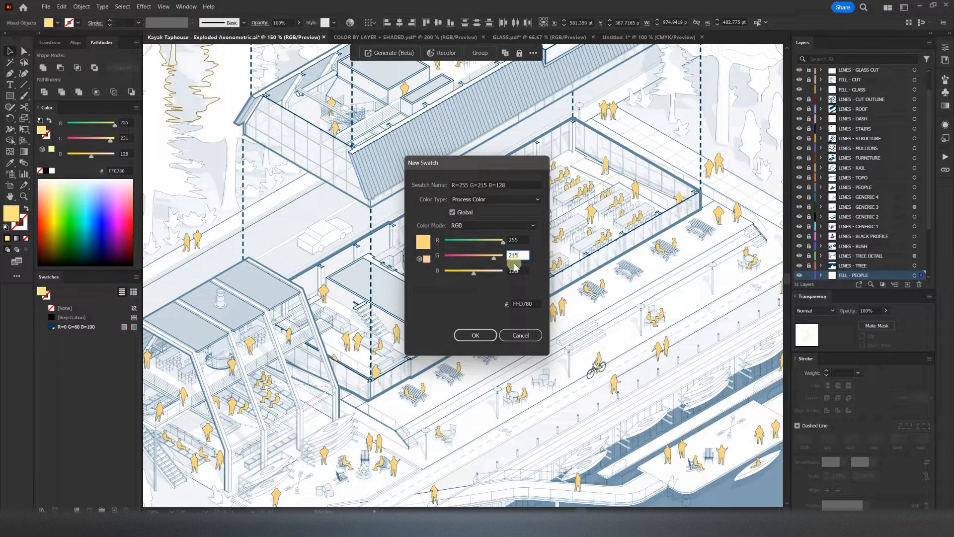
type("175")
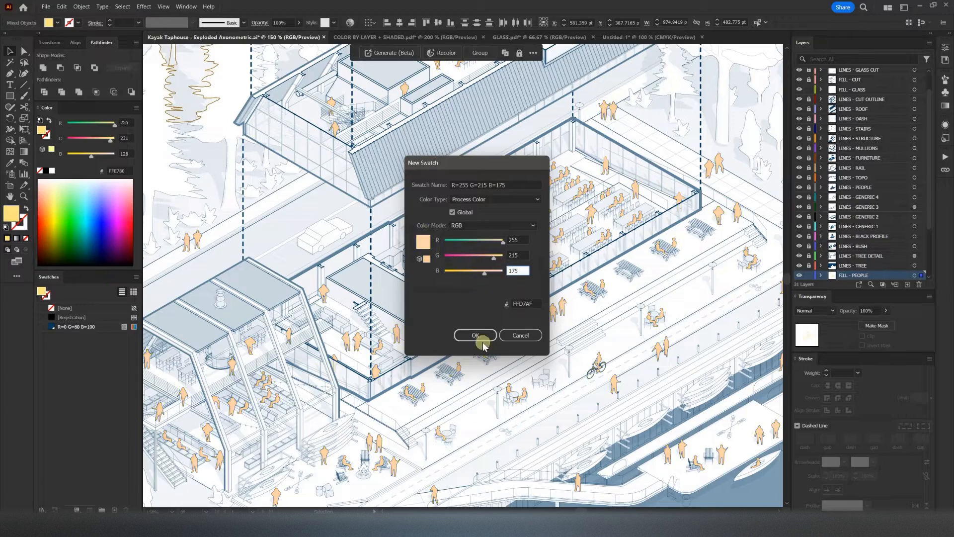
left_click(475, 335)
key("ctrl+0")
left_click(587, 444)
key("ctrl+1")
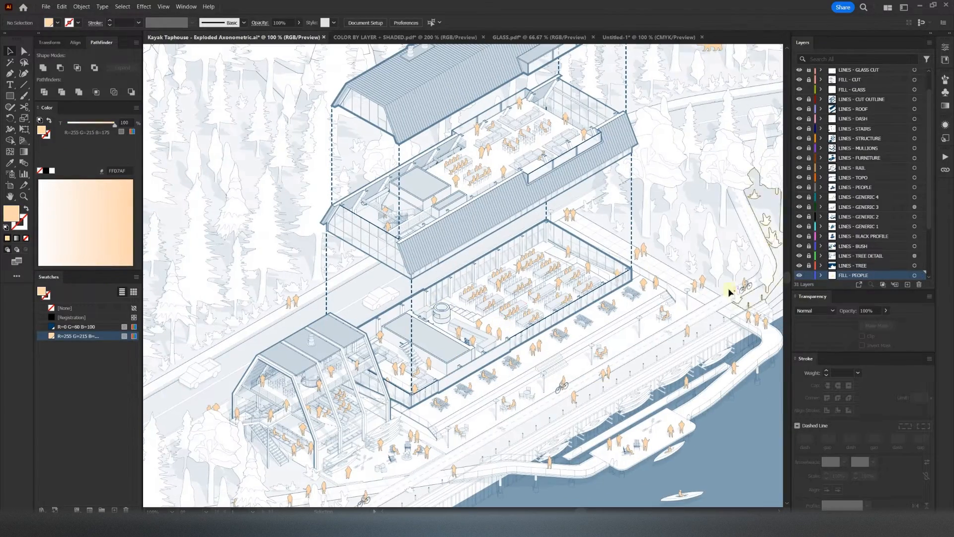
scroll(420, 398, "up", 7, "alt")
scroll(427, 355, "down", 6, "alt")
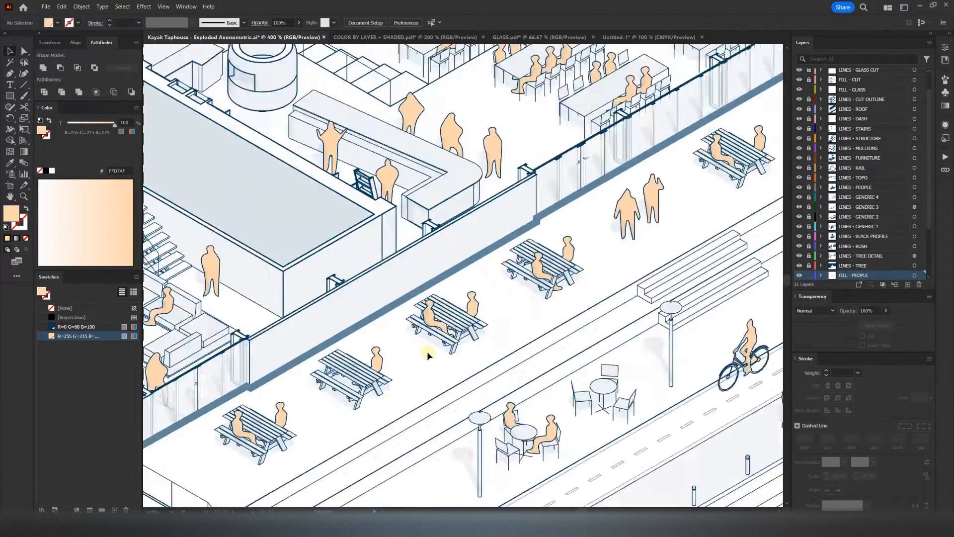
scroll(618, 319, "down", 5, "alt")
scroll(388, 290, "up", 5, "alt")
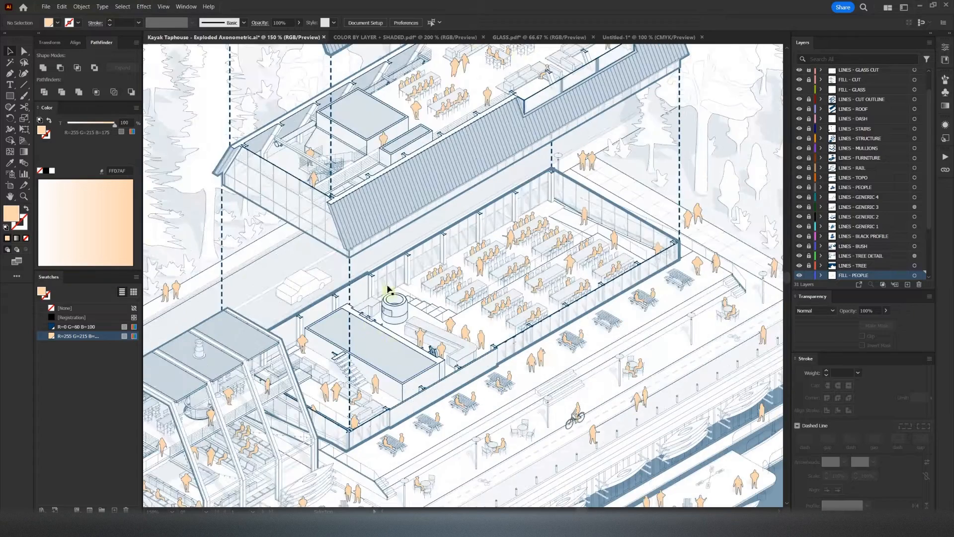
Step: Switch to the Untitled-1 document and examine its column of square pattern samples
left_click(621, 37)
scroll(415, 413, "up", 1, "alt")
scroll(517, 348, "down", 1, "alt")
left_click_drag(373, 172, 499, 418)
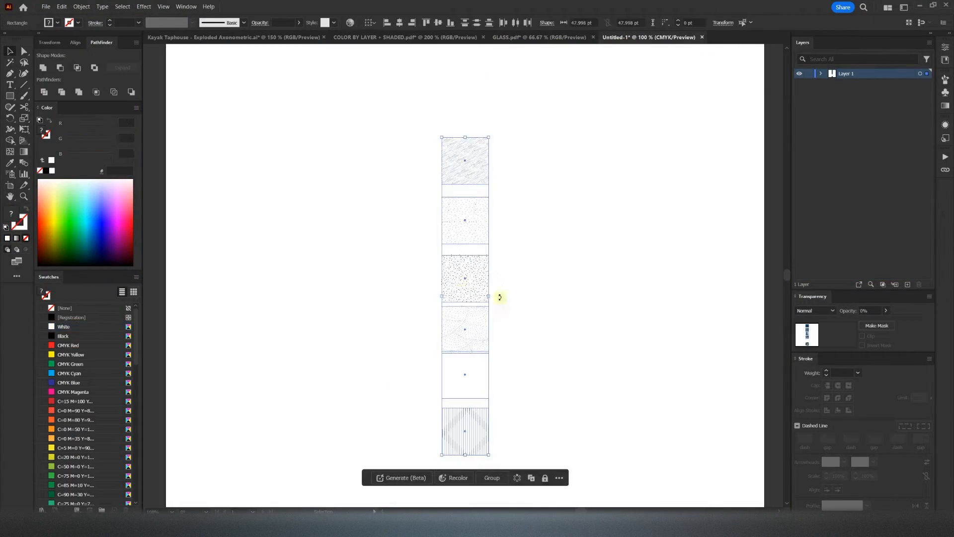
left_click(517, 323)
left_click_drag(521, 329, 510, 313)
scroll(510, 298, "up", 1, "alt")
Step: View the Basic Graphics_Textures pattern library, close it and dock the swatches back in place
left_click_drag(49, 277, 255, 109)
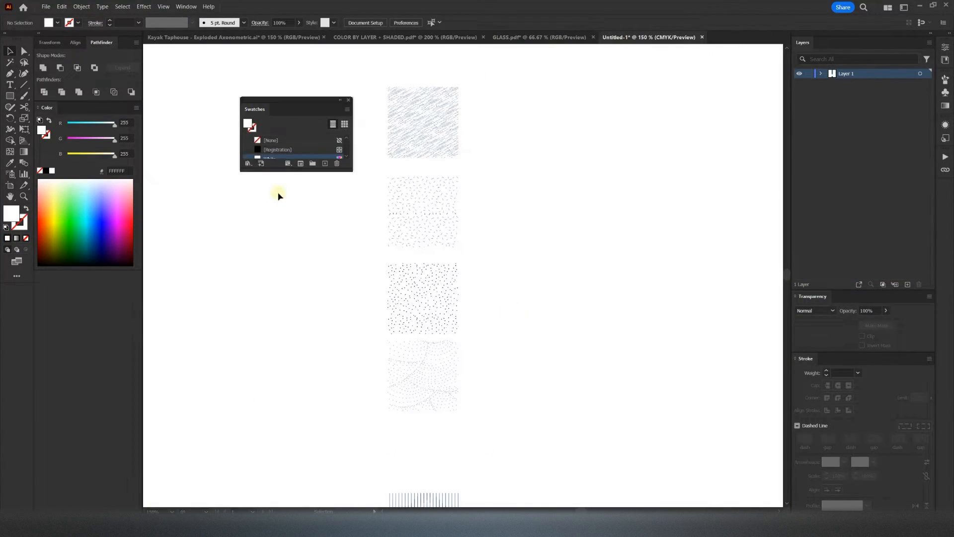
left_click(248, 163)
mouse_move(304, 314)
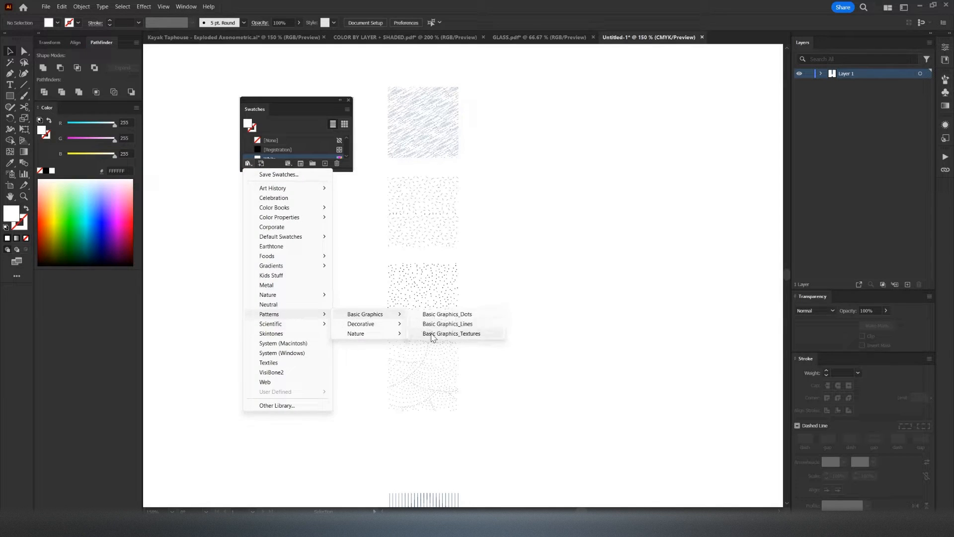
left_click(432, 334)
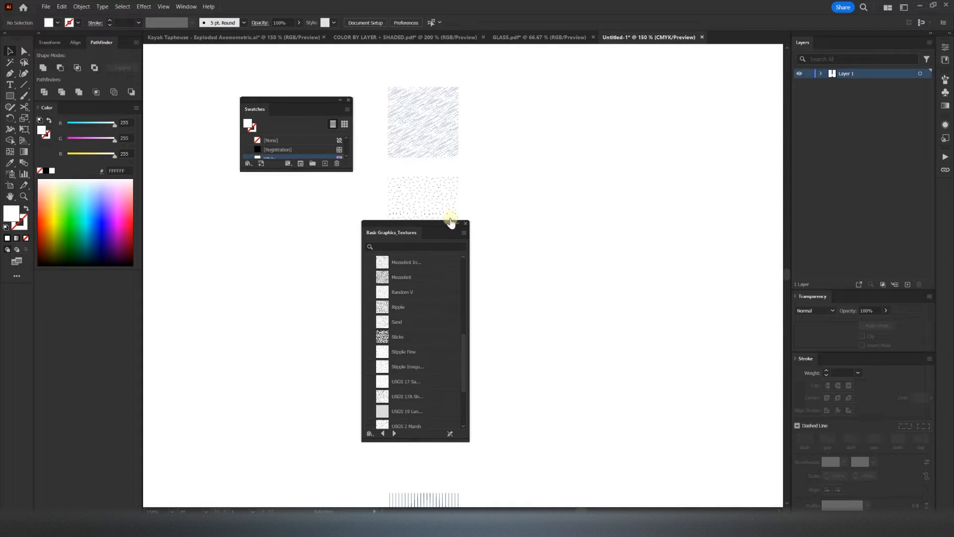
left_click(465, 224)
left_click_drag(256, 109, 71, 277)
Step: Copy all the pattern samples from Untitled-1 into the Kayak Taphouse drawing and place them along the artboard's right edge
scroll(432, 368, "down", 1, "alt")
scroll(512, 482, "down", 1)
left_click_drag(508, 478, 388, 168)
left_click(268, 42)
scroll(424, 296, "down", 2, "alt")
left_click_drag(502, 339, 290, 323)
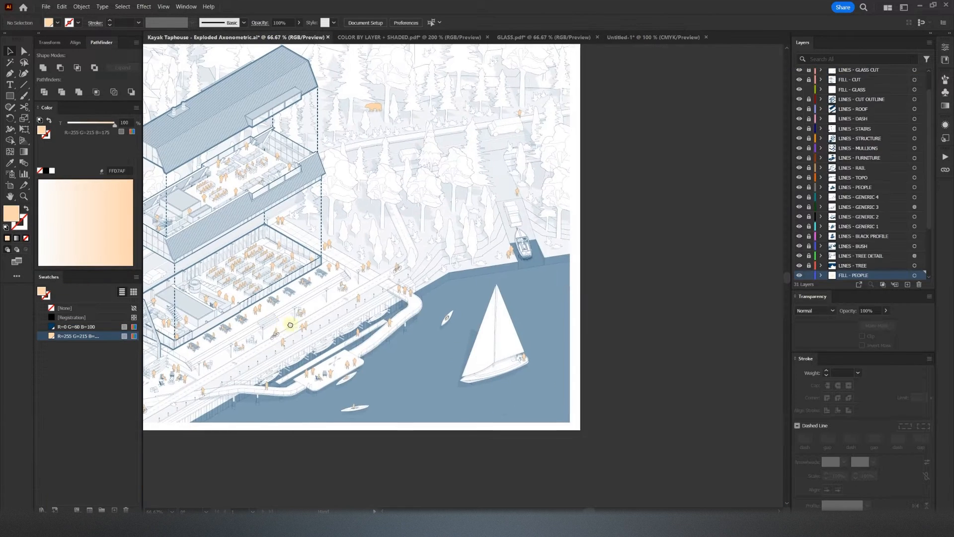
key("ctrl+v")
left_click_drag(465, 300, 597, 320)
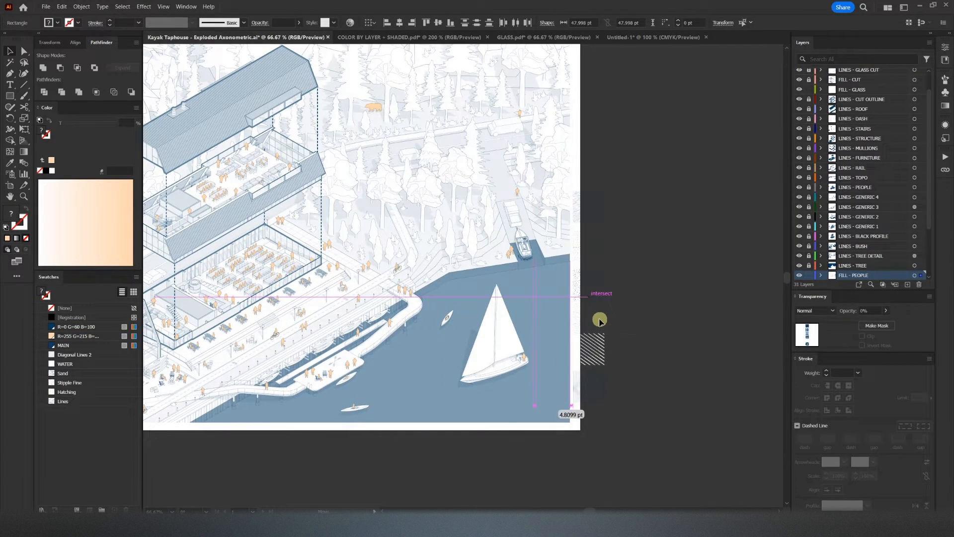
left_click(727, 262)
Step: Add a layer named PATTERN - FLOOR directly above FILL - PEOPLE
scroll(874, 272, "down", 3)
left_click(873, 274)
scroll(309, 260, "up", 2, "alt")
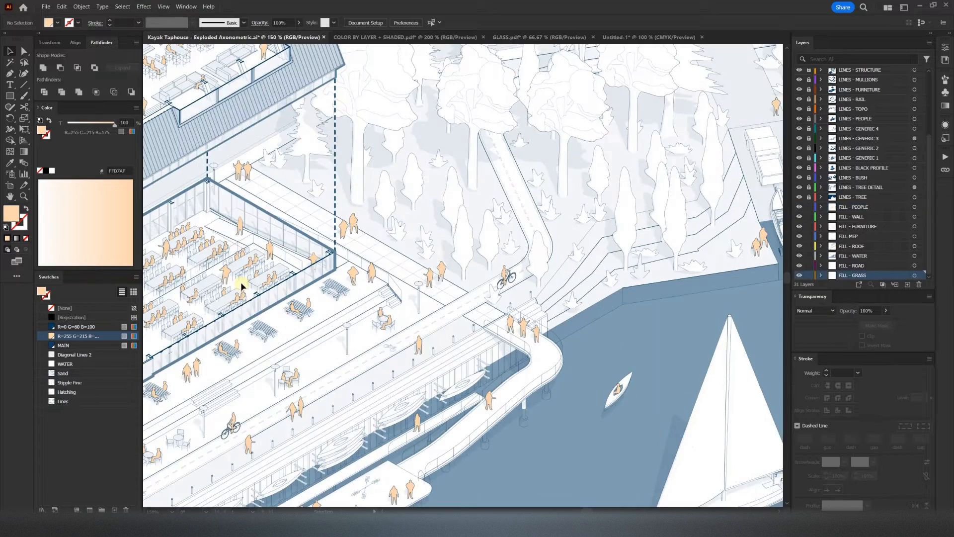
scroll(397, 291, "down", 1, "alt")
key("ctrl+minus")
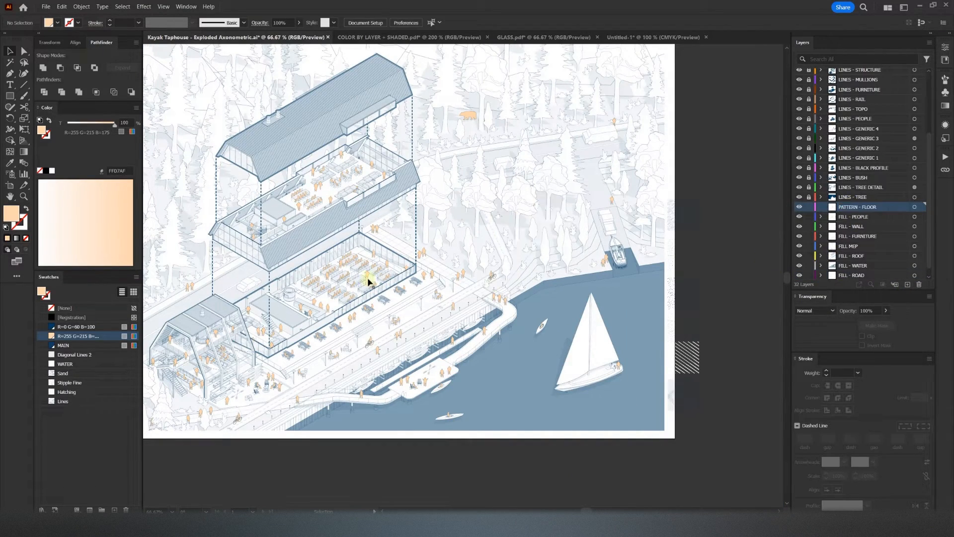
Step: Copy the light grey floor surfaces from COLOR BY LAYER + SHADED.pdf and paste them in place on the PATTERN - FLOOR layer
scroll(368, 282, "up", 3, "alt")
key("ctrl+Tab")
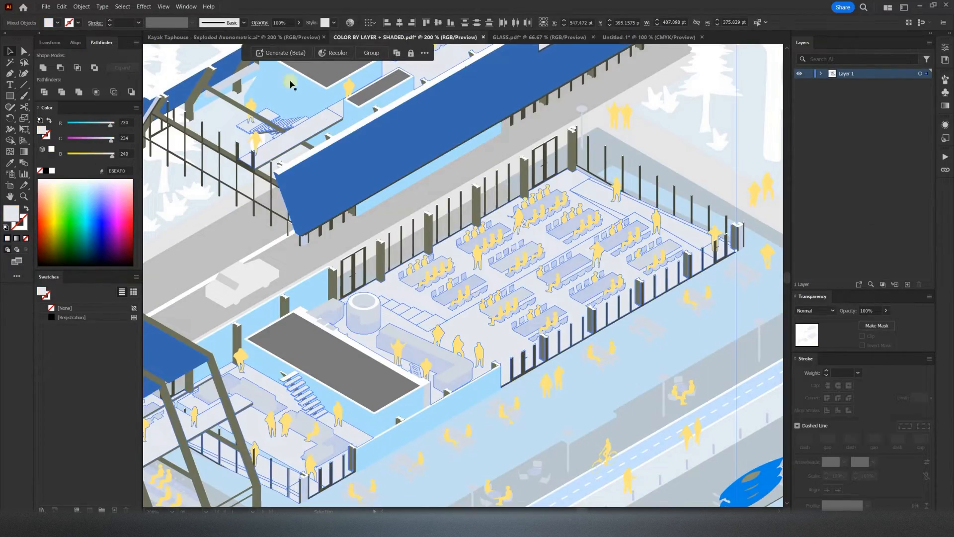
key("ctrl+shift+Tab")
scroll(366, 303, "up", 2, "alt")
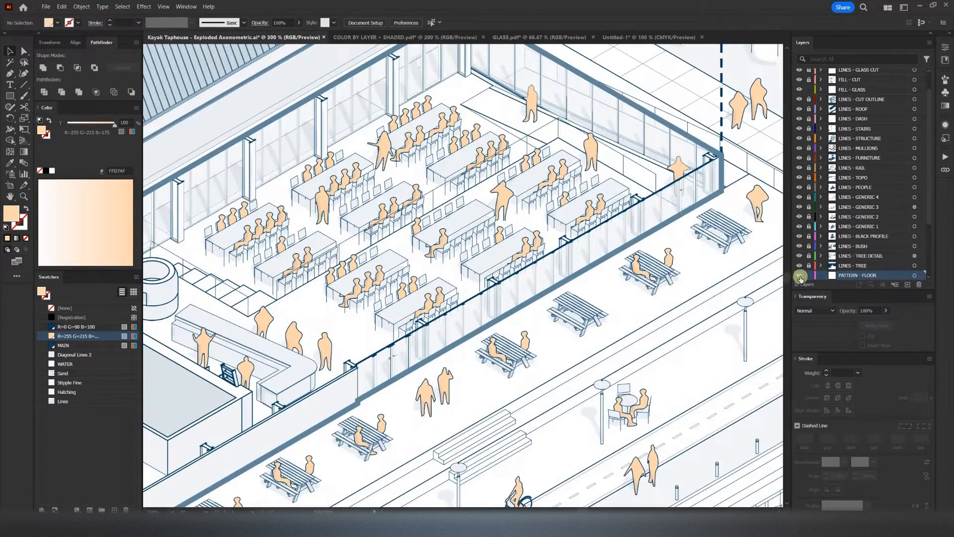
left_click(60, 8)
key("ctrl+a")
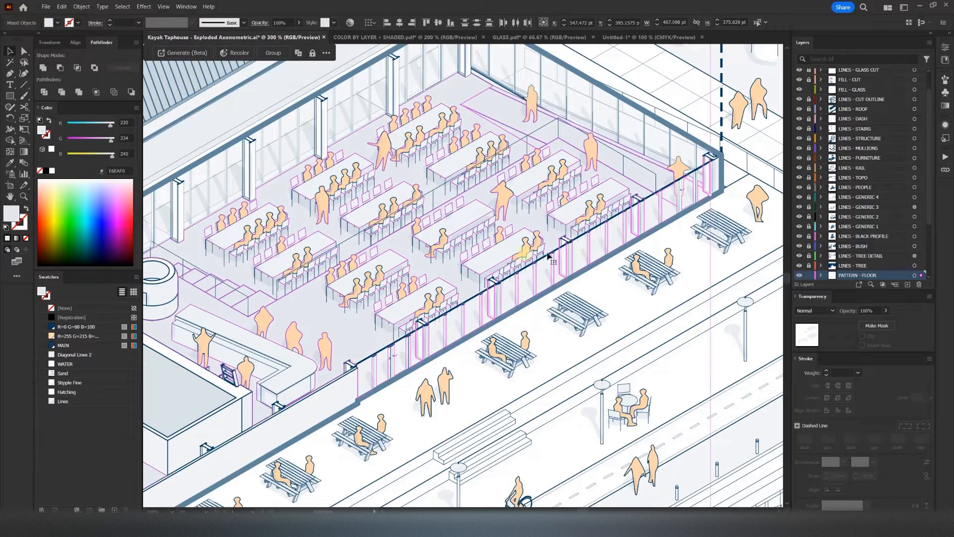
Step: Fill the floor surfaces with the Lines pattern by sampling its square with the Eyedropper, and deselect them
key("ctrl+0")
key("i")
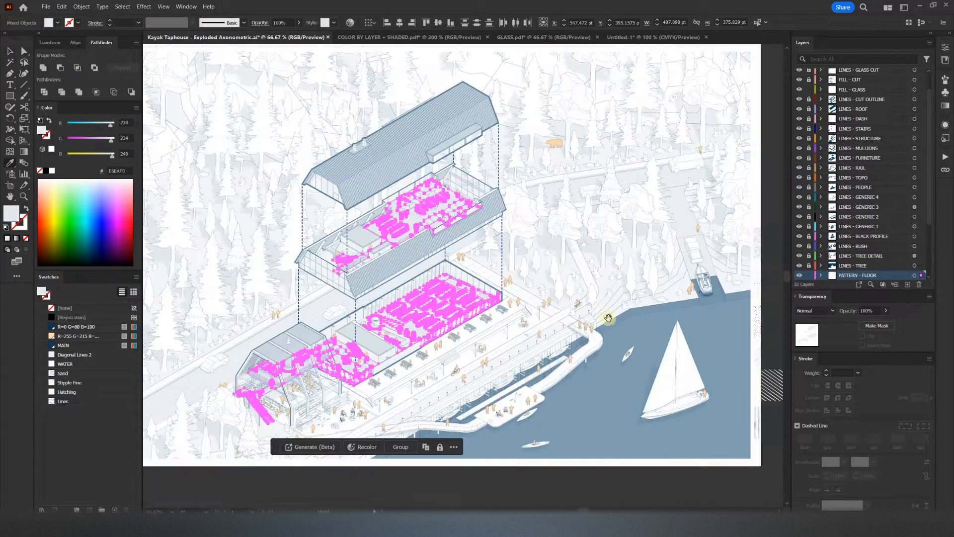
left_click_drag(762, 288, 590, 278)
scroll(589, 278, "up", 3, "alt")
left_click(574, 170)
scroll(591, 234, "down", 2, "alt")
left_click_drag(149, 474, 450, 448)
key("v")
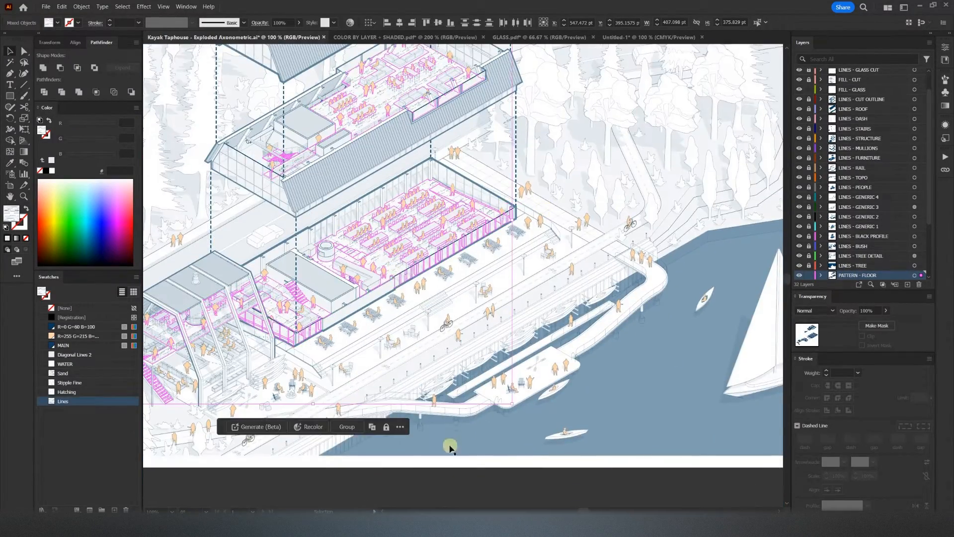
left_click(449, 481)
Step: Set the opacity of the whole PATTERN - FLOOR layer to 25% and deselect it
scroll(345, 247, "up", 3, "alt")
left_click(915, 275)
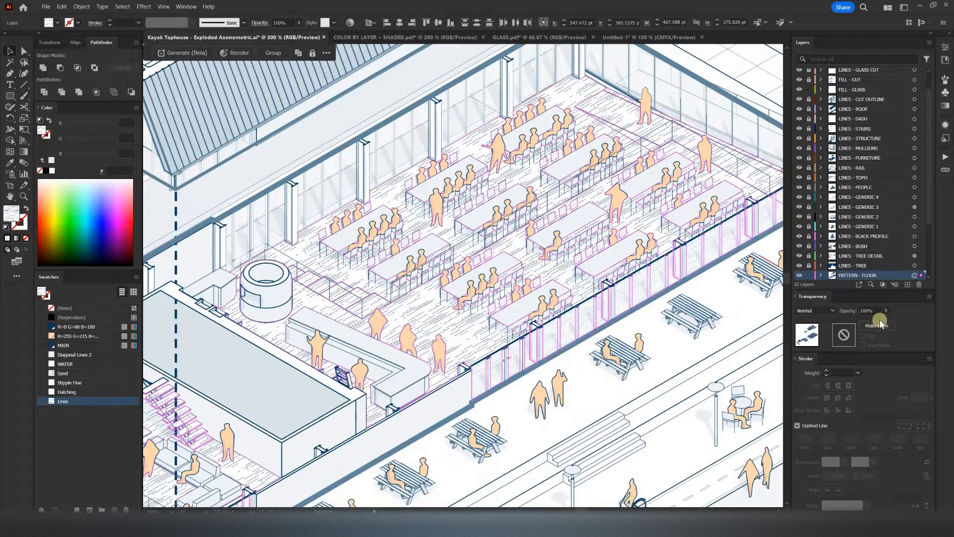
type("25")
key("Return")
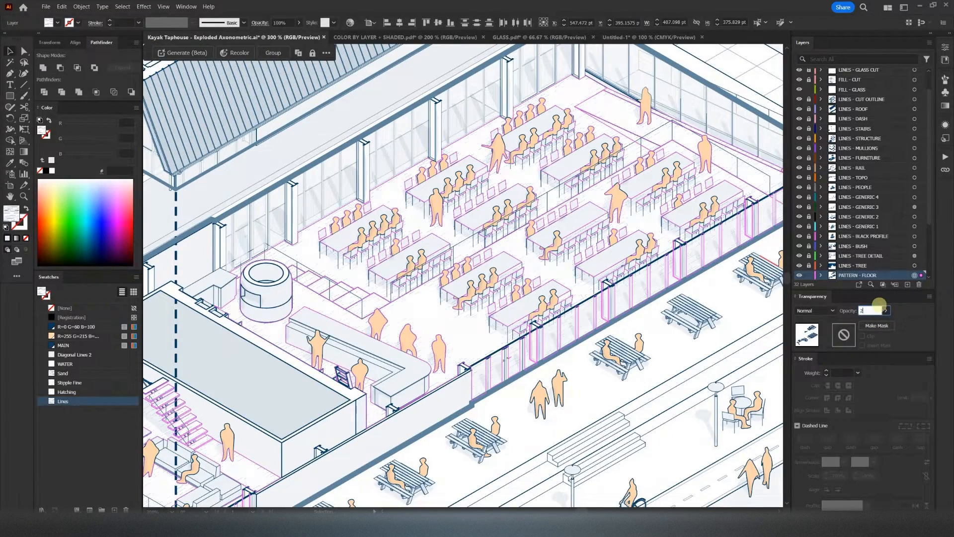
left_click(509, 398)
scroll(539, 374, "down", 2, "alt")
left_click_drag(376, 411, 551, 254)
scroll(308, 338, "up", 2, "alt")
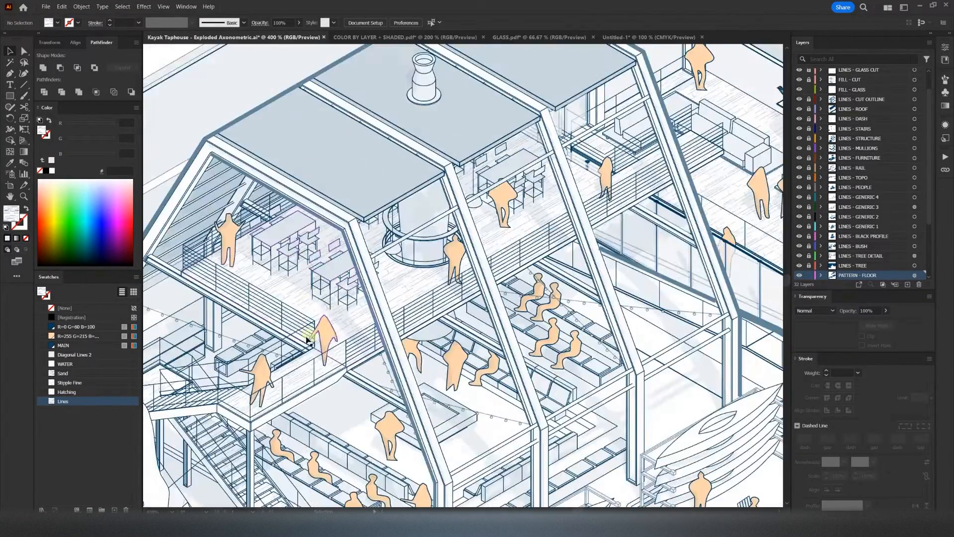
scroll(219, 328, "down", 2, "alt")
scroll(233, 285, "down", 2, "alt")
Step: Delete the used Lines pattern sample at the artboard's right edge
left_click_drag(589, 309, 512, 246)
scroll(664, 262, "up", 3, "alt")
left_click(665, 263)
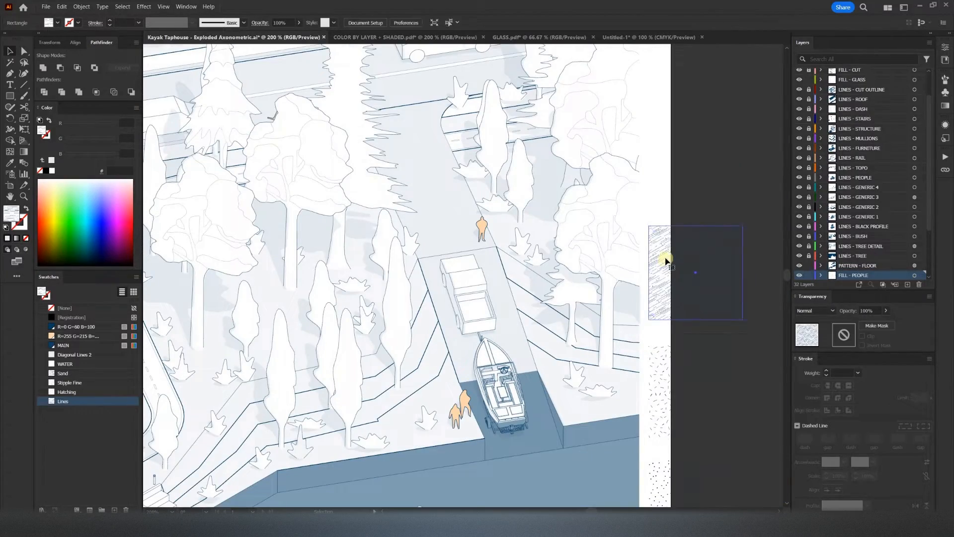
key("Delete")
Step: Select all grass surfaces by their shared fill and copy them to a new layer named PATTERN - GRASS directly above FILL - GRASS
left_click_drag(664, 262, 673, 251)
left_click(441, 309)
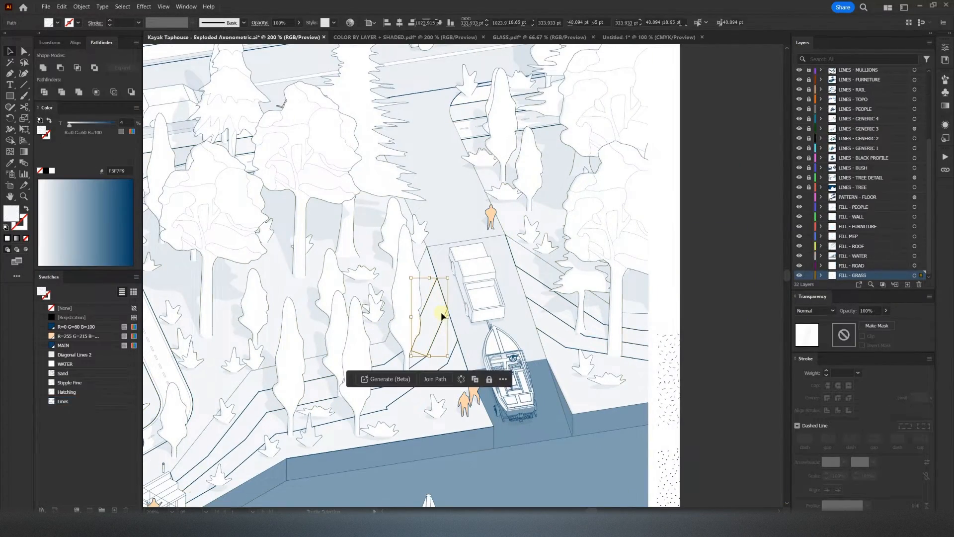
key("ctrl+6")
left_click(908, 284)
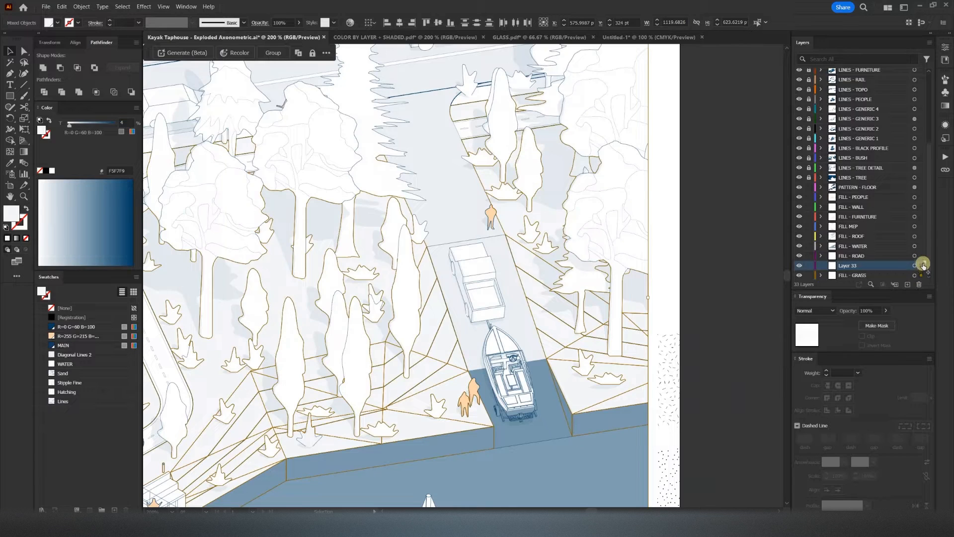
double_click(852, 266)
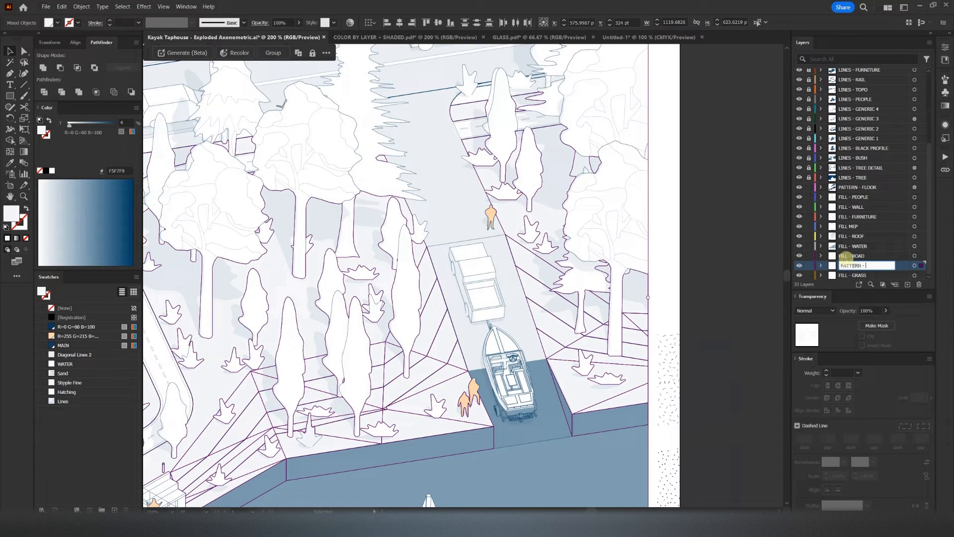
Step: Fill the PATTERN - GRASS surfaces with the Hatching pattern using the Eyedropper and delete the used Hatching sample
scroll(612, 325, "down", 1)
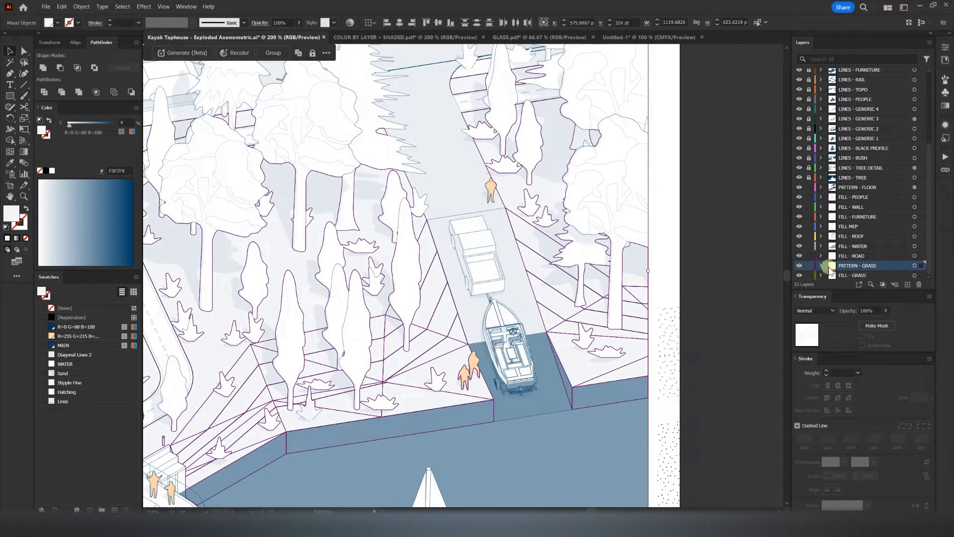
key("i")
left_click(667, 363)
key("v")
left_click(716, 367)
key("Delete")
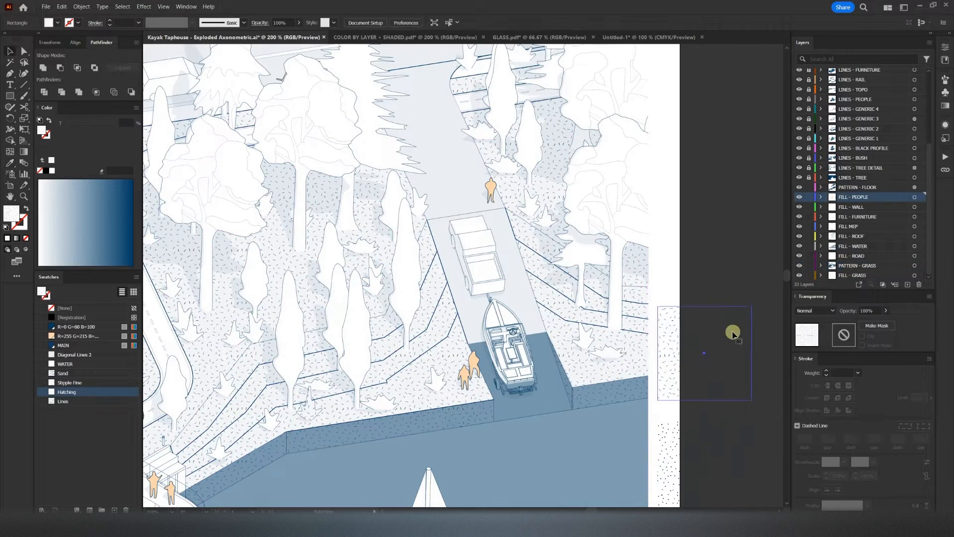
Step: Set the opacity of the whole PATTERN - GRASS layer to 50% and deselect it
left_click(915, 197)
left_click(913, 266)
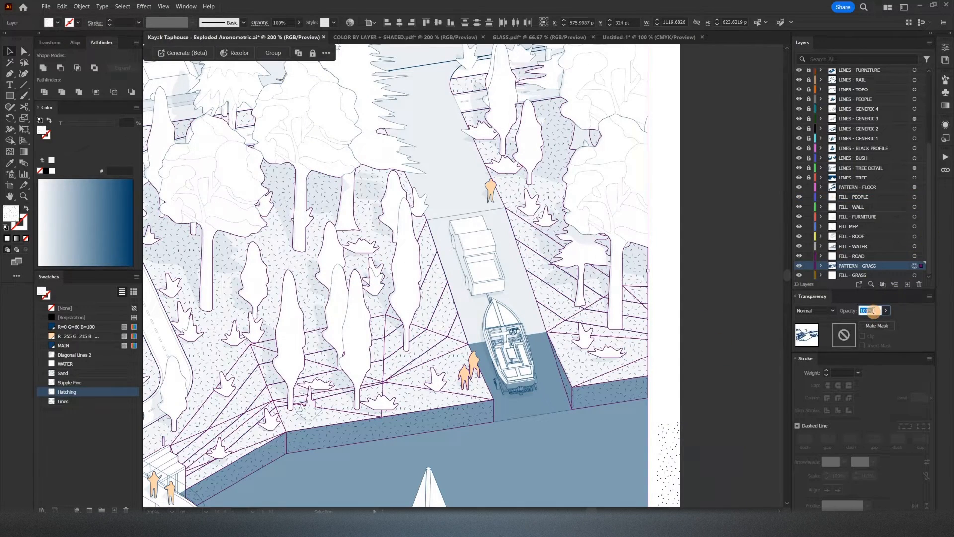
left_click(874, 312)
type("50")
key("Return")
left_click(762, 393)
Step: Examine the grass pattern across the forest, the road edge and the waterfront strip of the axonometric
scroll(703, 347, "down", 4, "alt")
scroll(246, 330, "up", 3, "alt")
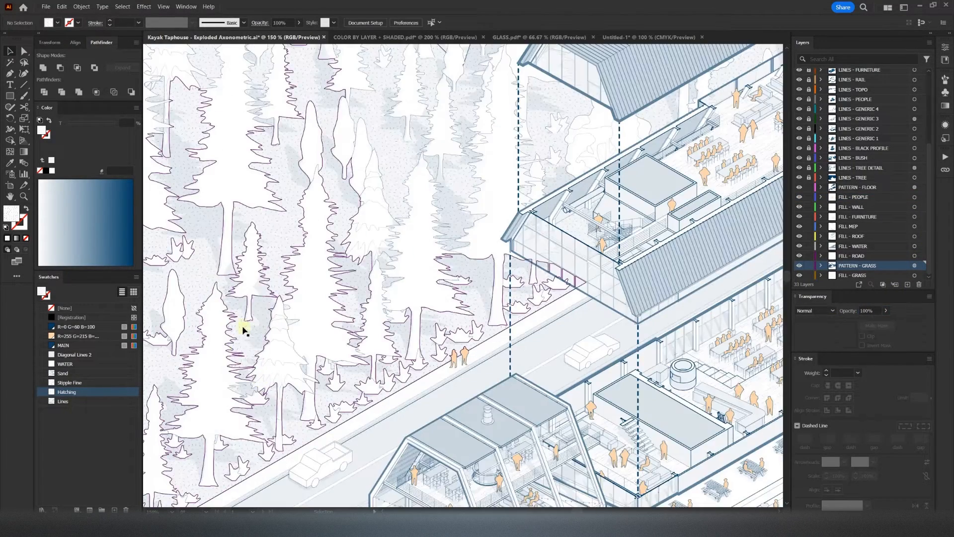
scroll(241, 293, "down", 2, "alt")
scroll(494, 393, "up", 3, "alt")
left_click_drag(494, 393, 409, 392)
scroll(415, 391, "down", 3, "alt")
scroll(723, 352, "up", 1, "alt")
left_click_drag(755, 324, 638, 362)
left_click_drag(369, 316, 661, 241)
scroll(379, 413, "up", 2, "alt")
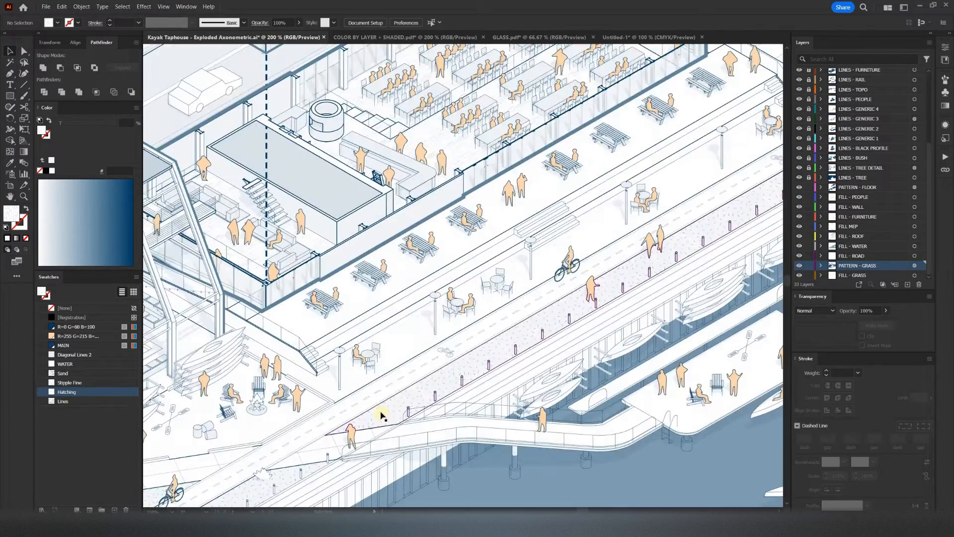
scroll(389, 301, "down", 1, "alt")
left_click_drag(389, 301, 363, 317)
Step: Select all light blue terrace and dock surfaces by their shared fill in COLOR BY LAYER + SHADED.pdf and copy them
left_click(424, 37)
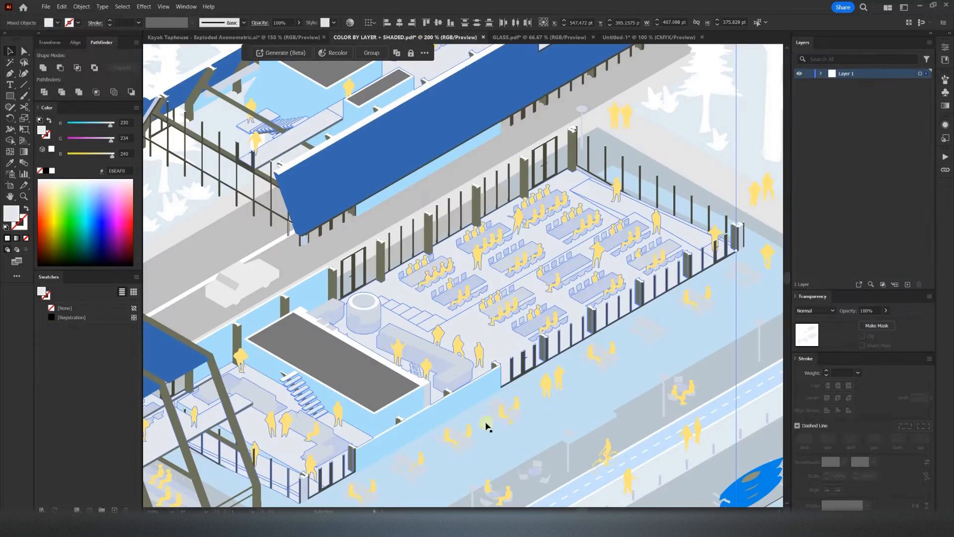
left_click(509, 421)
scroll(494, 401, "down", 5)
left_click_drag(494, 396, 266, 37)
Step: Create a layer named PATTERN - STONE directly above PATTERN - GRASS in the axonometric file and paste the copied surfaces in place
left_click(266, 37)
left_click(909, 285)
double_click(856, 265)
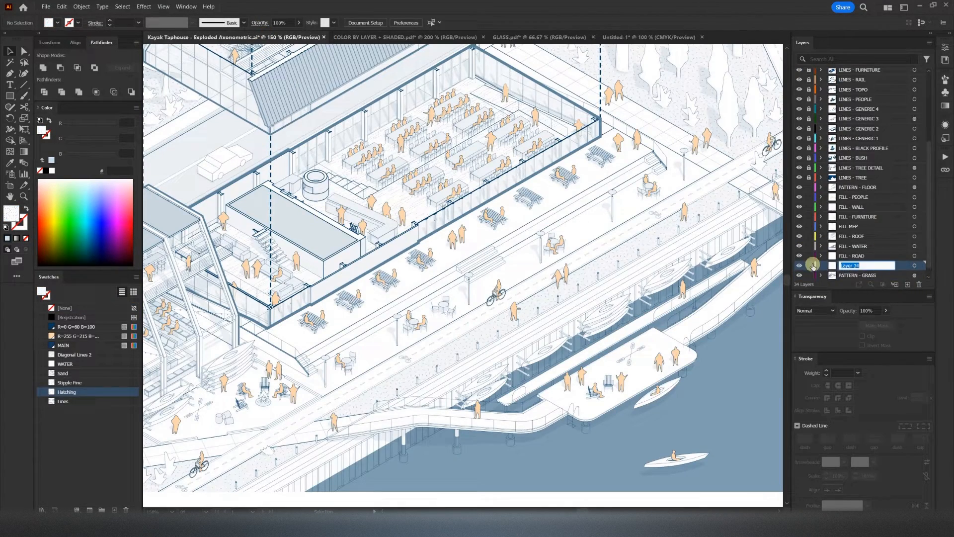
type("PATTERN - STONE")
key("Return")
left_click(62, 6)
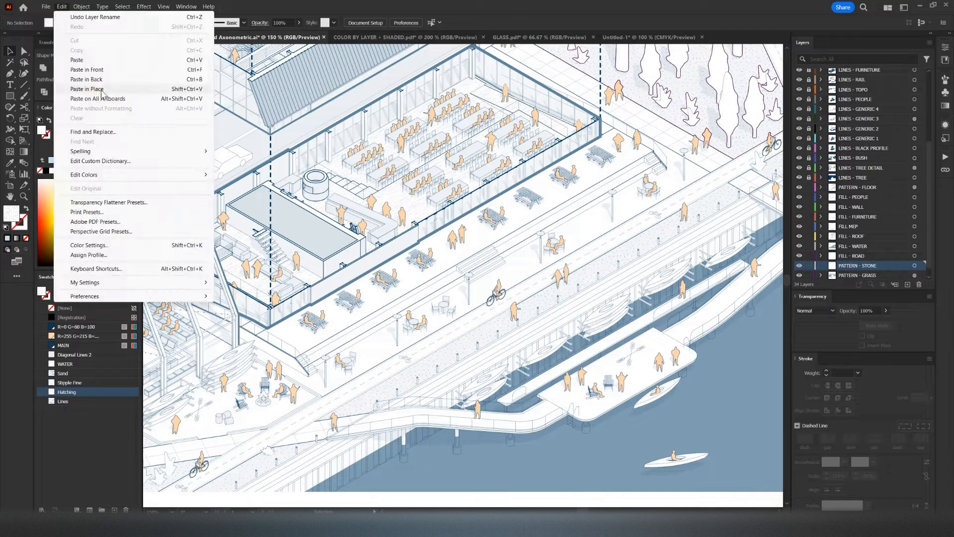
left_click(84, 98)
Step: Fill the pasted terrace and dock surfaces with the Stipple Fine pattern using the Eyedropper and deselect them
left_click_drag(661, 303, 486, 330)
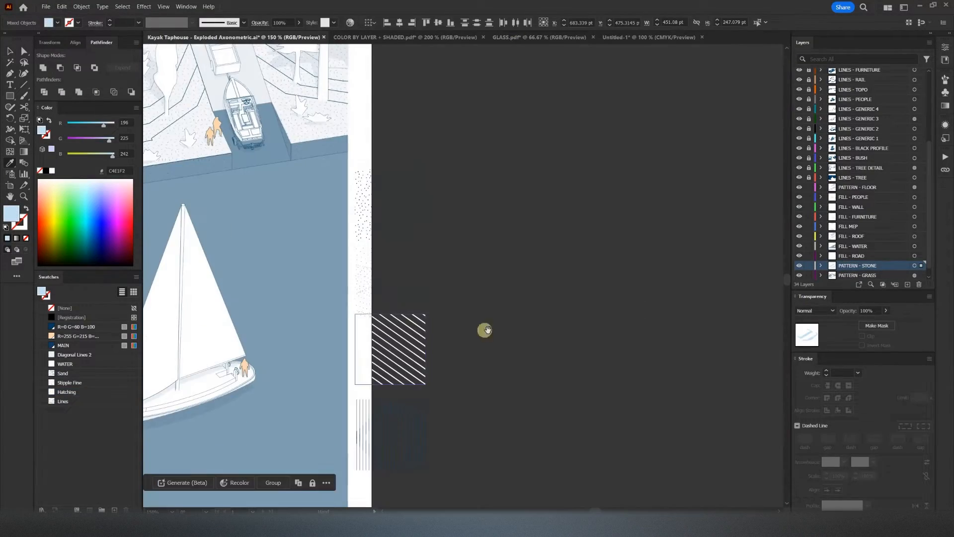
left_click(363, 206)
left_click_drag(232, 258, 472, 307)
key("v")
left_click(470, 339)
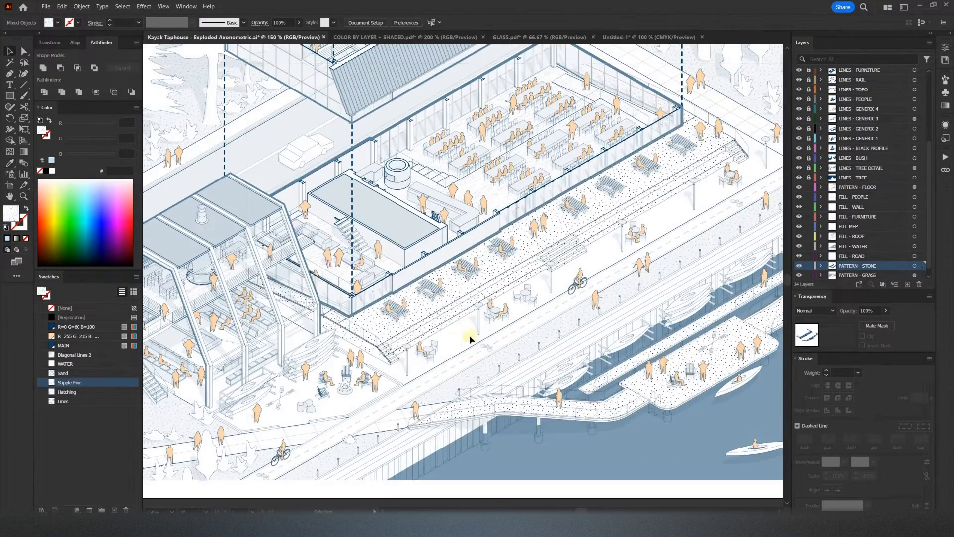
scroll(471, 343, "down", 1, "alt")
Step: Try to copy the paved walkway from COLOR BY LAYER + SHADED.pdf and paste it in place on PATTERN - STONE
left_click(369, 33)
left_click(334, 425)
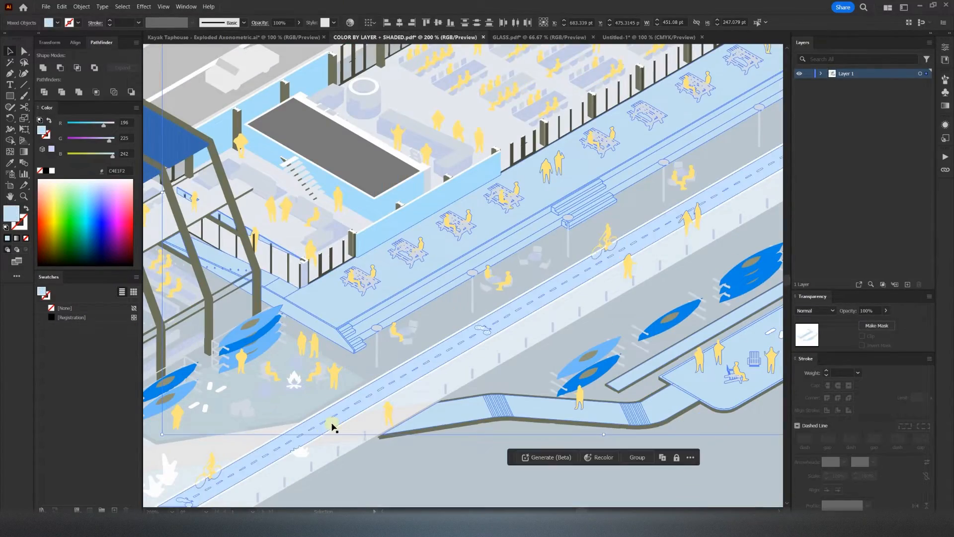
left_click(395, 420, "shift")
scroll(398, 420, "down", 3, "alt")
scroll(409, 422, "up", 1, "alt")
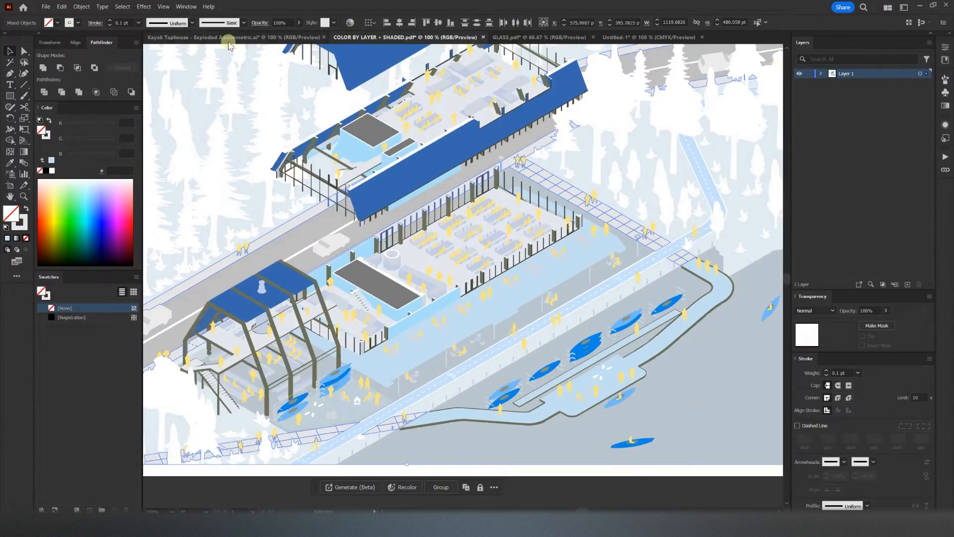
left_click(229, 38)
scroll(399, 397, "up", 3, "alt")
left_click(62, 7)
left_click(82, 89)
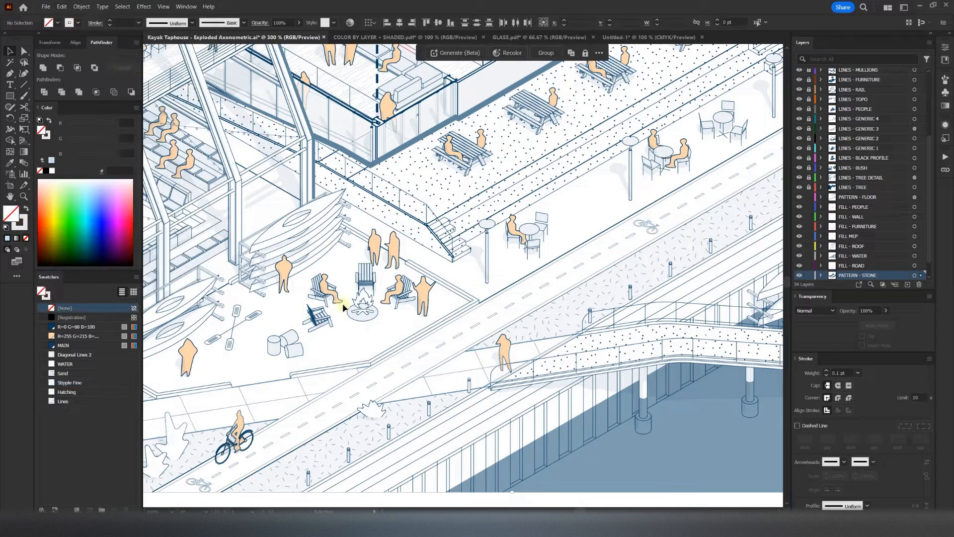
scroll(453, 335, "up", 1)
key("ctrl+shift+a")
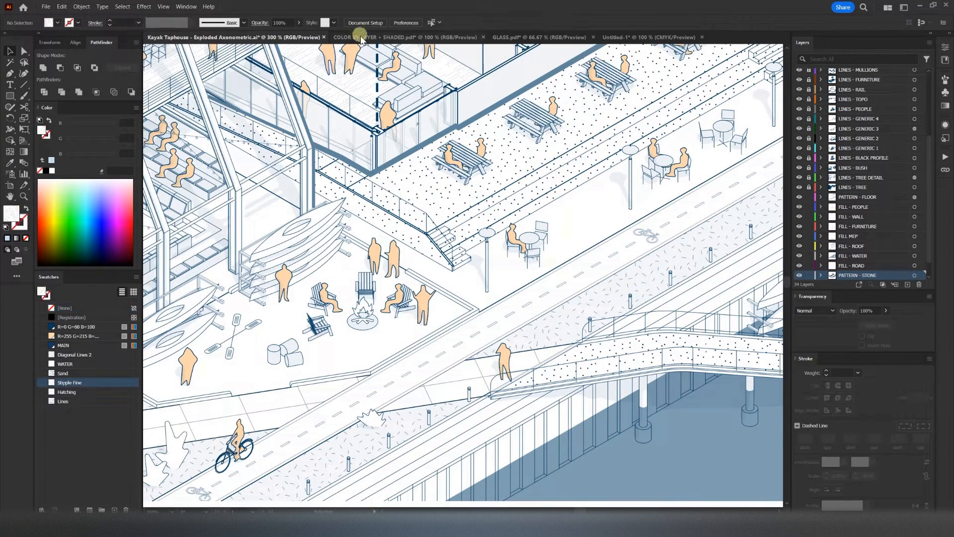
Step: Copy the light grey walkway surfaces from COLOR BY LAYER + SHADED.pdf and paste them in place on the PATTERN - STONE layer
left_click(360, 37)
scroll(338, 434, "up", 4, "alt")
left_click(329, 439)
key("ctrl+6")
left_click(233, 37)
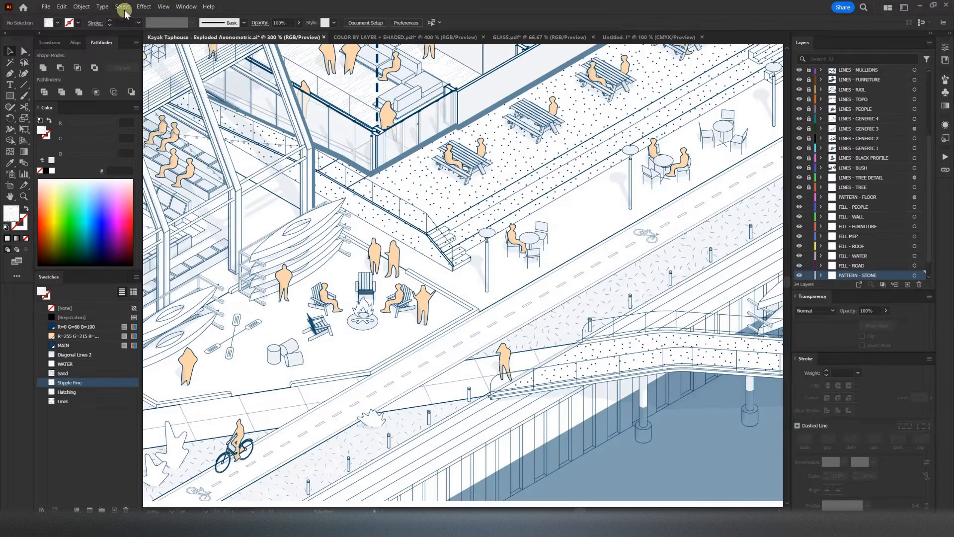
left_click(62, 6)
left_click(90, 89)
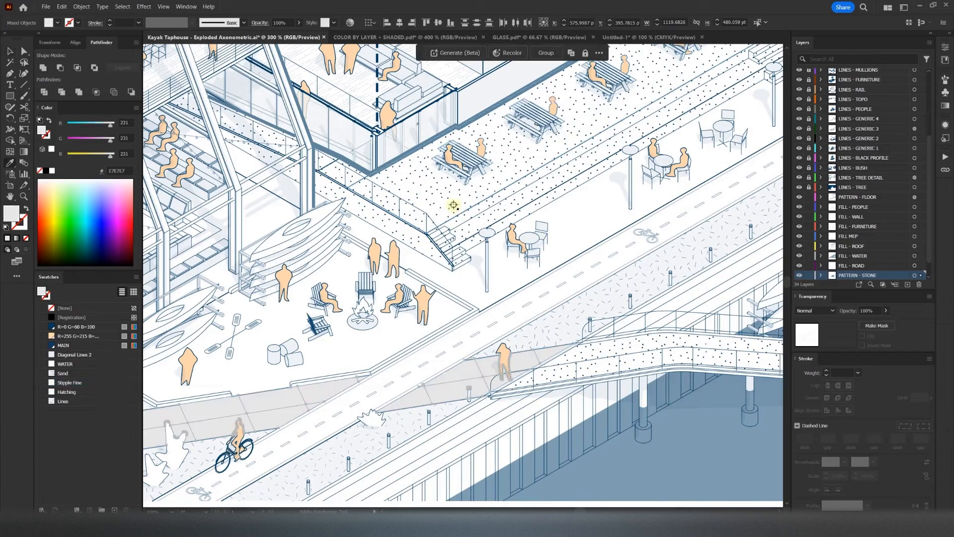
Step: Fill the pasted walkway surfaces with Stipple Fine and set the whole PATTERN - STONE layer's opacity to 25%
left_click(70, 383)
left_click(870, 310)
type("20")
key("Return")
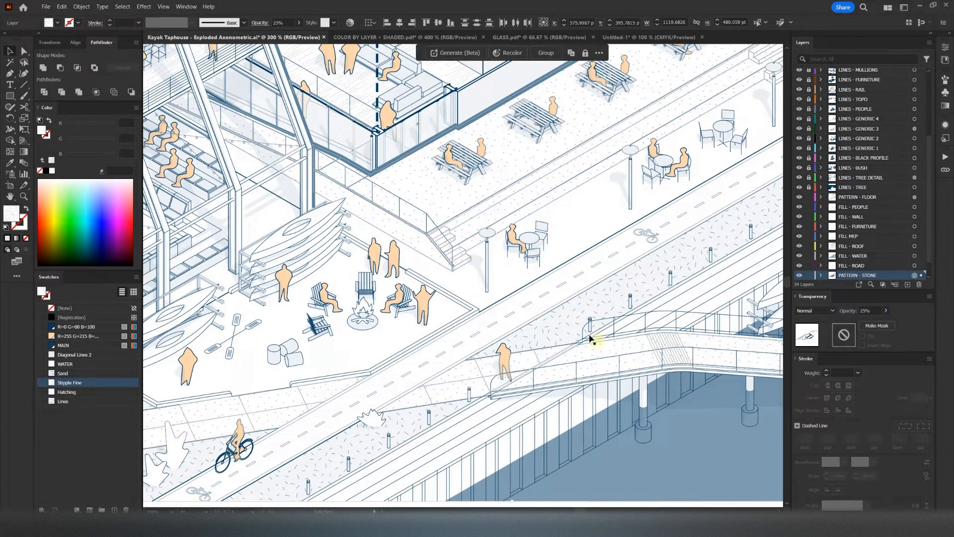
scroll(592, 339, "down", 3, "alt")
left_click(656, 407)
Step: Examine the stone stipple on the terrace, walkway and dock at close and overall view
scroll(403, 305, "up", 1)
scroll(696, 218, "up", 1, "alt")
scroll(777, 217, "up", 2, "alt")
left_click_drag(778, 217, 654, 256)
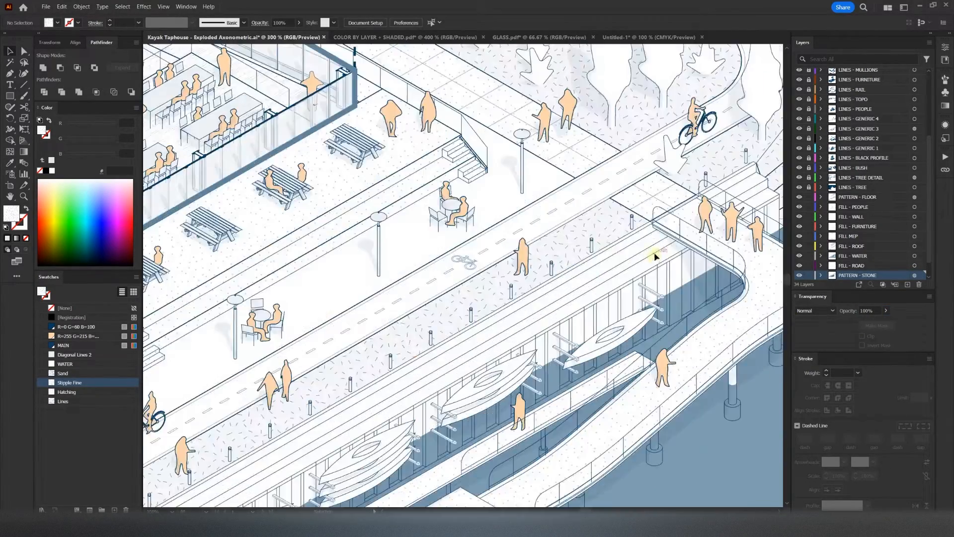
scroll(618, 257, "down", 3, "alt")
left_click_drag(469, 271, 498, 292)
left_click_drag(380, 325, 408, 315)
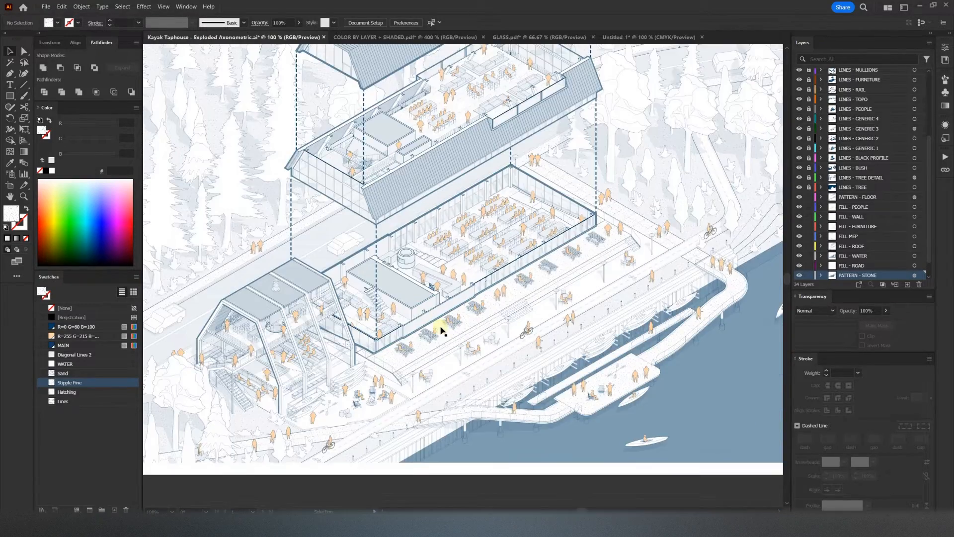
scroll(433, 368, "up", 1, "alt")
Step: Copy the remaining grey ground surfaces from COLOR BY LAYER + SHADED.pdf and paste them in place on a new layer named FILL - EXTRA
left_click(406, 37)
left_click(569, 273)
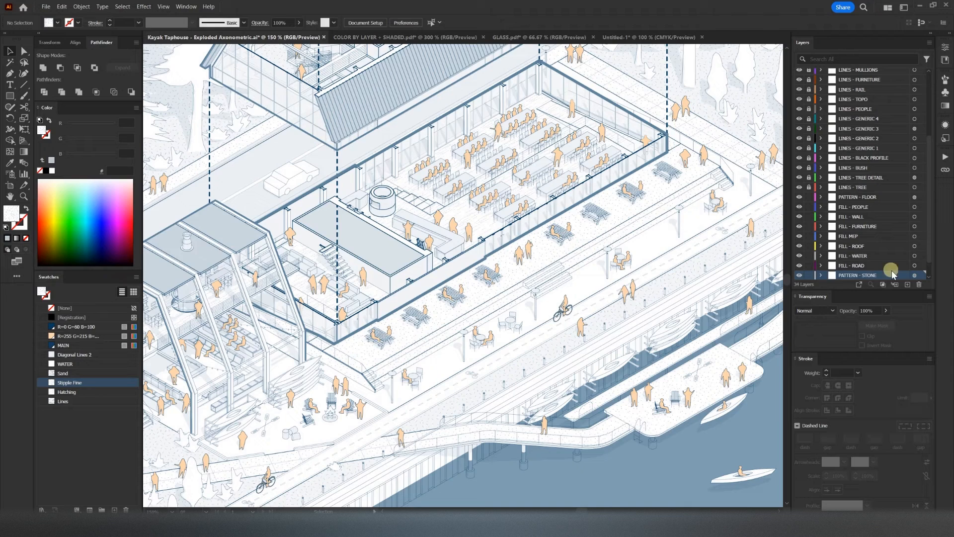
left_click(857, 276)
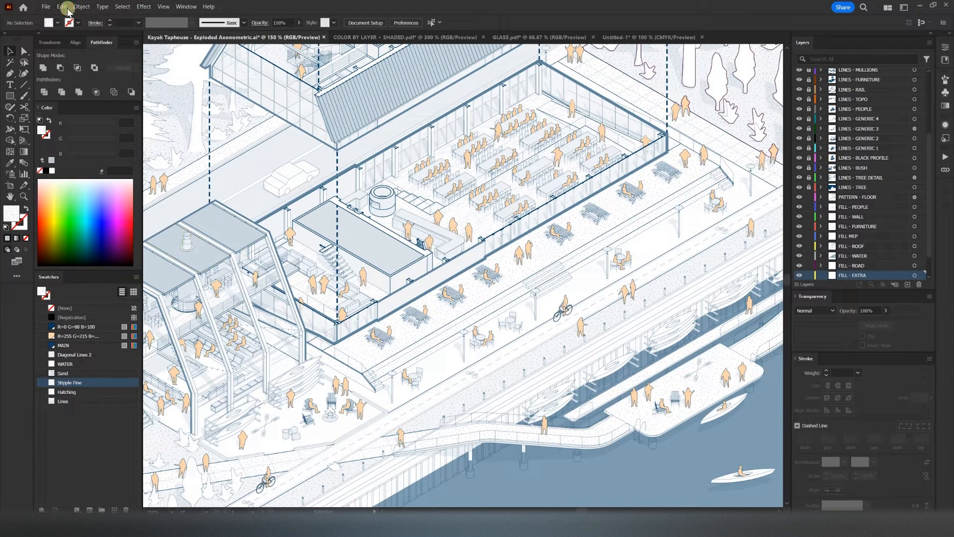
left_click(66, 7)
left_click(118, 93)
scroll(439, 301, "down", 1)
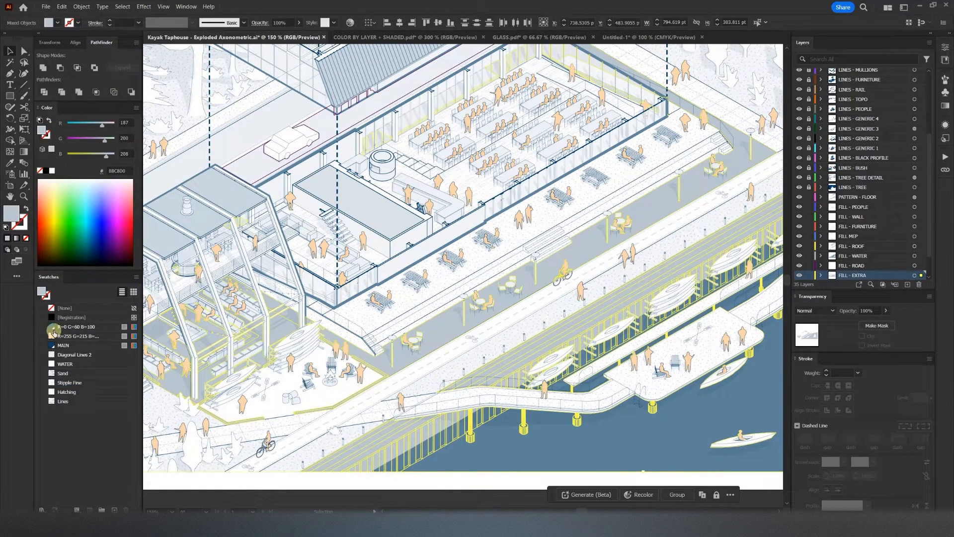
Step: Fill the FILL - EXTRA surfaces with the R=0 G=60 B=100 swatch at a 4% tint and deselect them
left_click(69, 327)
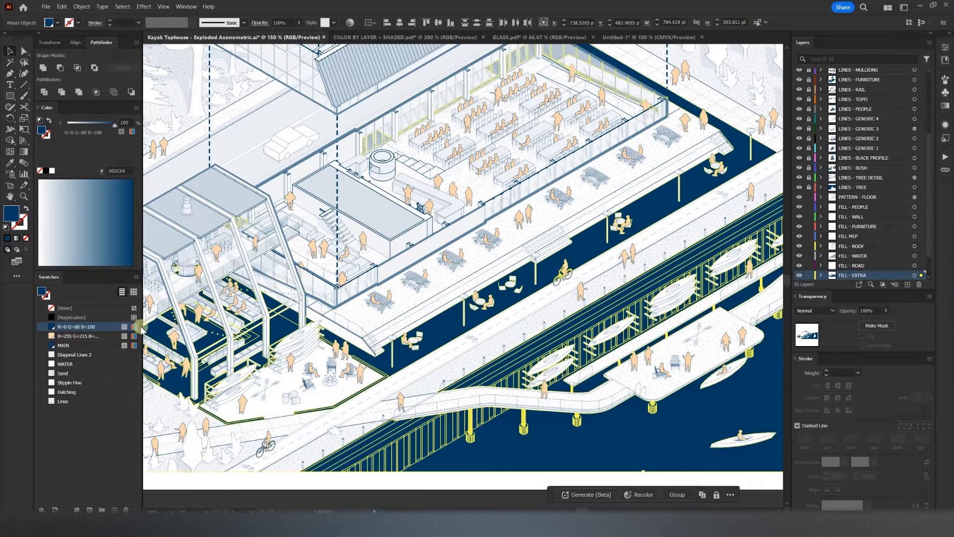
left_click(129, 122)
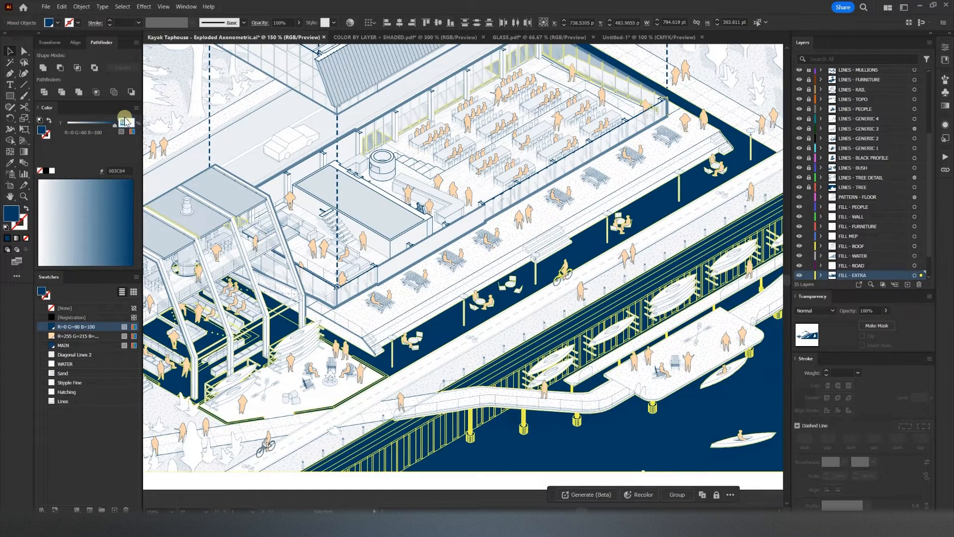
type("4")
key("Return")
scroll(355, 243, "down", 3, "alt")
key("ctrl+shift+a")
scroll(373, 239, "up", 2, "alt")
scroll(382, 264, "up", 1)
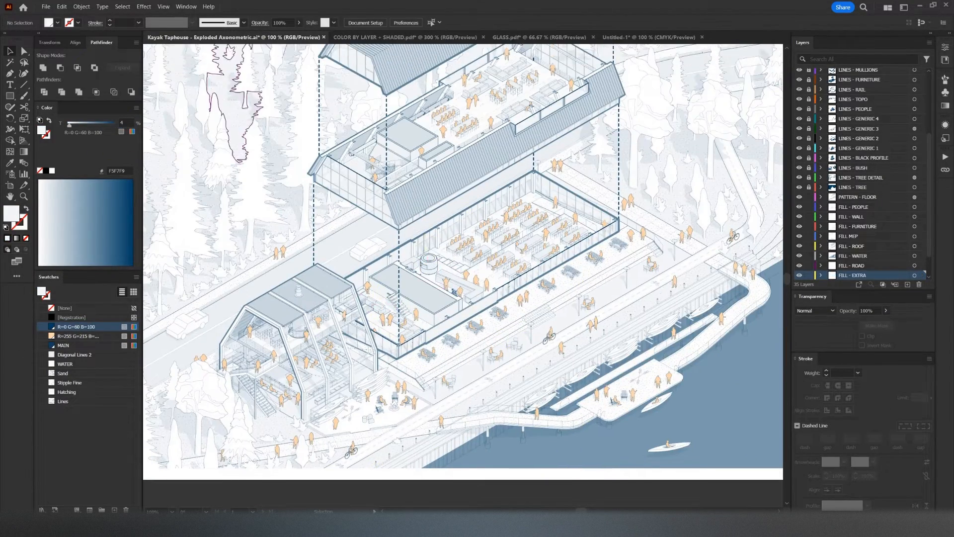
Step: Copy the fire pit patio surface from COLOR BY LAYER + SHADED.pdf and paste it in place on a new layer named PATTERN - SAND
scroll(390, 419, "up", 2, "alt")
left_click(426, 37)
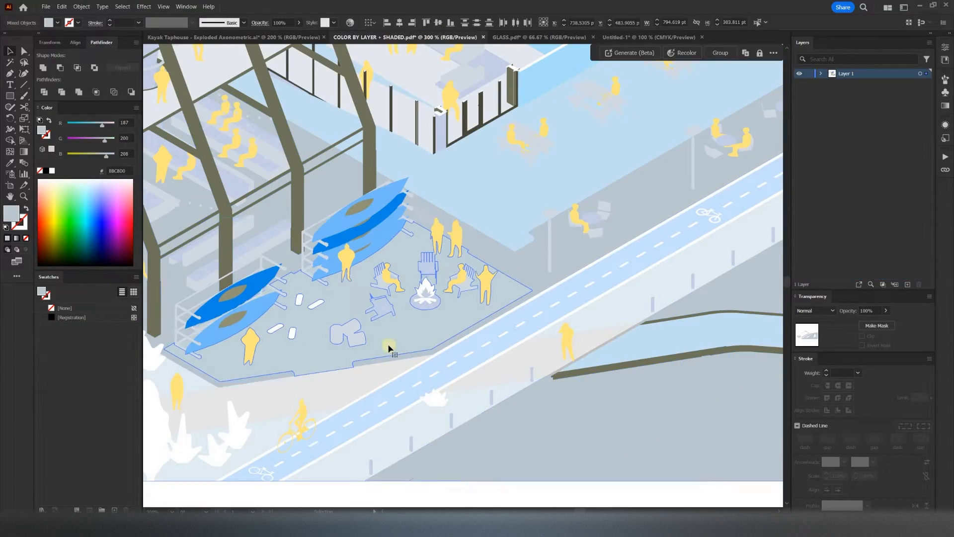
left_click(234, 37)
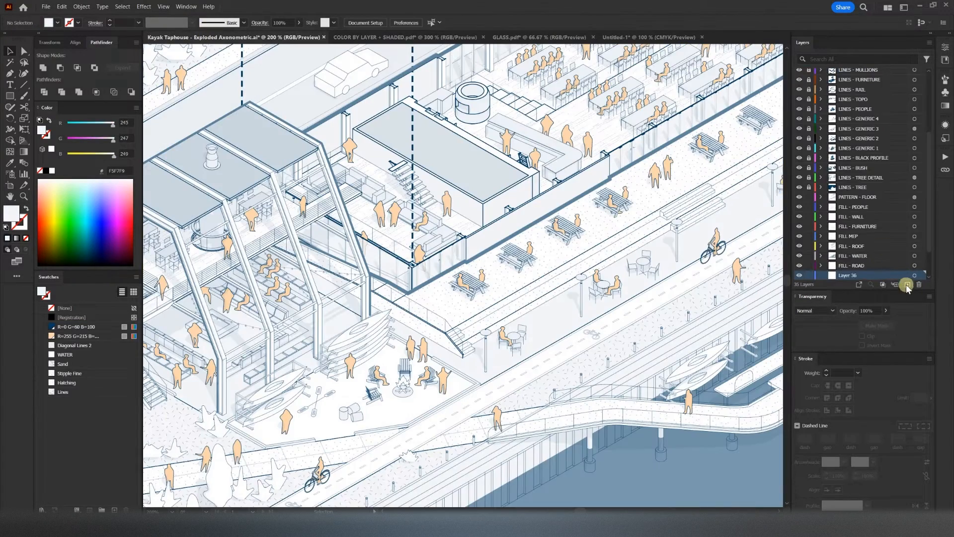
left_click(839, 277)
type("PATTERN - SAND")
key("Return")
left_click(61, 6)
left_click(85, 102)
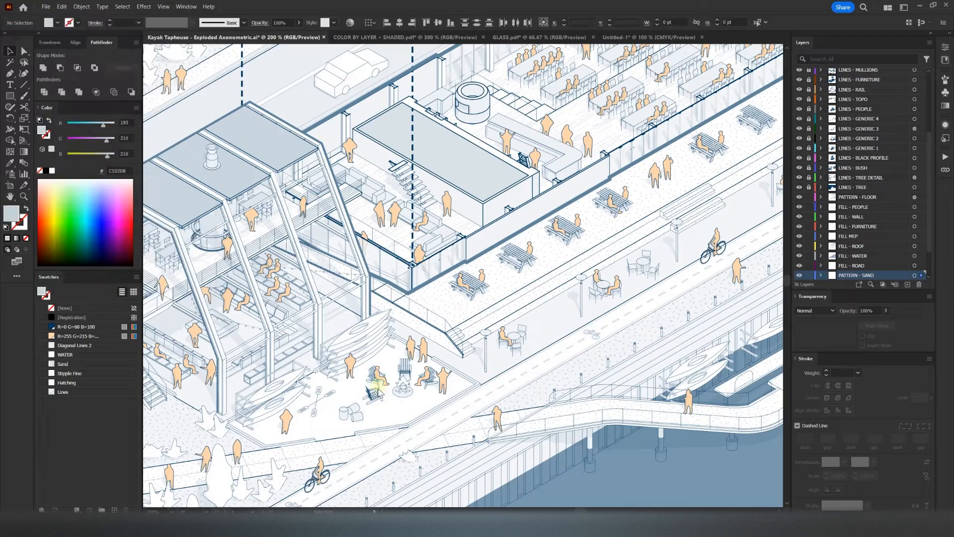
Step: Fill the pasted fire pit patio surface with the Sand pattern using the Eyedropper and deselect it
scroll(381, 388, "down", 1)
key("i")
left_click_drag(696, 398, 407, 293)
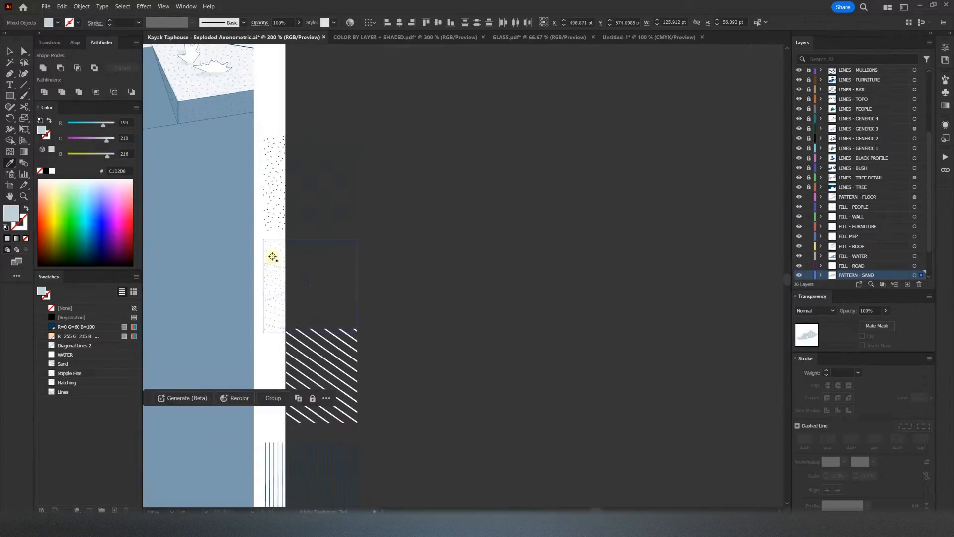
left_click(275, 258)
scroll(541, 283, "down", 6, "alt")
scroll(341, 373, "up", 7, "alt")
scroll(492, 492, "down", 1, "alt")
left_click(492, 492)
scroll(476, 464, "down", 1, "alt")
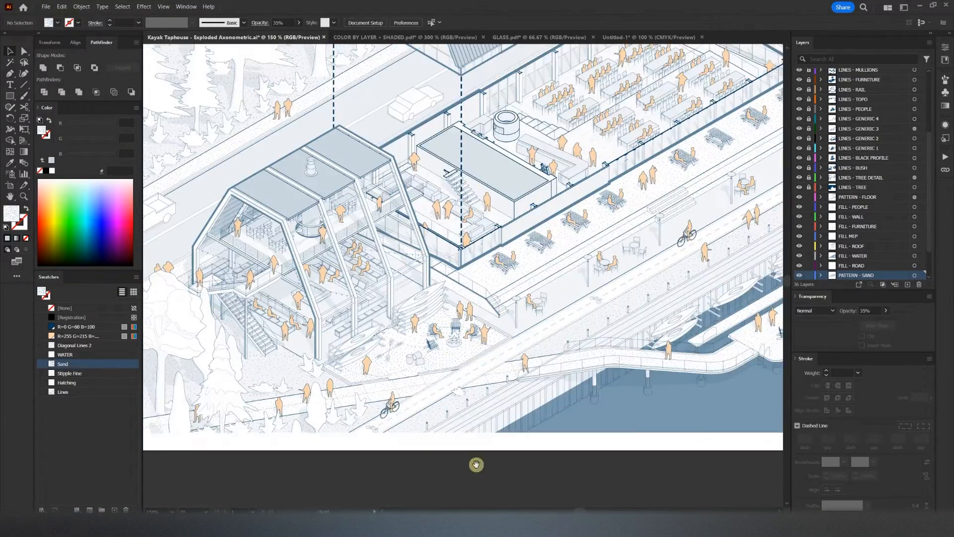
left_click_drag(476, 464, 451, 471)
left_click(419, 368)
left_click(633, 473)
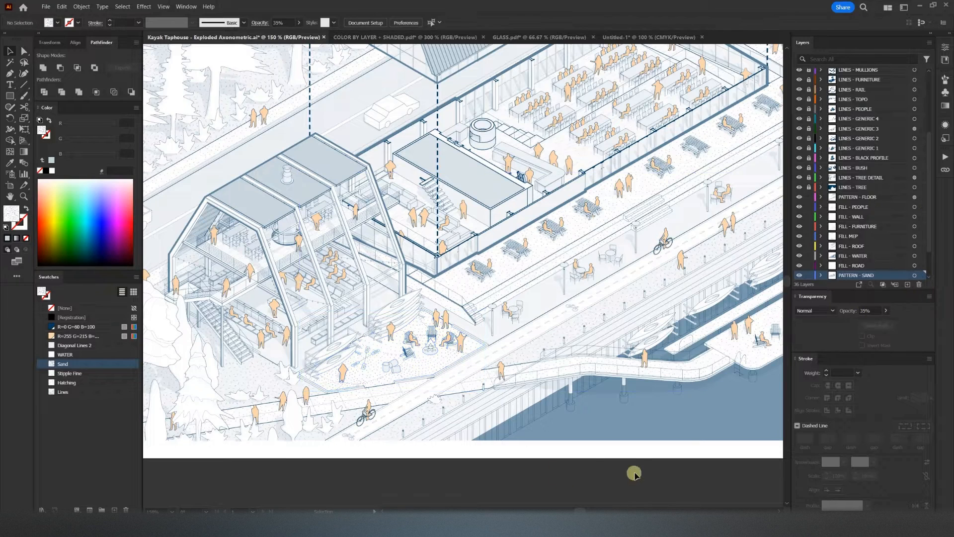
Step: Duplicate the large water surface from FILL - WATER onto a new layer named PATTERN - WATTER directly above it
scroll(633, 473, "down", 1, "alt")
left_click_drag(707, 469, 195, 474)
left_click(467, 445)
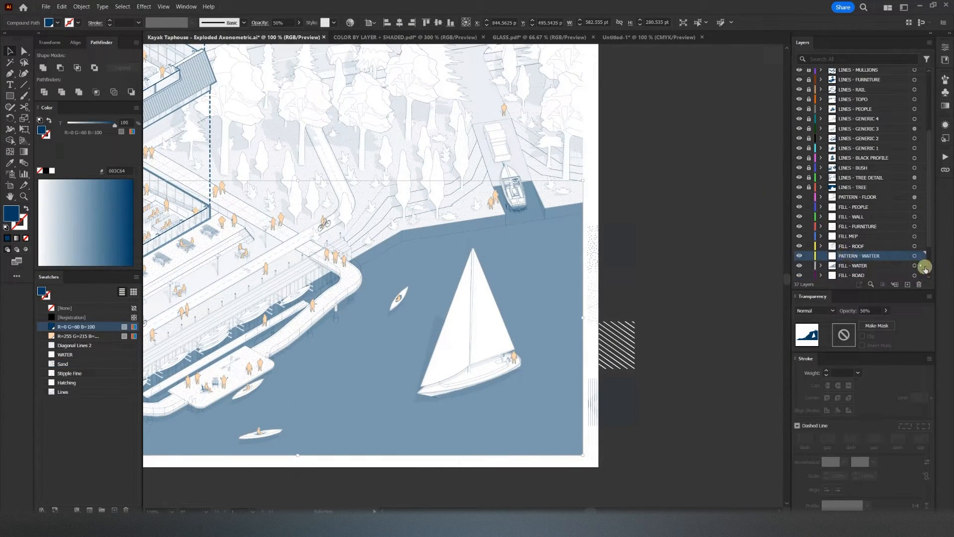
left_click_drag(914, 263, 918, 256, "alt")
Step: Fill the duplicated water surface with the diagonal WATER pattern using the Eyedropper and deselect it
key("i")
left_click(627, 352)
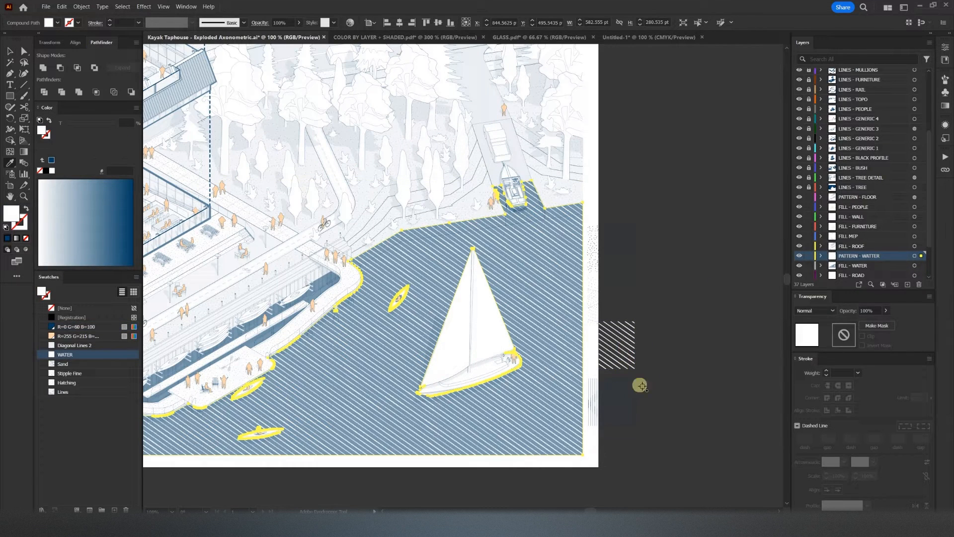
key("v")
left_click(639, 385)
left_click_drag(410, 477, 441, 474)
Step: Try to apply sampled fills to the FILL - WATER surfaces with the Eyedropper, undoing each attempt
left_click(282, 340)
left_click(283, 342, "shift")
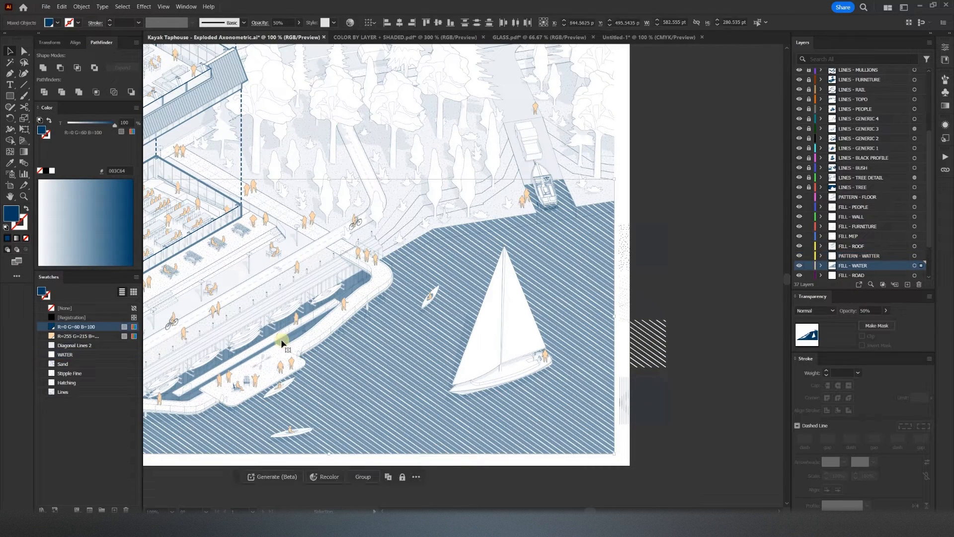
key("i")
left_click(368, 379)
key("ctrl+z")
key("v")
left_click(913, 266)
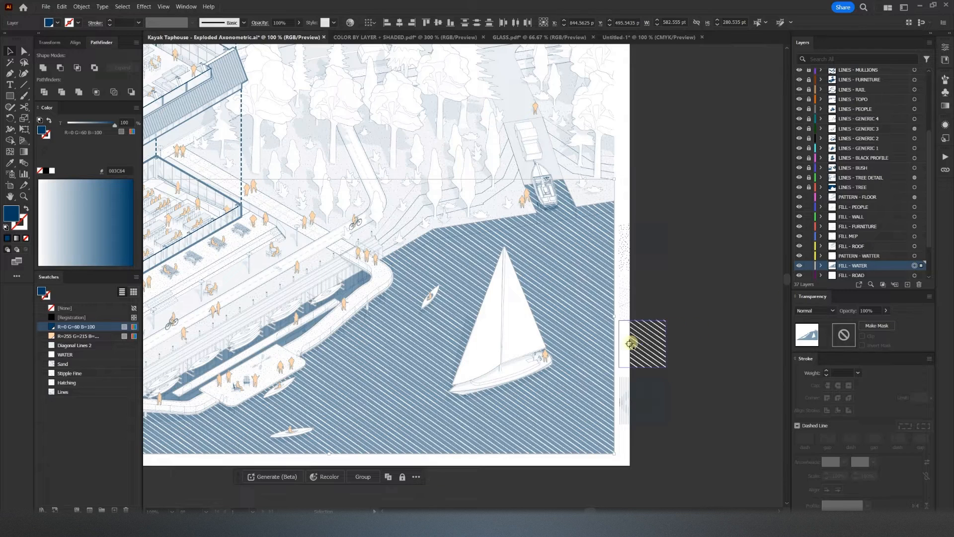
key("i")
left_click(630, 343)
key("ctrl+z")
Step: Fill the duplicated water surface with the WATER pattern using the Eyedropper, deselect it, and correct its layer name to PATTERN - WATER
left_click(914, 255)
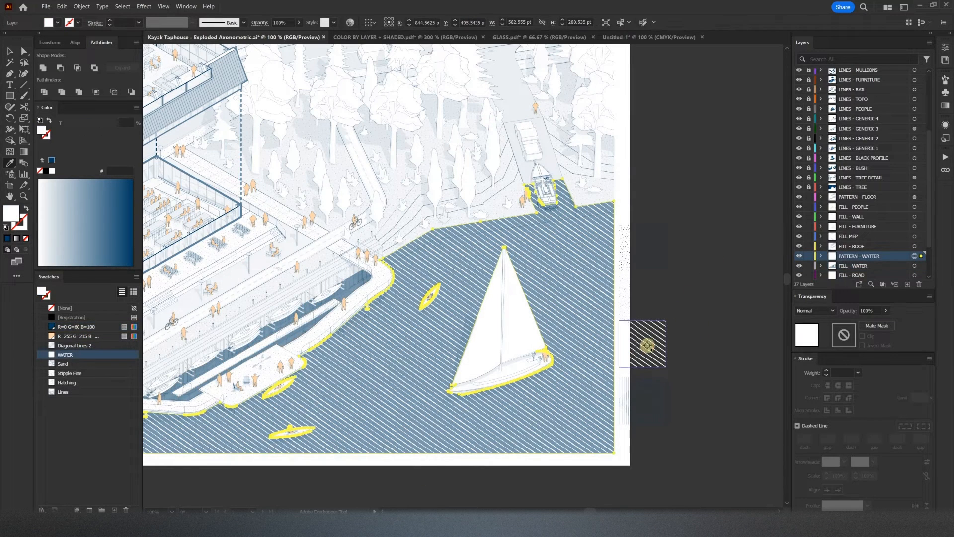
key("v")
left_click(914, 255)
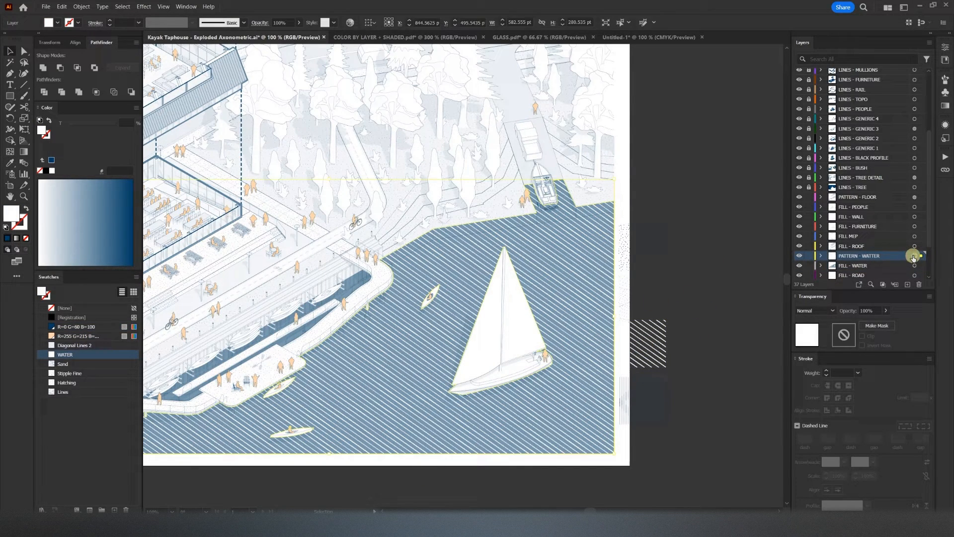
left_click(652, 241)
left_click(350, 286)
left_click(921, 265)
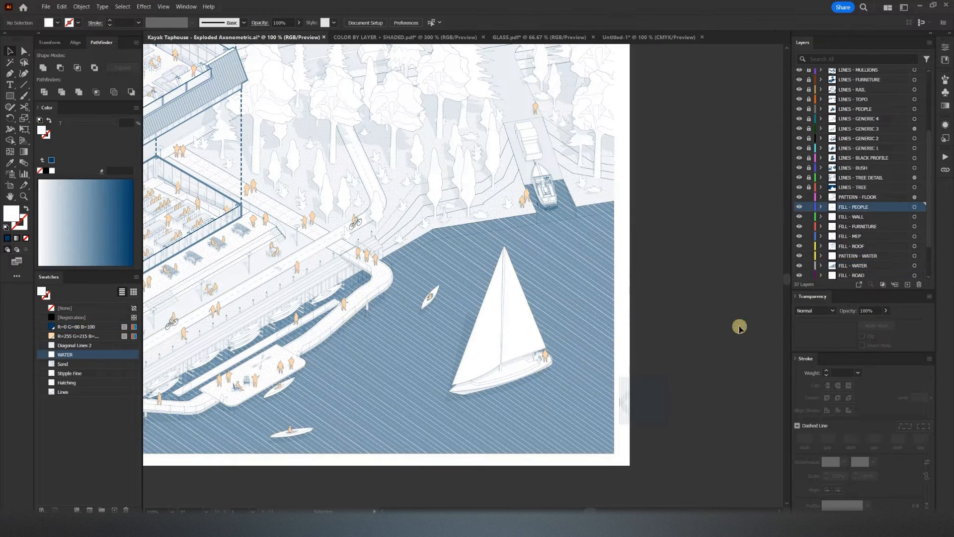
Step: Duplicate the FILL - MEP surfaces onto a new layer named PATTERN - MEP directly above FILL - MEP
left_click_drag(298, 303, 524, 286)
scroll(279, 265, "up", 1, "alt")
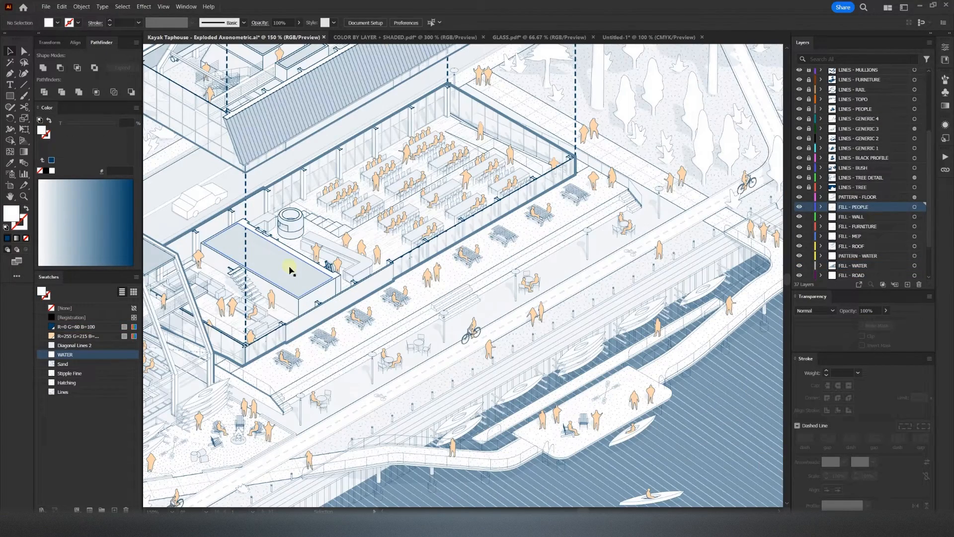
left_click(291, 270)
key("ctrl+l")
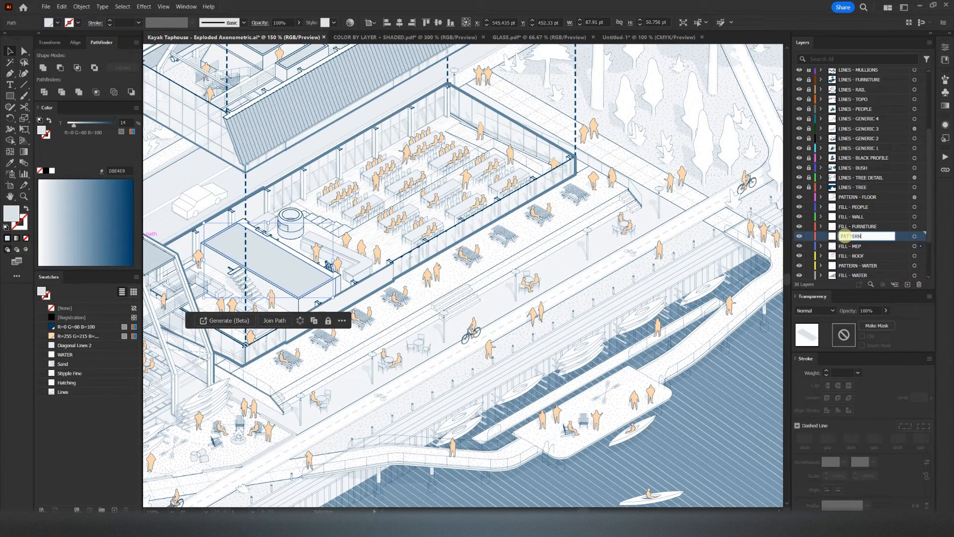
left_click(915, 247)
left_click_drag(922, 246, 920, 236, "alt")
left_click(800, 236)
left_click(800, 237)
left_click(915, 236)
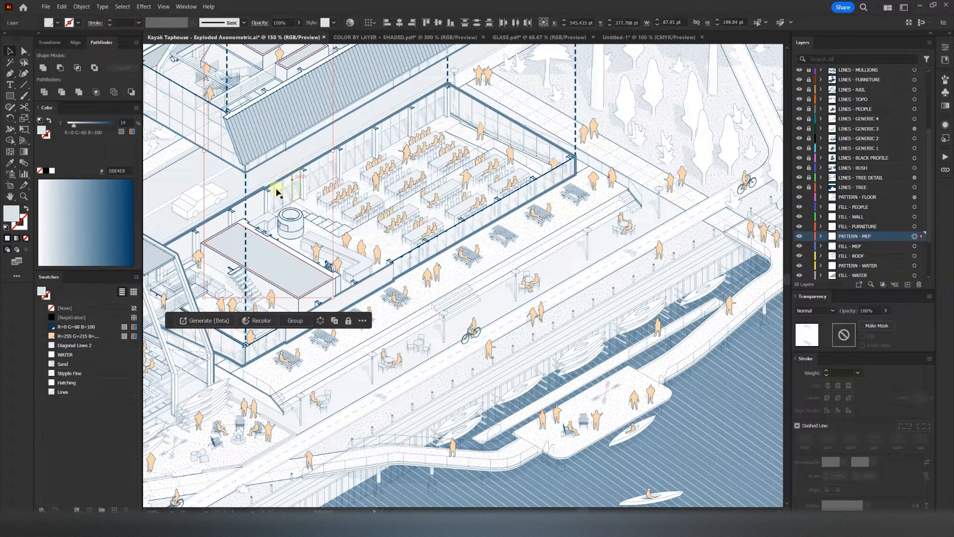
Step: Fill the PATTERN - MEP surfaces with the Diagonal Lines 2 pattern from the sample square beside the artboard, and delete that square
left_click_drag(533, 253, 411, 219)
left_click_drag(699, 317, 334, 277)
left_click(657, 388)
left_click(657, 391)
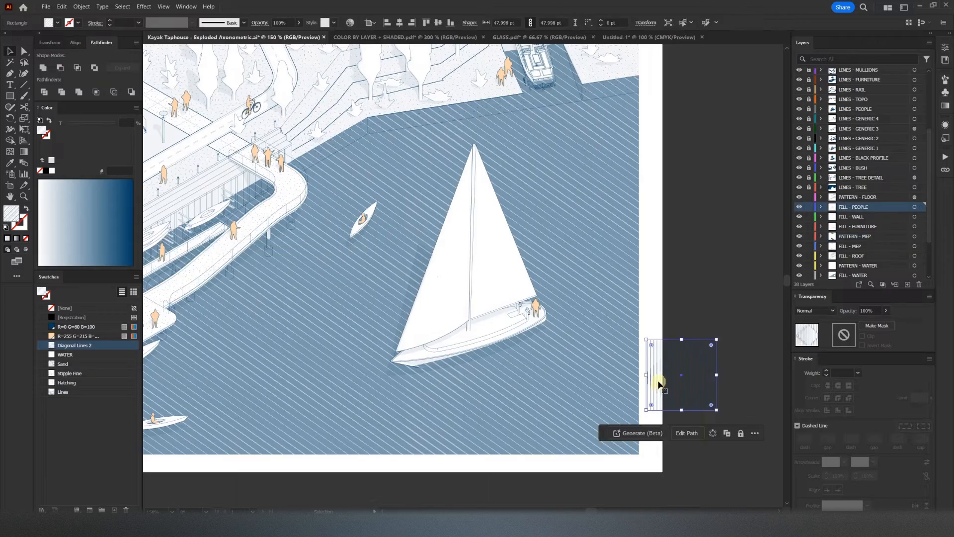
key("Delete")
Step: Lower the opacity of the surfaces on the PATTERN - MEP layer and deselect them
left_click_drag(438, 281, 626, 362)
left_click_drag(209, 217, 507, 298)
scroll(387, 315, "down", 1, "alt")
scroll(387, 315, "down", 1, "alt")
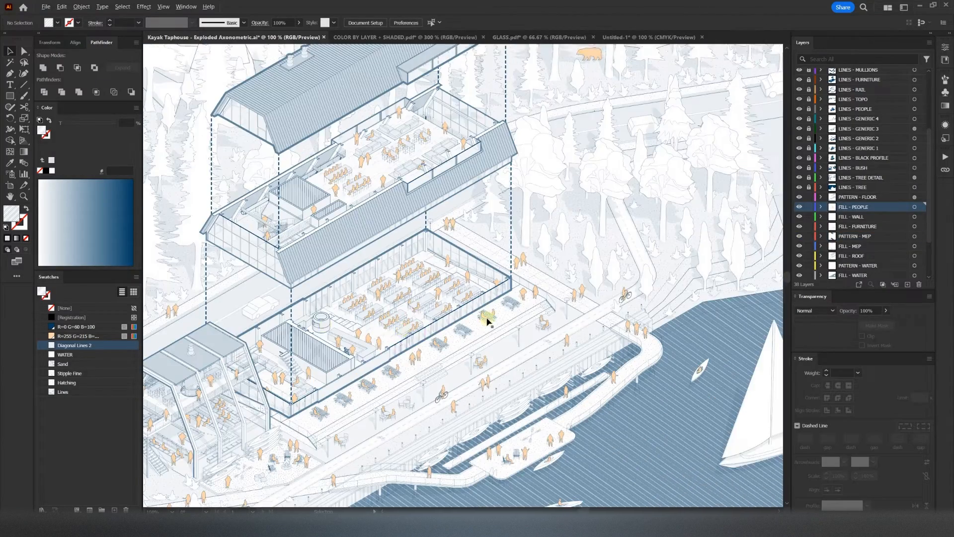
left_click(360, 258)
left_click(878, 308)
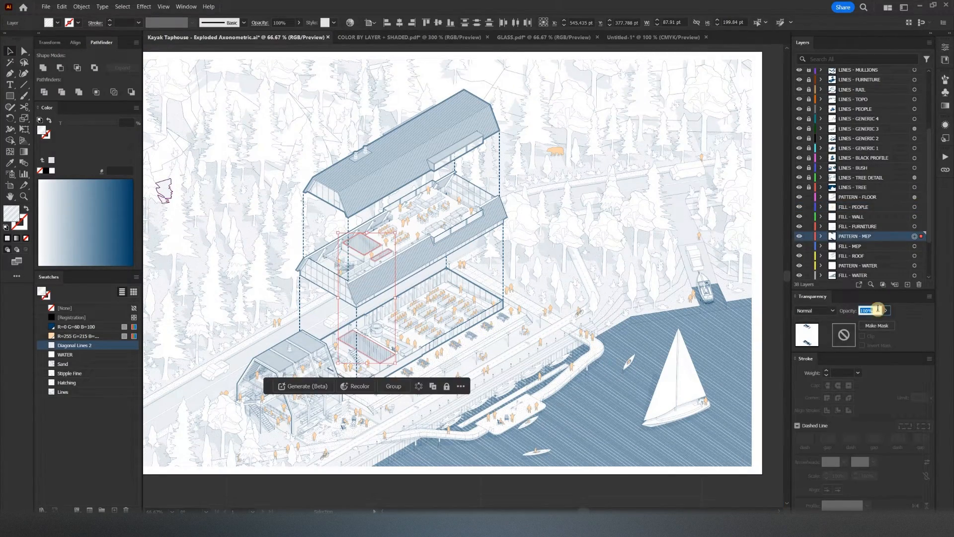
scroll(466, 388, "down", 1)
left_click(480, 492)
scroll(398, 375, "up", 2, "alt")
scroll(447, 378, "down", 1, "alt")
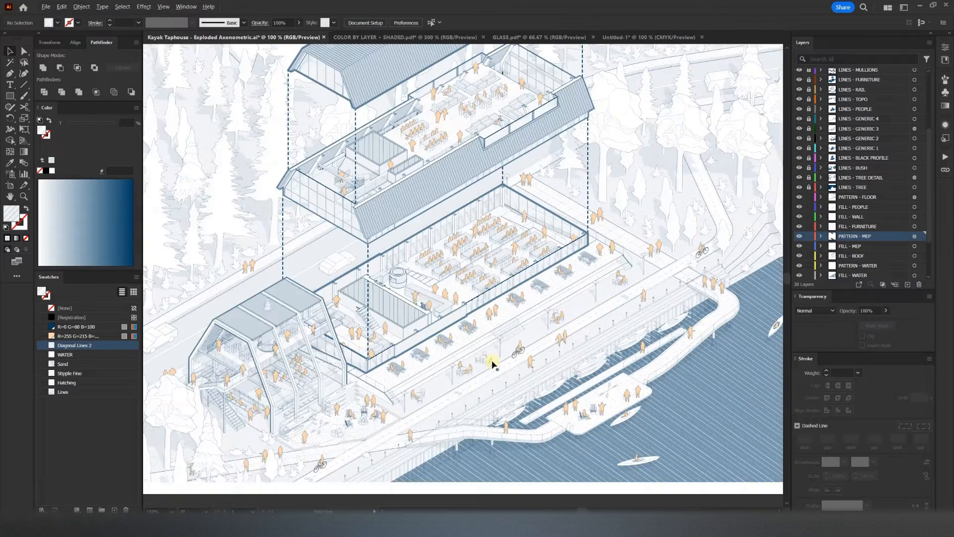
Step: Export the drawing as a PNG at High (300 ppi) resolution with Type Optimized anti-aliasing and a white background
left_click_drag(492, 364, 505, 374)
scroll(342, 230, "down", 2, "alt")
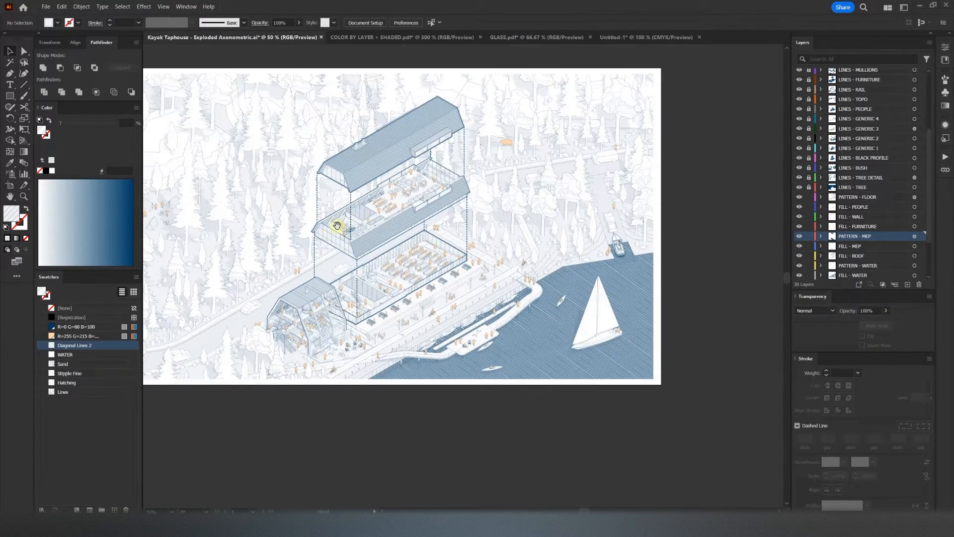
scroll(386, 428, "up", 1)
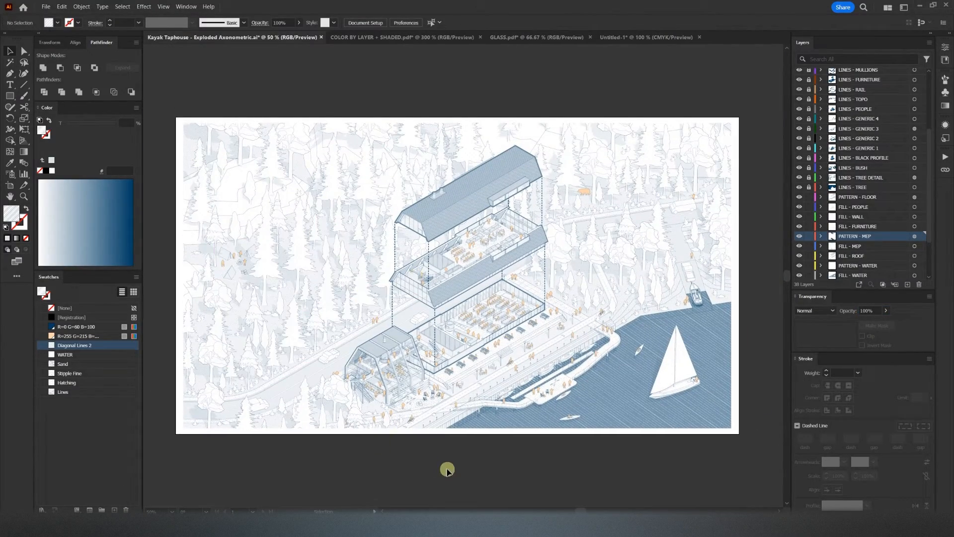
scroll(415, 153, "up", 1)
left_click(46, 6)
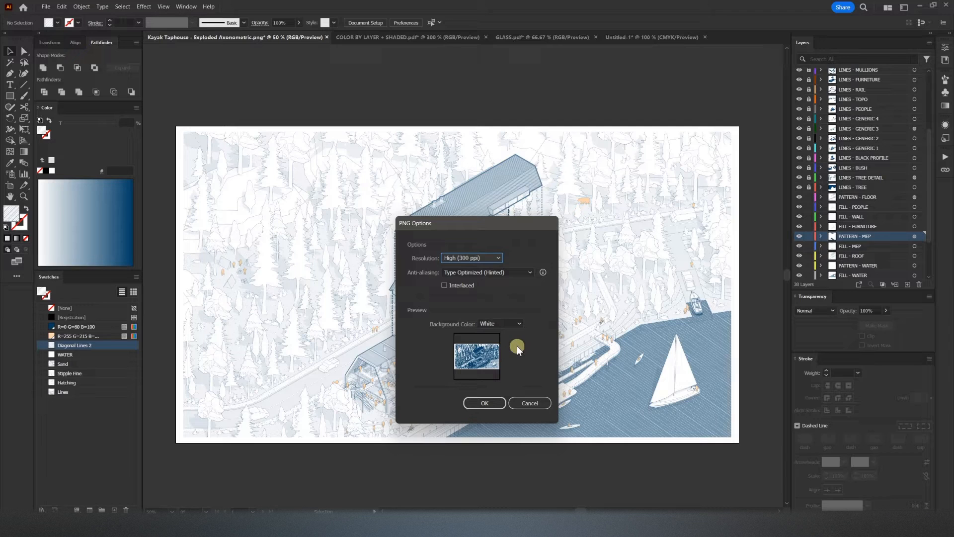
left_click(498, 407)
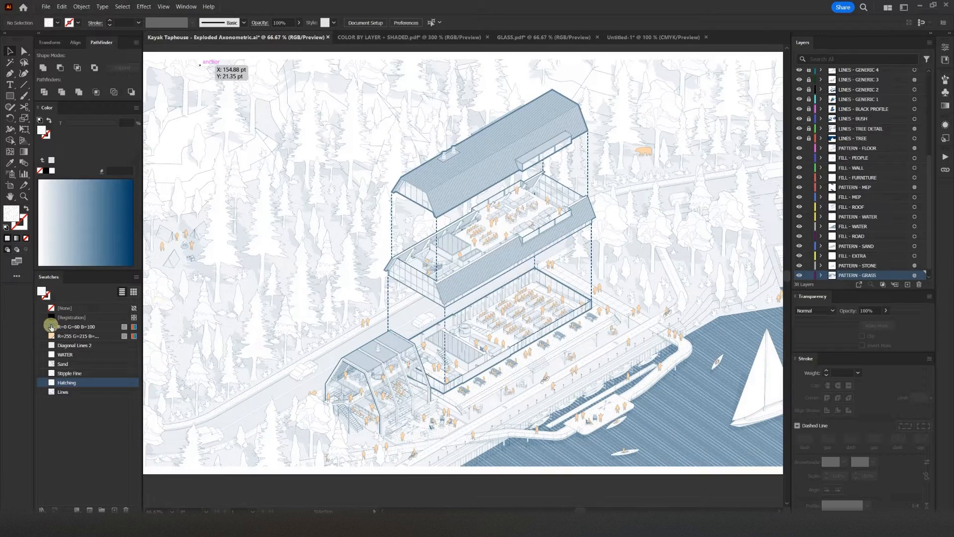
Step: Try recoloring the drawing by changing the global blue swatch to CMYK C=29 M=20 Y=62 K=58, and undo it
double_click(67, 327)
left_click_drag(497, 162, 678, 218)
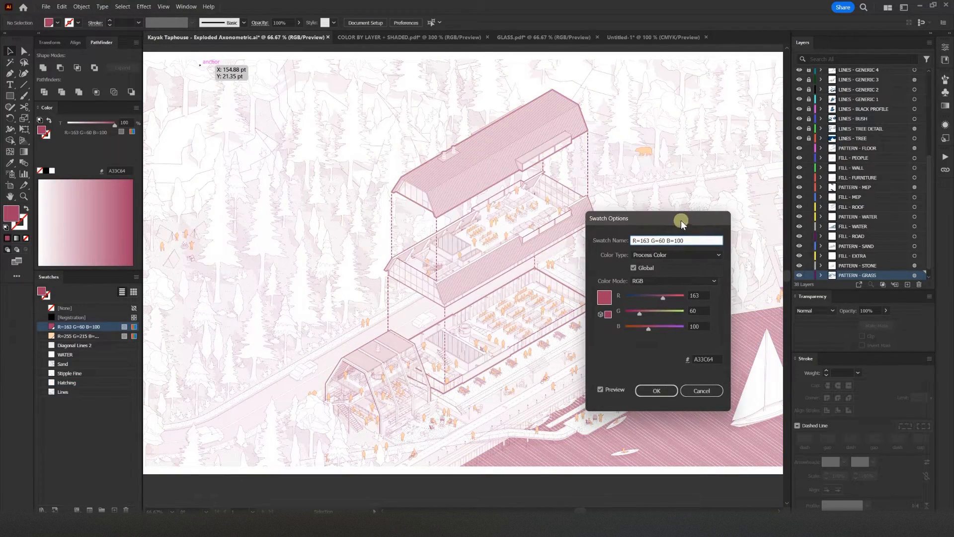
left_click_drag(663, 297, 685, 298)
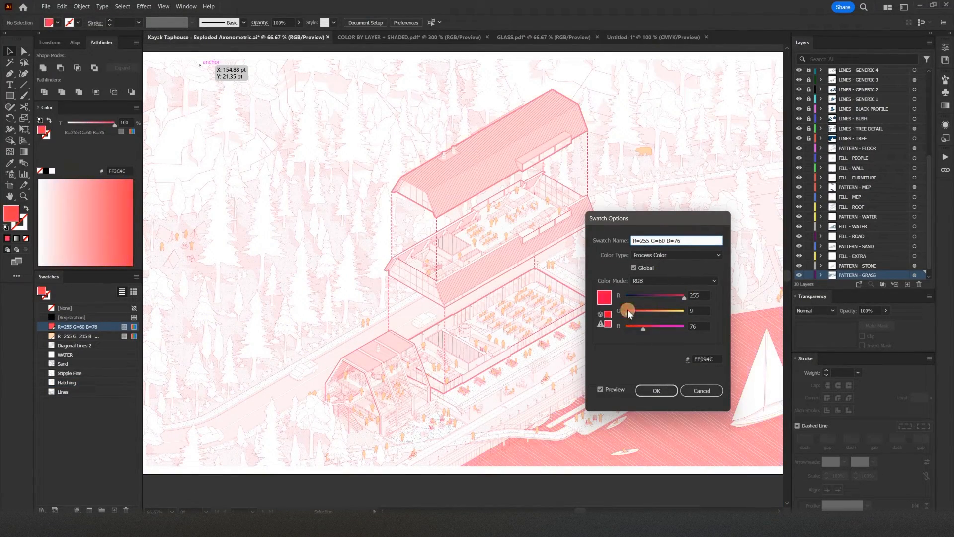
left_click_drag(684, 297, 642, 296)
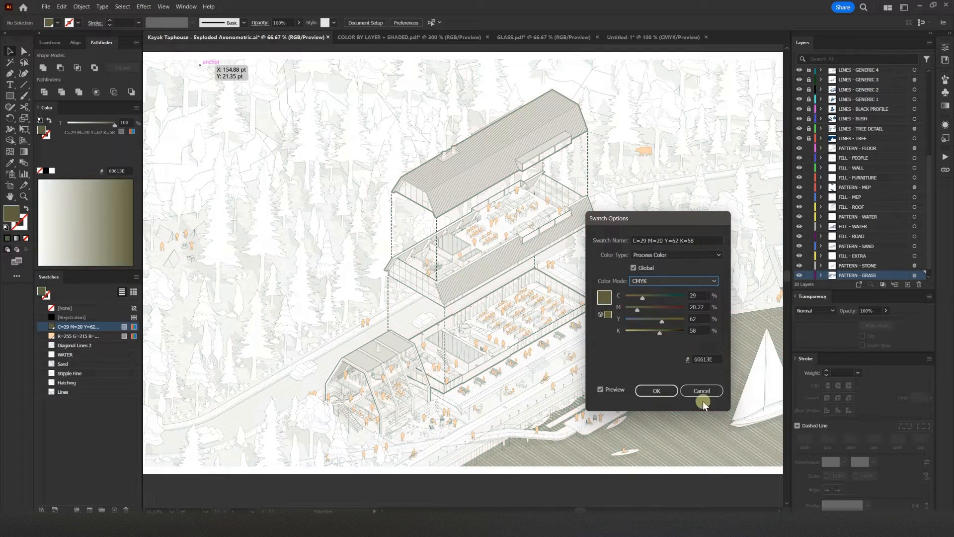
left_click(657, 390)
scroll(461, 358, "up", 1, "alt")
scroll(462, 372, "up", 1)
key("ctrl+z")
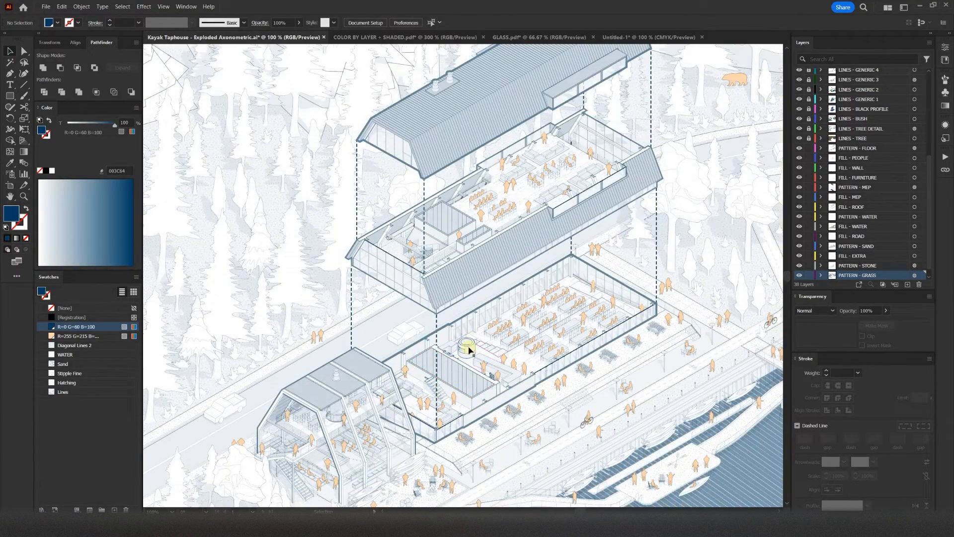
Step: Try recoloring the people by changing the global light orange swatch to R=211 G=104 B=95, and undo it
scroll(467, 353, "down", 1, "alt")
double_click(92, 336)
mouse_move(655, 316)
left_mouse_down()
mouse_move(642, 313)
mouse_move(647, 326)
mouse_move(666, 310)
mouse_move(655, 299)
mouse_move(674, 297)
mouse_move(650, 312)
left_mouse_up()
left_click(657, 391)
scroll(621, 465, "down", 1)
scroll(530, 426, "down", 1, "alt")
scroll(477, 356, "up", 2, "alt")
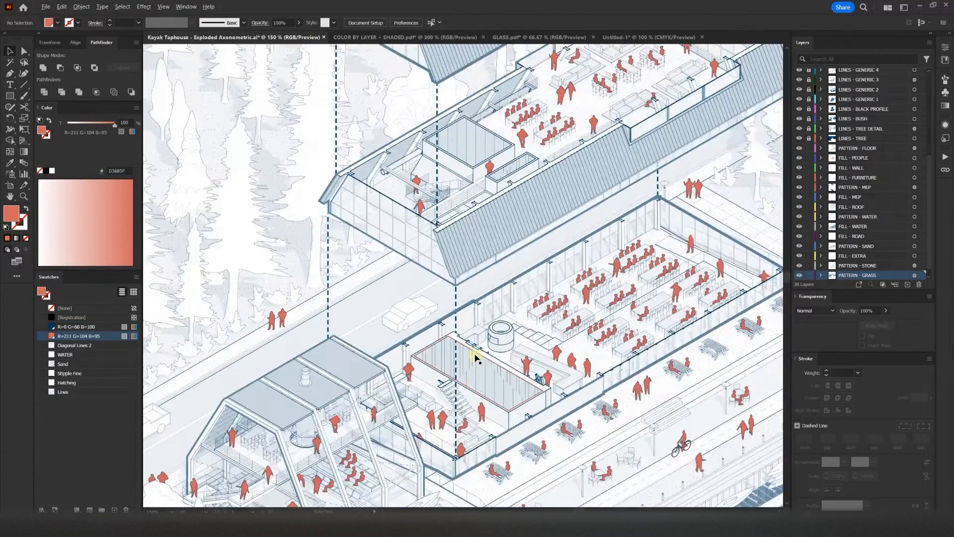
scroll(477, 356, "down", 2, "alt")
key("ctrl+z")
scroll(480, 368, "up", 1, "alt")
scroll(482, 377, "down", 2, "alt")
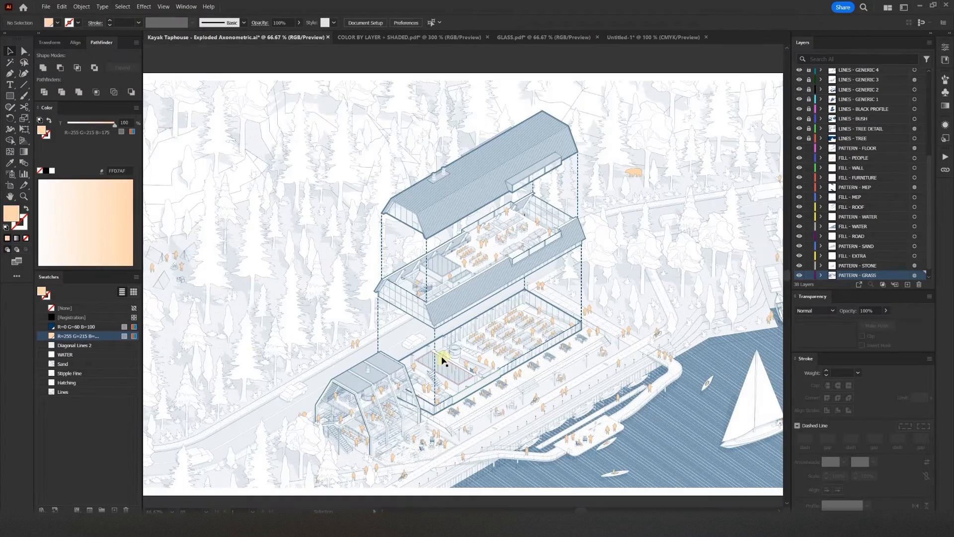